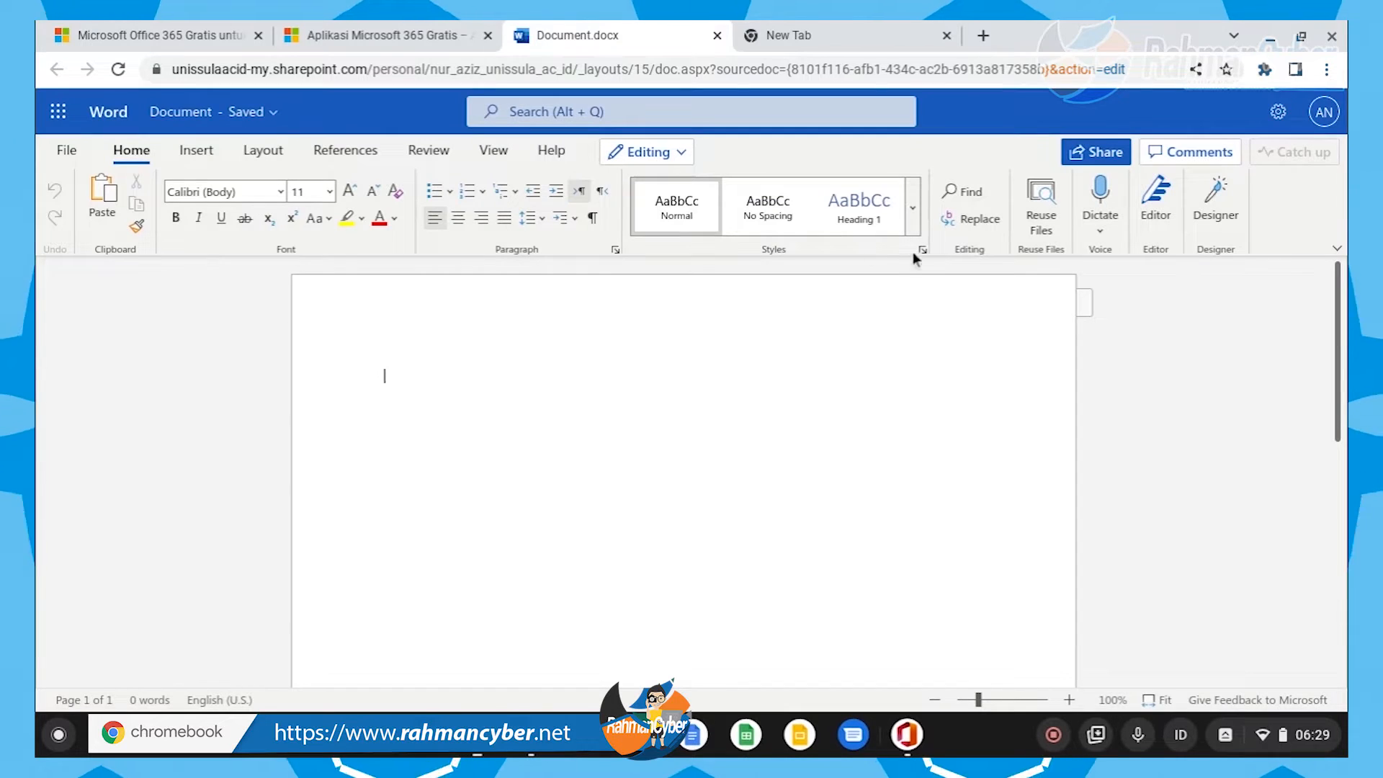
left_click(921, 251)
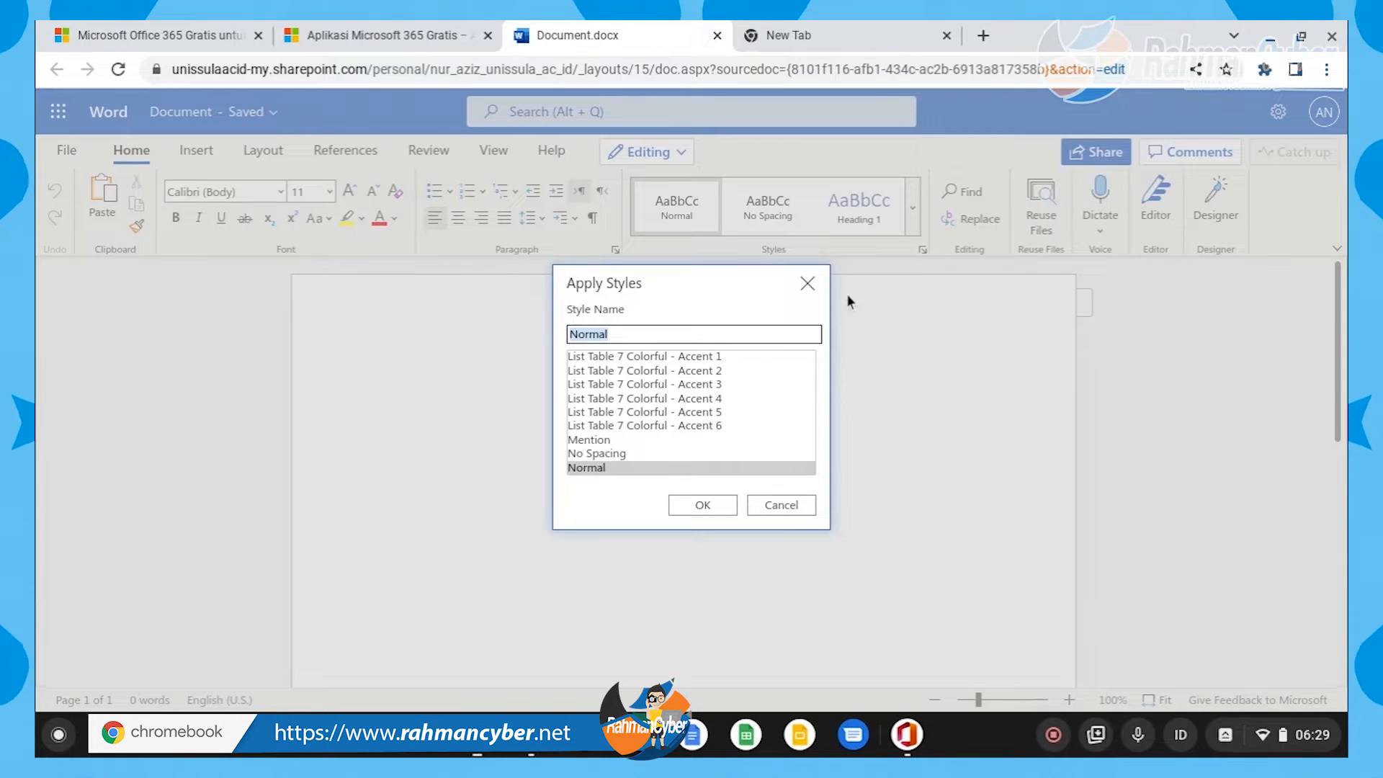
left_click(807, 283)
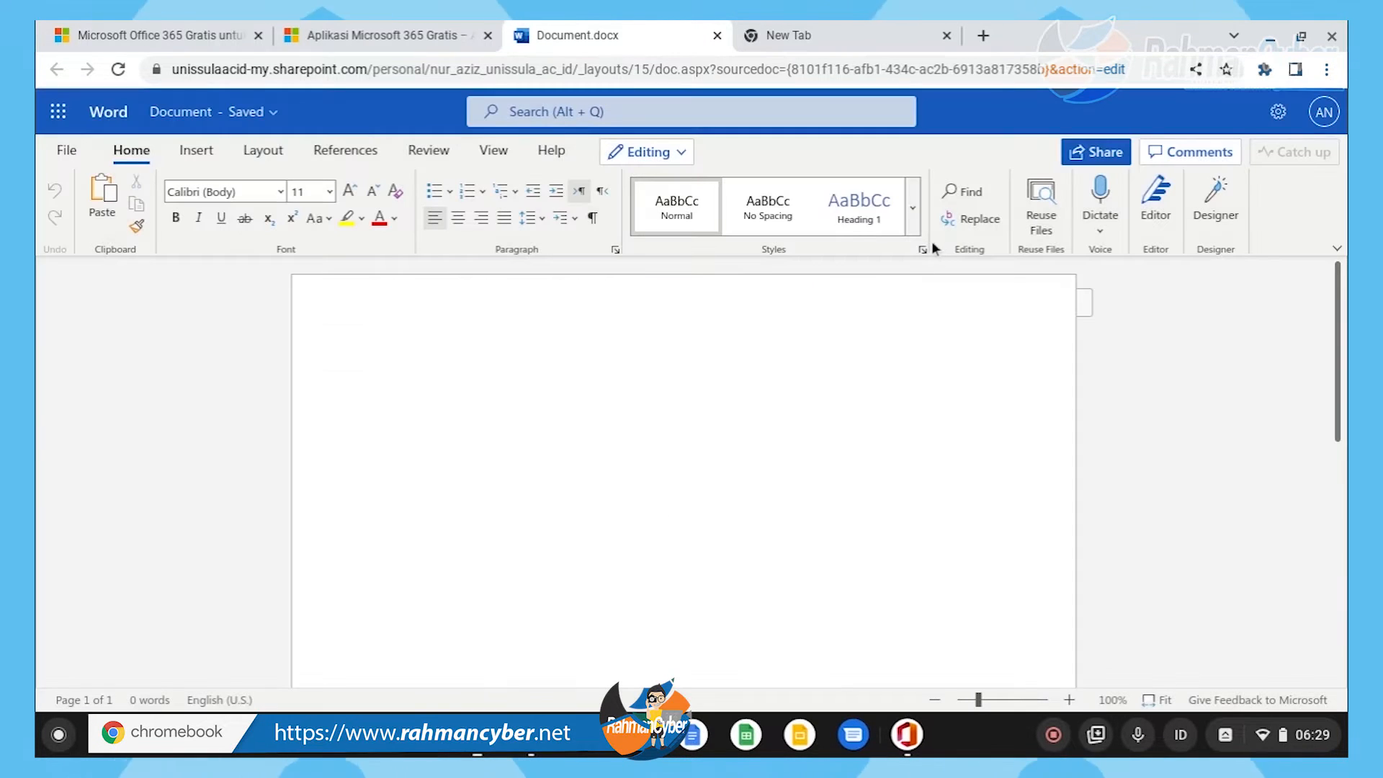
left_click(912, 207)
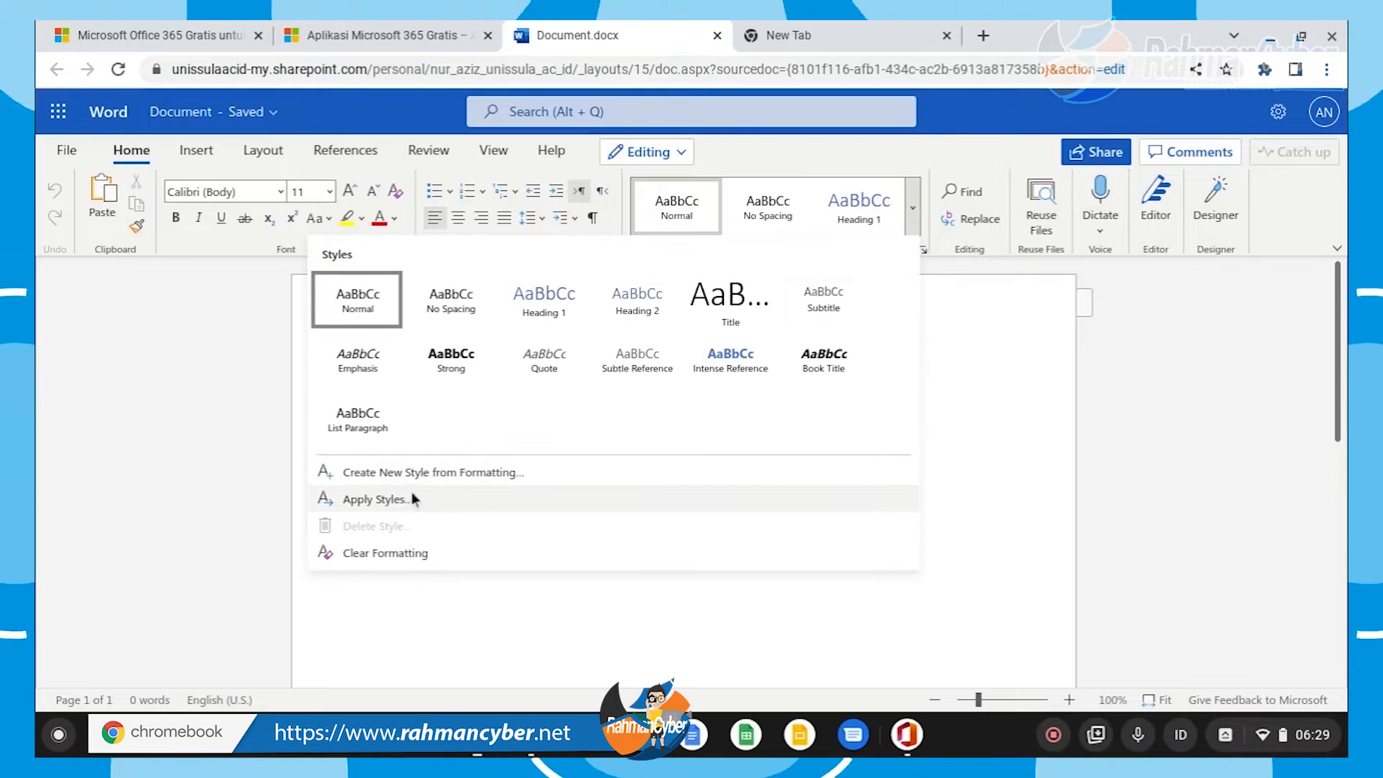
left_click(205, 389)
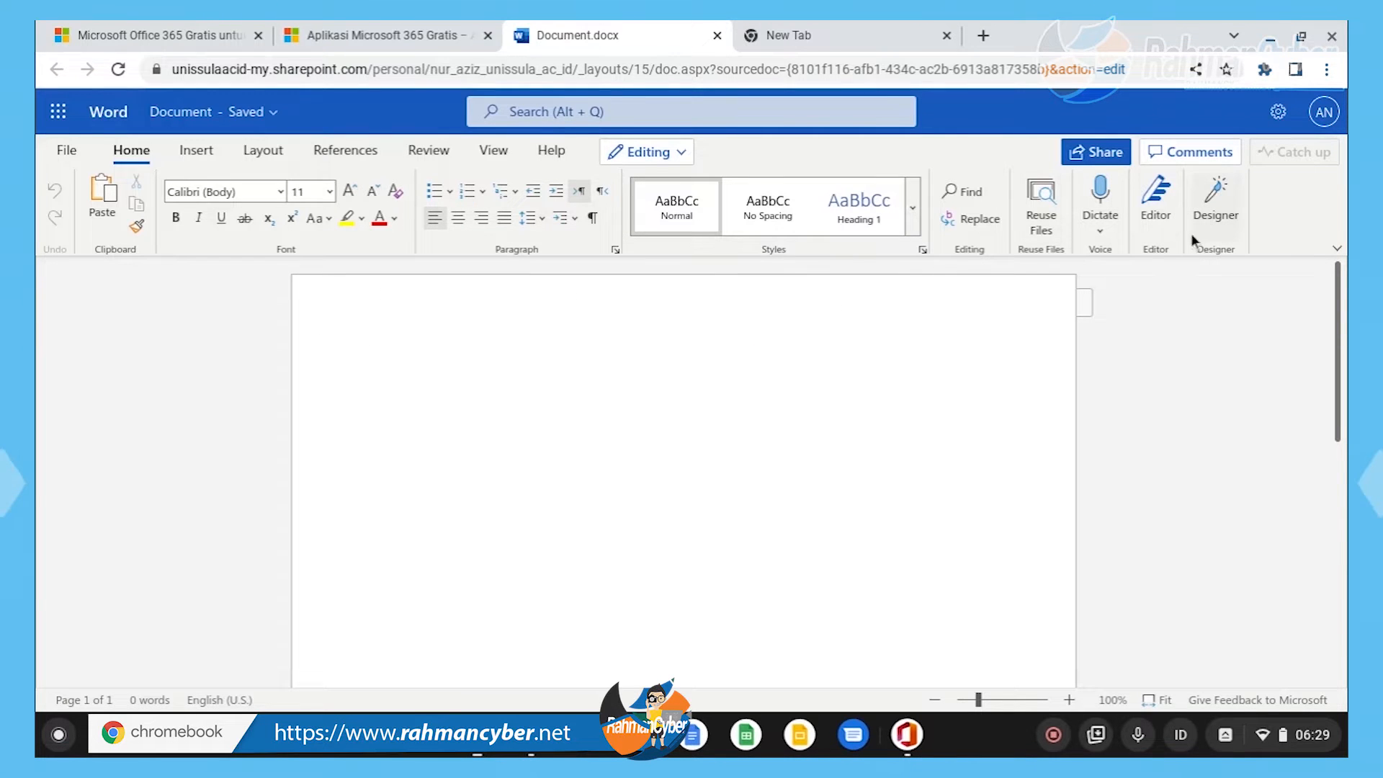
Step: Switch the ribbon layout from Classic to Simplified Ribbon
left_click(1338, 249)
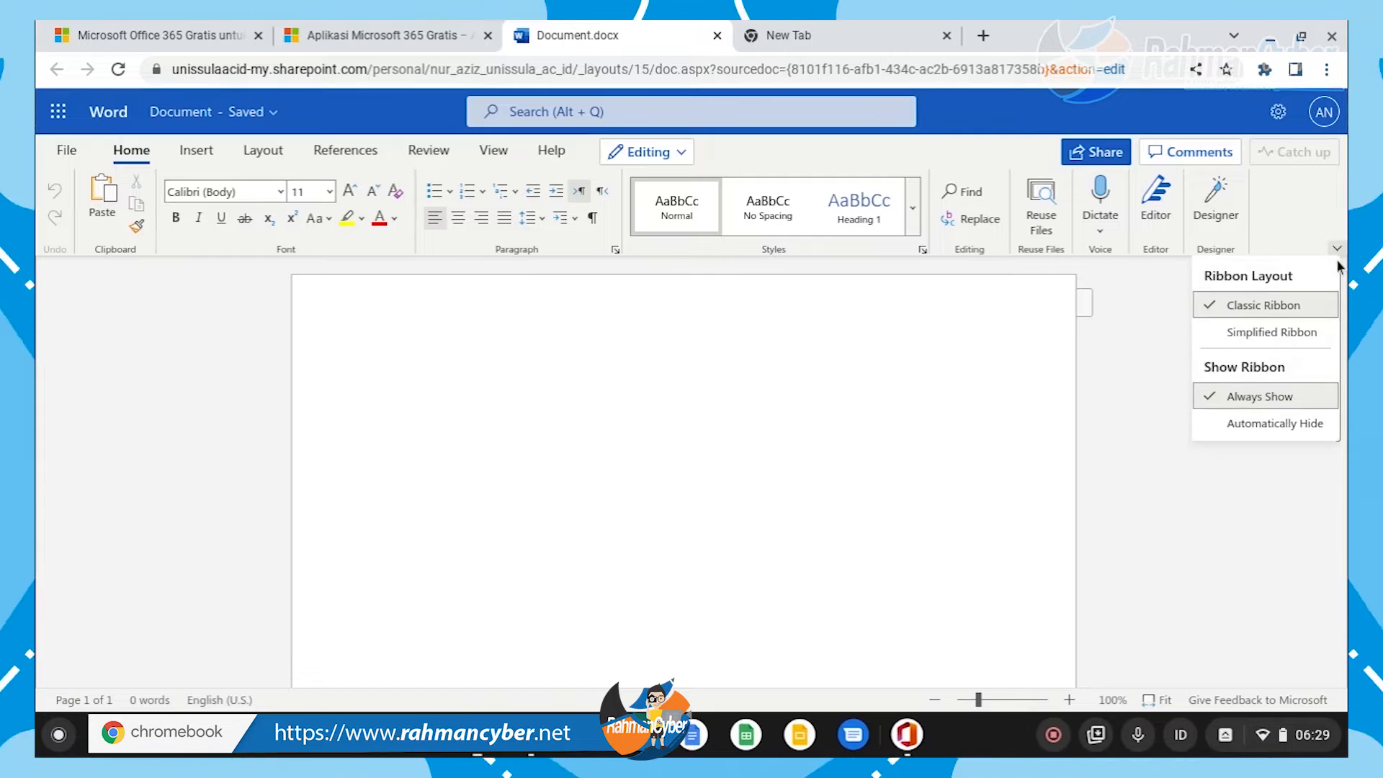
left_click(1299, 333)
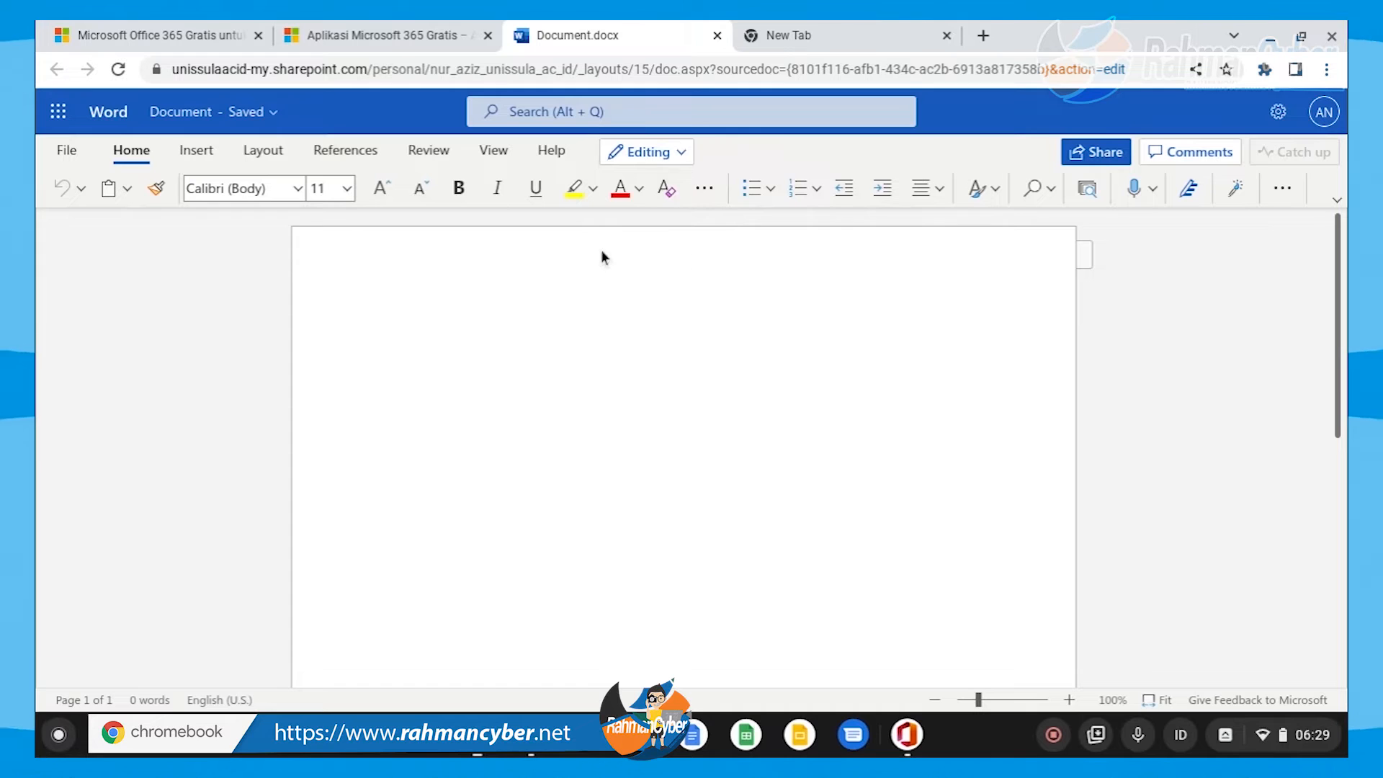
left_click(995, 190)
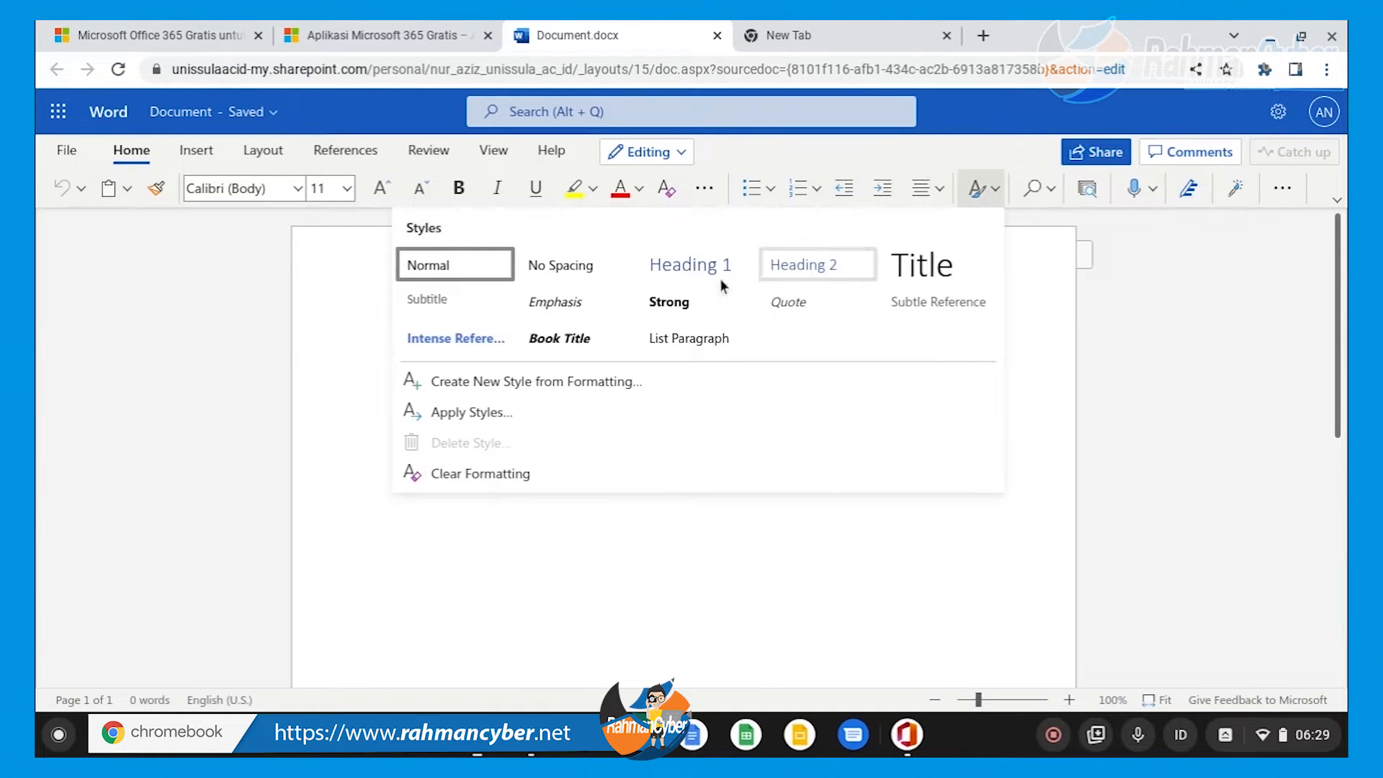
left_click(485, 408)
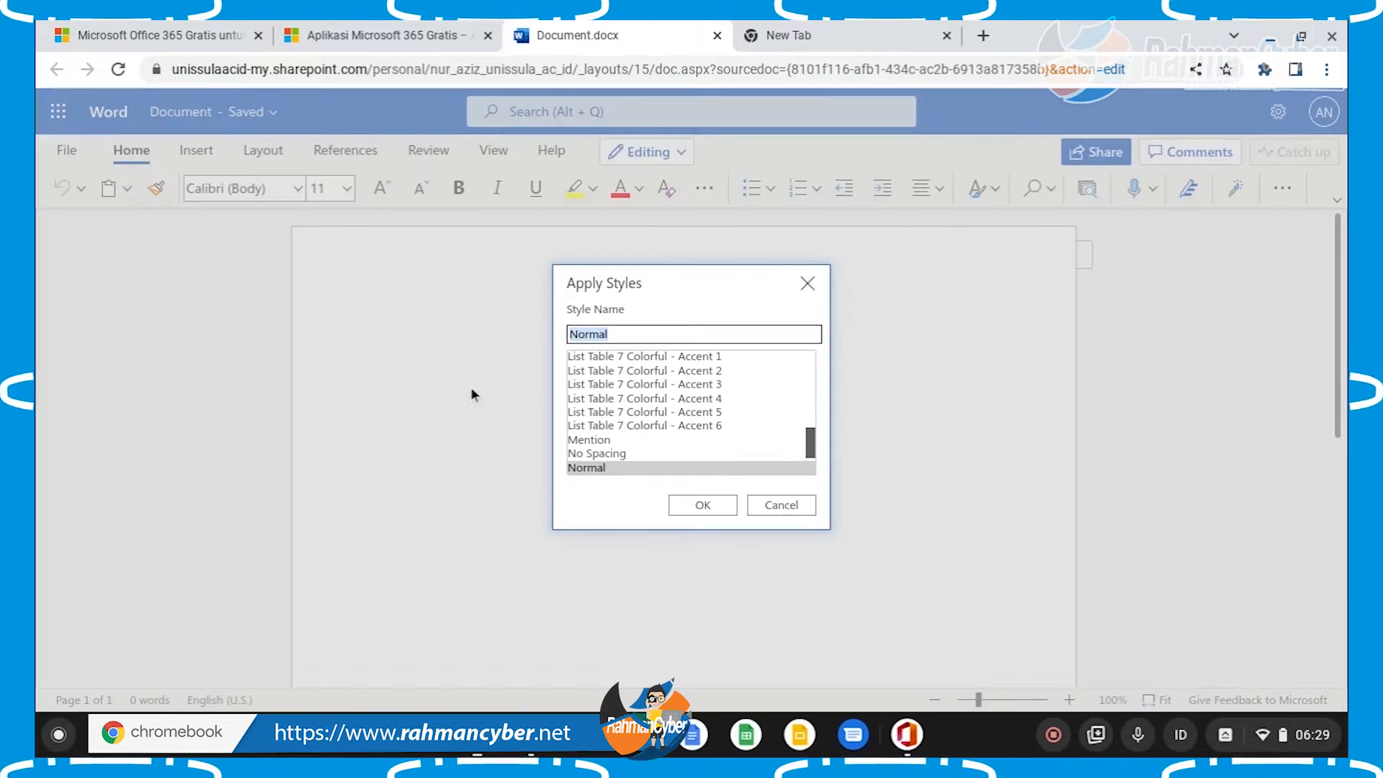
left_click(806, 284)
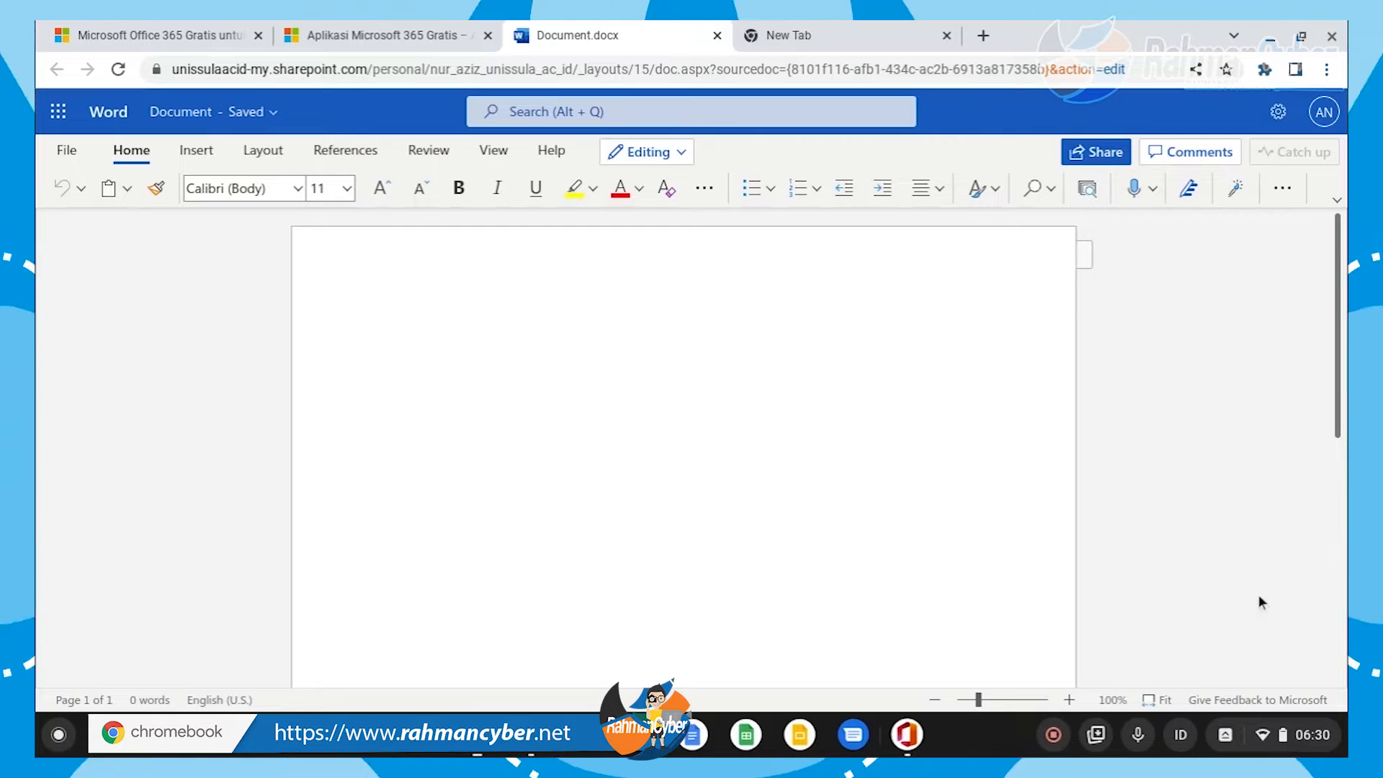
Step: Try to start dictation in the blank document, dismiss the dialog and reload the document page
left_click(1155, 188)
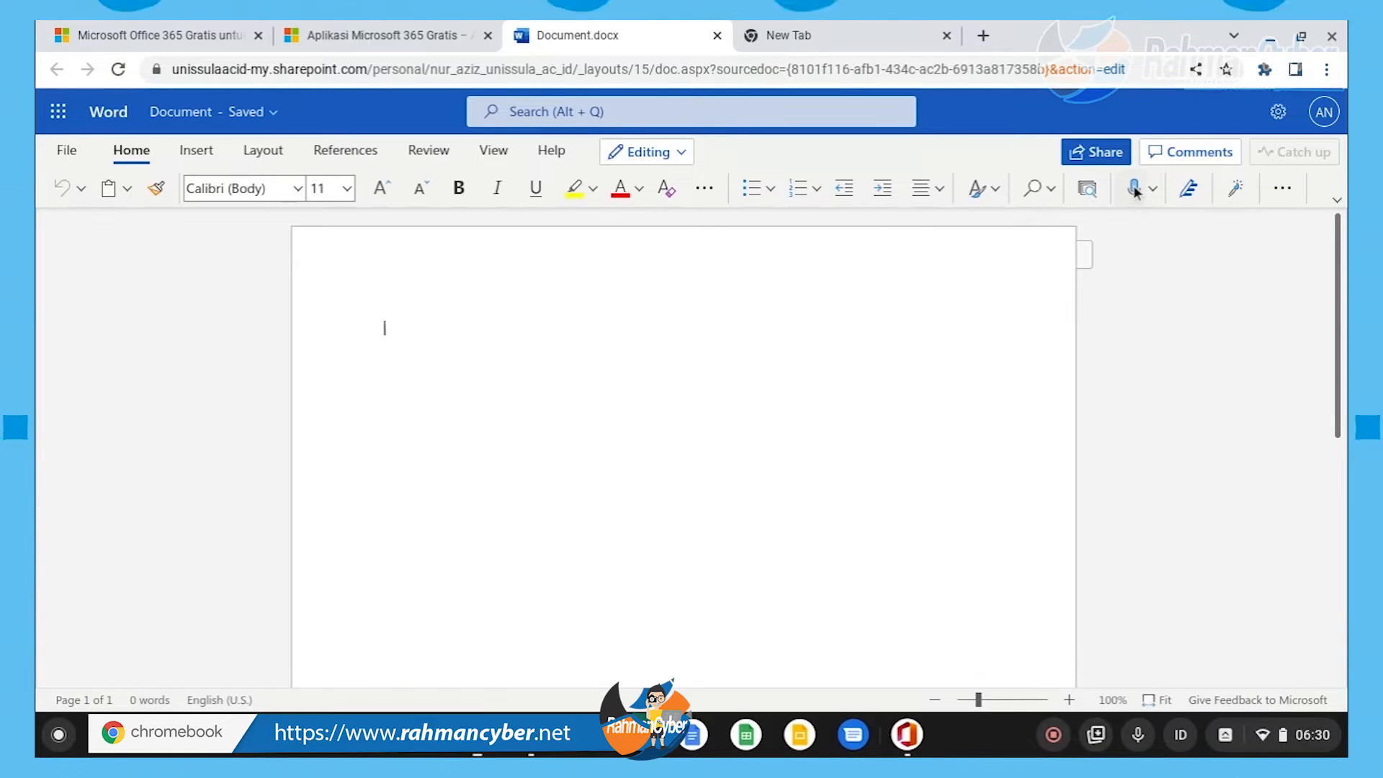
left_click(1134, 190)
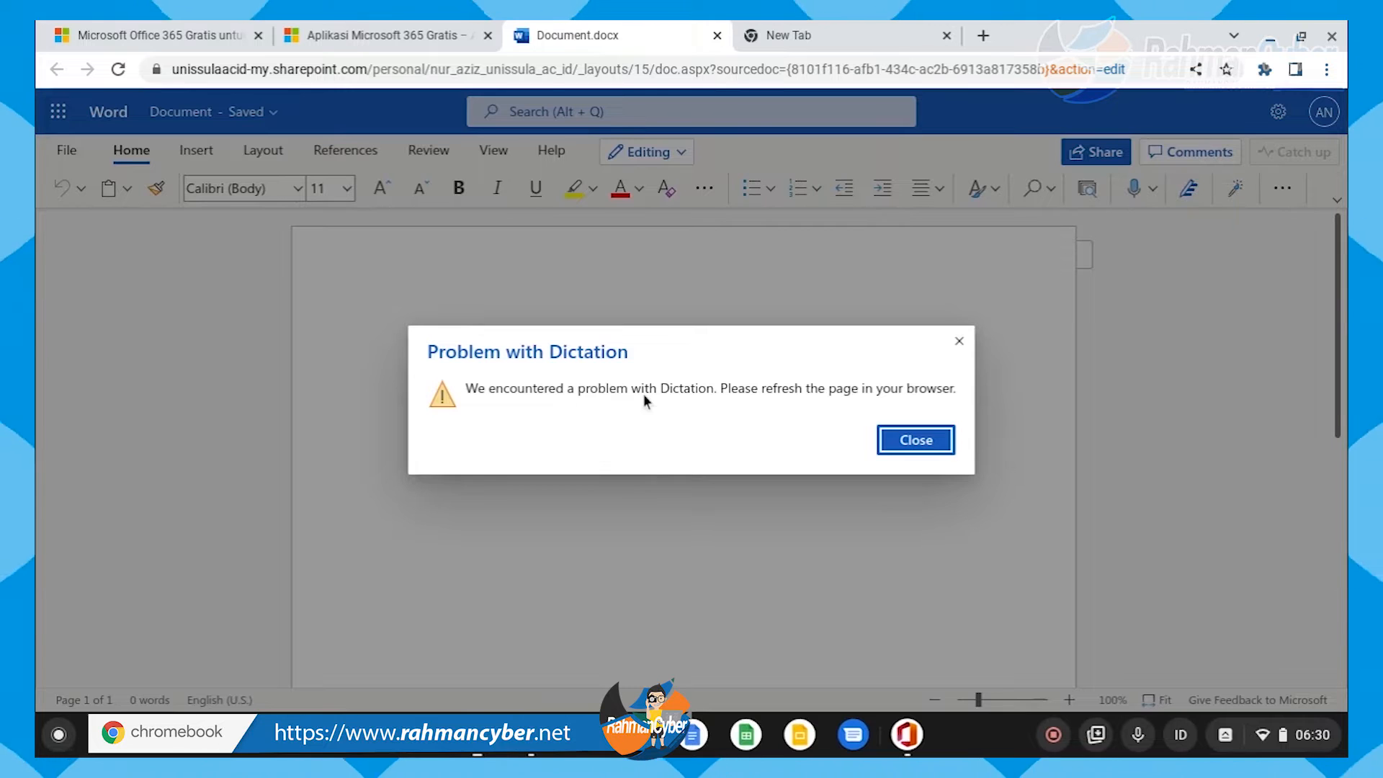
left_click(915, 439)
left_click(119, 70)
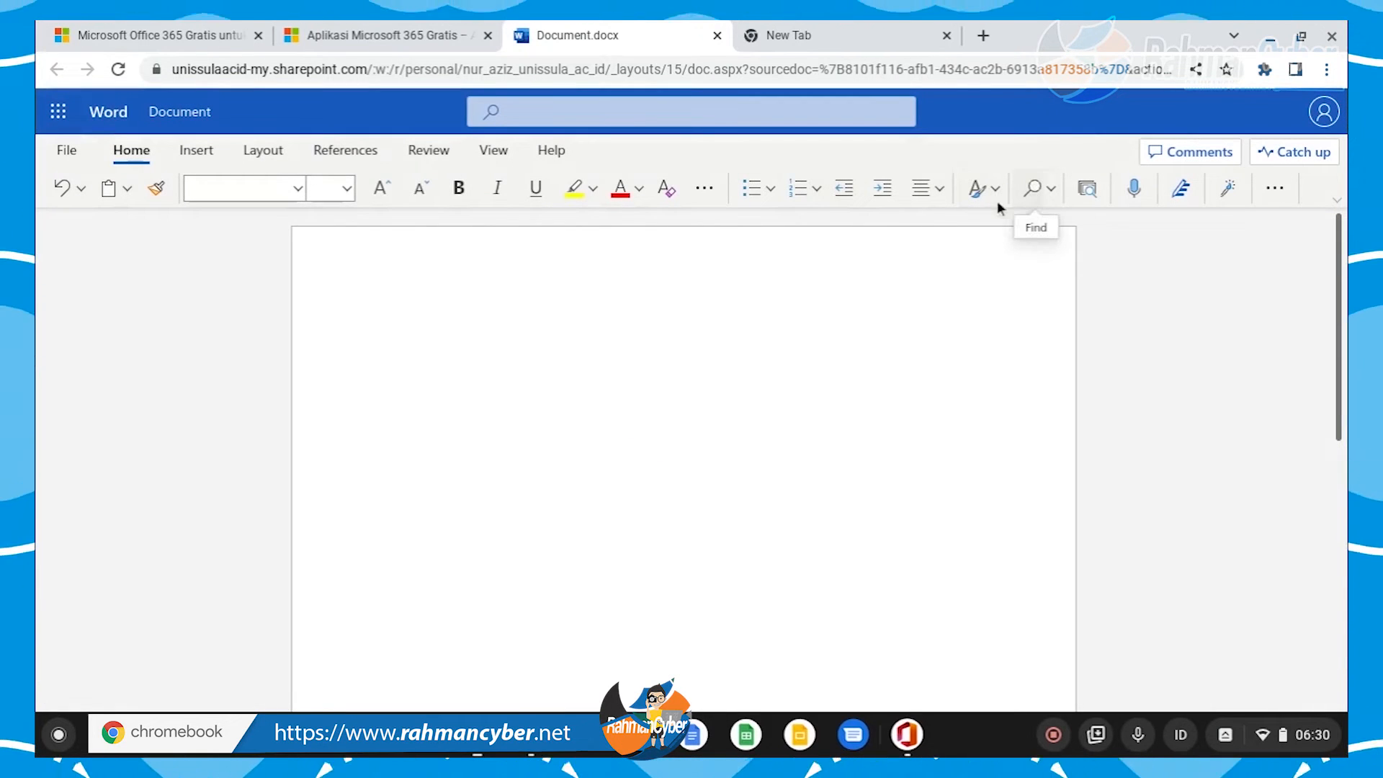
Step: Start dictation with microphone access allowed for the site, close the side pane and dictate a line of test text
left_click(1134, 188)
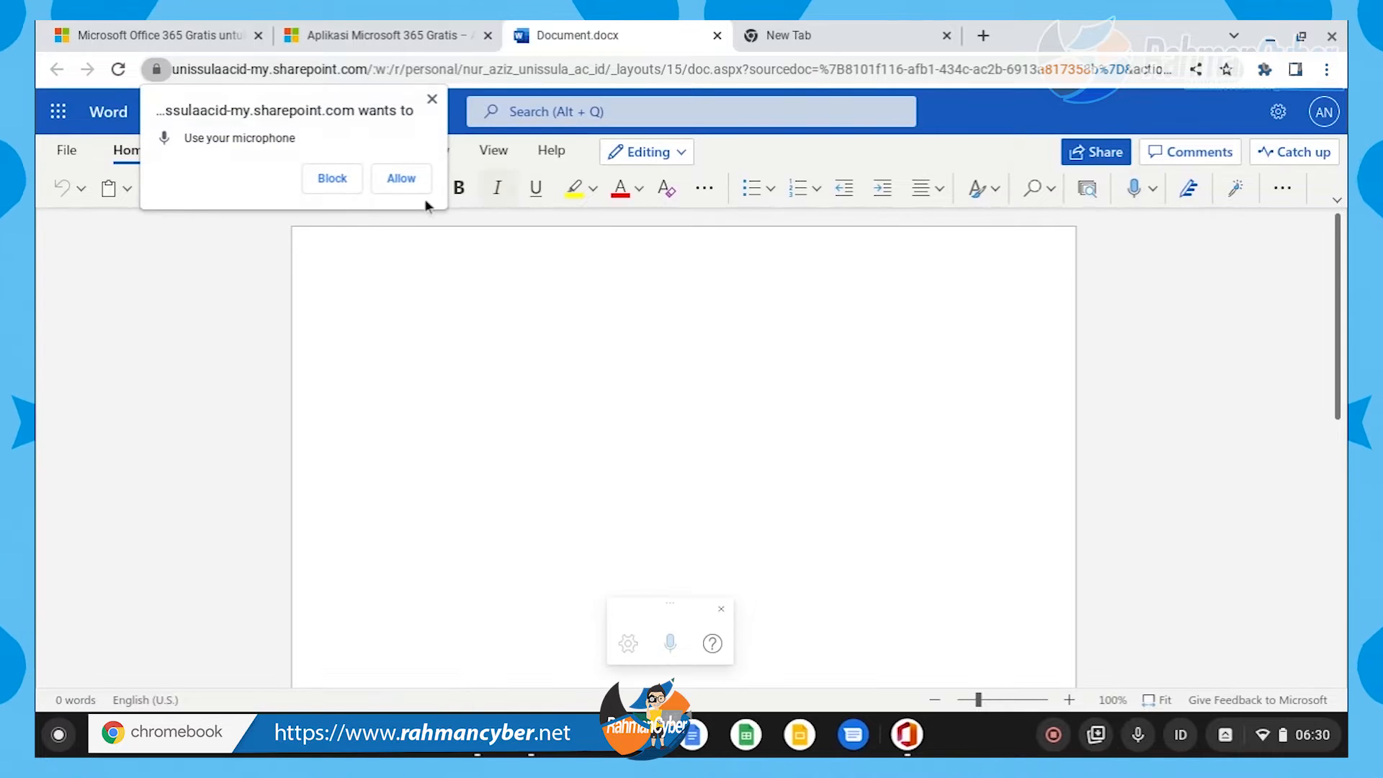
left_click(395, 178)
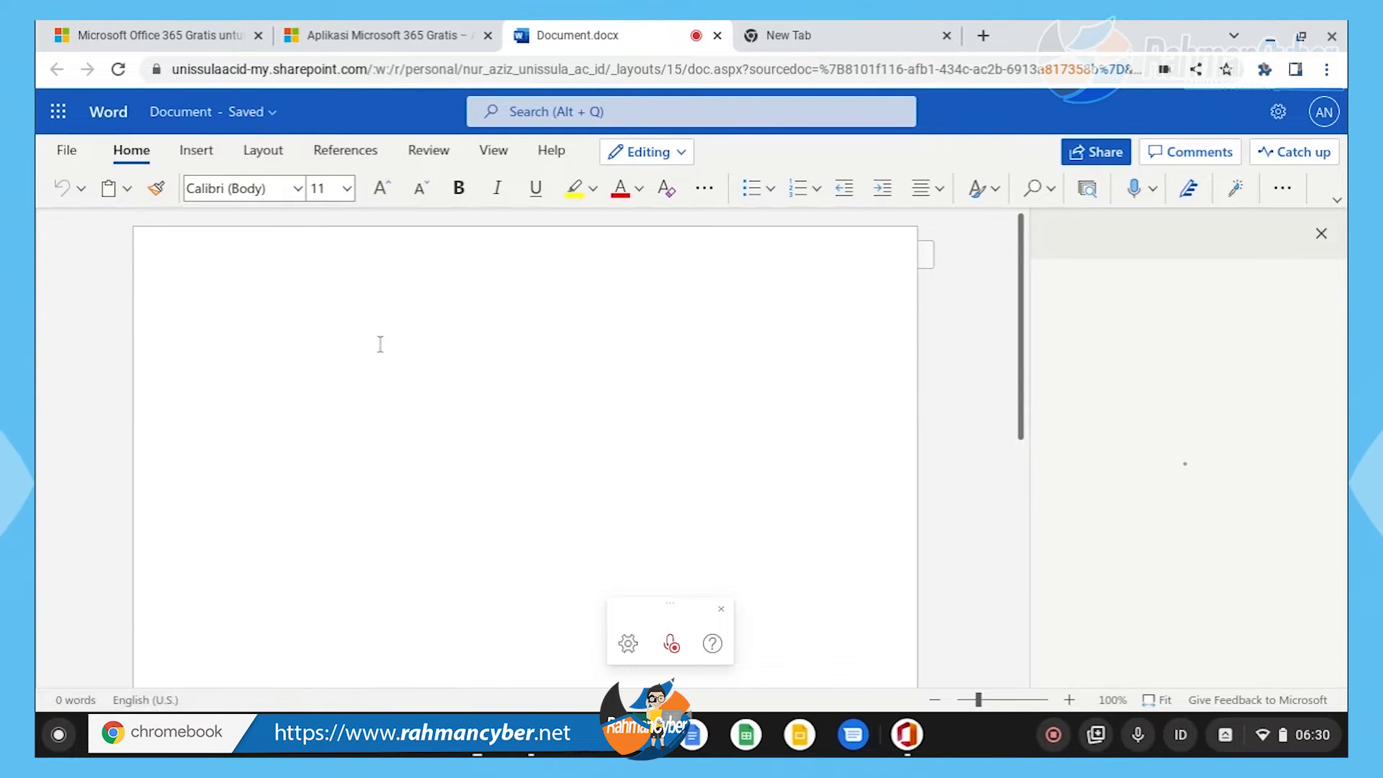
left_click(1320, 233)
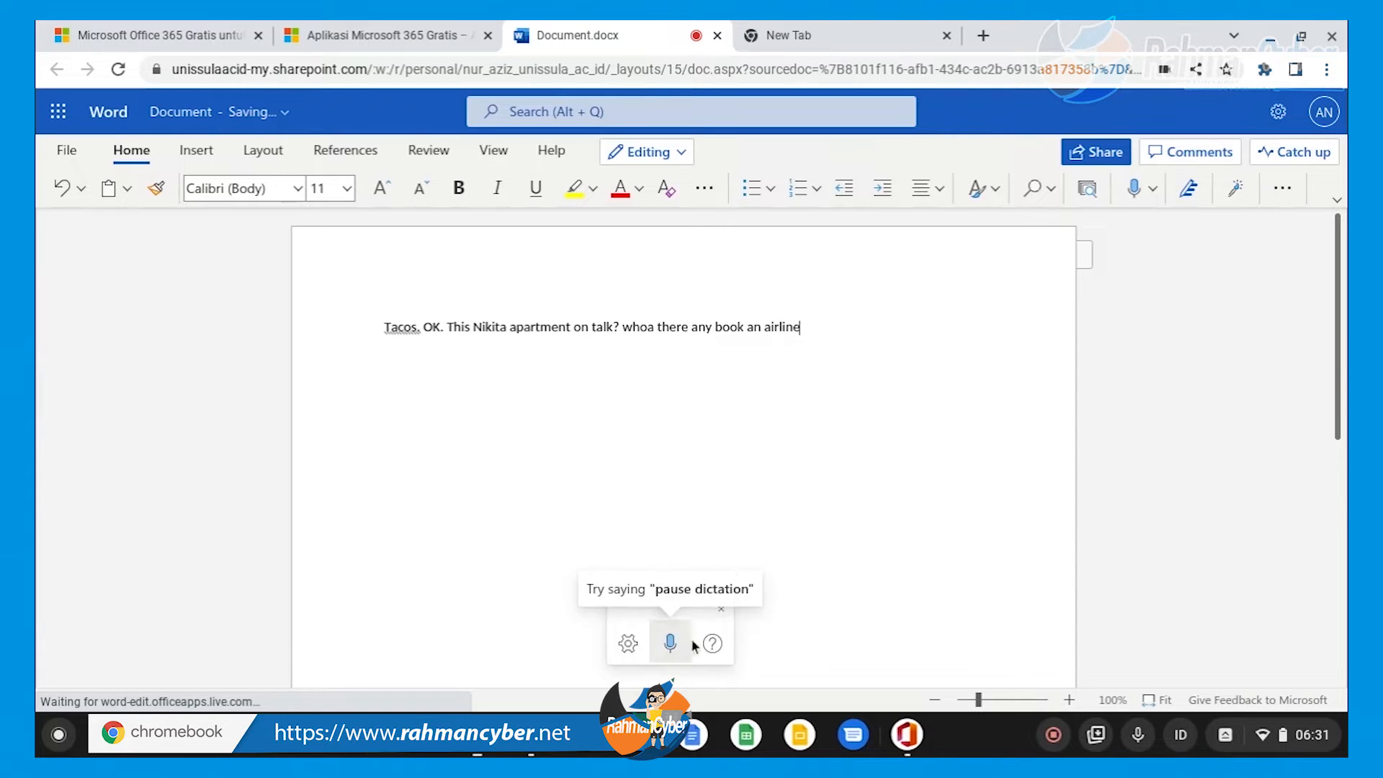
Step: Examine the full list of spoken languages offered in the dictation settings and close the dialog without saving
left_click(629, 643)
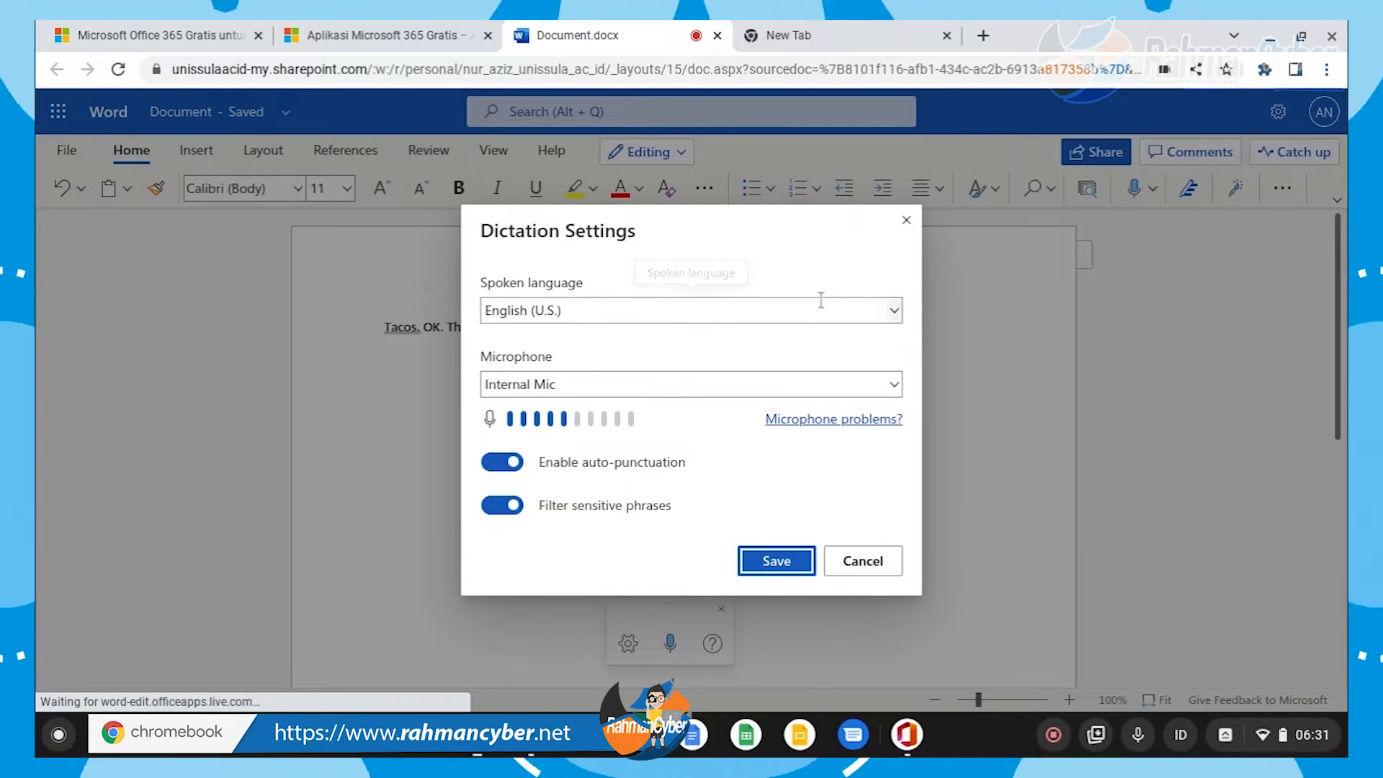
left_click(892, 314)
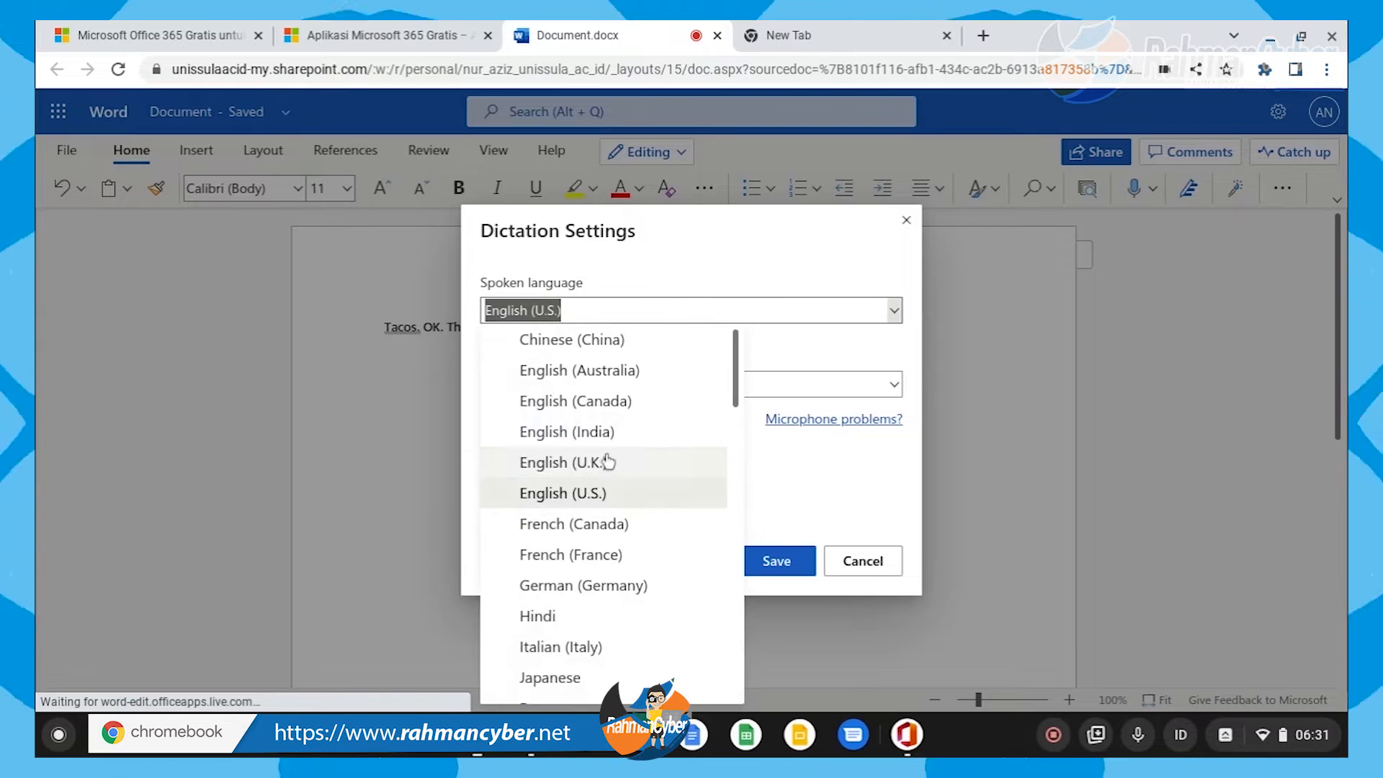
scroll(521, 465, "down", 4)
scroll(605, 463, "up", 3)
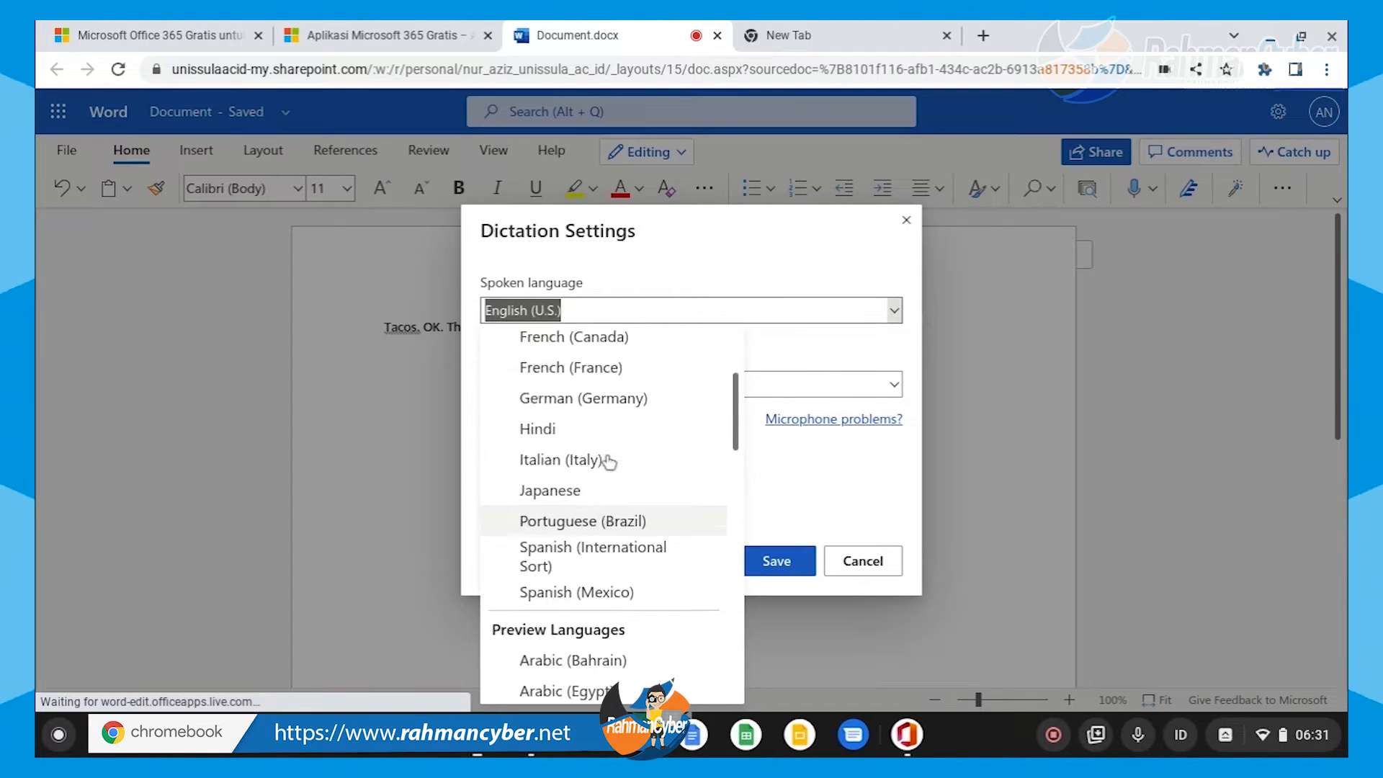
scroll(608, 462, "down", 5)
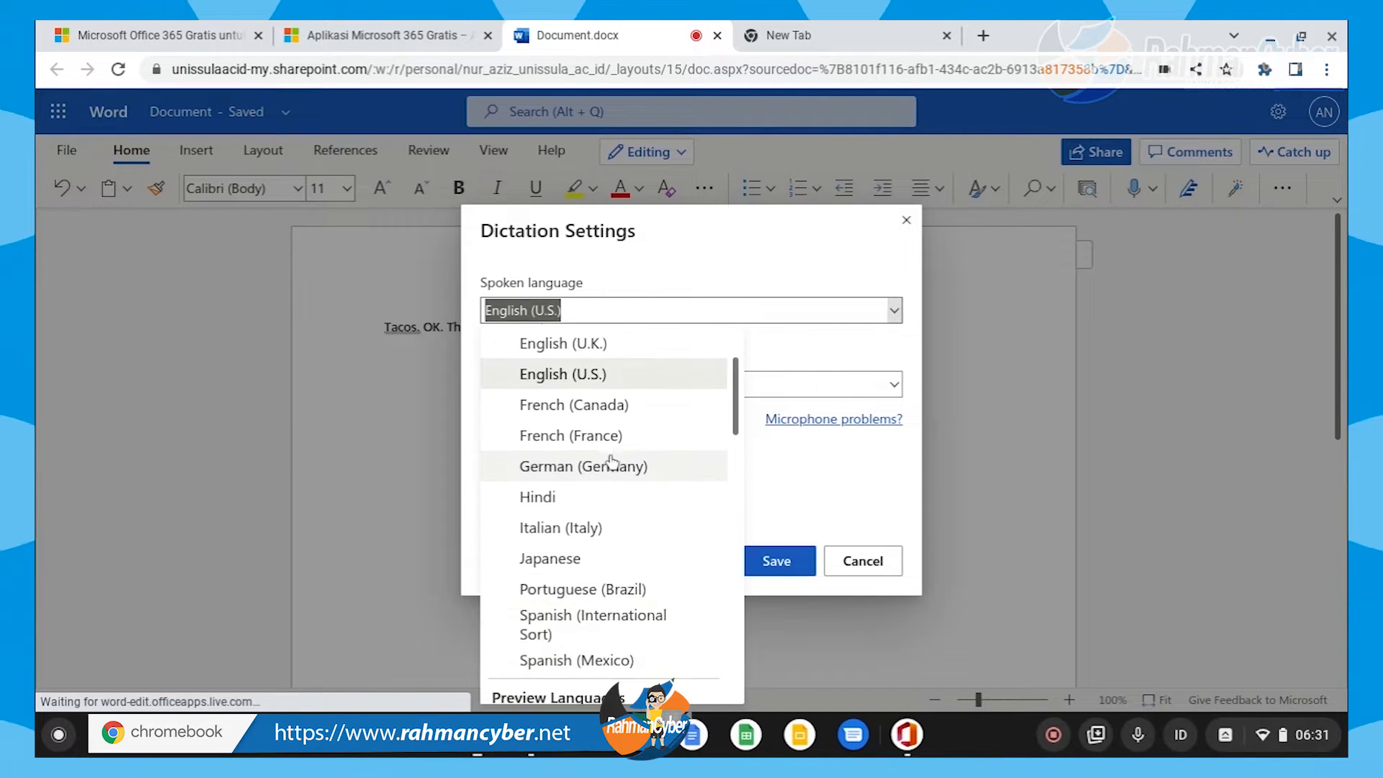
scroll(614, 465, "down", 8)
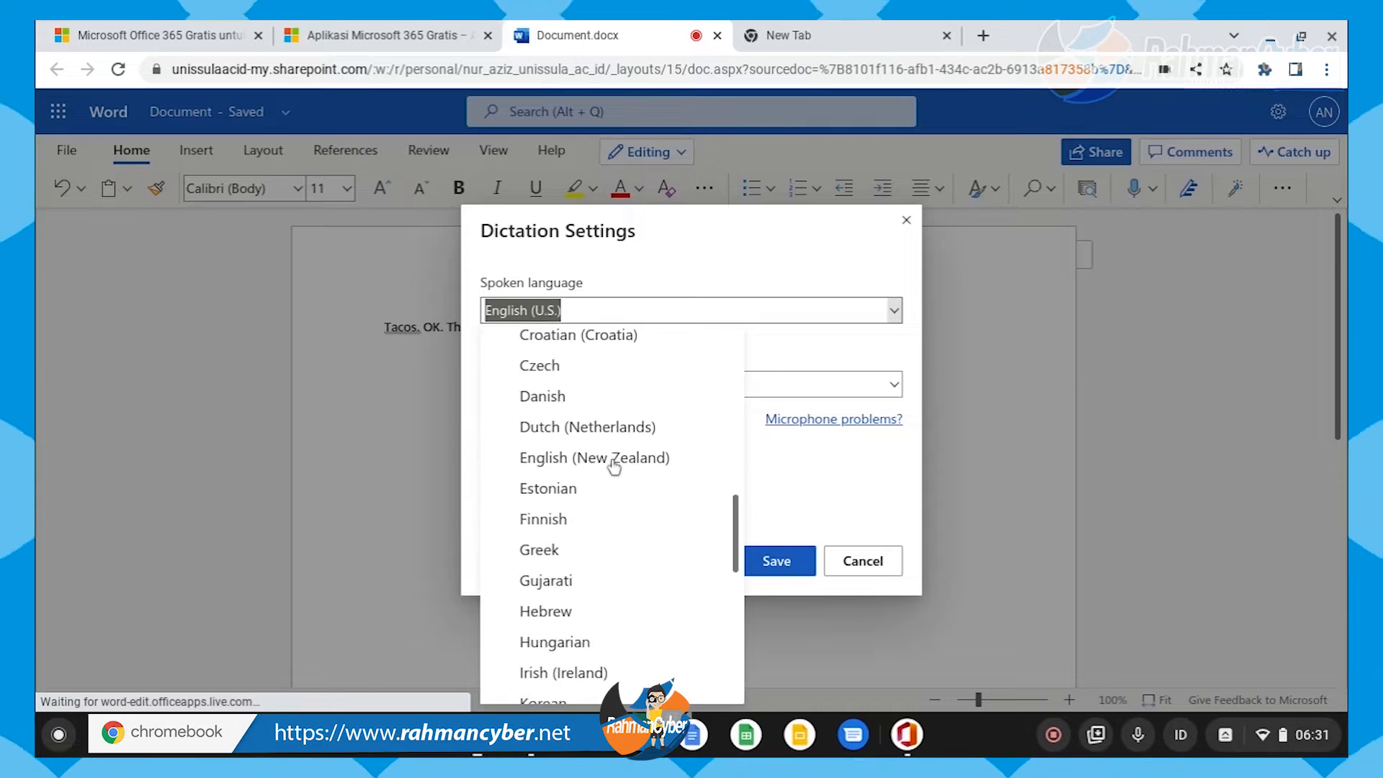
scroll(613, 468, "down", 5)
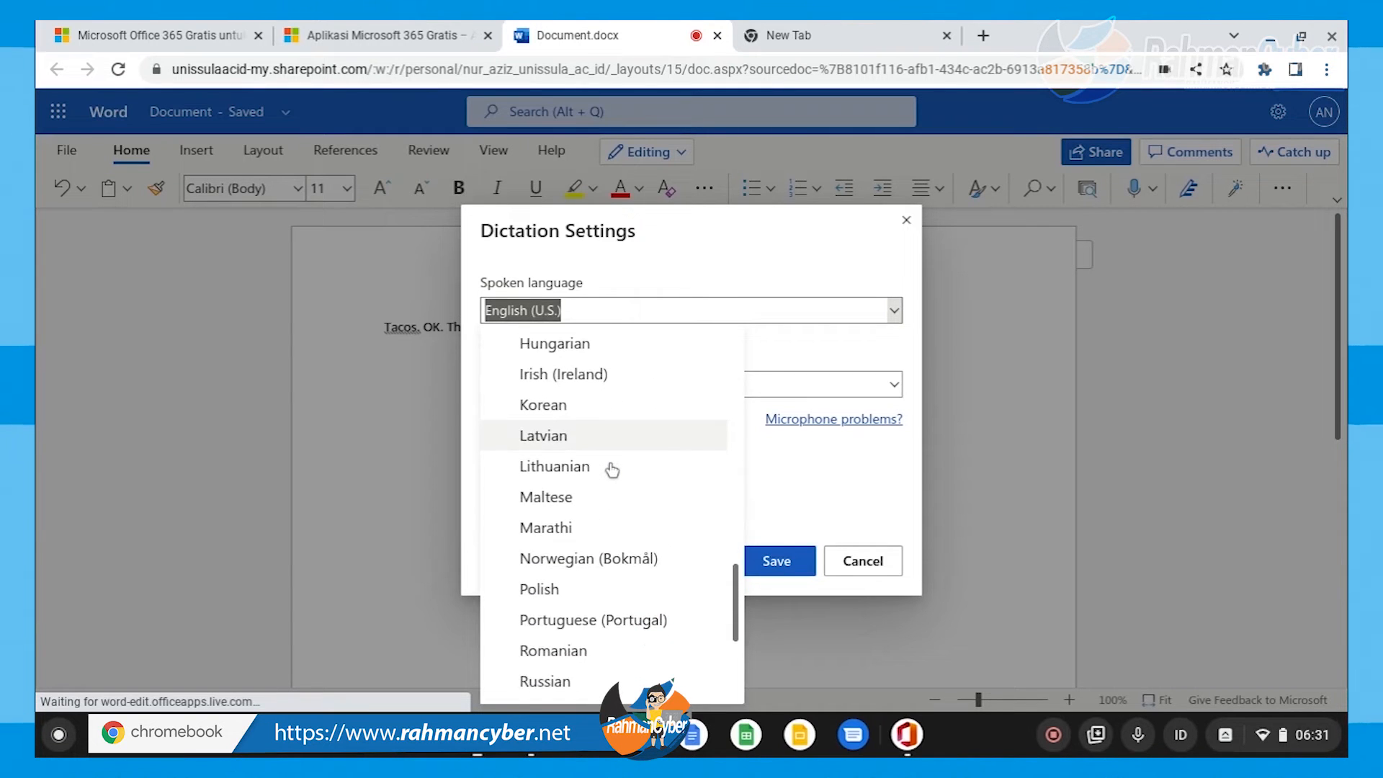
scroll(612, 469, "down", 2)
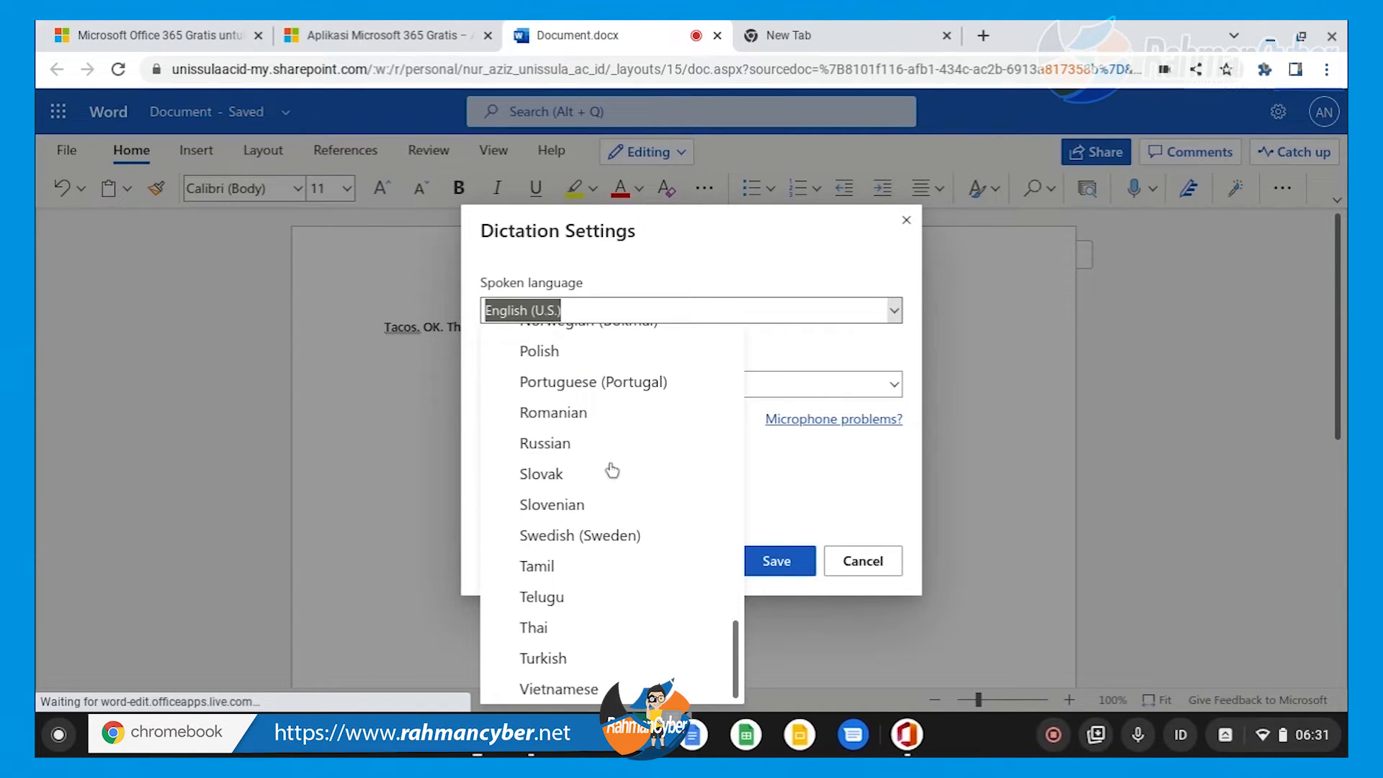
scroll(610, 473, "up", 8)
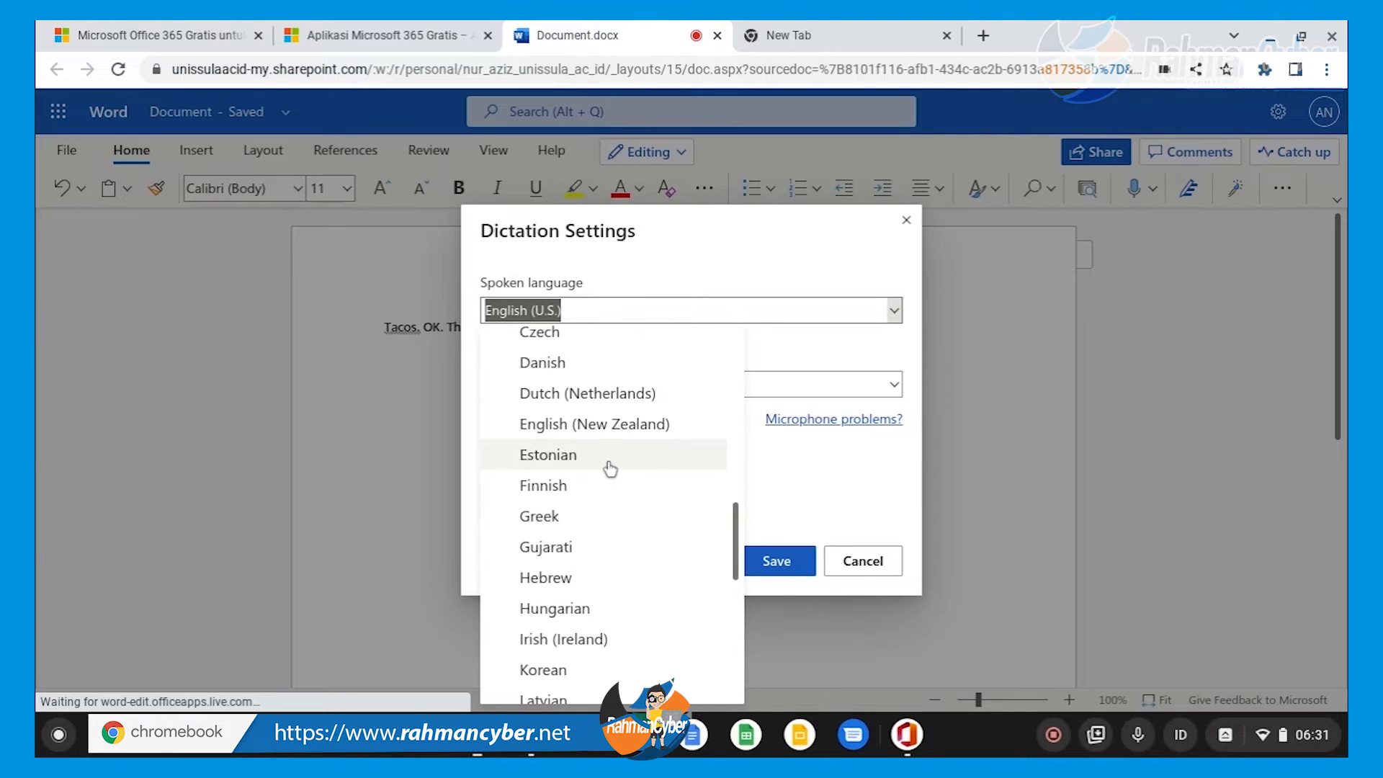
scroll(617, 466, "up", 3)
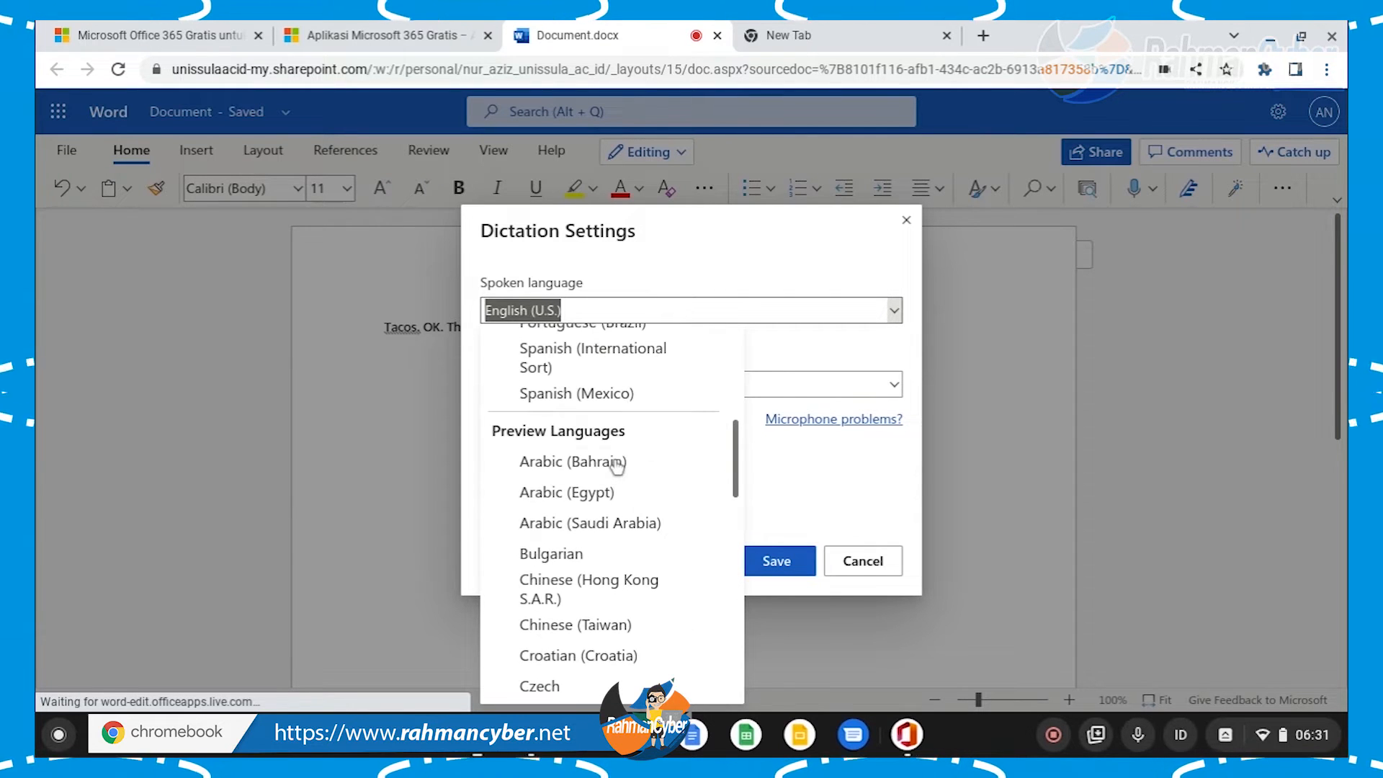
scroll(655, 487, "up", 5)
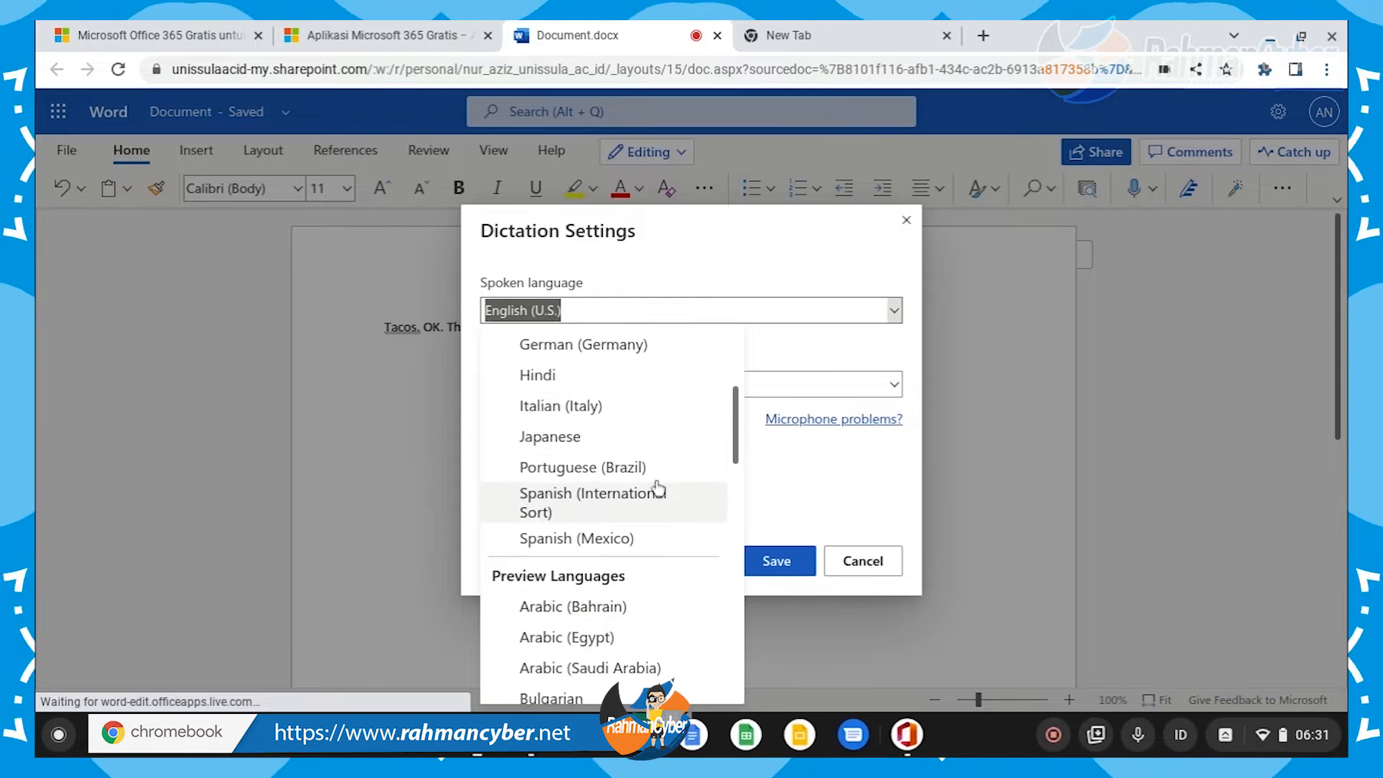
scroll(655, 487, "up", 2)
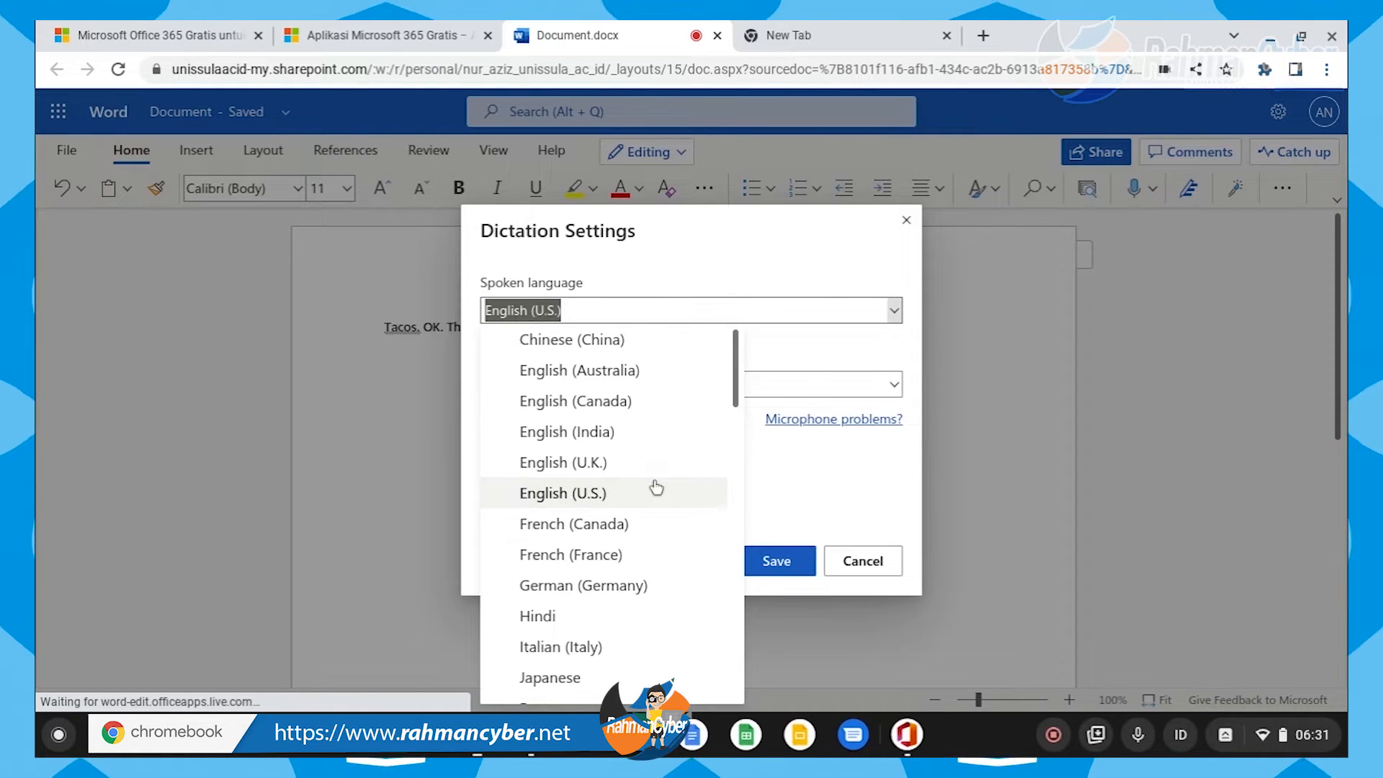
scroll(656, 488, "down", 10)
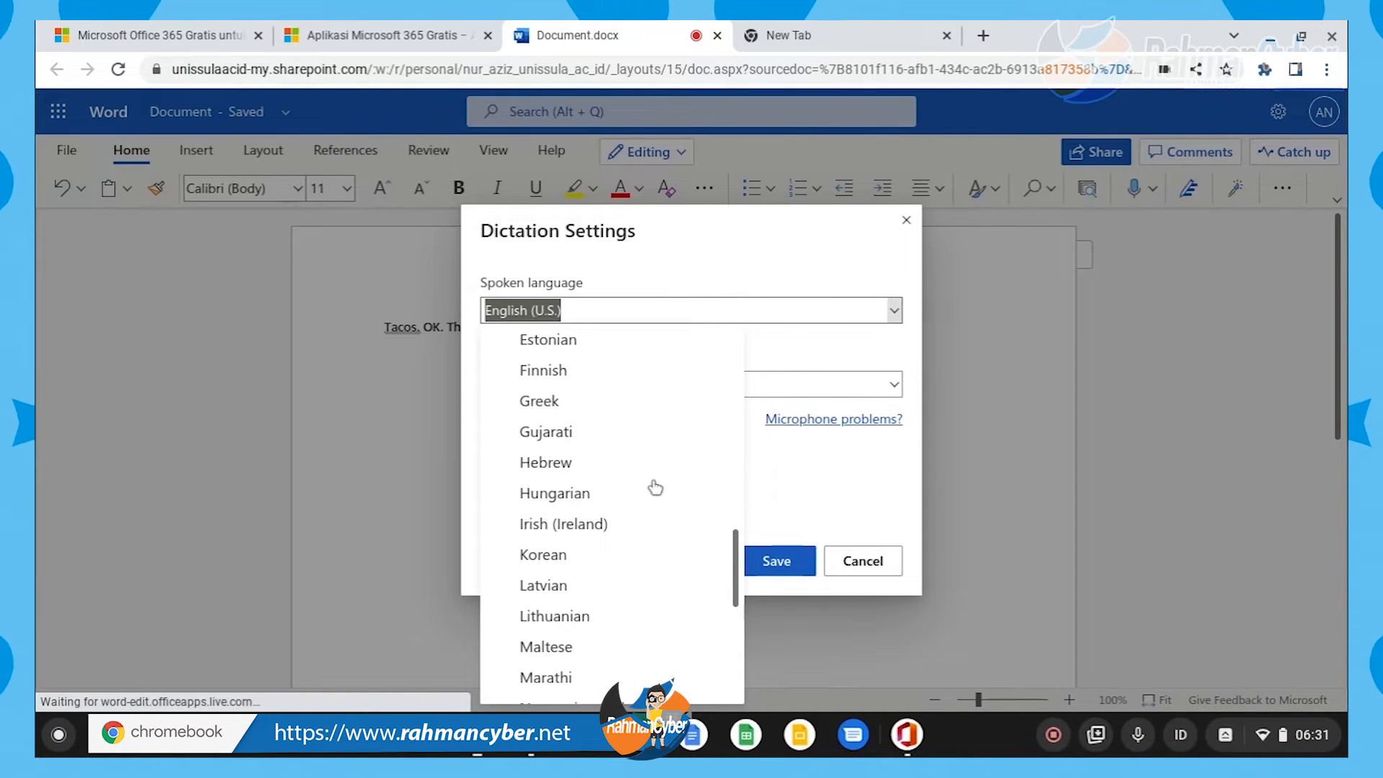
scroll(656, 487, "down", 2)
scroll(655, 487, "down", 4)
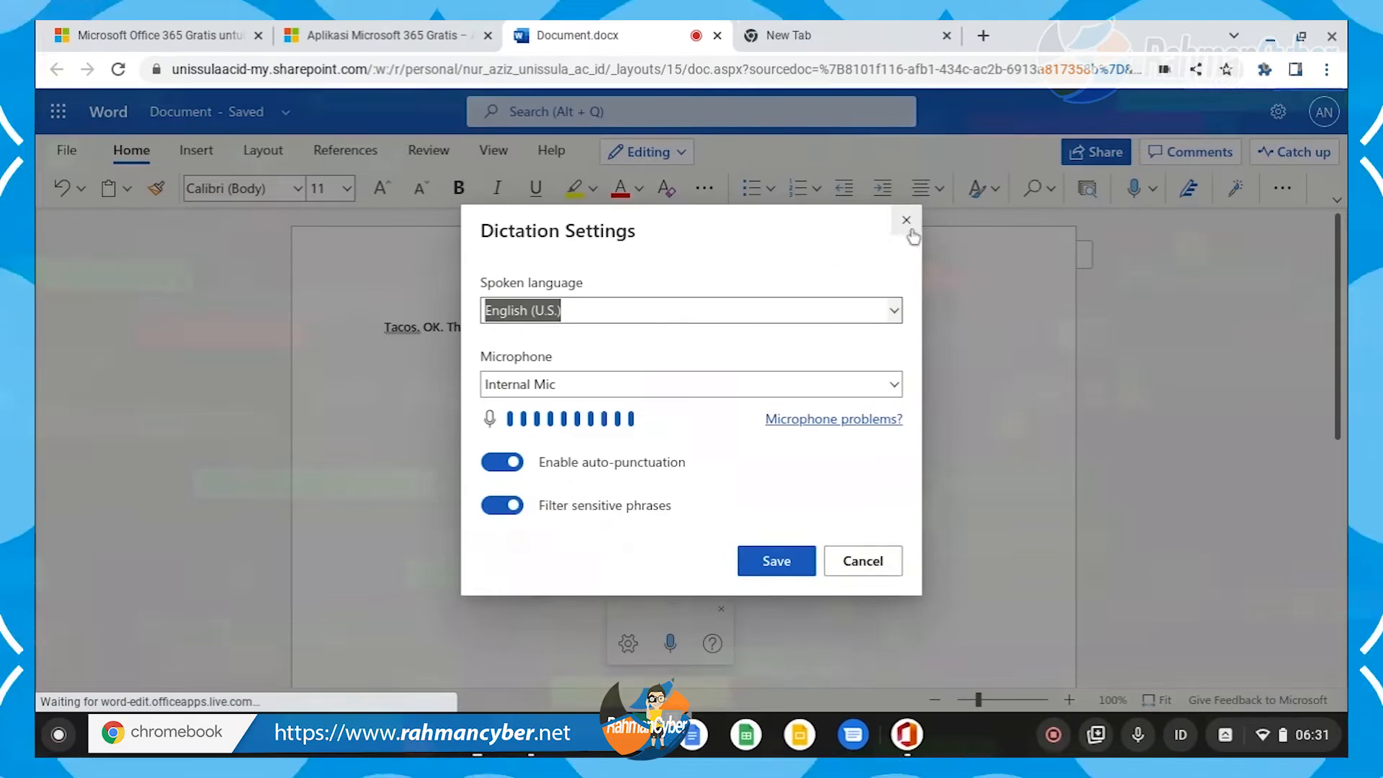
left_click(874, 565)
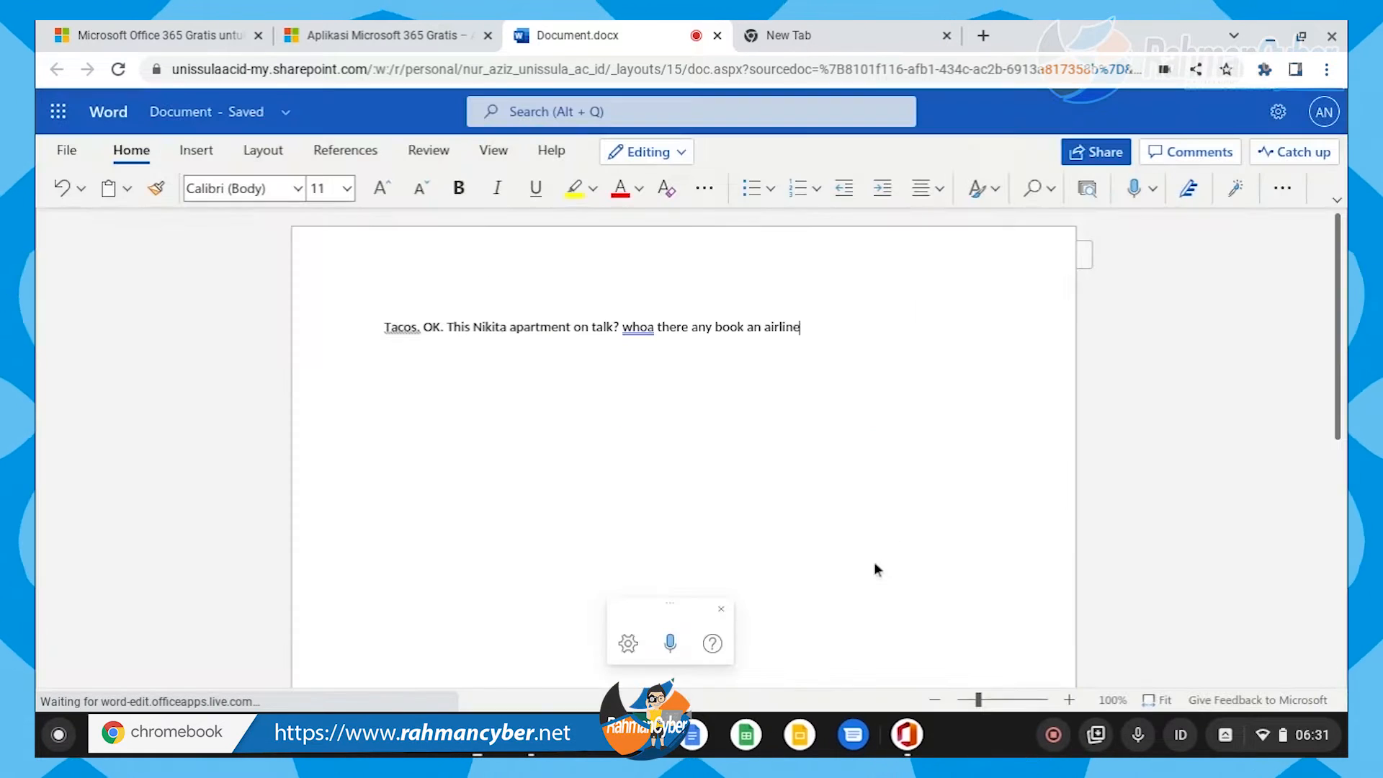
Step: Replace the dictated test line with newly dictated English text starting "I would like to" and ending "For free.", and stop dictation
left_click_drag(827, 335, 325, 322)
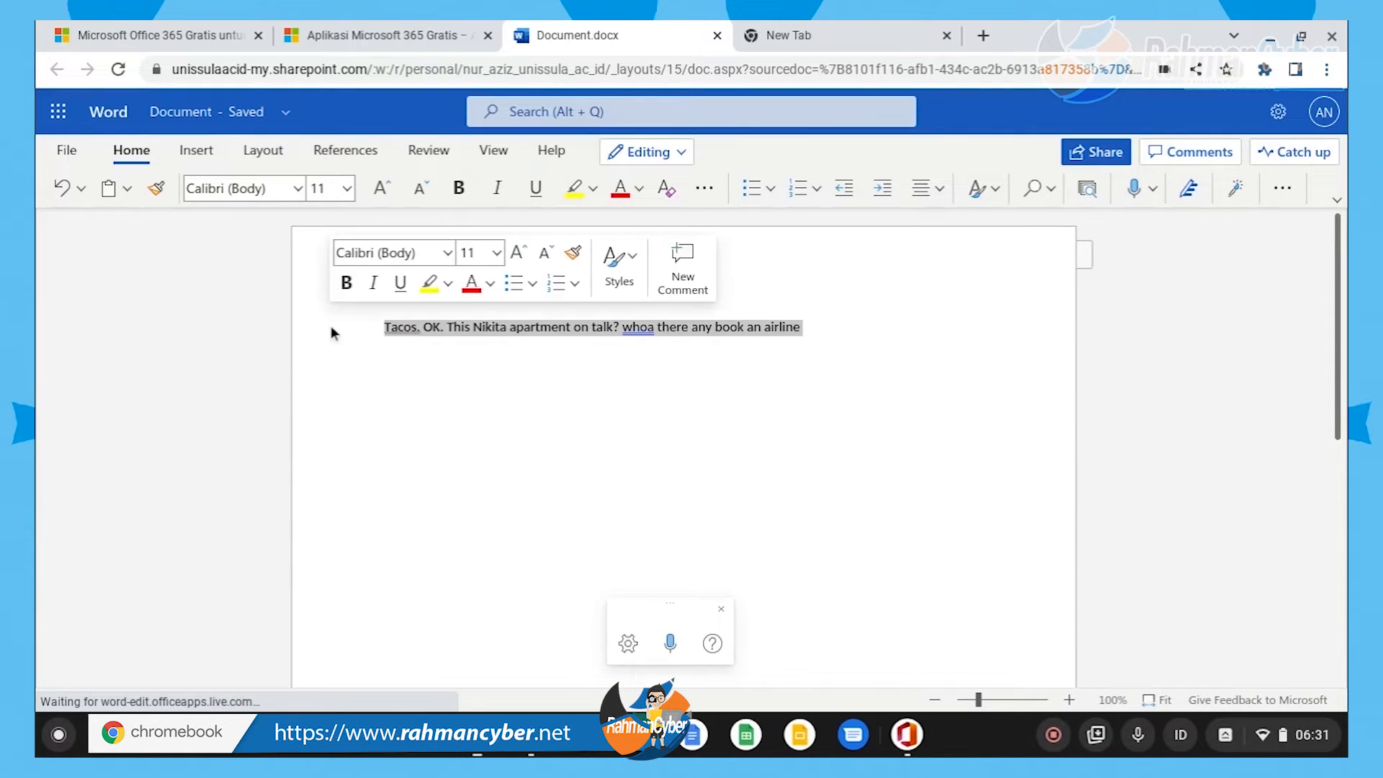
key("BackSpace")
left_click(1135, 191)
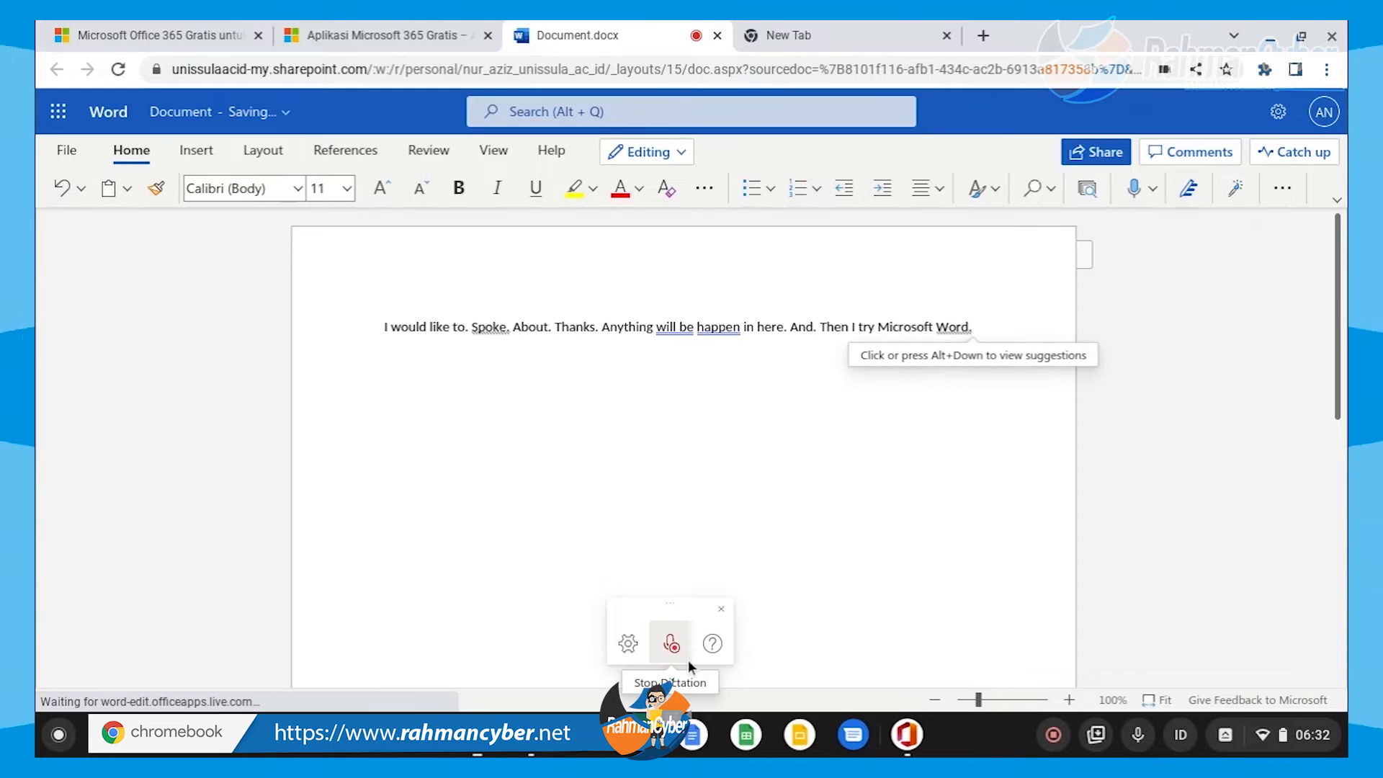
left_click(684, 646)
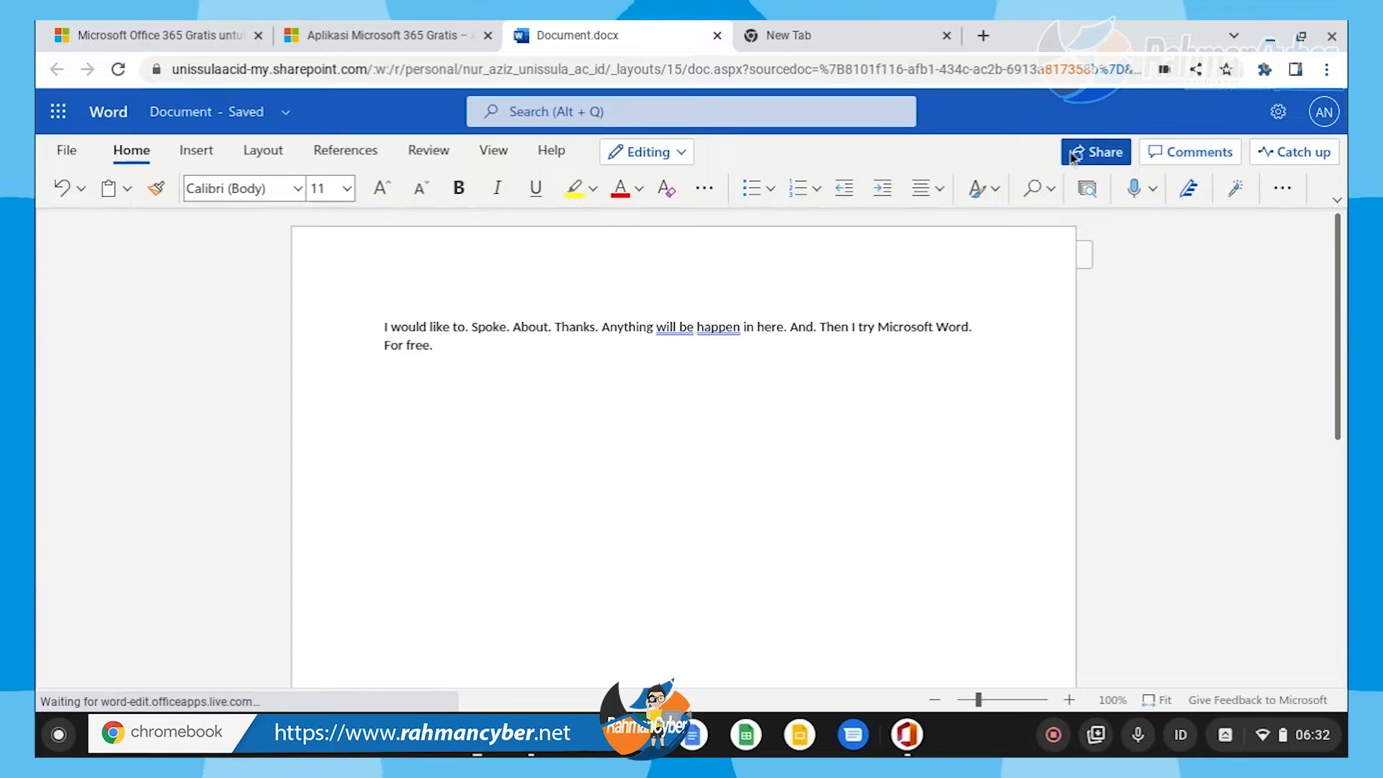
Step: Restart dictation, review the standard and preview spoken languages in its settings down to Vietnamese, and close the settings without saving
left_click(1157, 185)
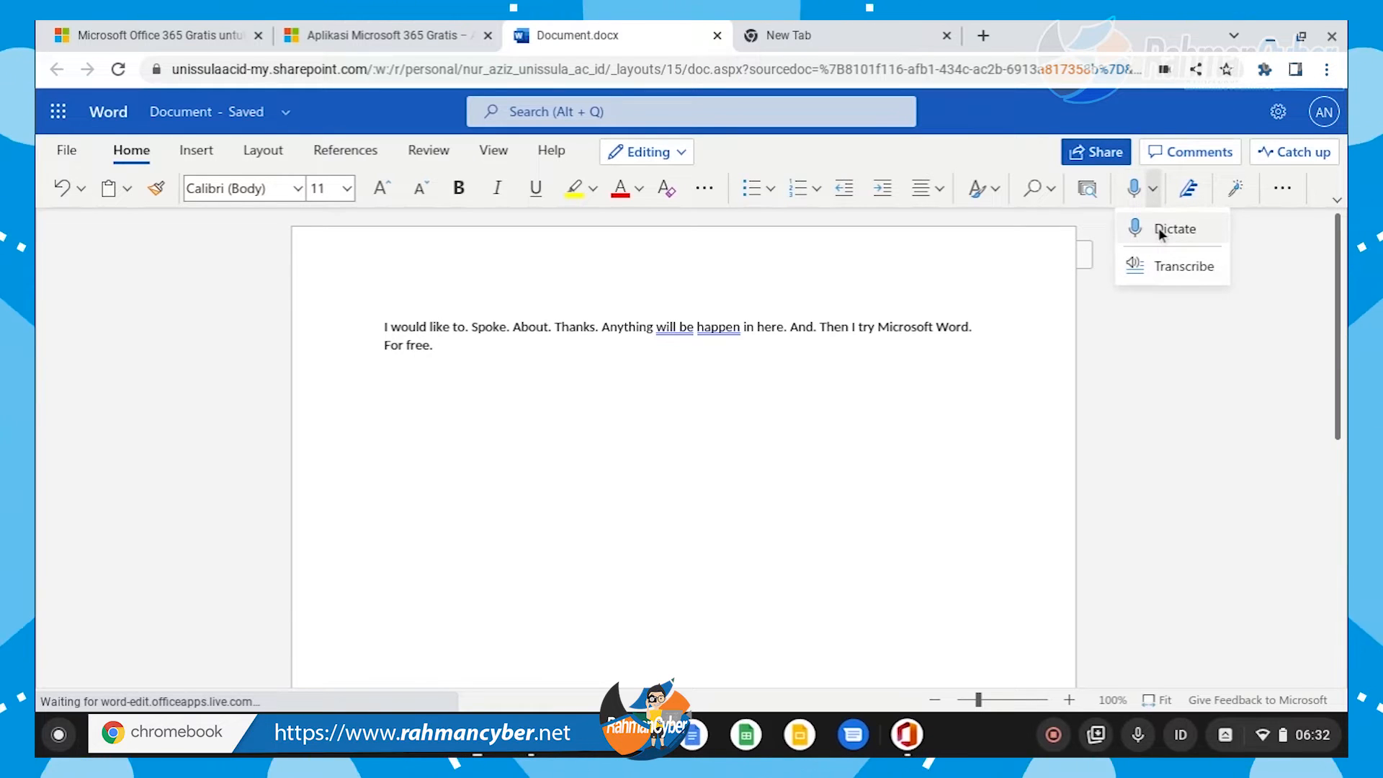
left_click(1158, 229)
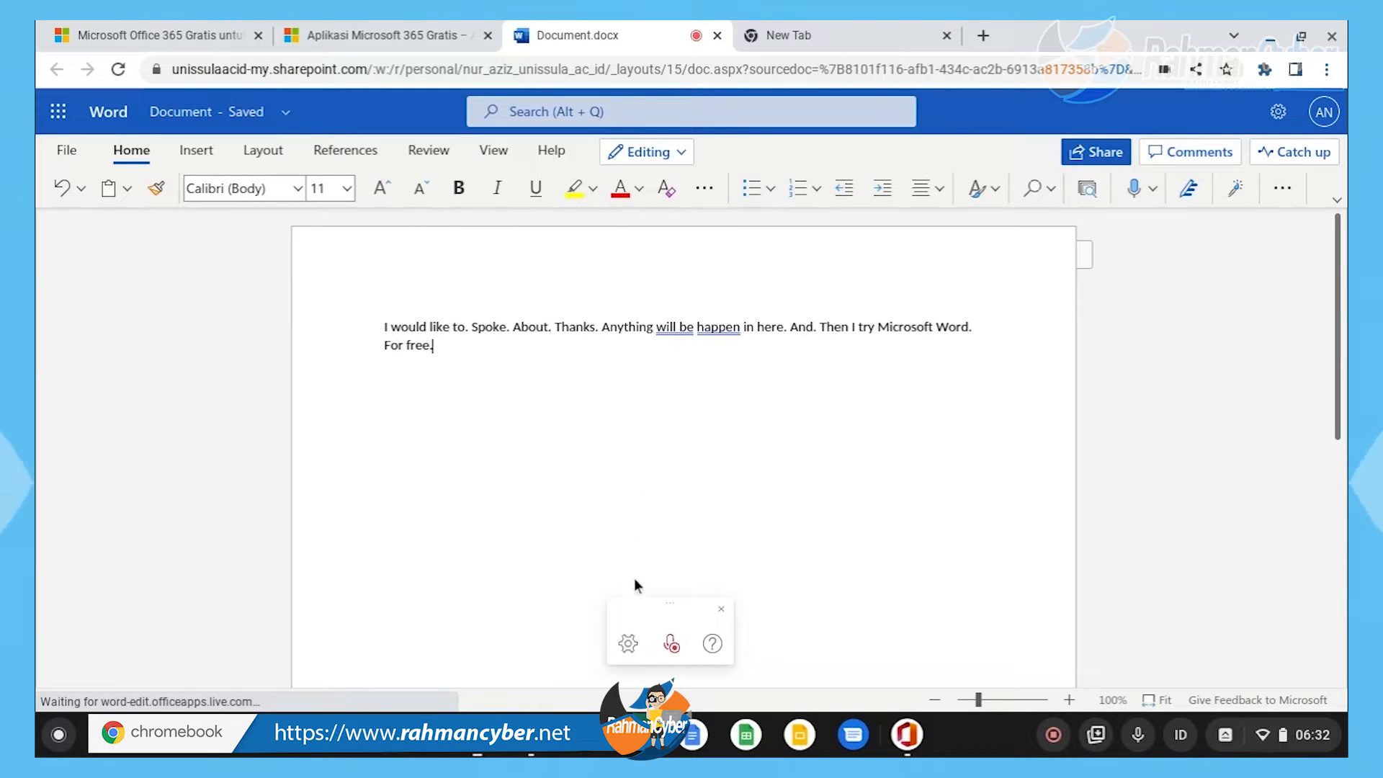
left_click(631, 643)
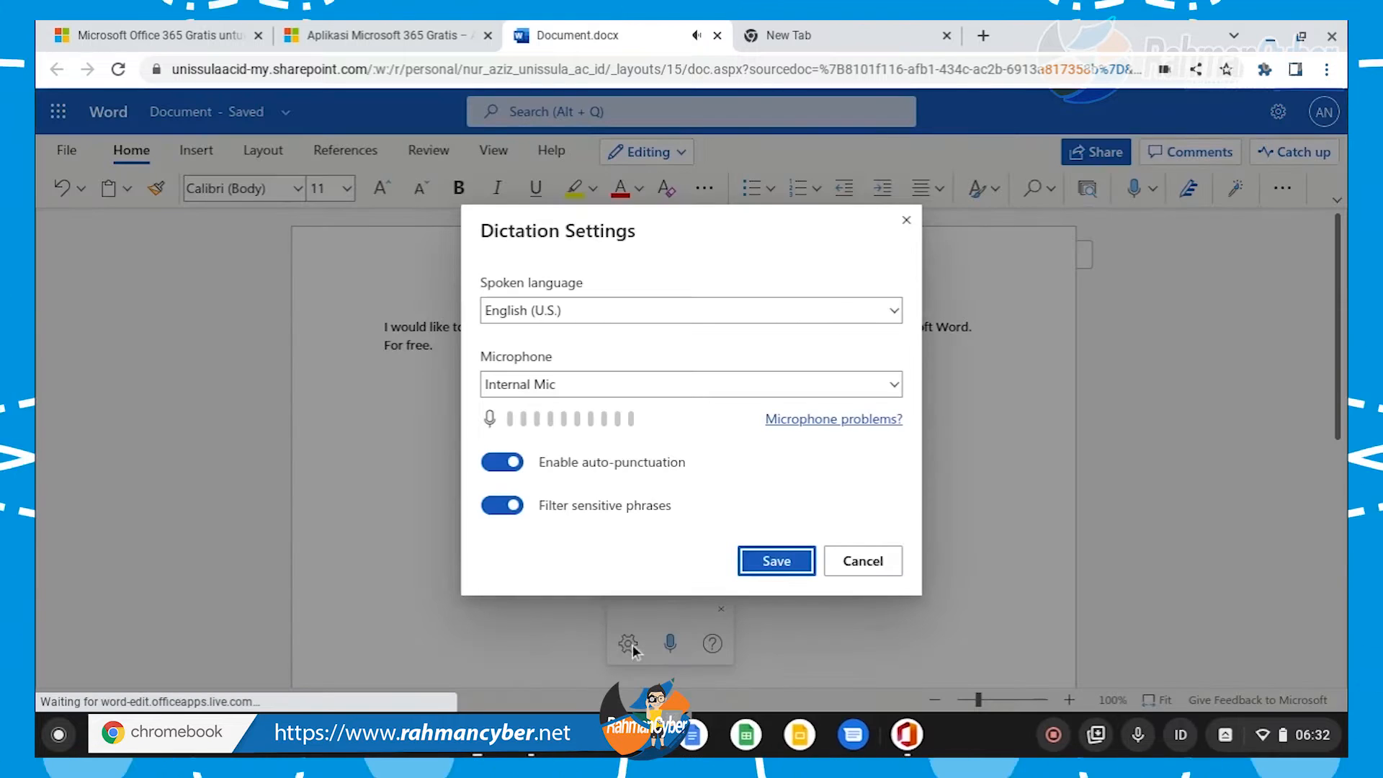
left_click(636, 309)
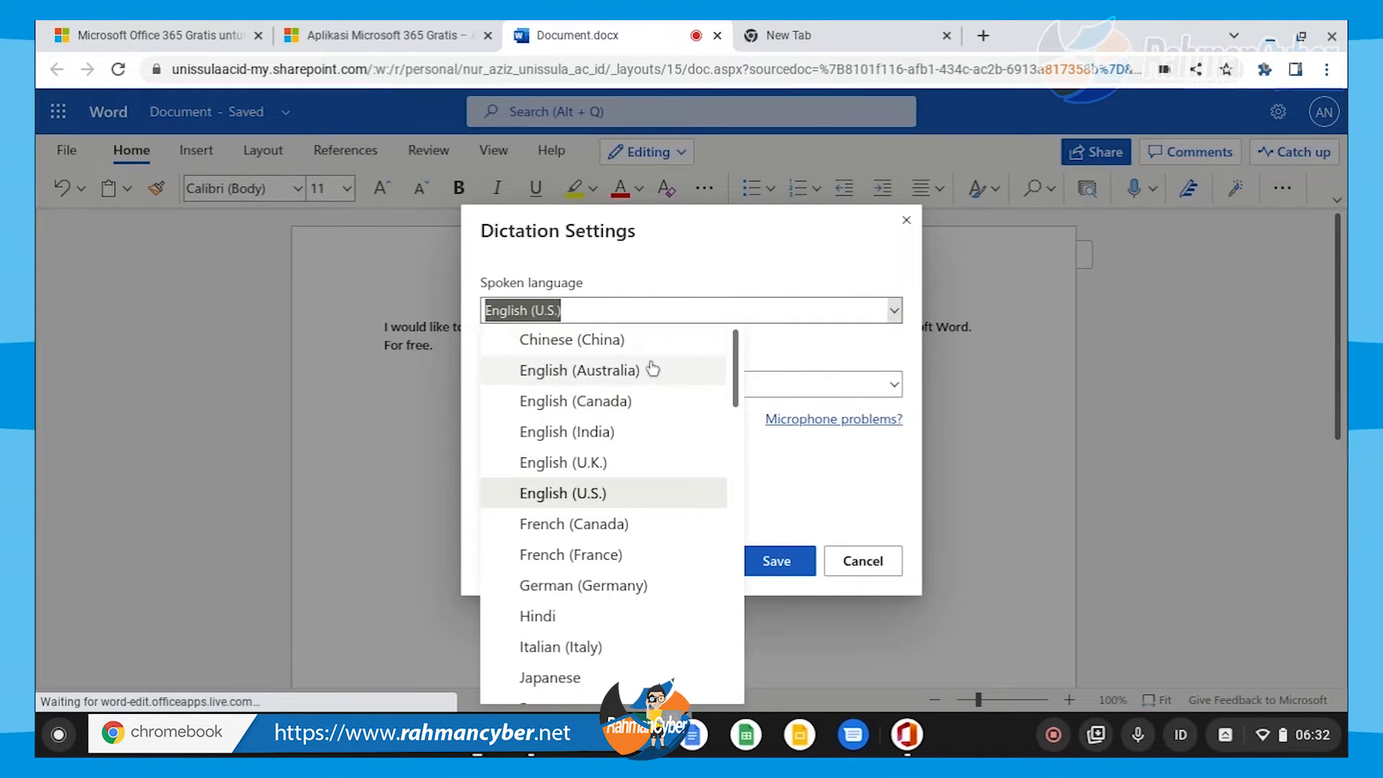
scroll(611, 518, "down", 3)
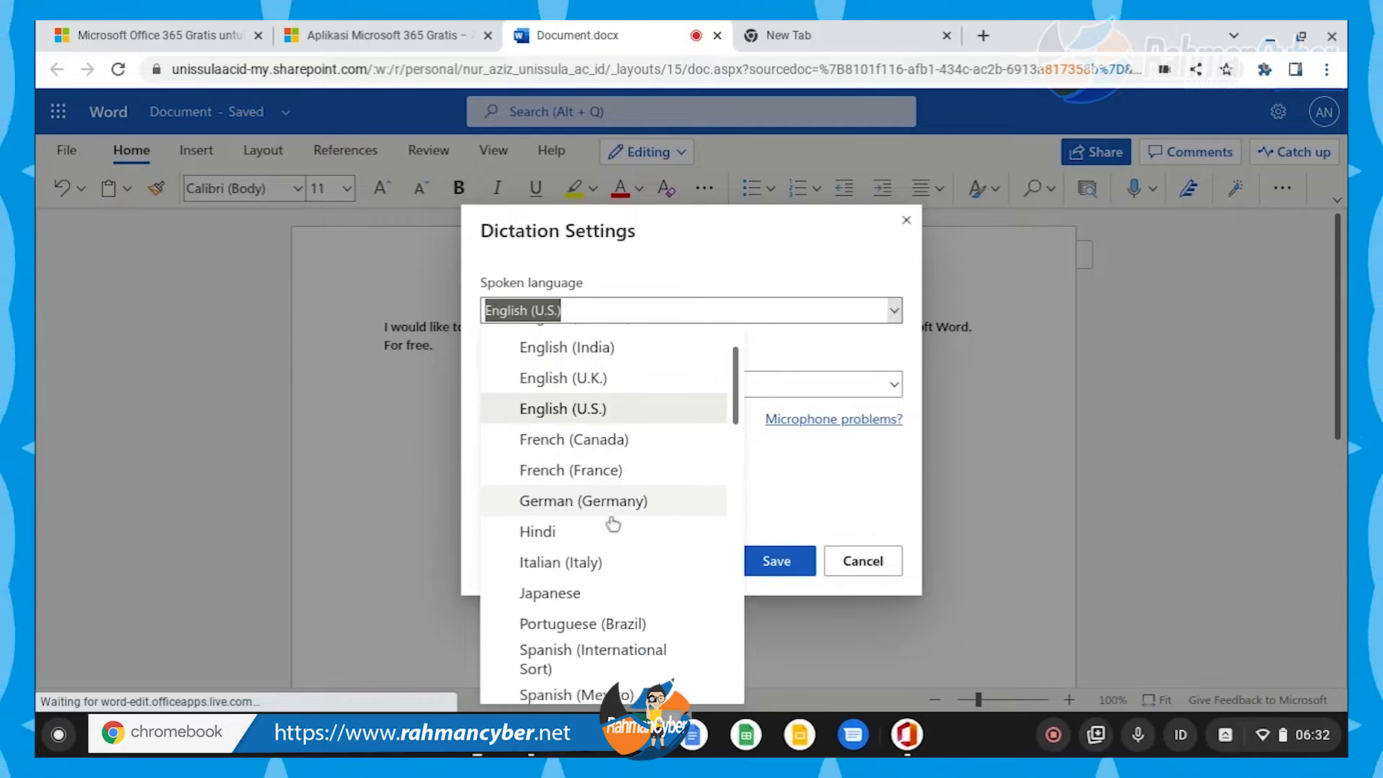
scroll(643, 436, "down", 4)
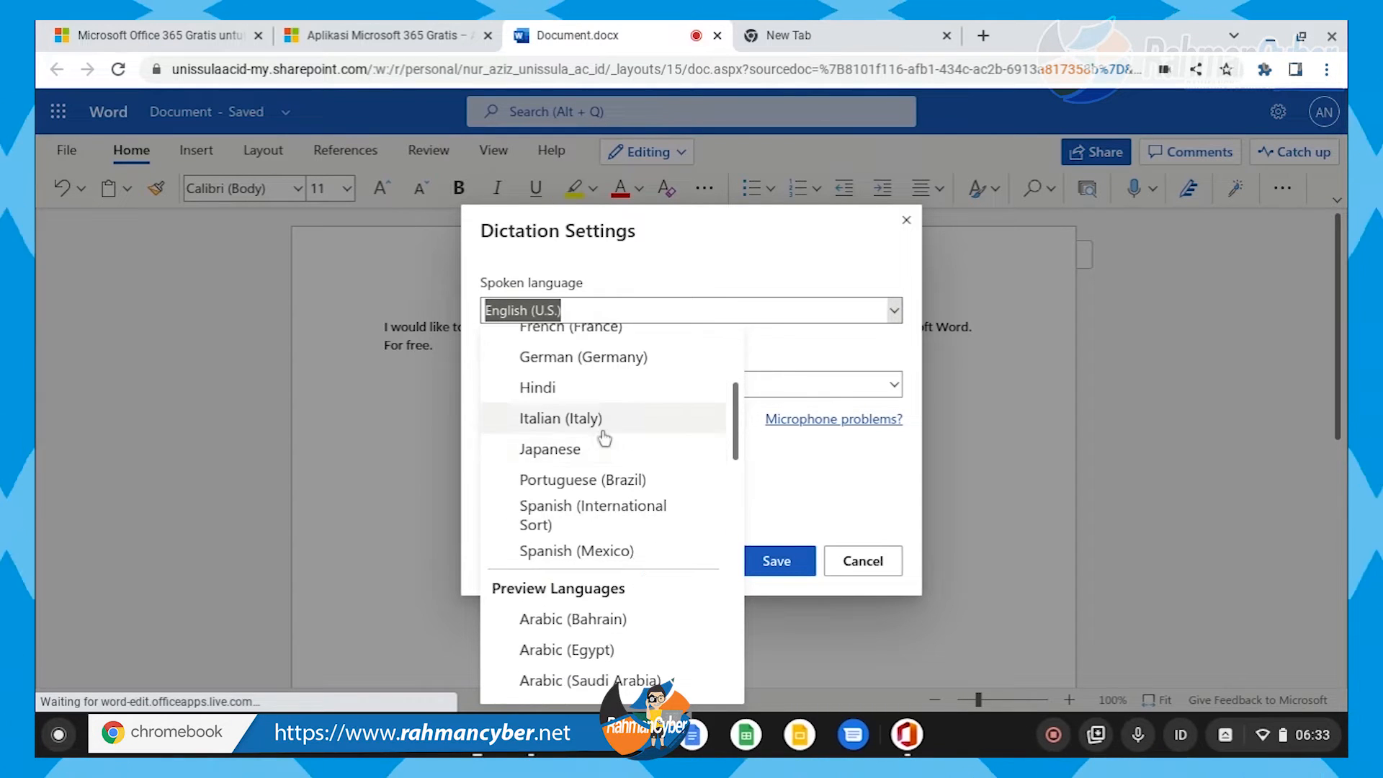
scroll(570, 483, "down", 5)
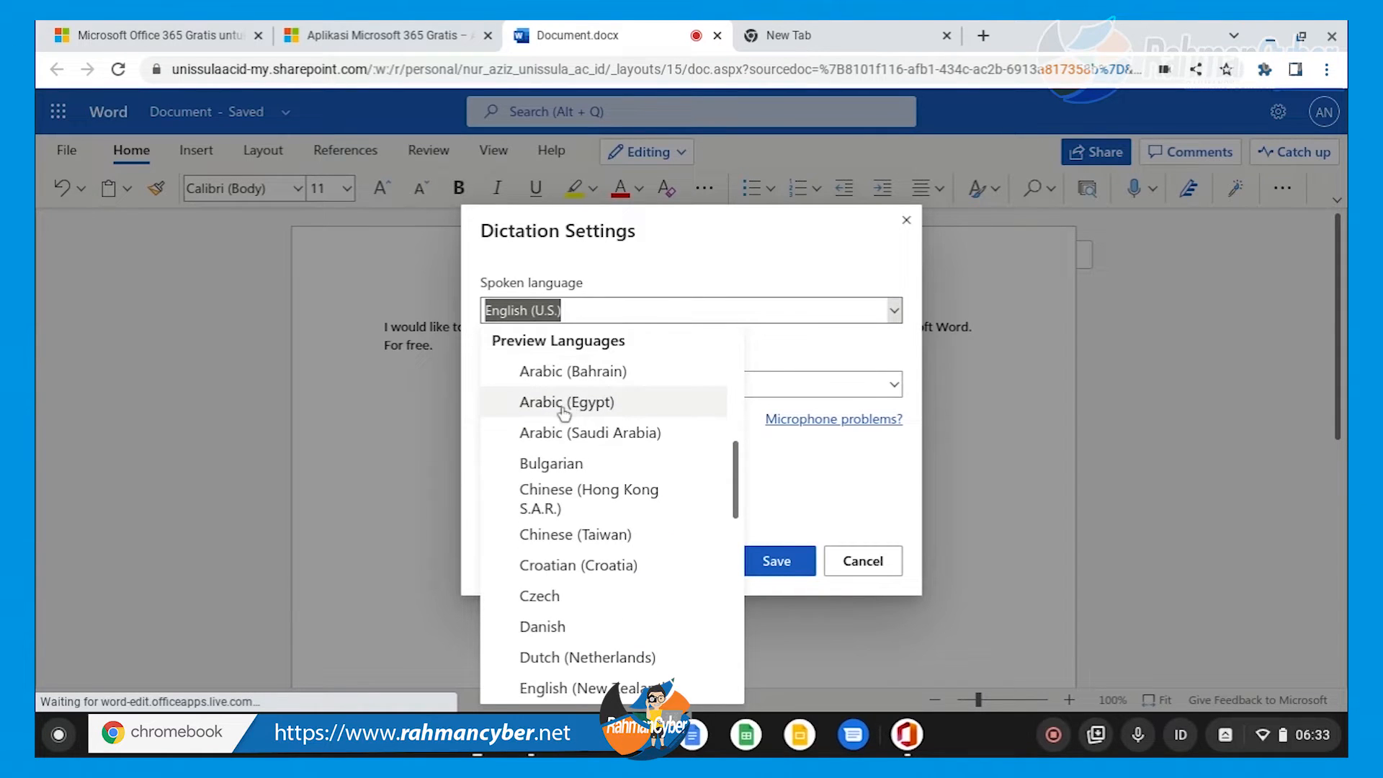
scroll(565, 414, "down", 3)
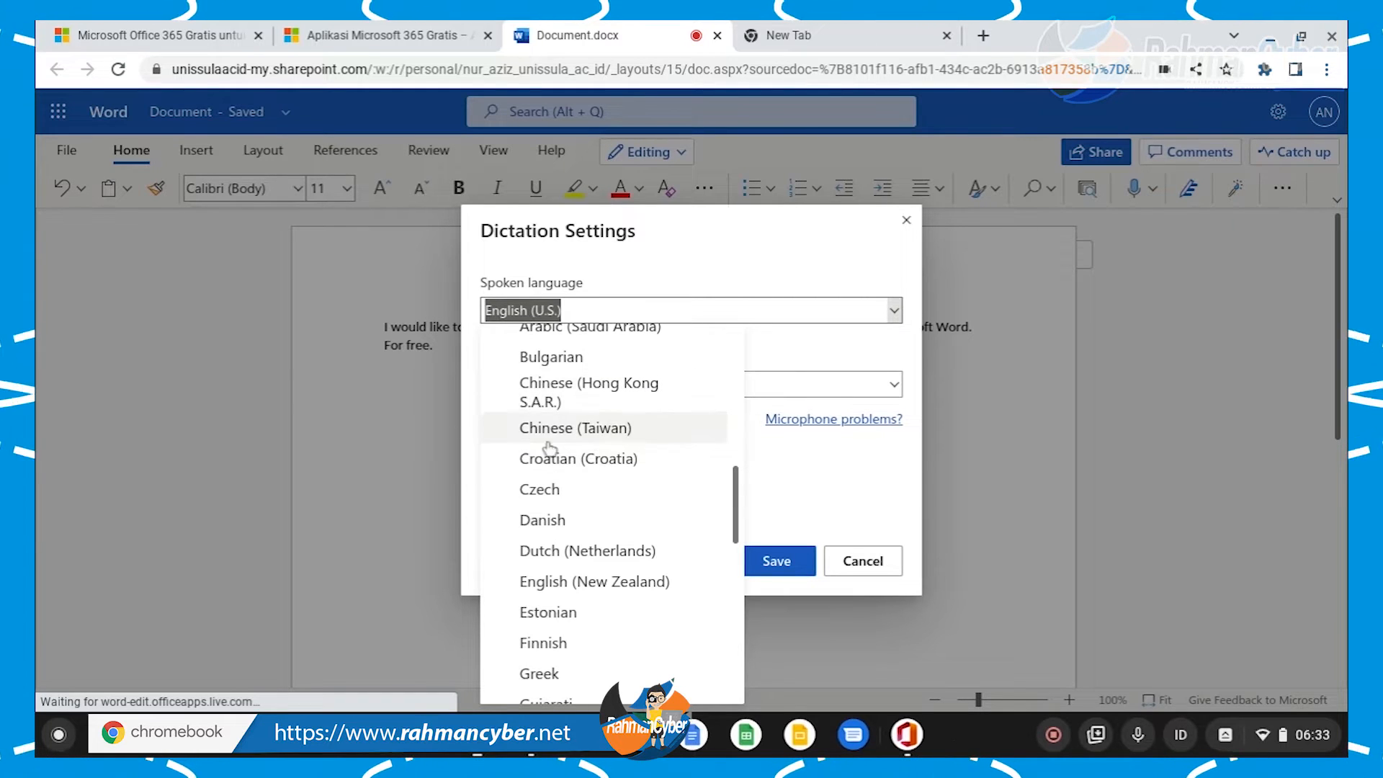
scroll(608, 432, "down", 3)
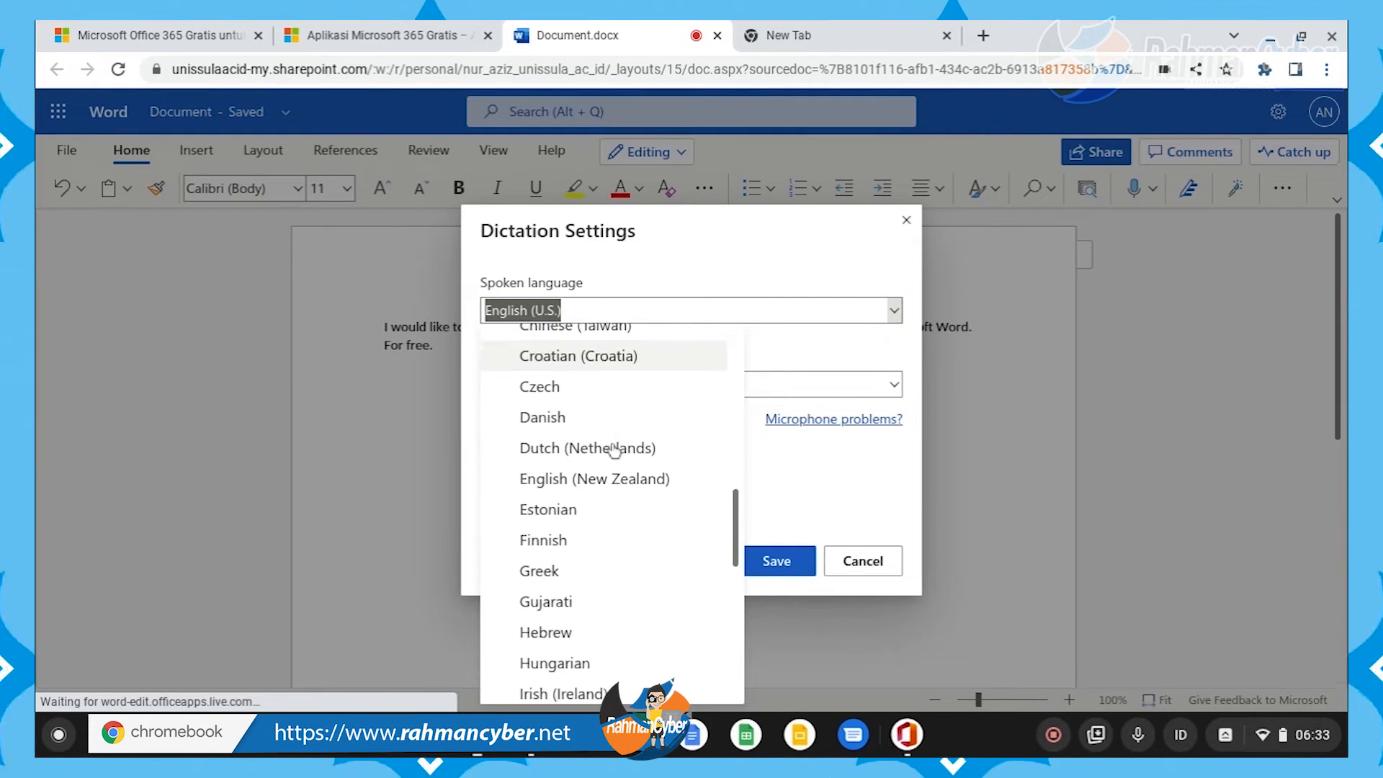
scroll(629, 487, "down", 2)
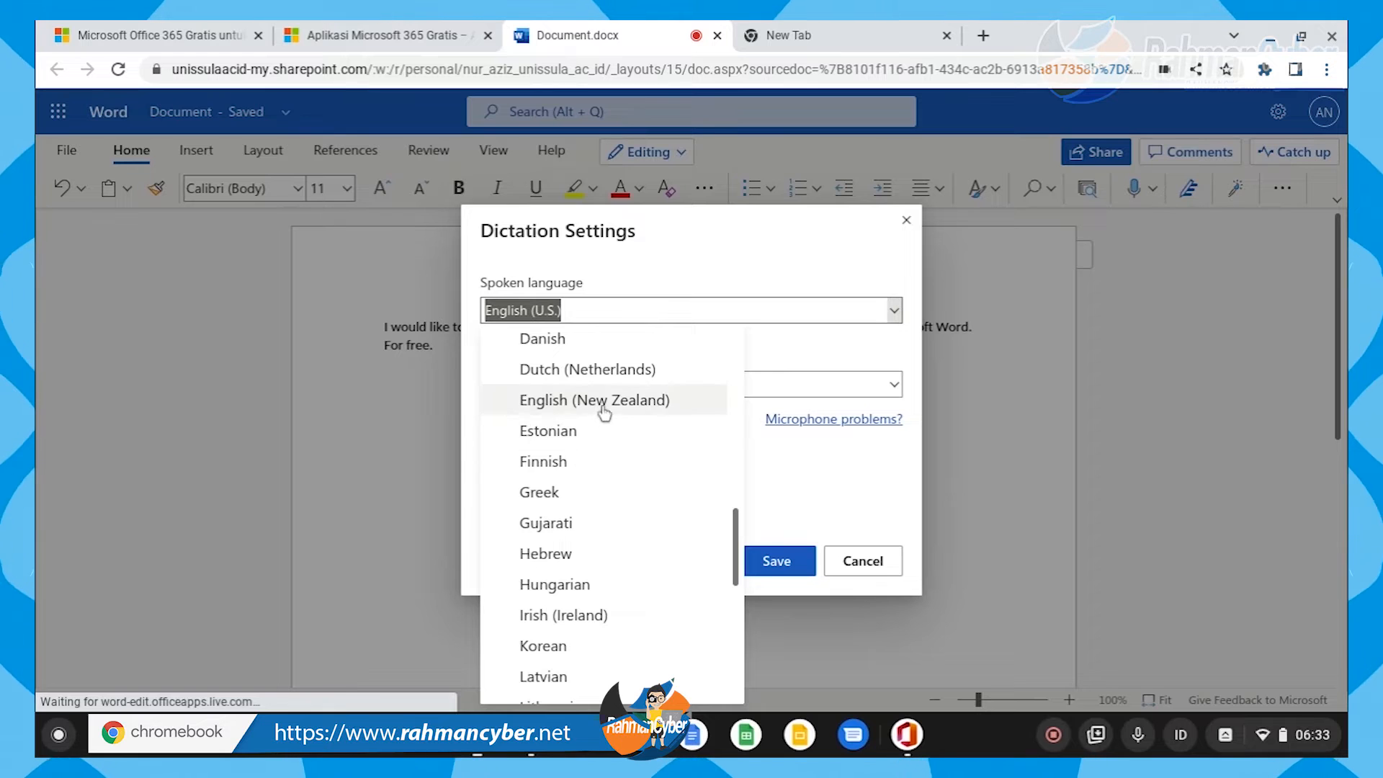
scroll(663, 439, "down", 3)
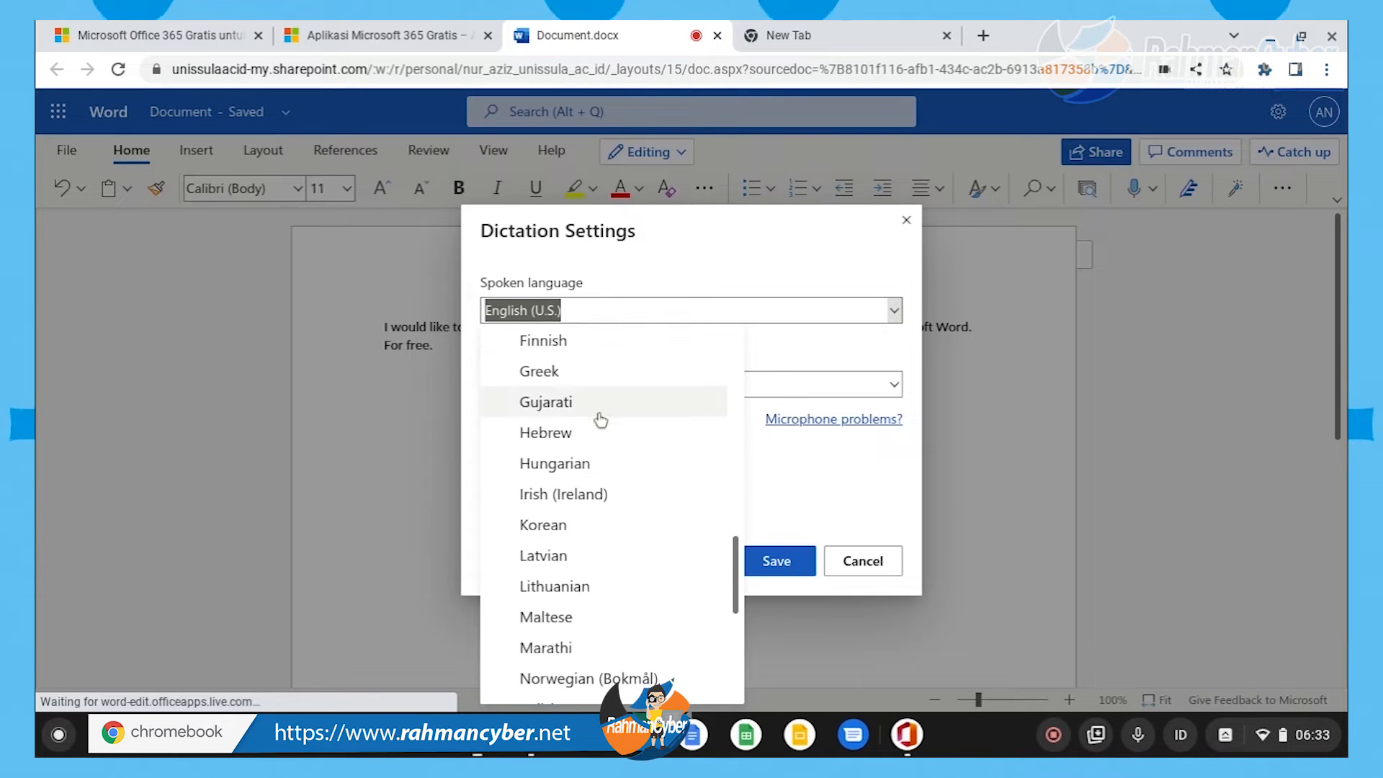
scroll(598, 423, "up", 2)
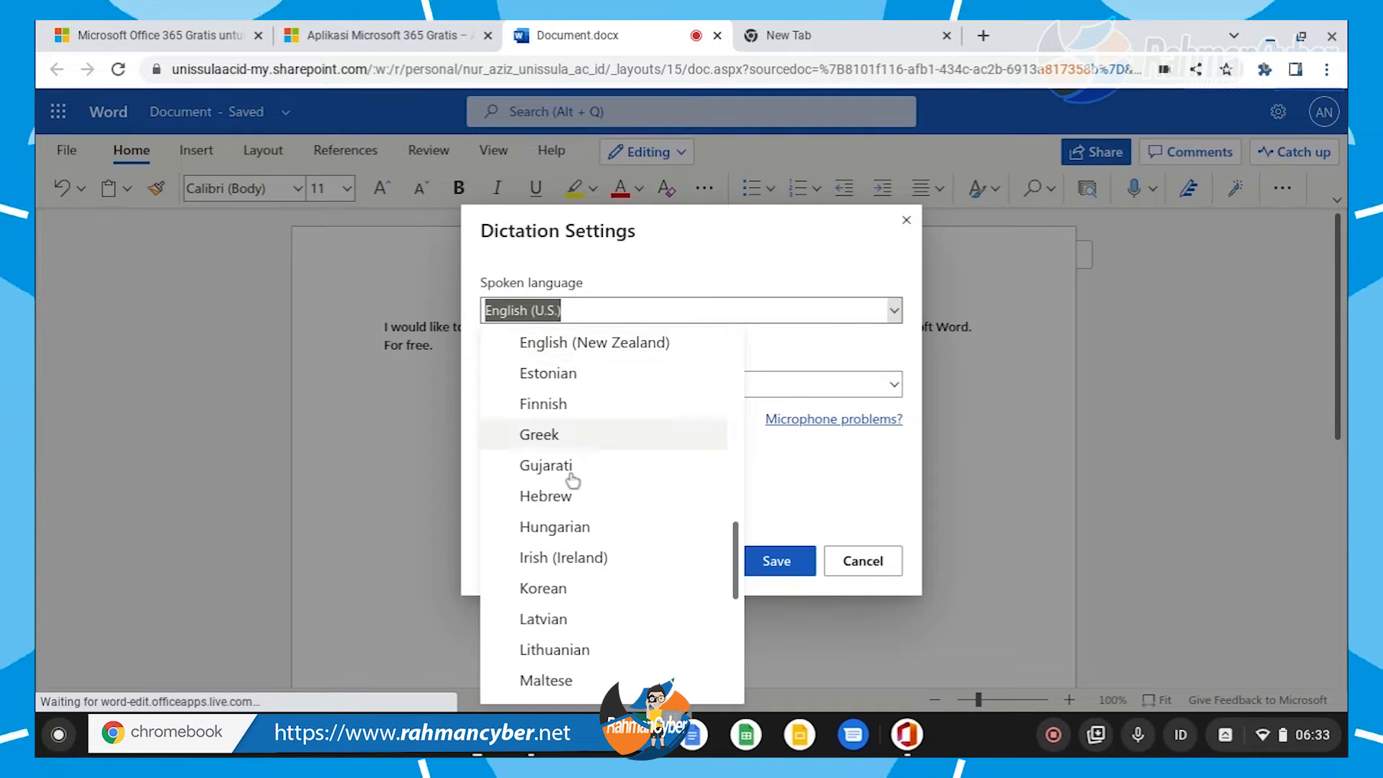
scroll(573, 480, "down", 1)
scroll(573, 479, "down", 1)
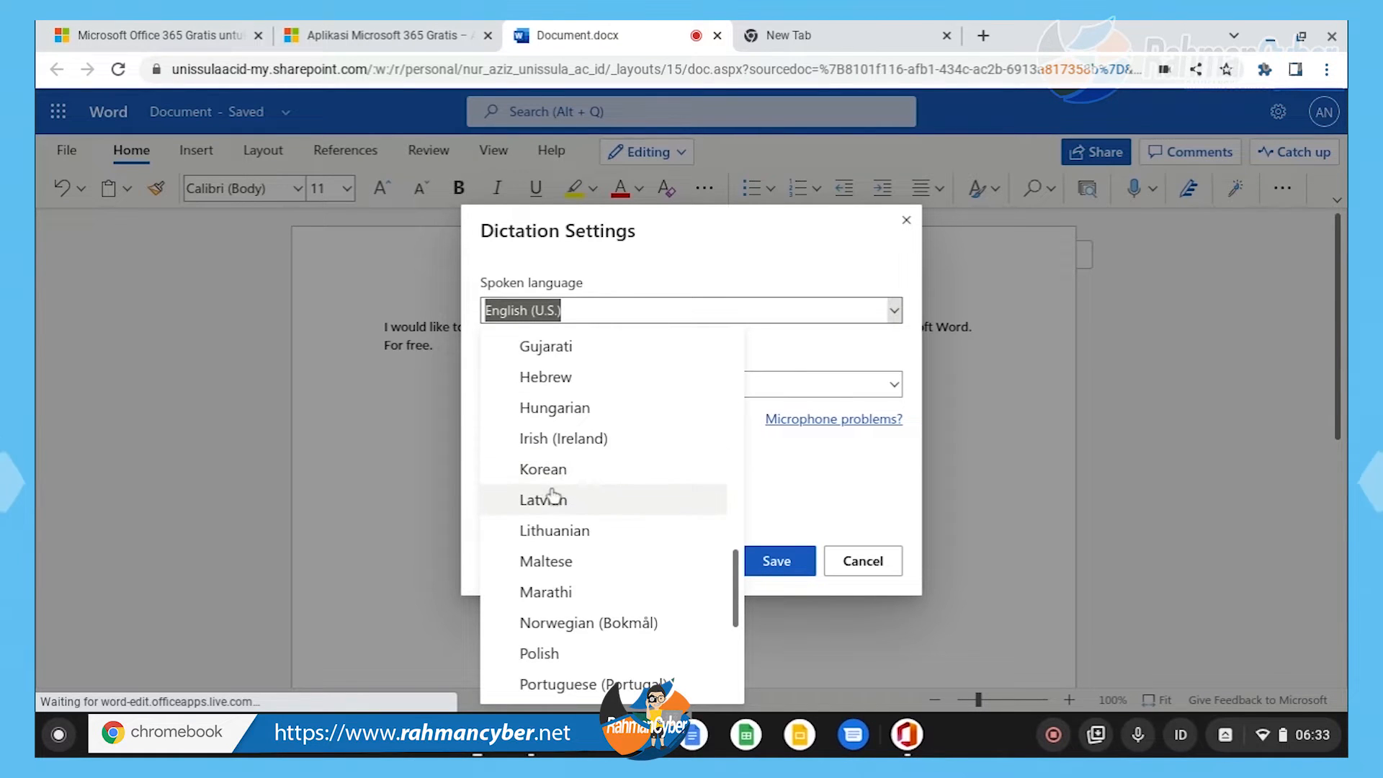
scroll(576, 519, "down", 1)
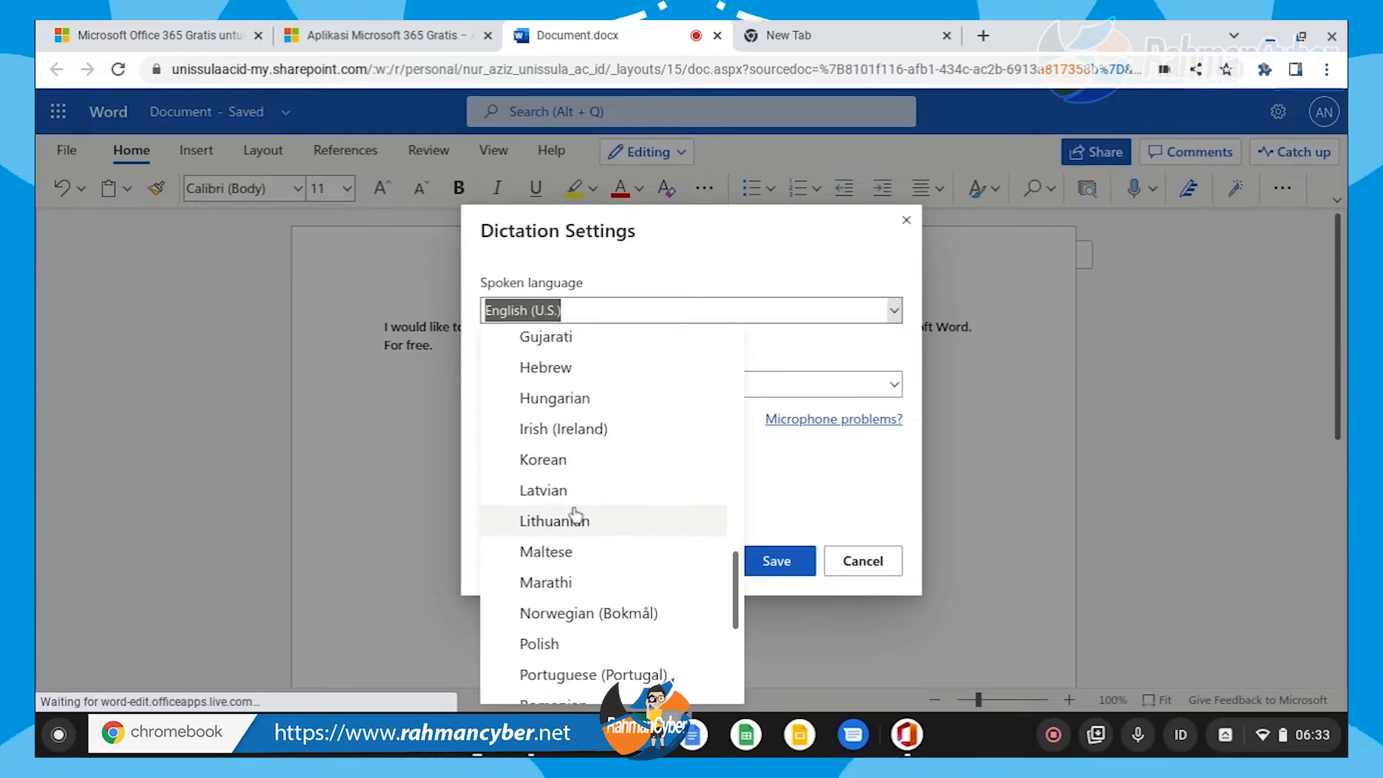
scroll(581, 509, "down", 3)
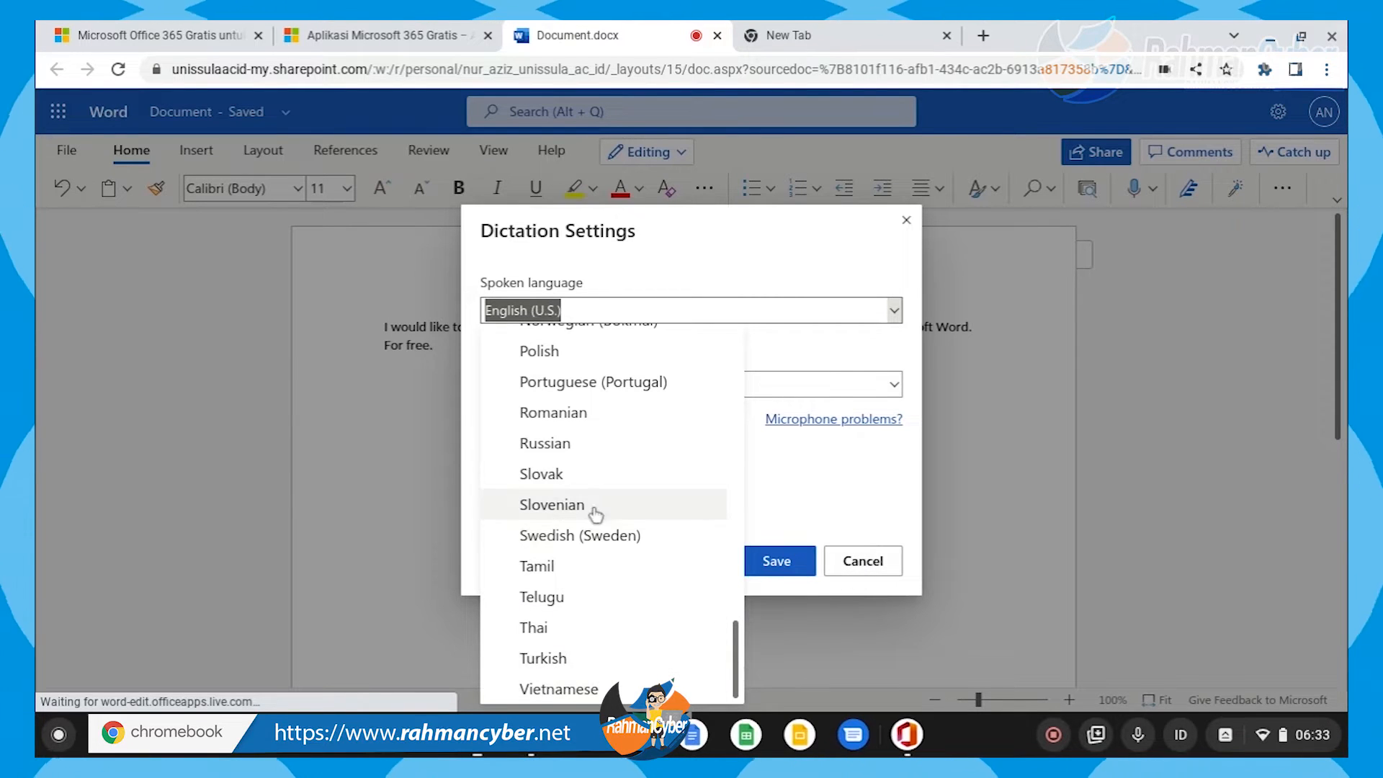
scroll(596, 510, "up", 5)
left_click(857, 563)
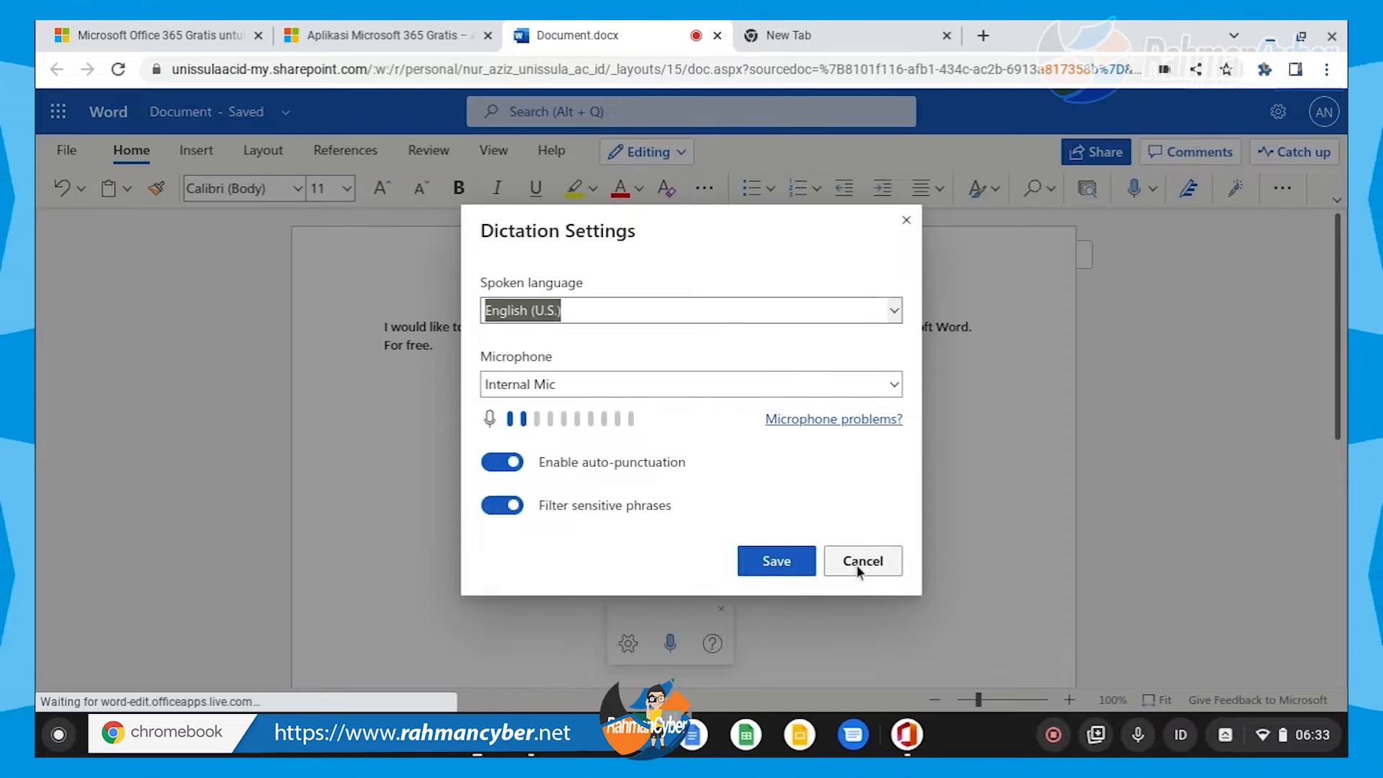
left_click(857, 565)
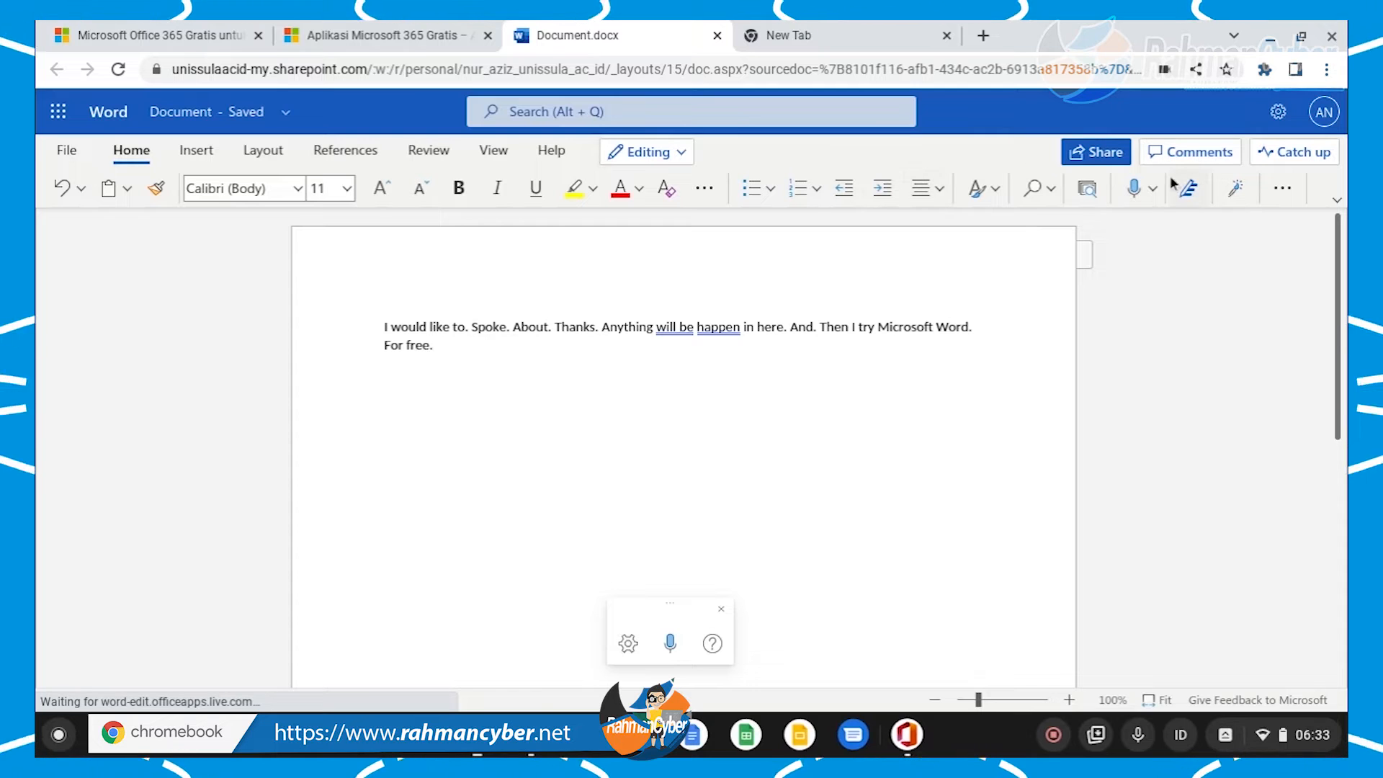
Step: View the additional paragraph options, search the document for "aku" with the Replace feature, and close the Navigation pane
left_click(1291, 189)
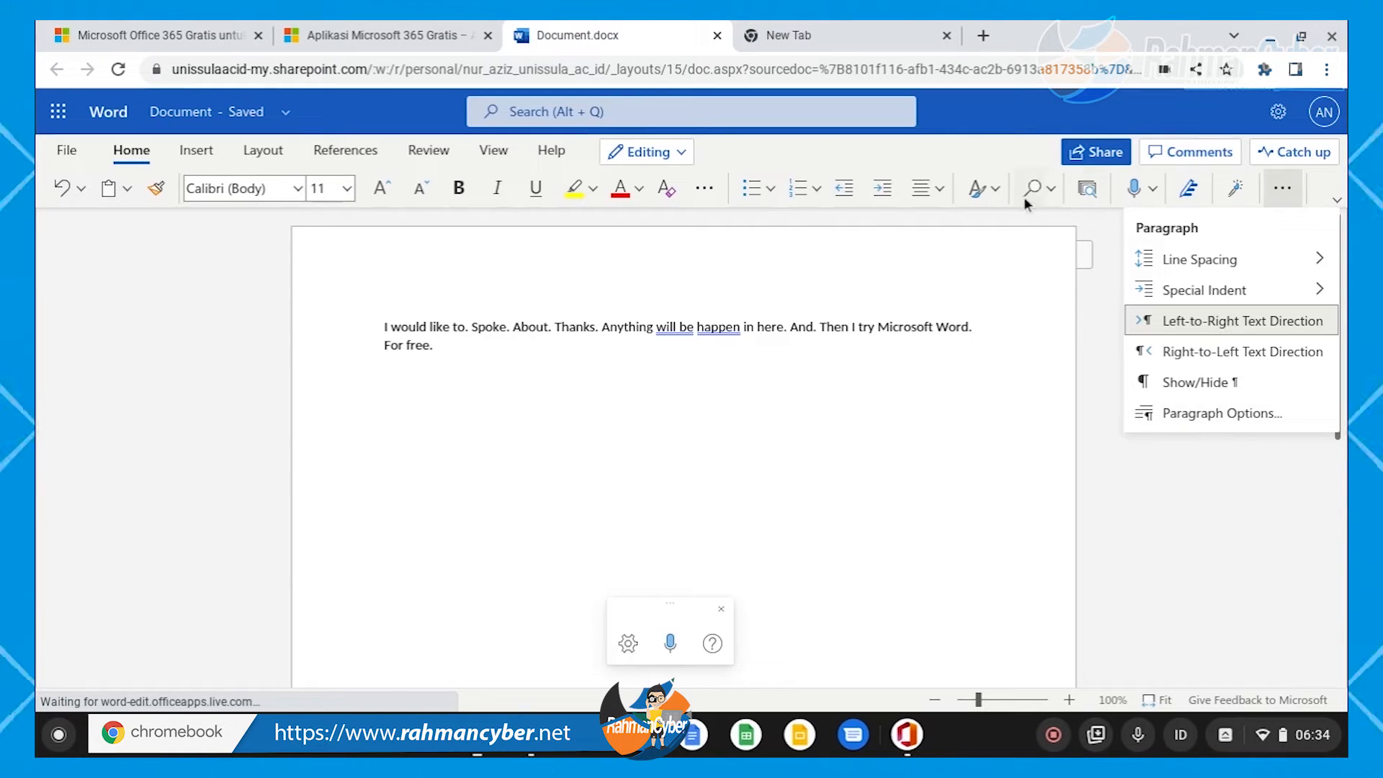
left_click(1051, 191)
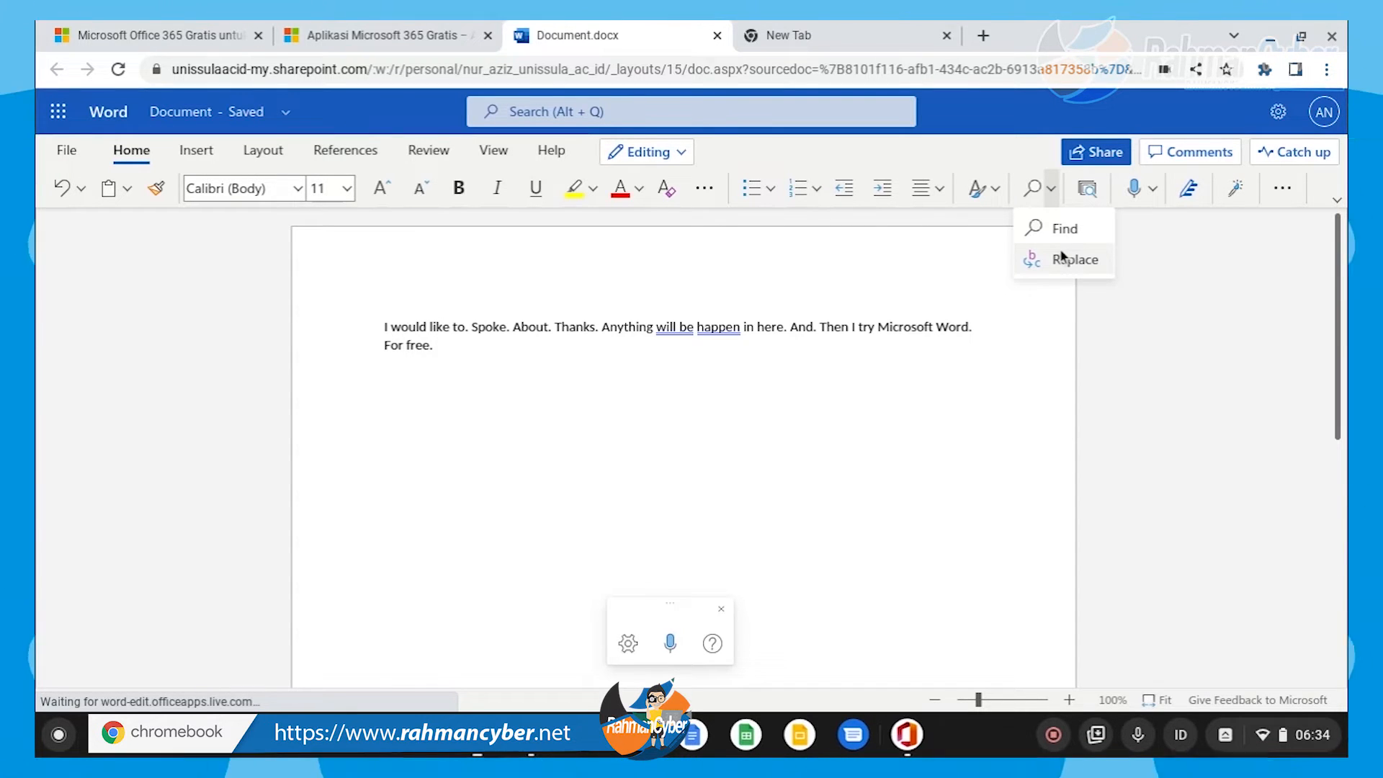
left_click(1066, 261)
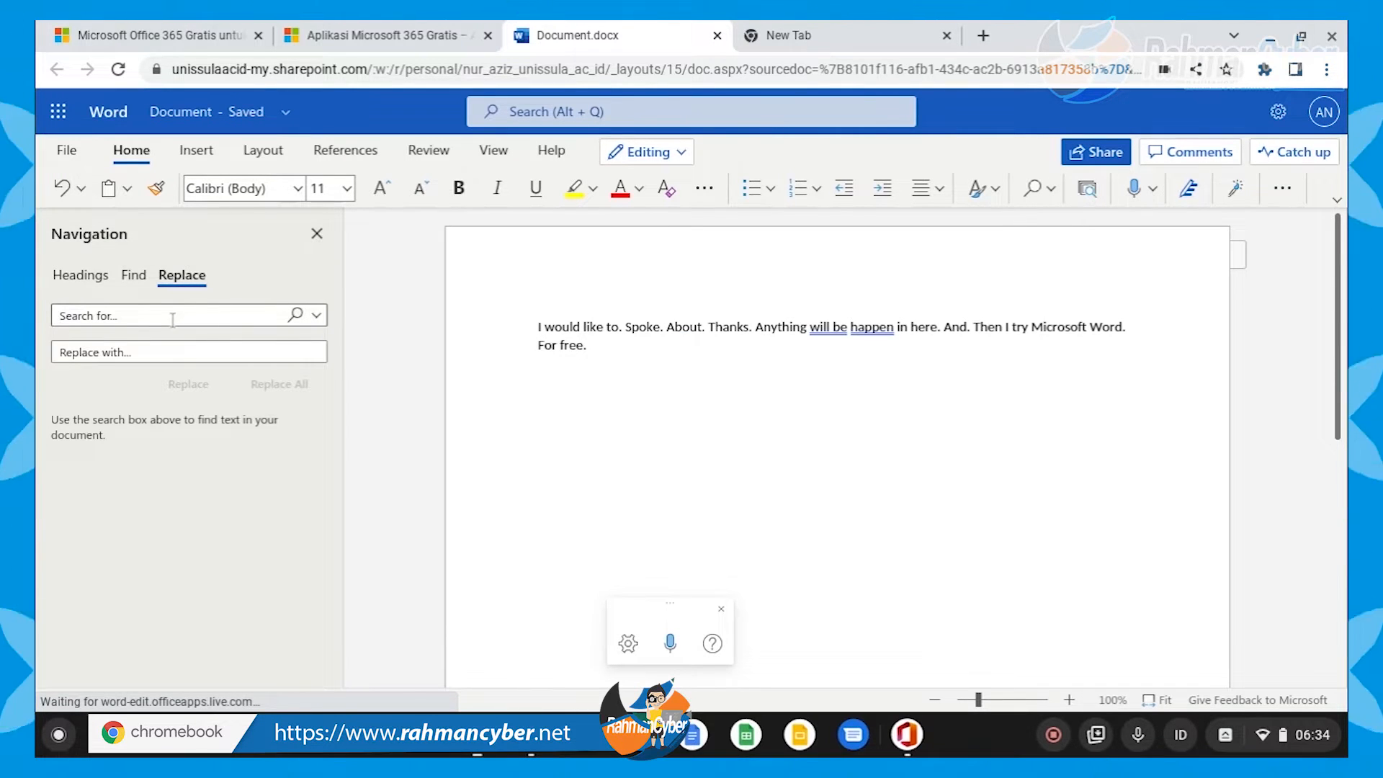
type("aku")
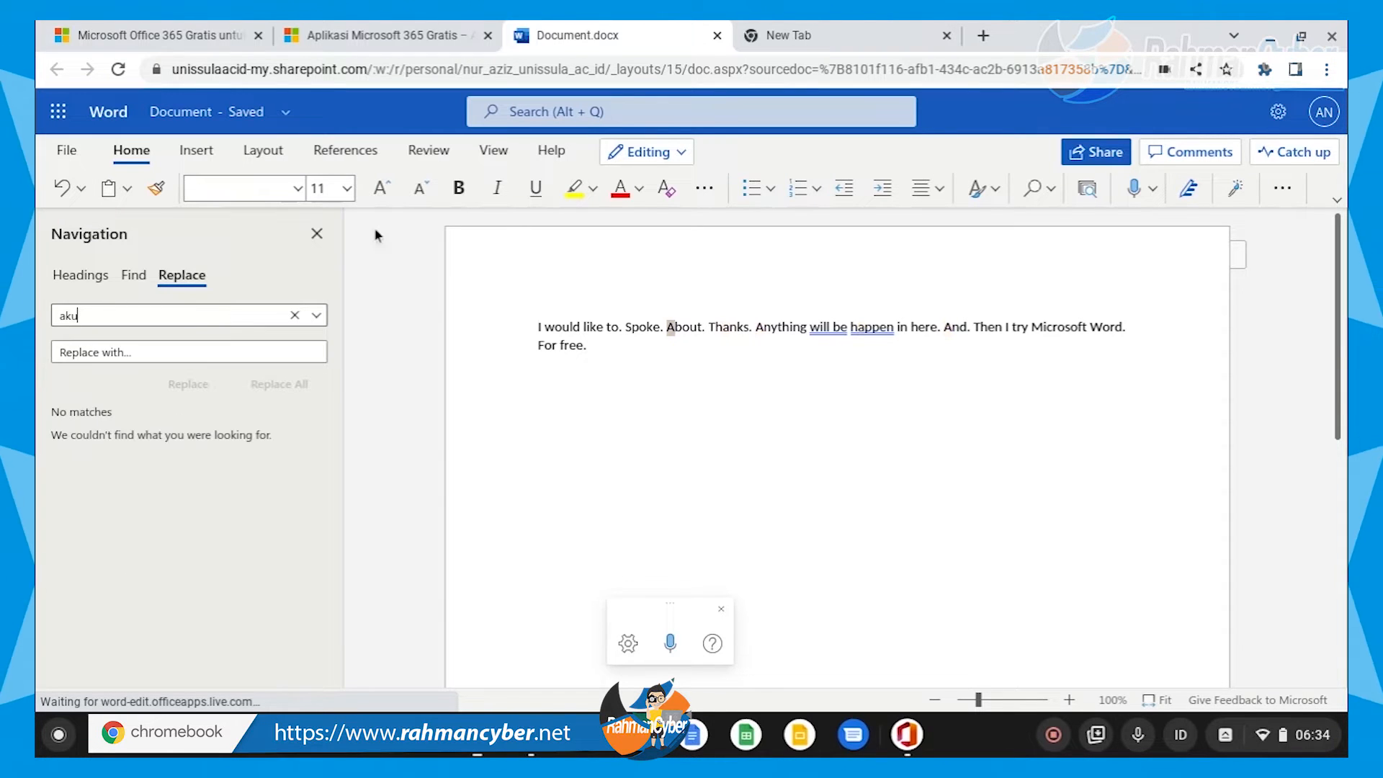
left_click(317, 234)
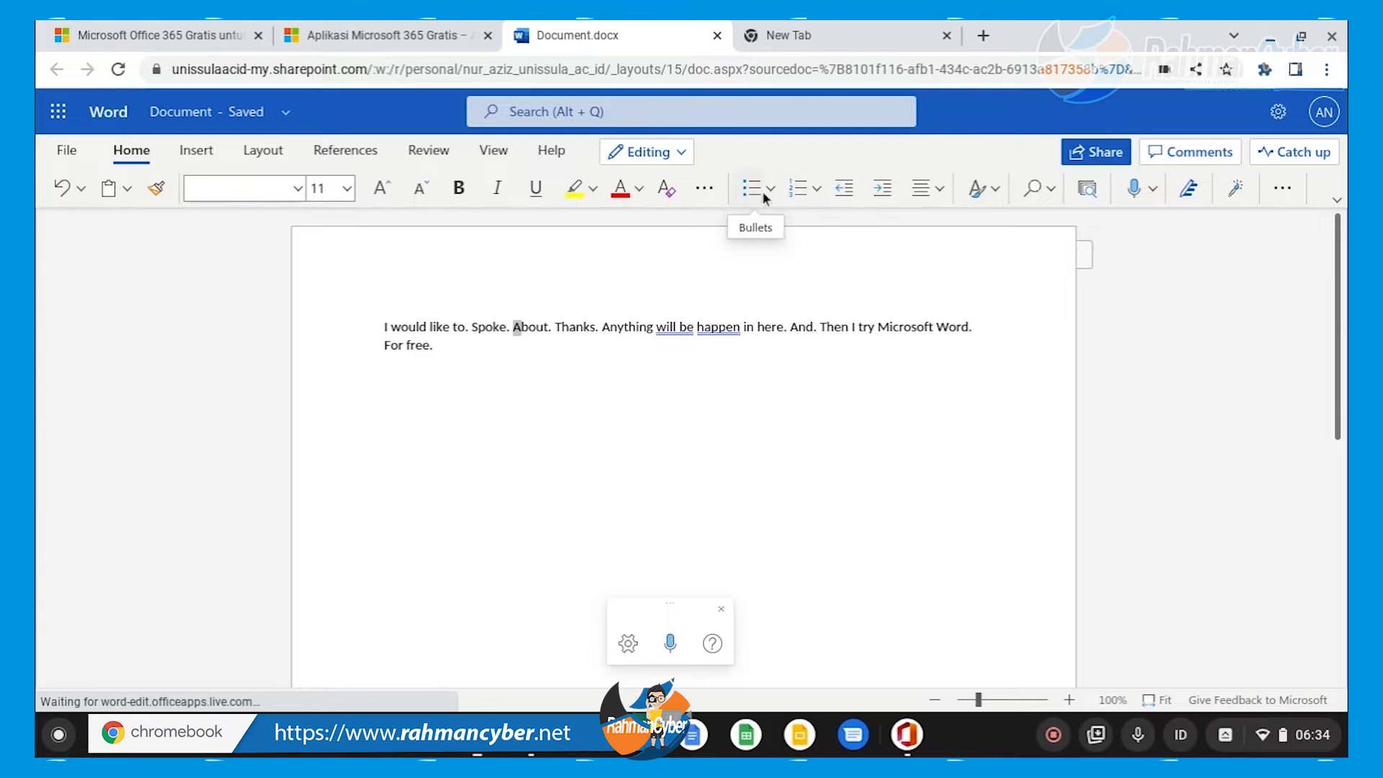
Step: Browse the available fonts, including the expanded Office Fonts group, and close the font list without choosing one
left_click(298, 192)
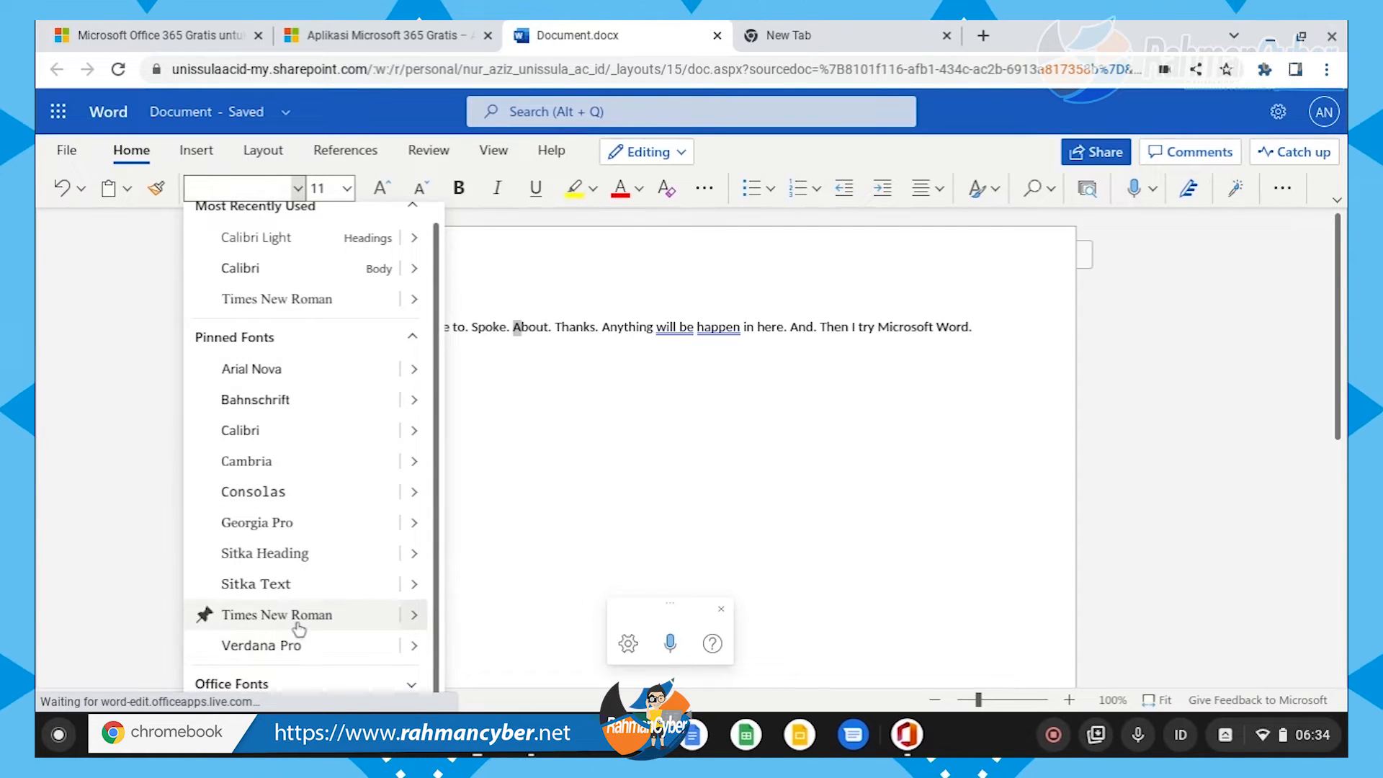
left_click(412, 685)
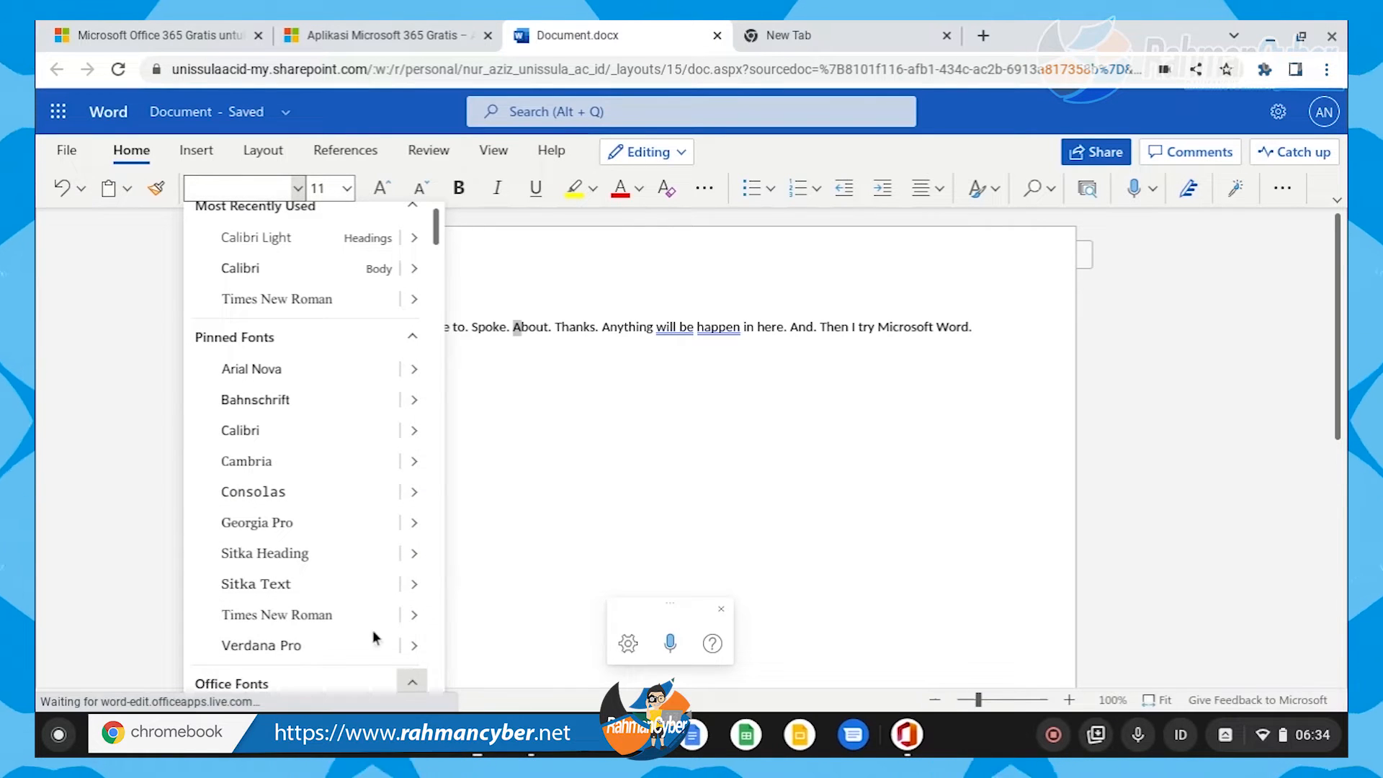
scroll(370, 605, "down", 10)
scroll(360, 590, "down", 10)
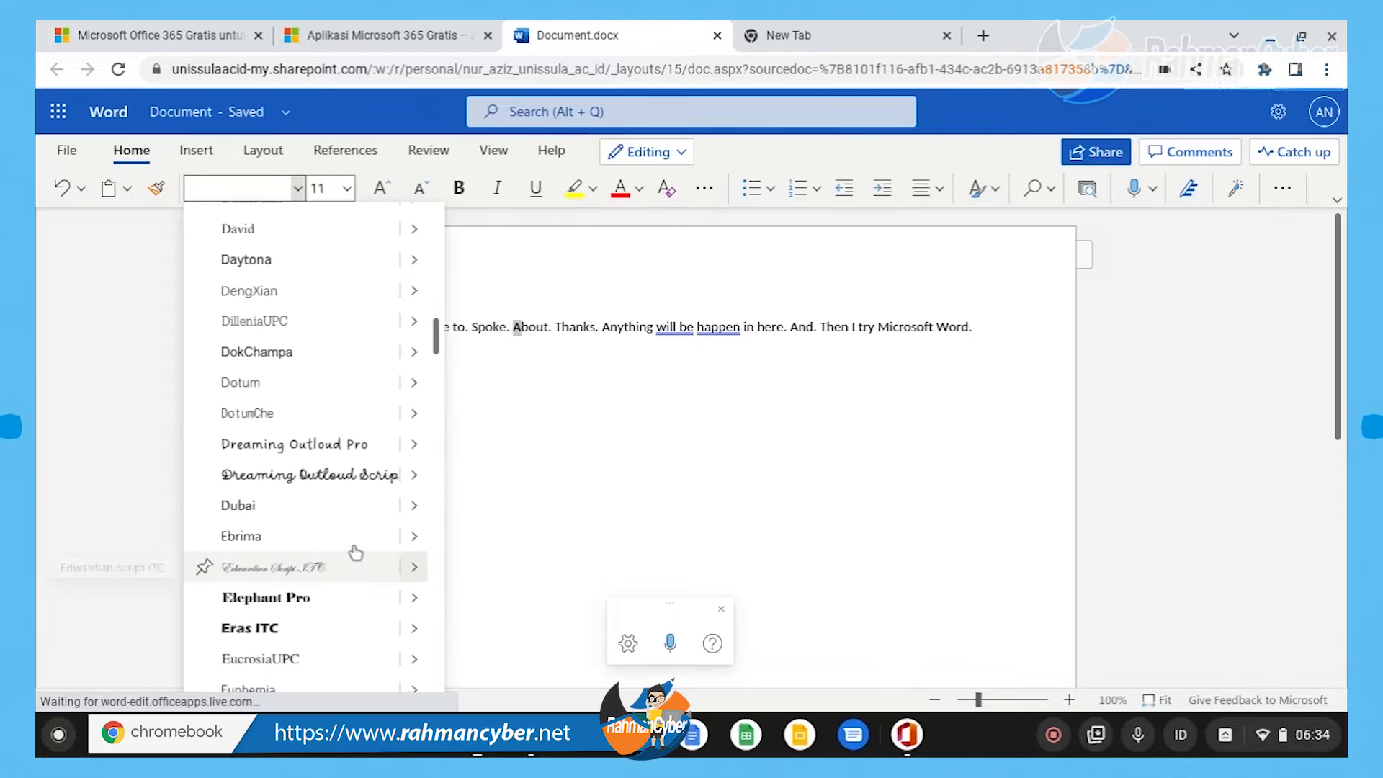
scroll(355, 553, "down", 12)
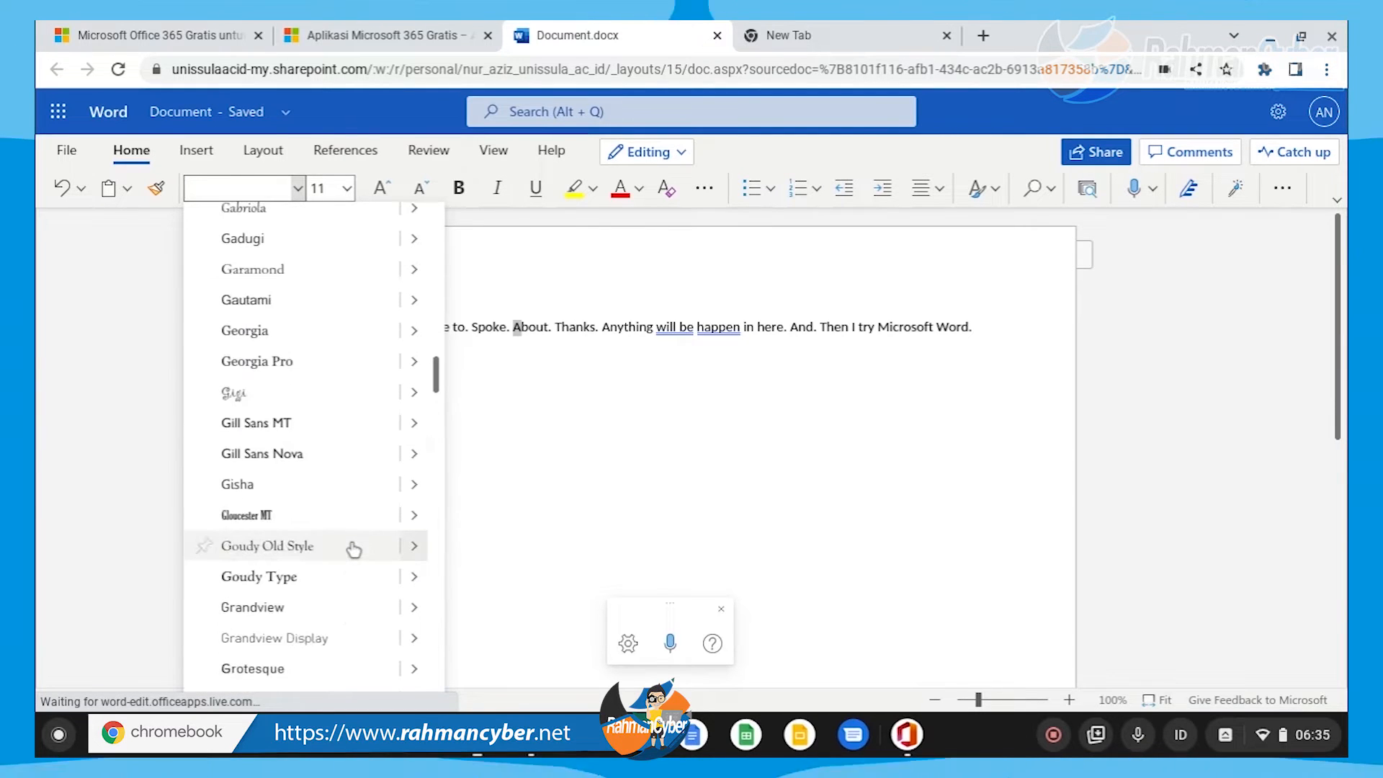
scroll(354, 548, "down", 15)
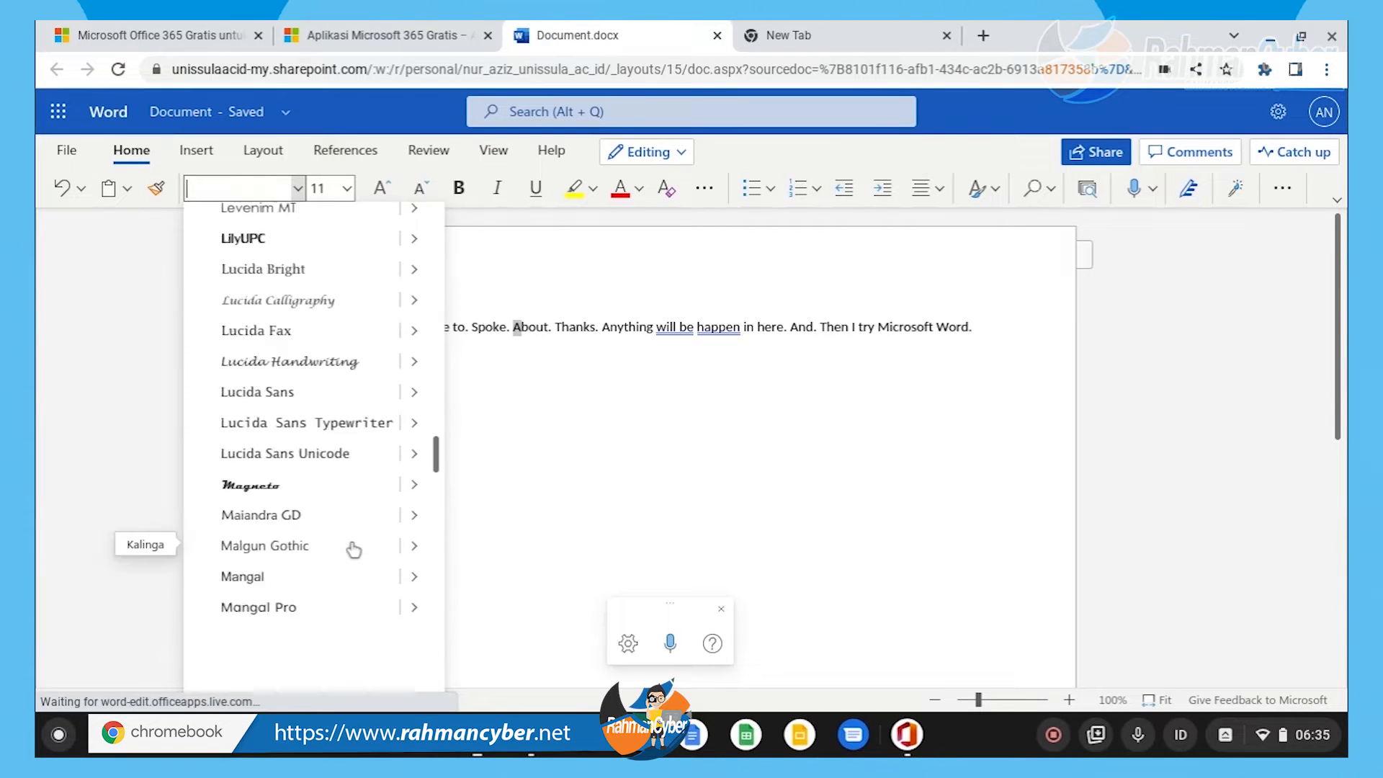
scroll(353, 549, "down", 5)
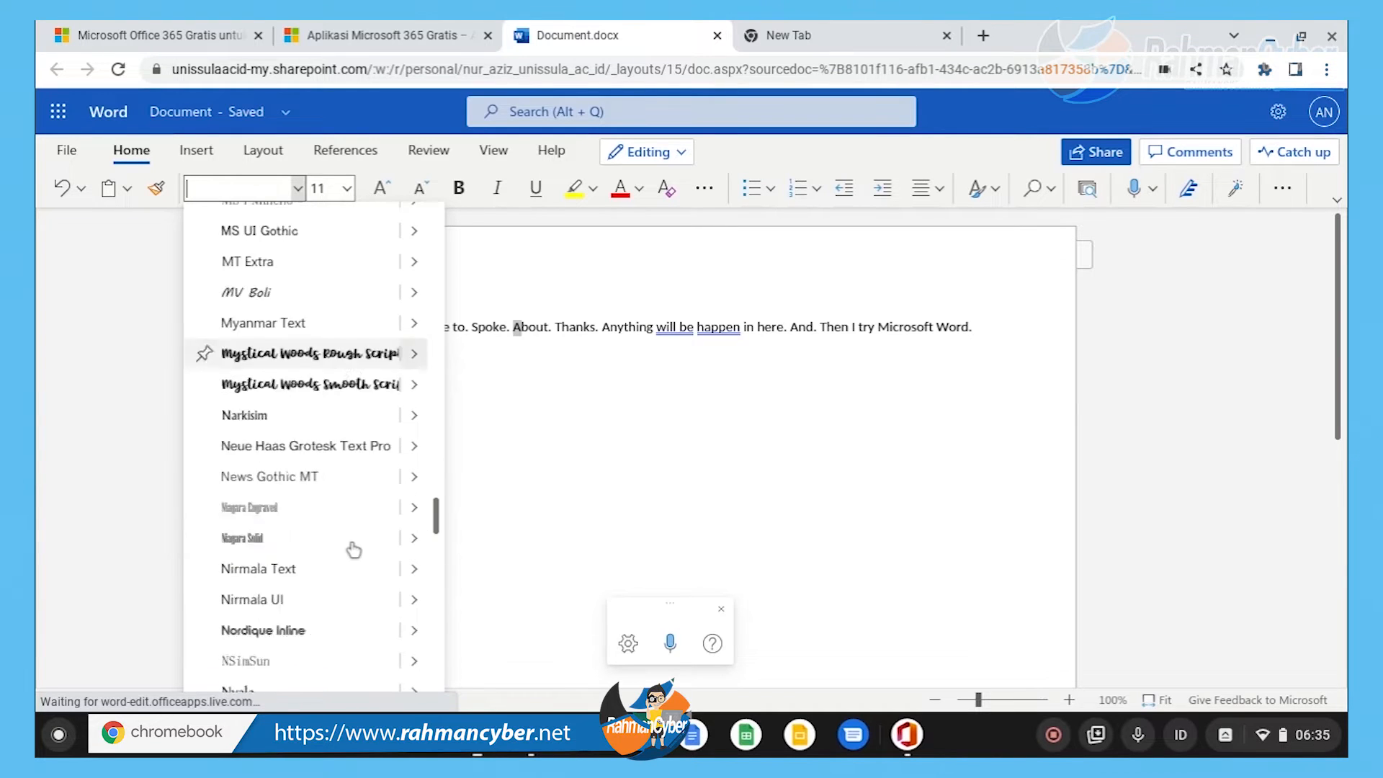
scroll(354, 550, "down", 15)
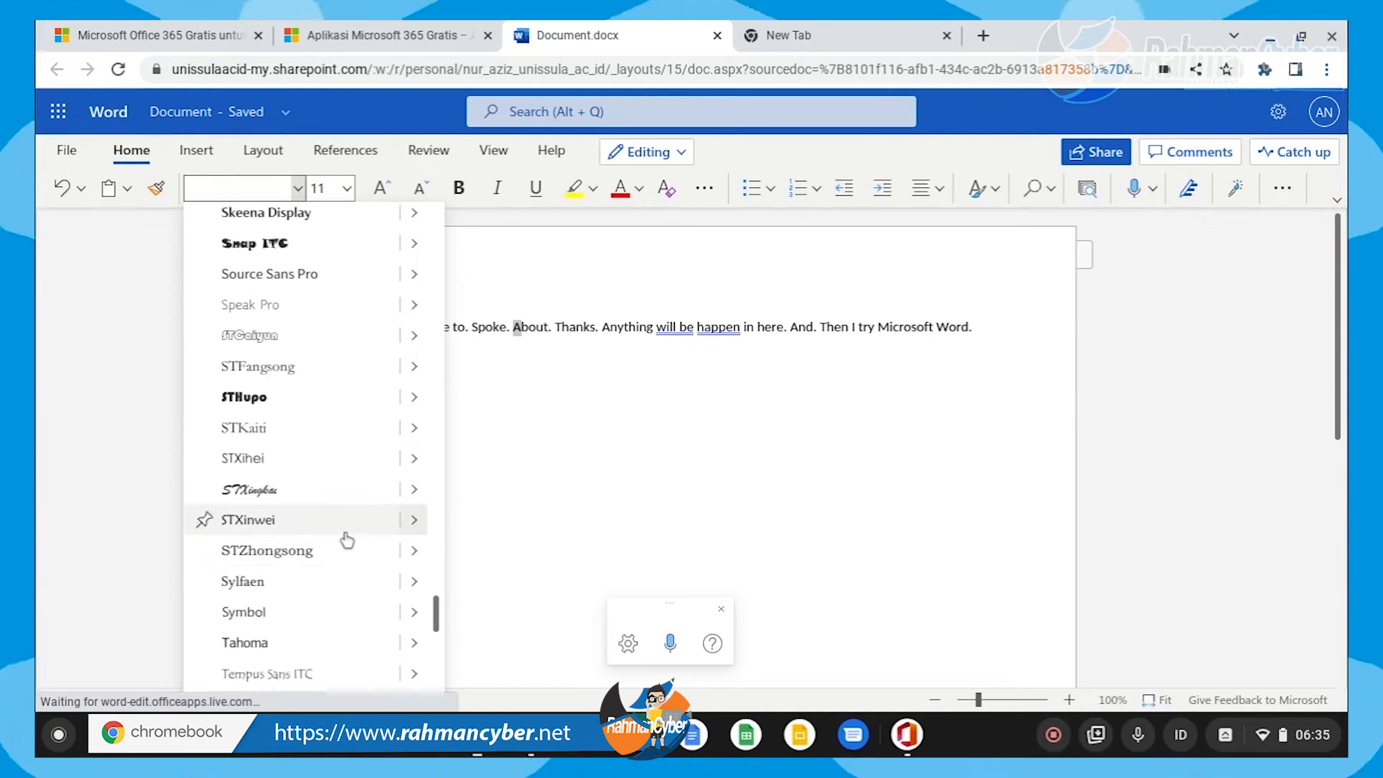
scroll(347, 540, "down", 5)
scroll(347, 541, "up", 8)
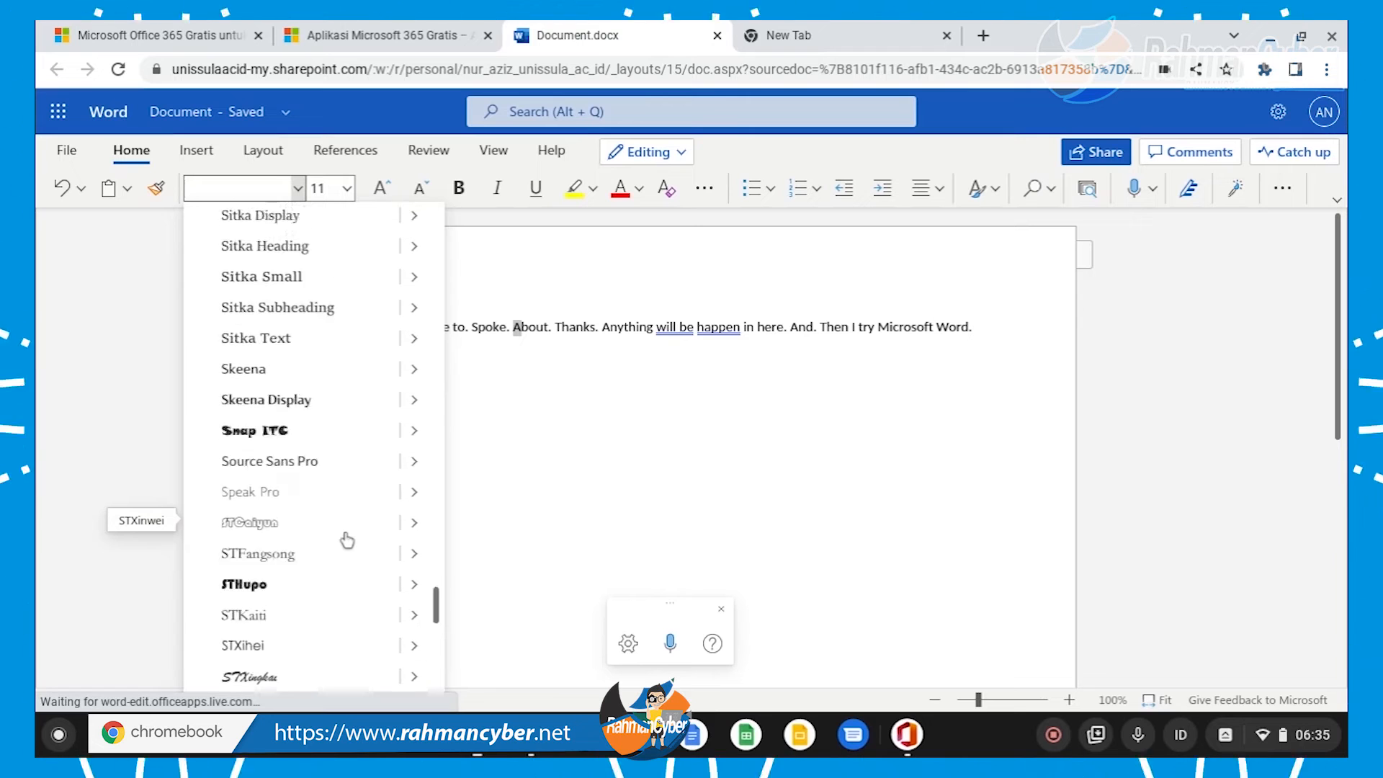
scroll(347, 540, "up", 10)
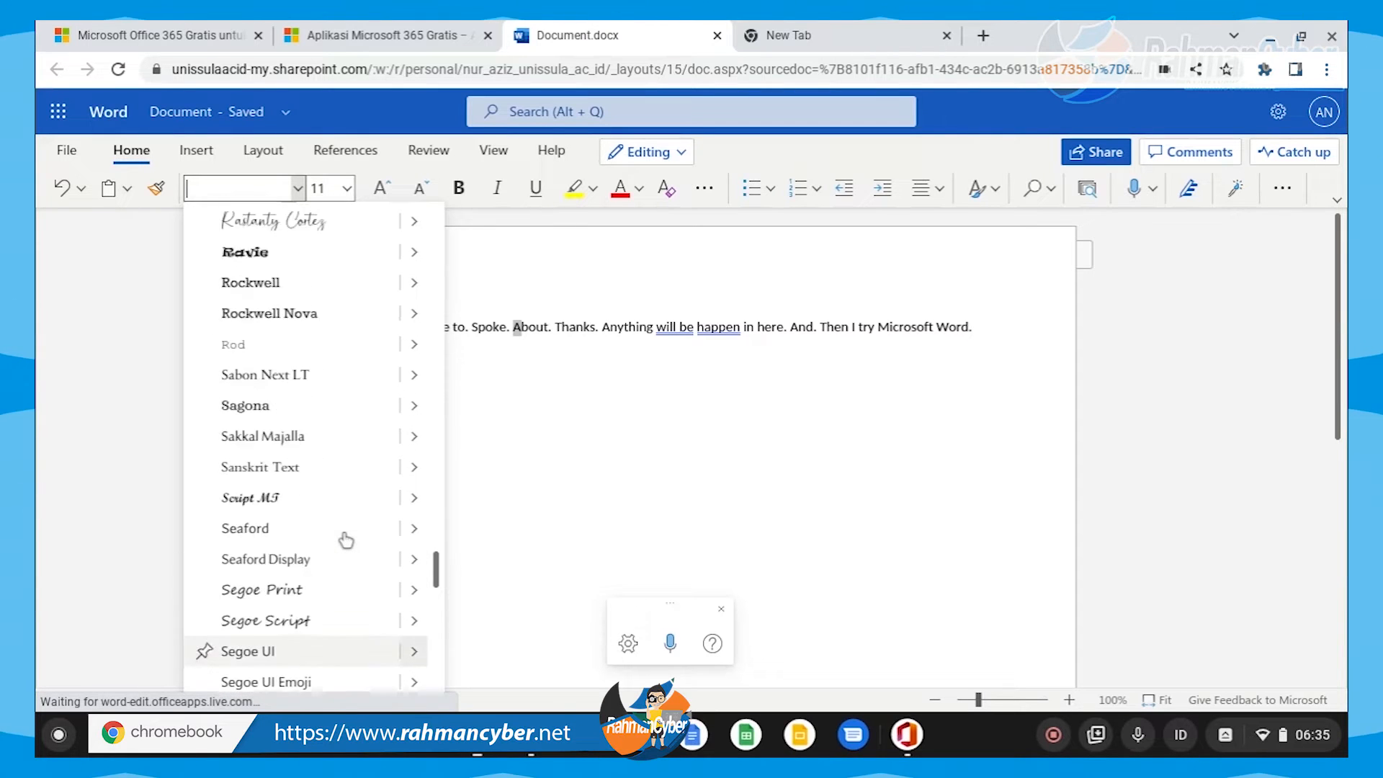
scroll(346, 540, "up", 3)
scroll(343, 540, "down", 1)
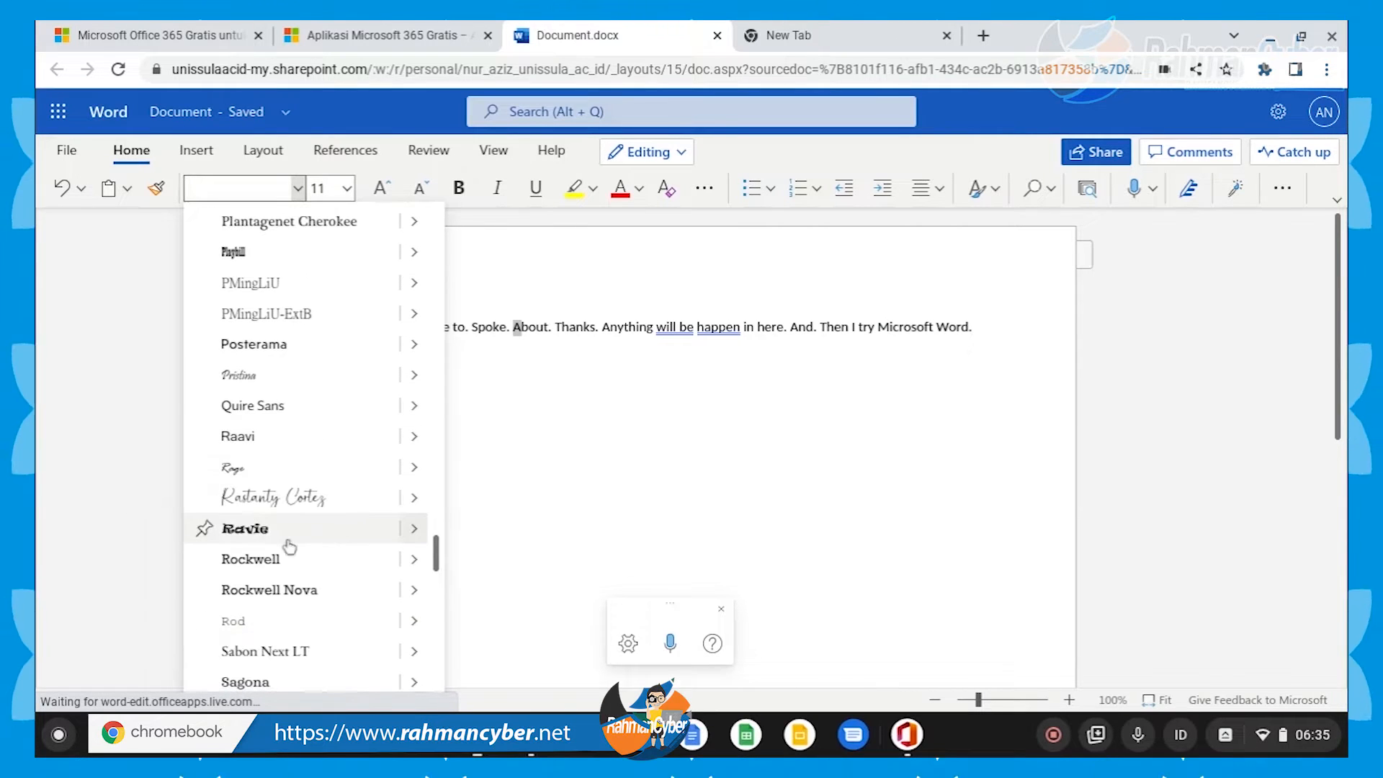
scroll(283, 551, "down", 3)
scroll(301, 531, "up", 10)
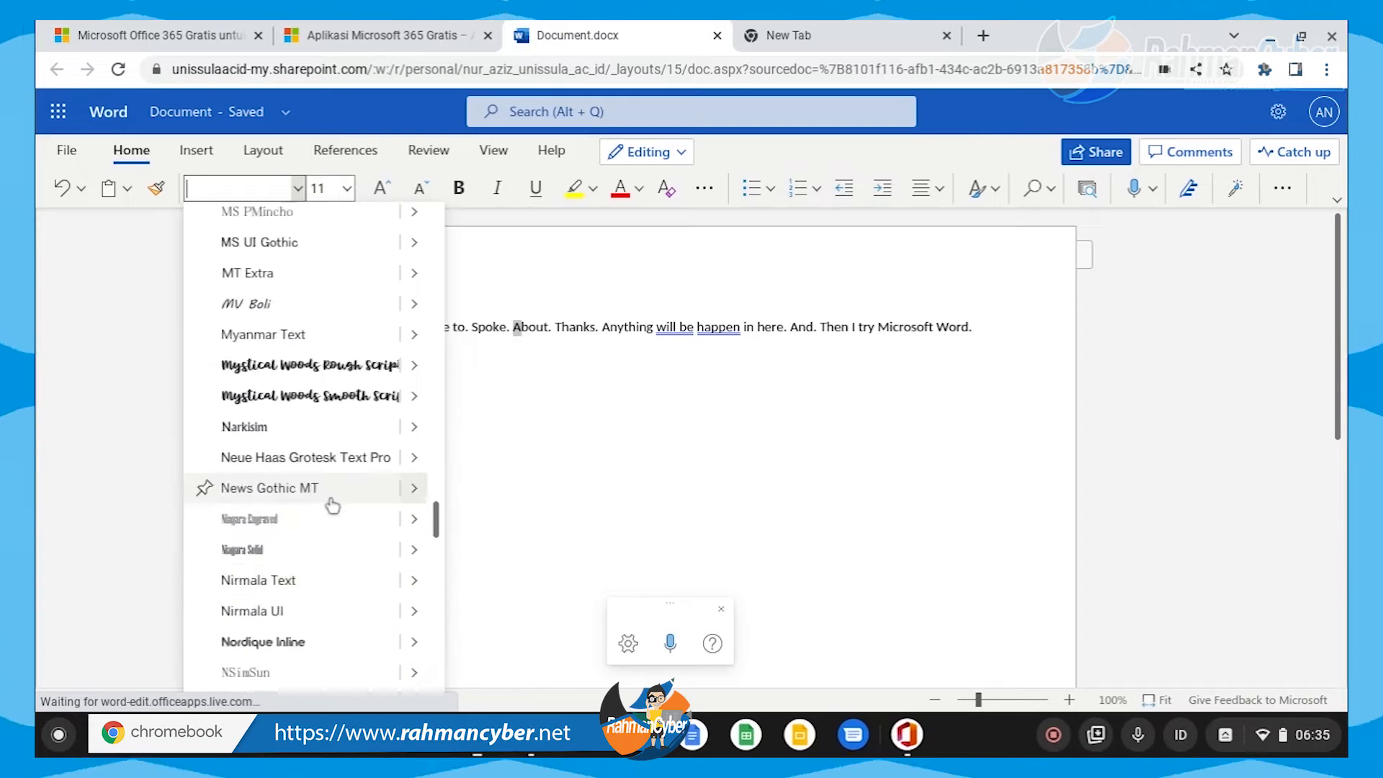
scroll(334, 500, "up", 7)
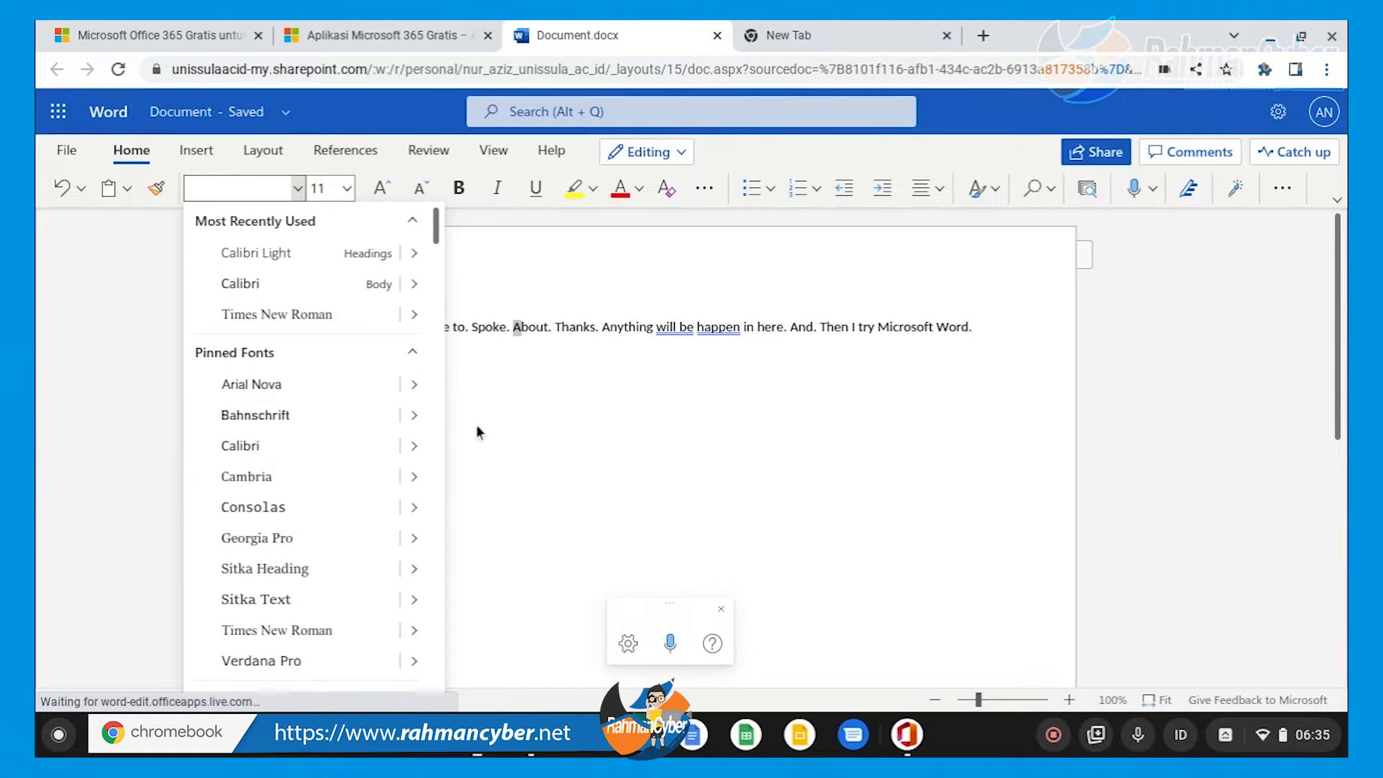
left_click(632, 325)
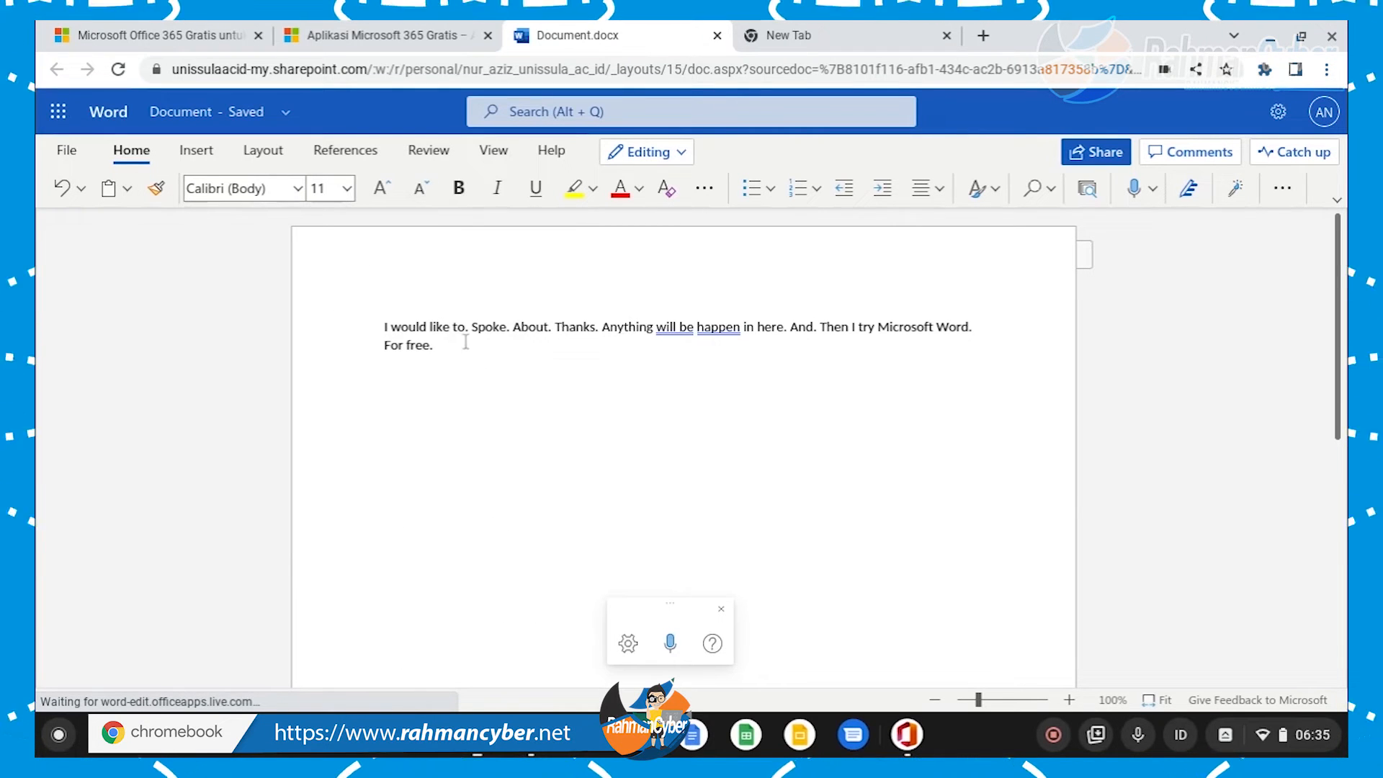
Step: Look further through the font list as far as David, and close it without choosing a font
left_click(296, 186)
scroll(271, 395, "down", 10)
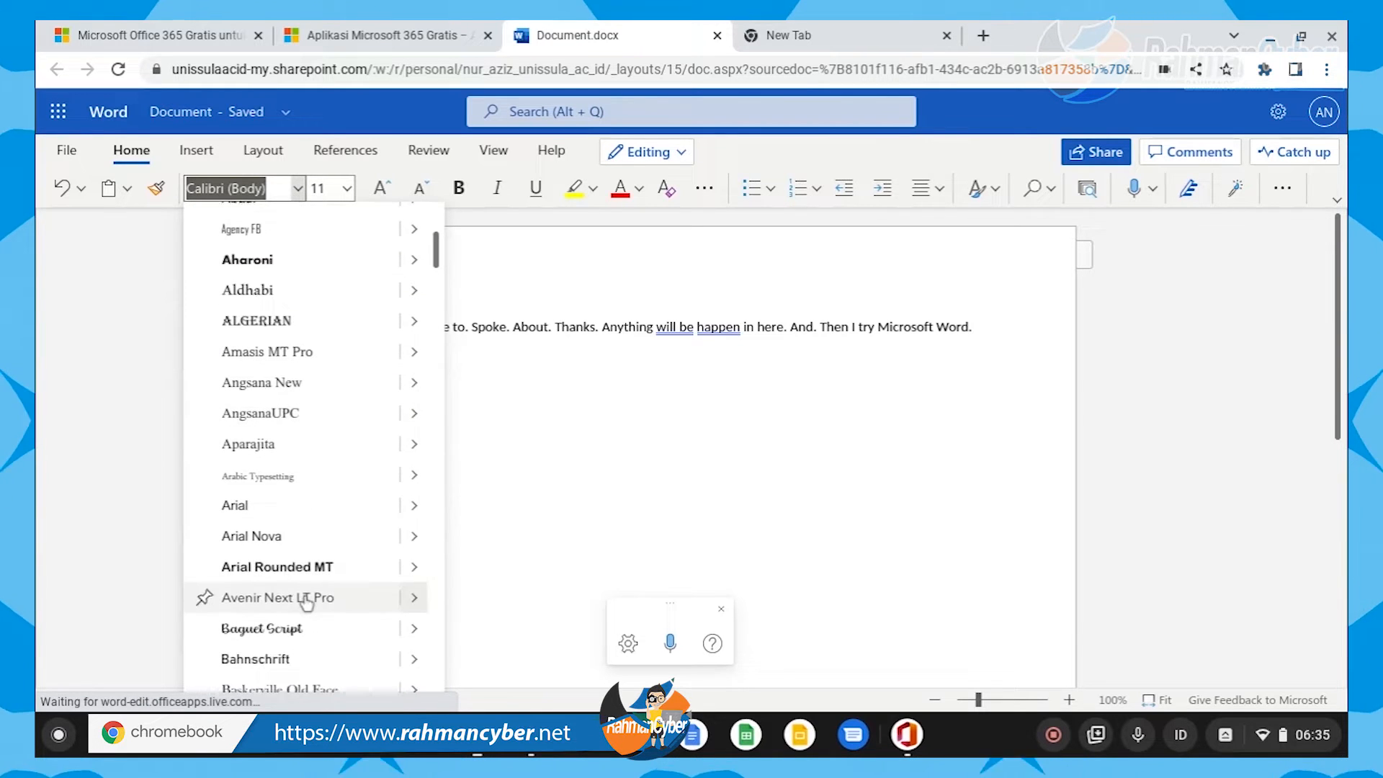
scroll(306, 601, "down", 4)
scroll(308, 597, "down", 10)
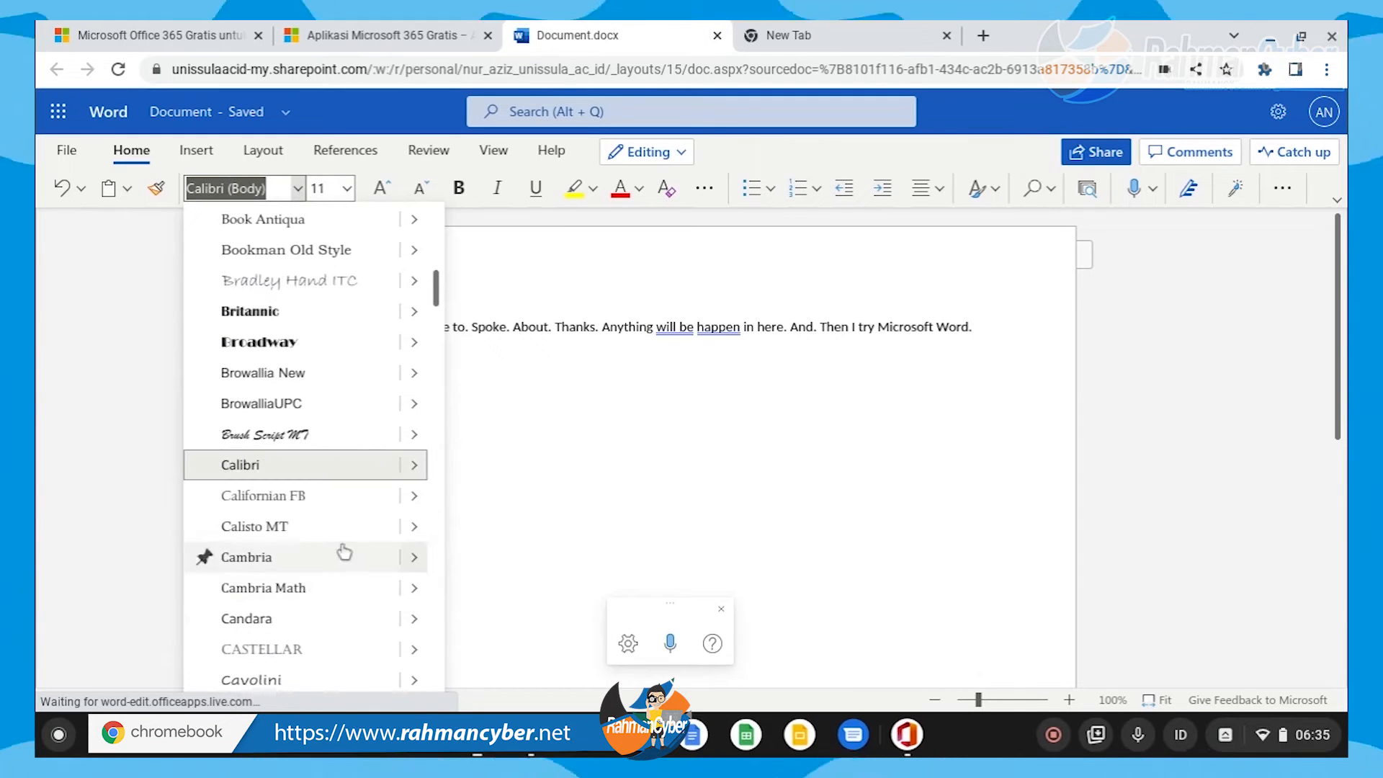
scroll(321, 484, "down", 4)
scroll(321, 484, "down", 5)
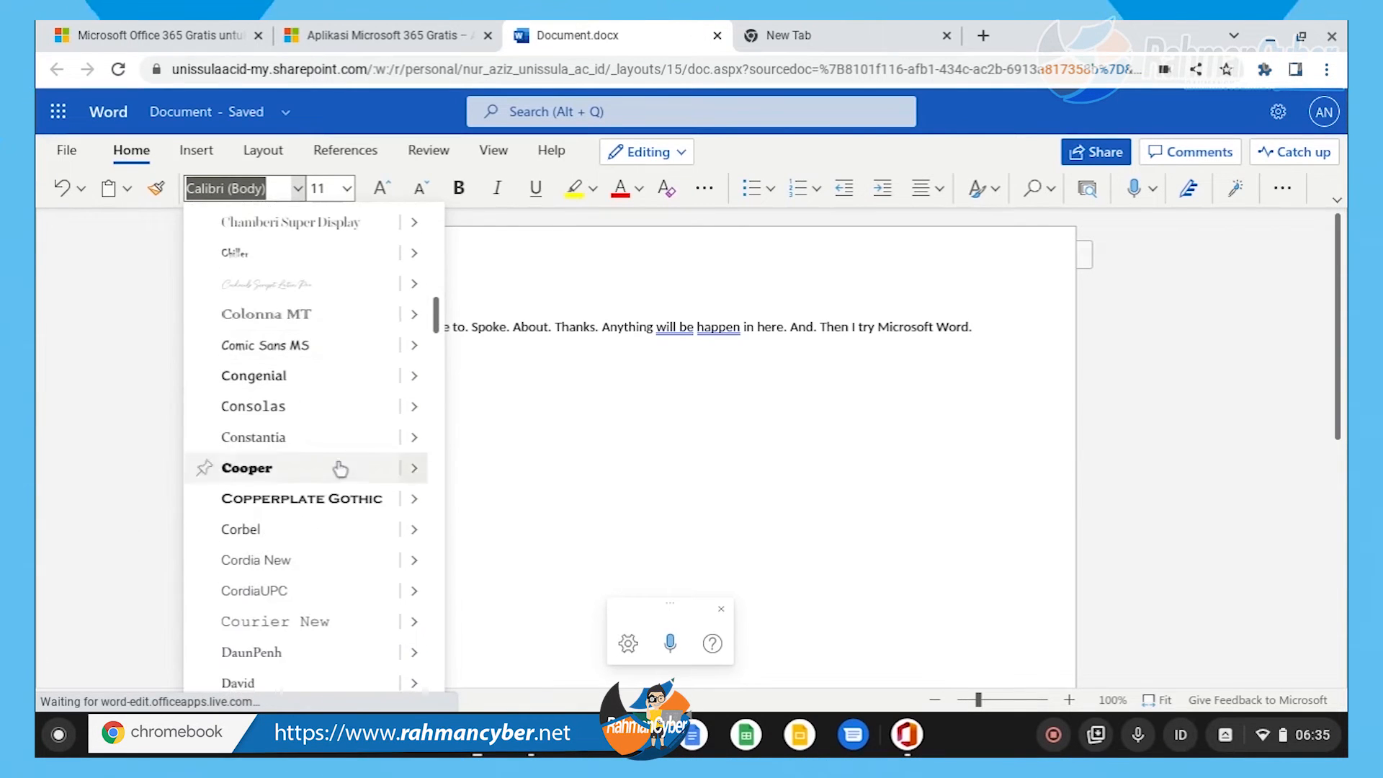
left_click(577, 312)
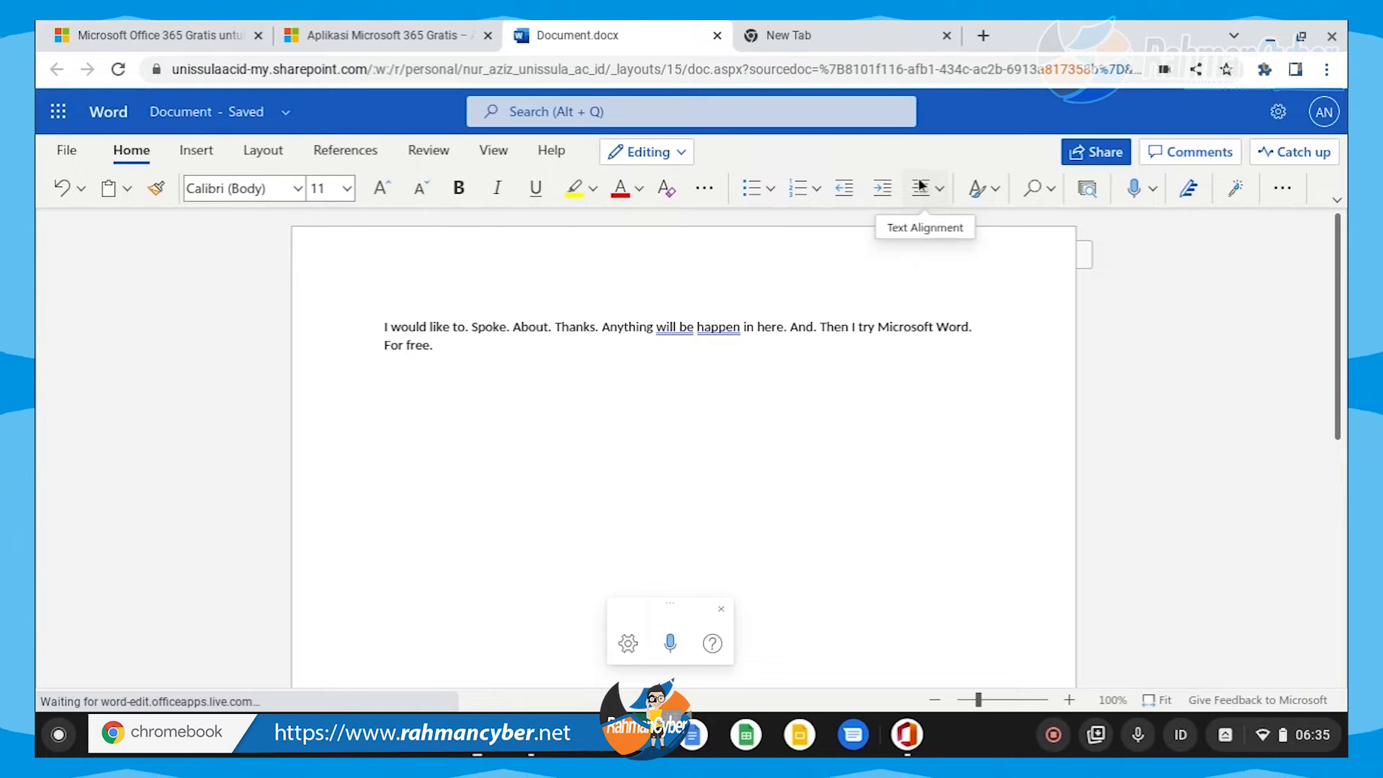
Step: View the additional paragraph options, including the special indent choices, and close them without applying any
left_click(1281, 193)
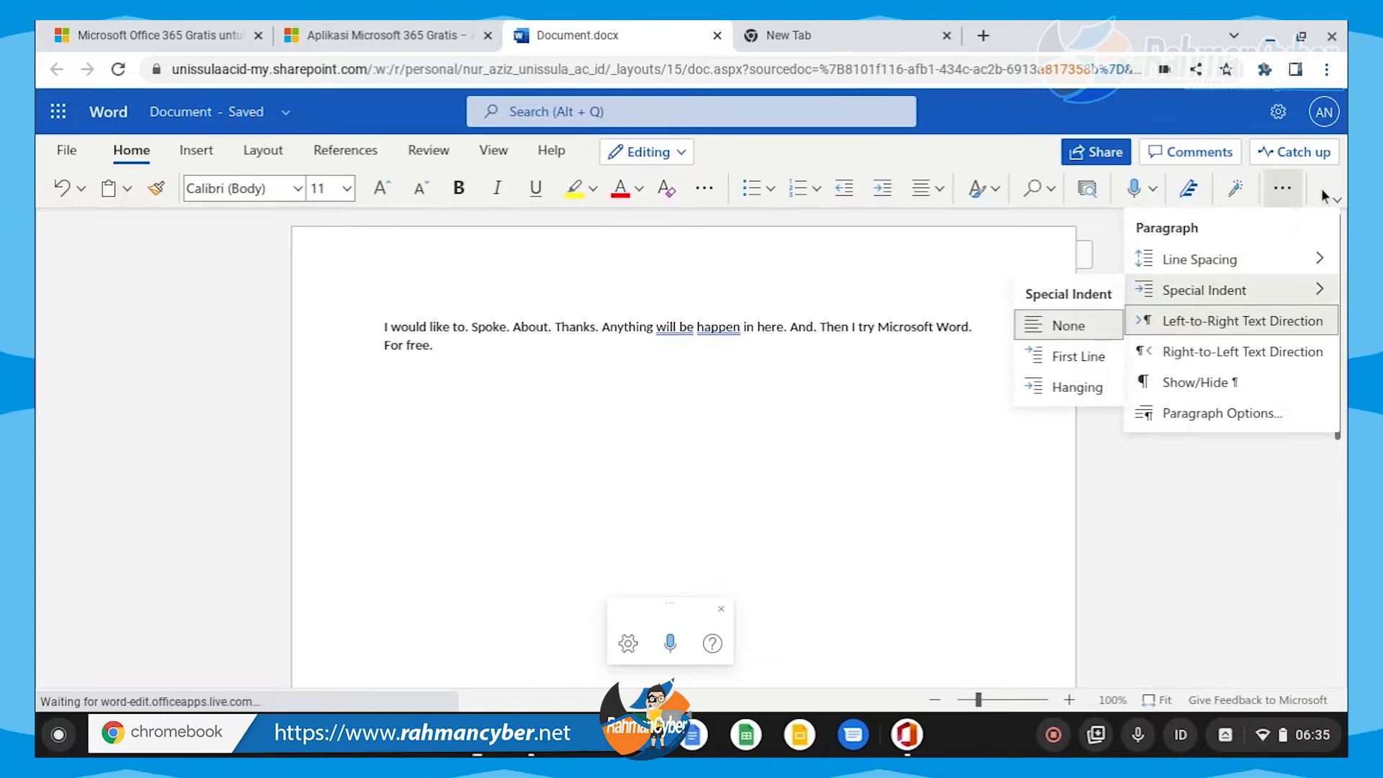
left_click(1337, 201)
left_click(1338, 202)
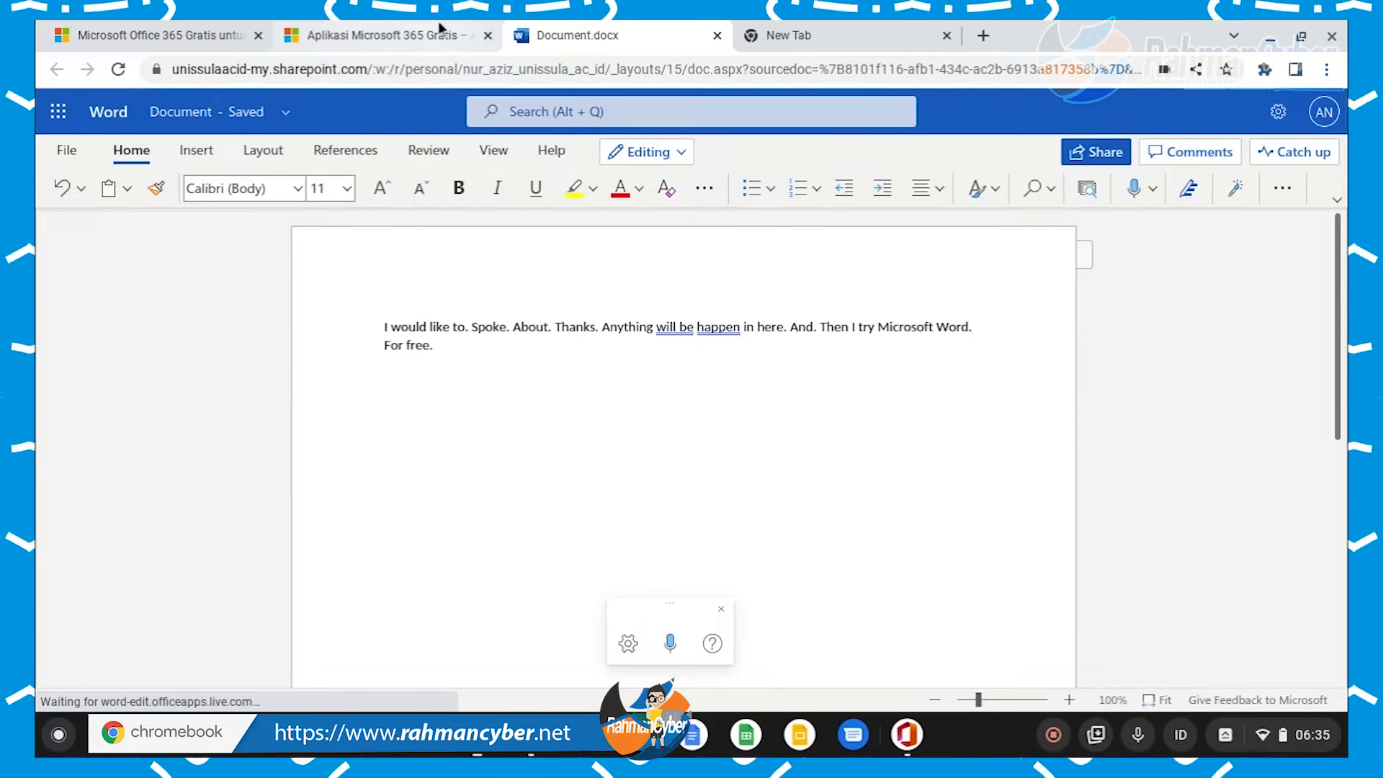
Step: Switch to the Microsoft Office Home window, view the available apps in its app launcher, and close the launcher
left_click(909, 735)
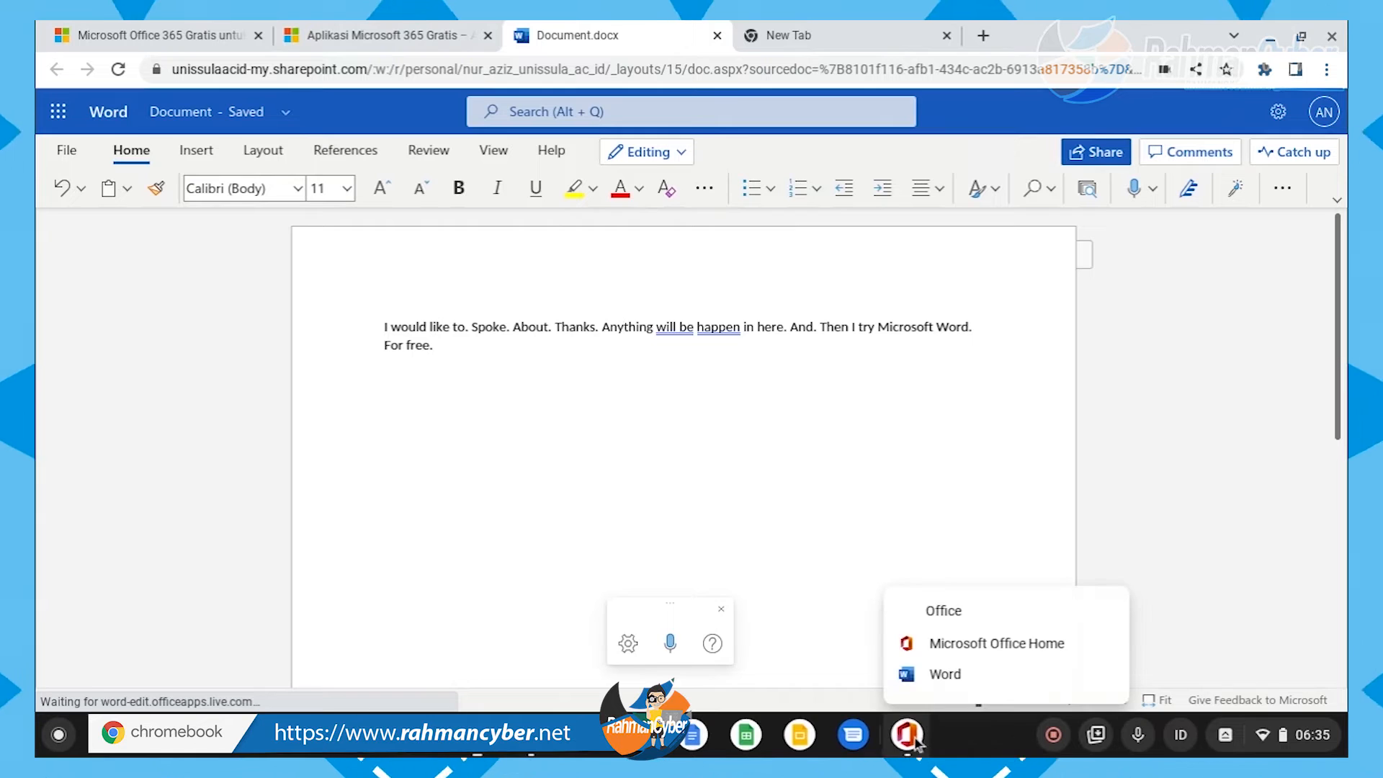
left_click(911, 738)
left_click(909, 736)
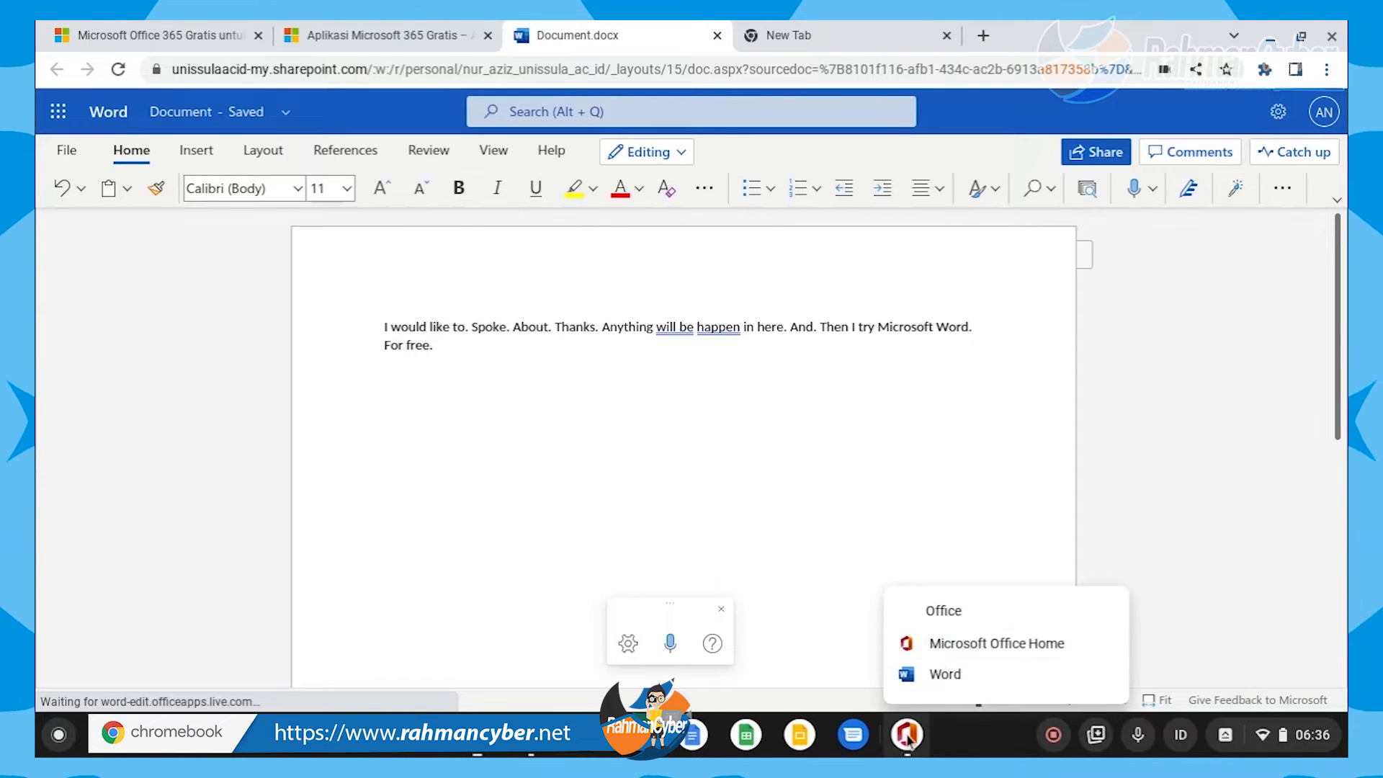
left_click(944, 647)
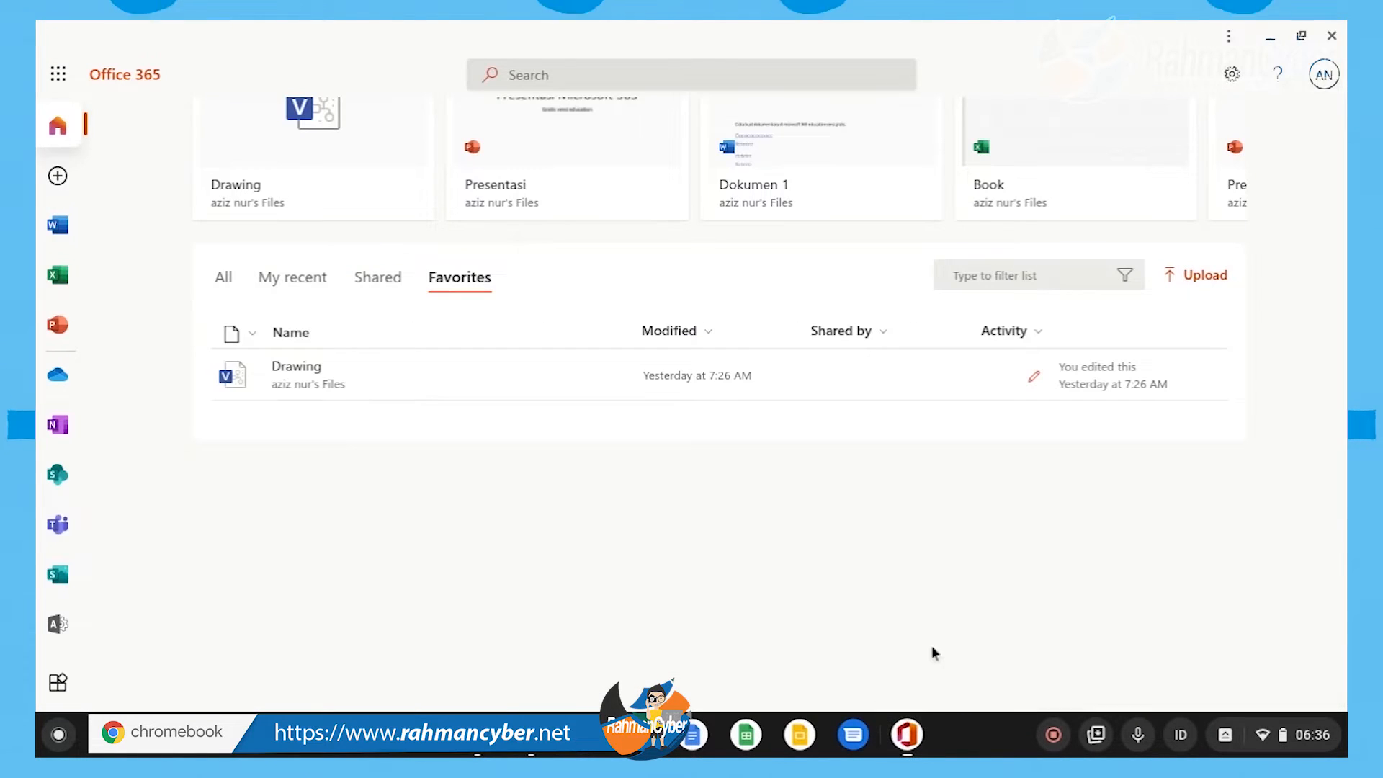
left_click(58, 72)
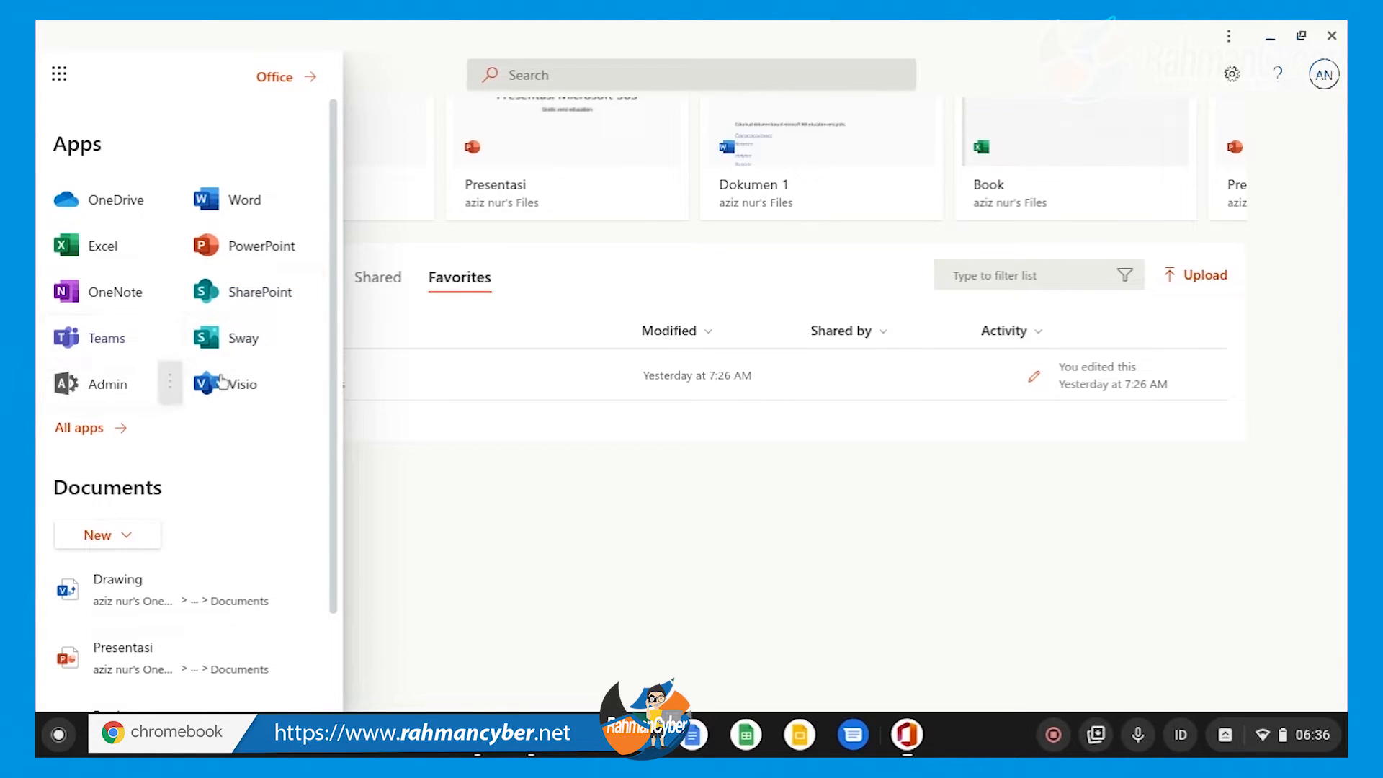
left_click(528, 449)
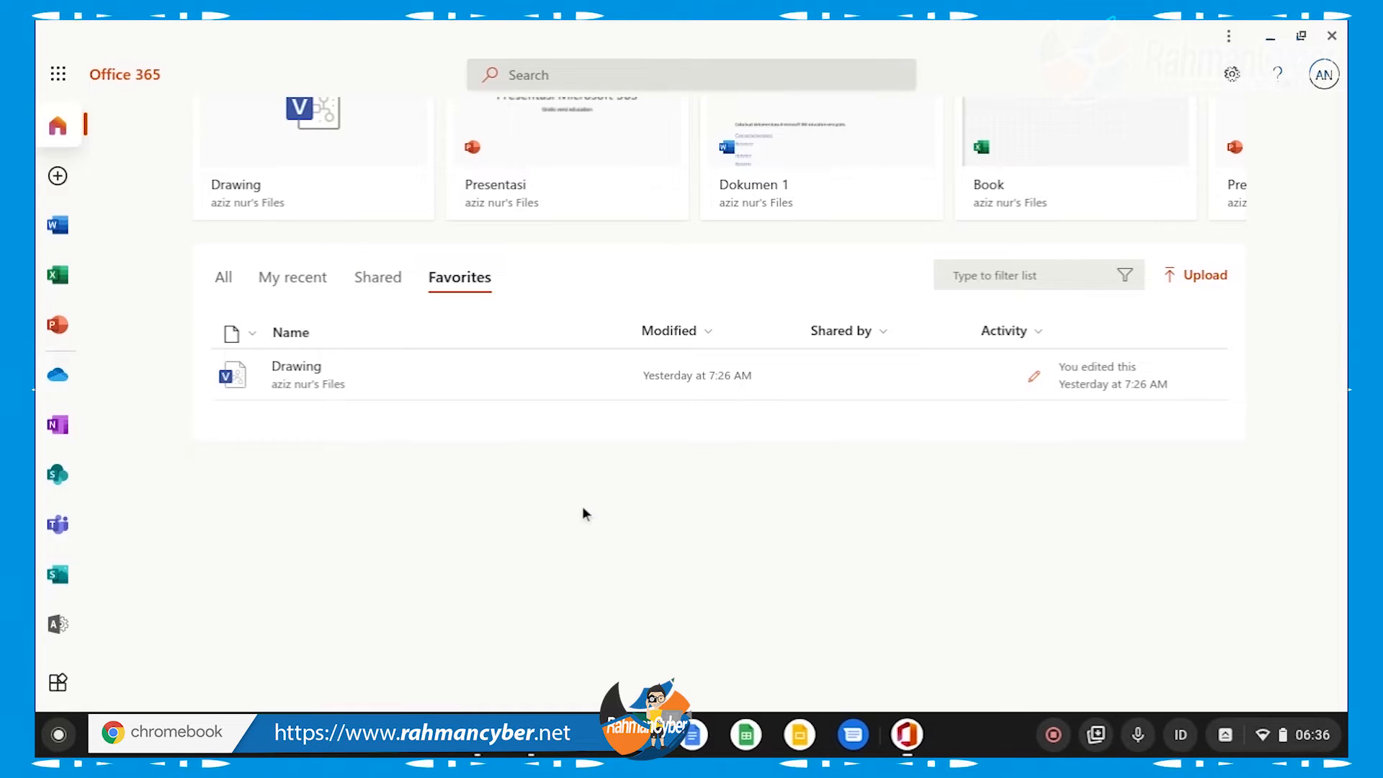
left_click(65, 73)
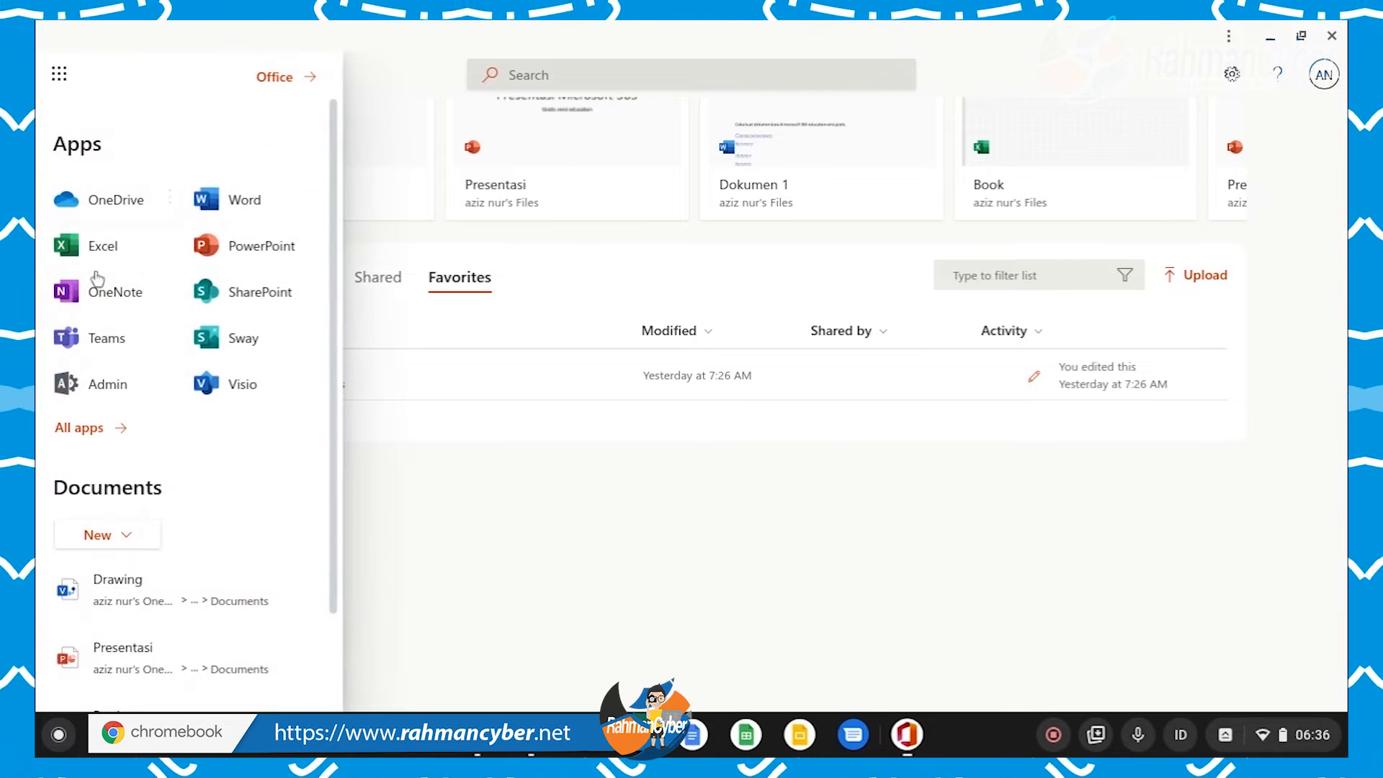
left_click(551, 493)
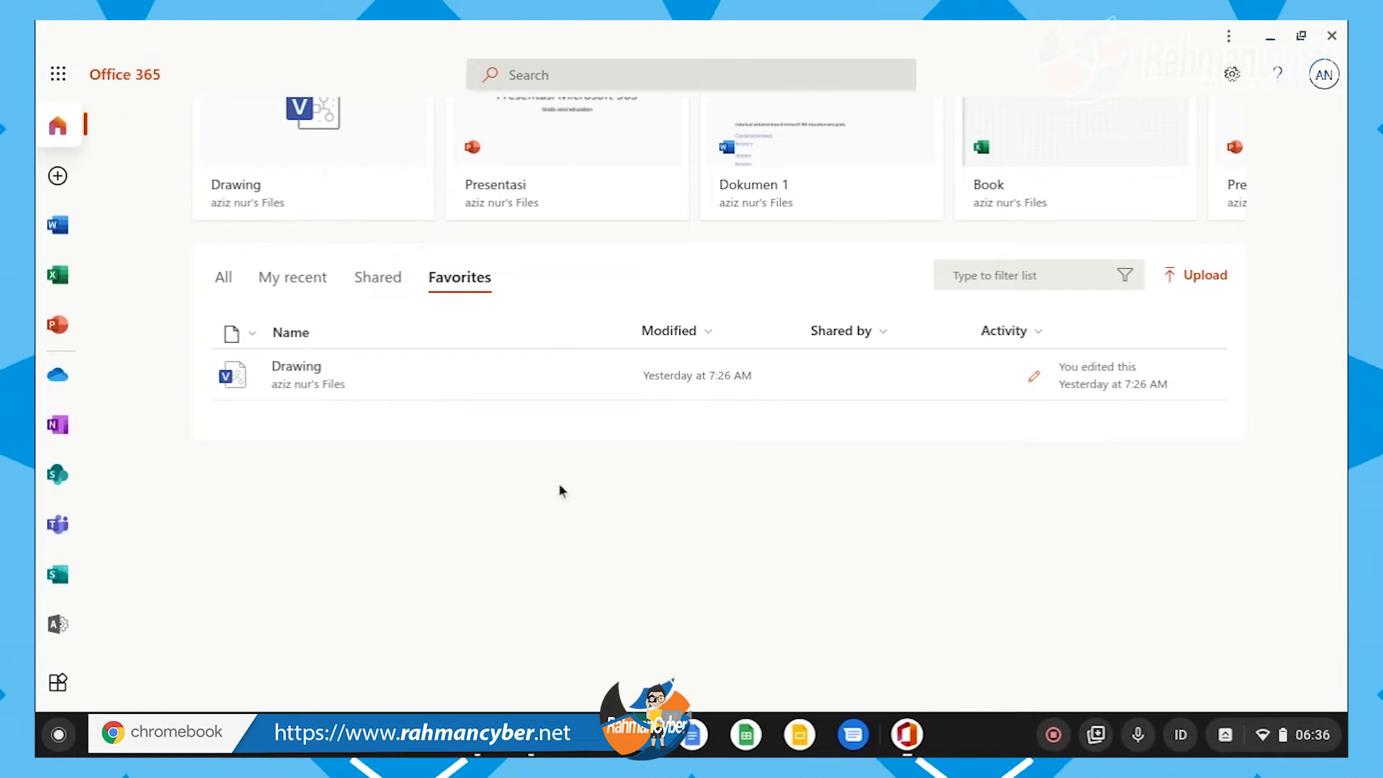
Step: Return to the Word document and view the additional insert options, the emojis, and the symbols
left_click(907, 734)
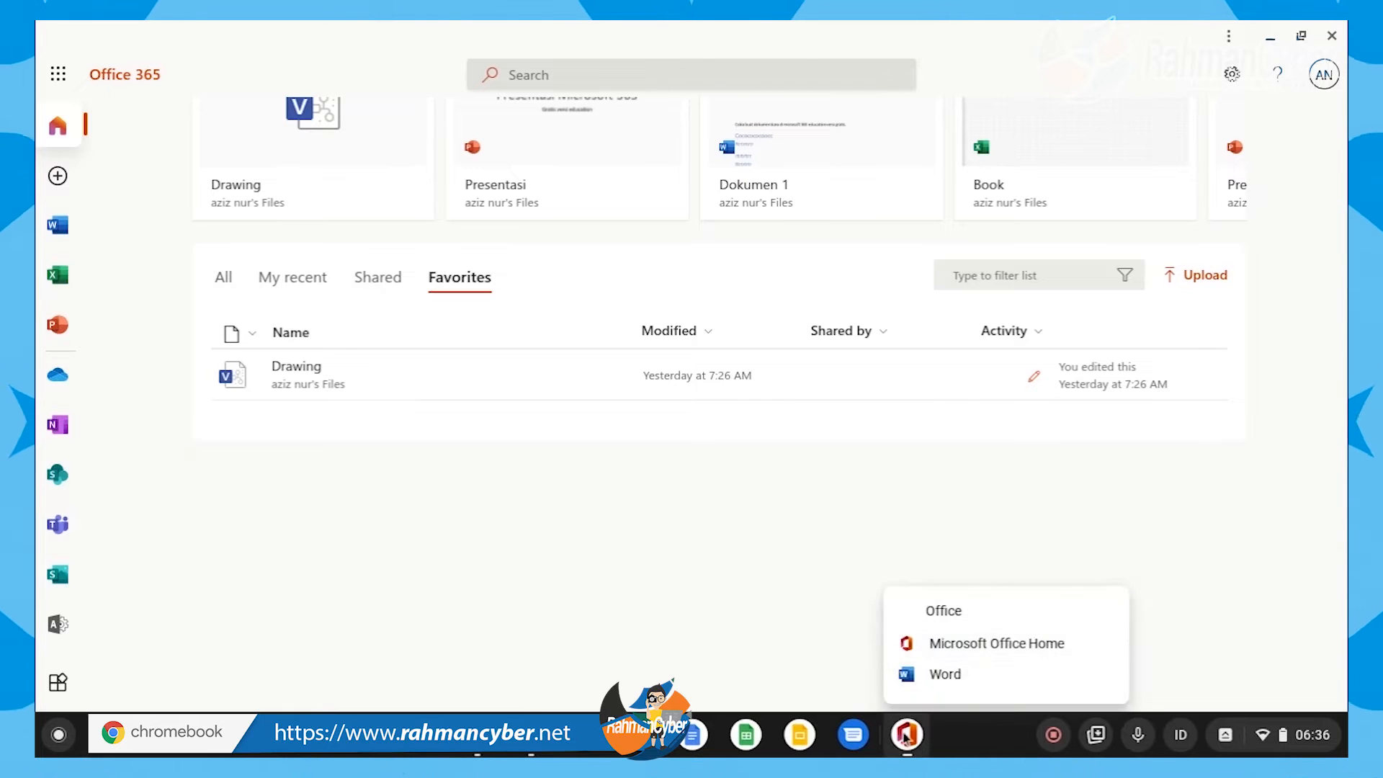
left_click(945, 674)
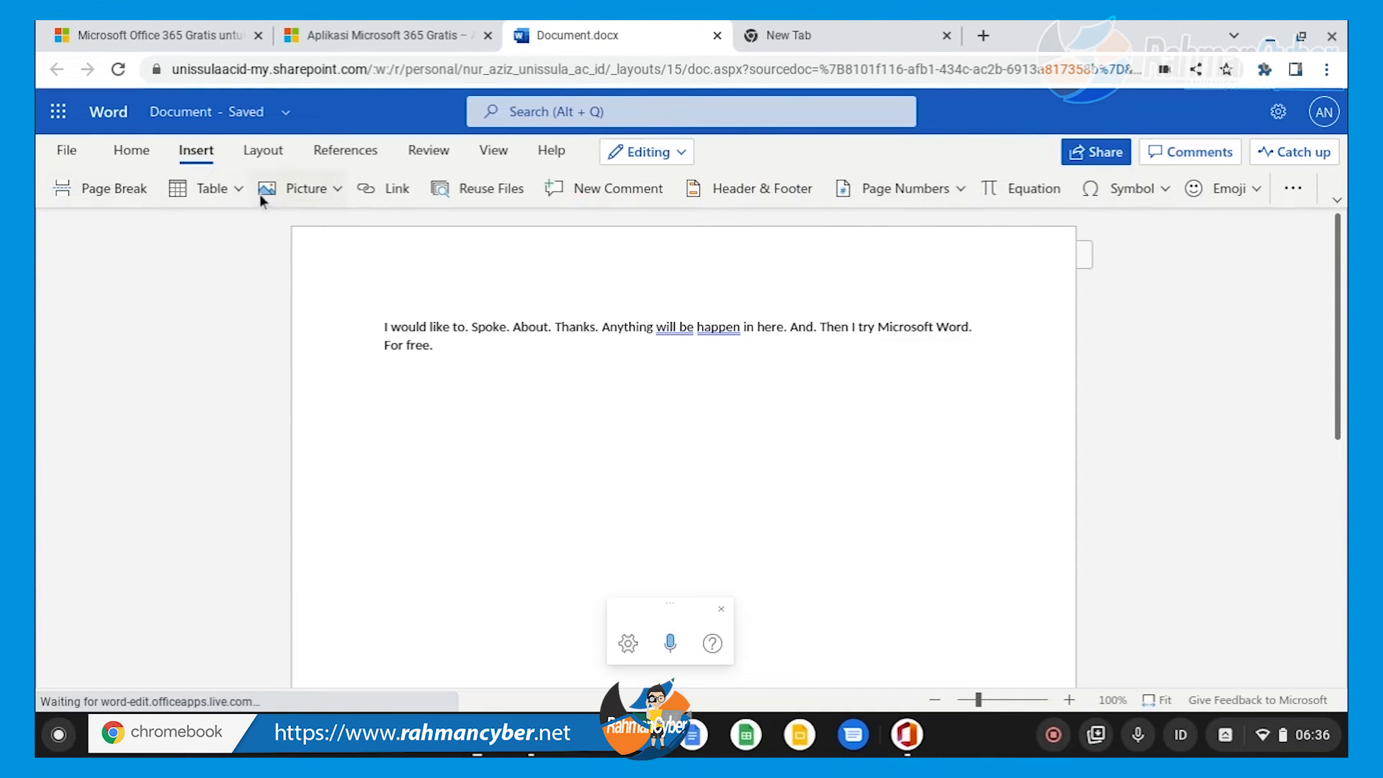
left_click(1292, 188)
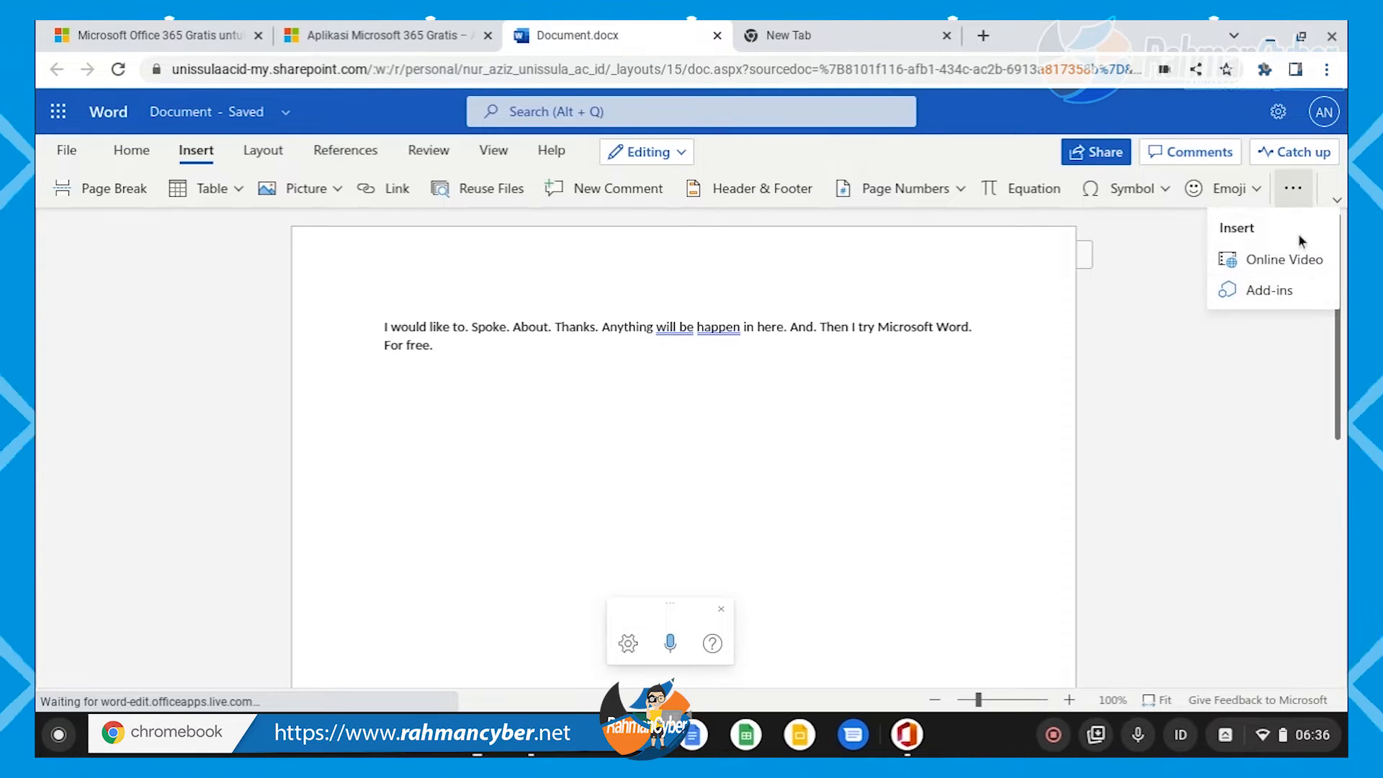
left_click(1259, 188)
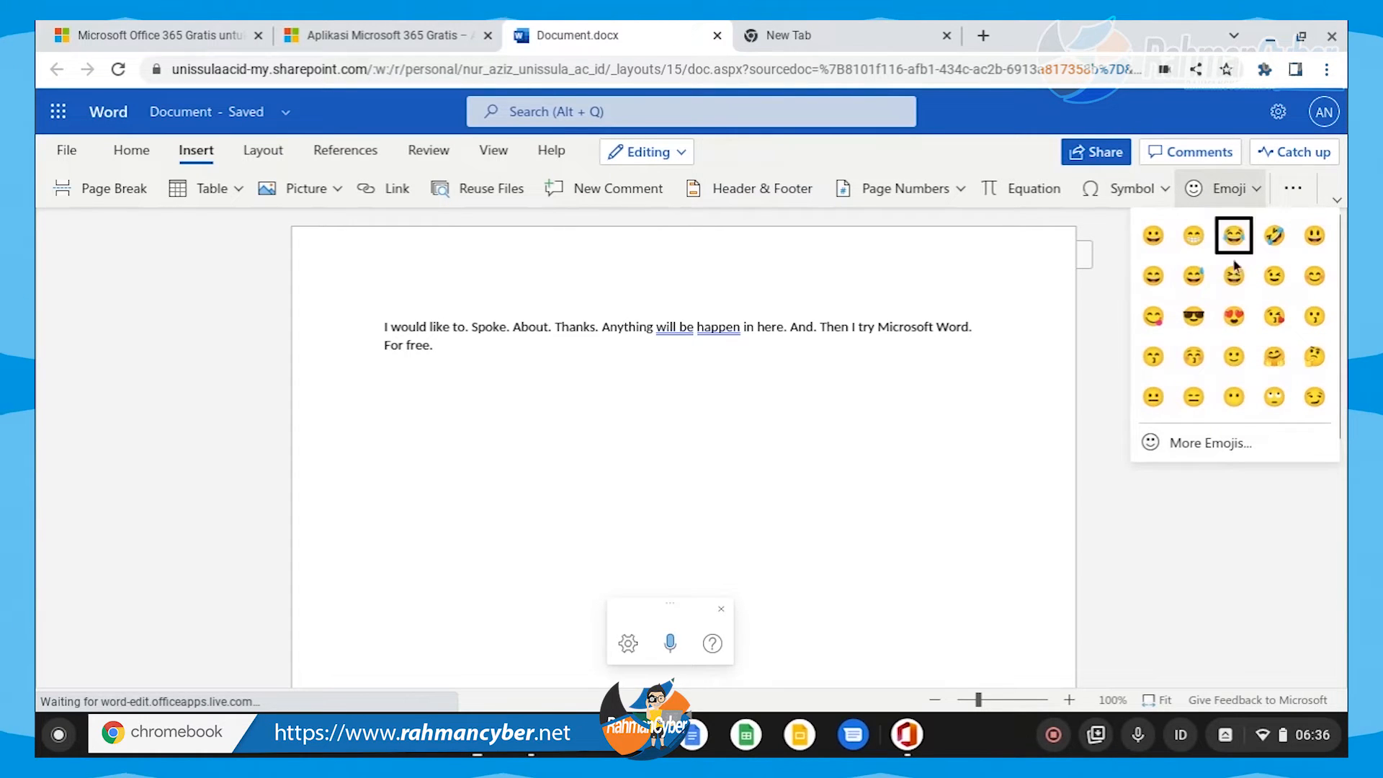
left_click(1163, 189)
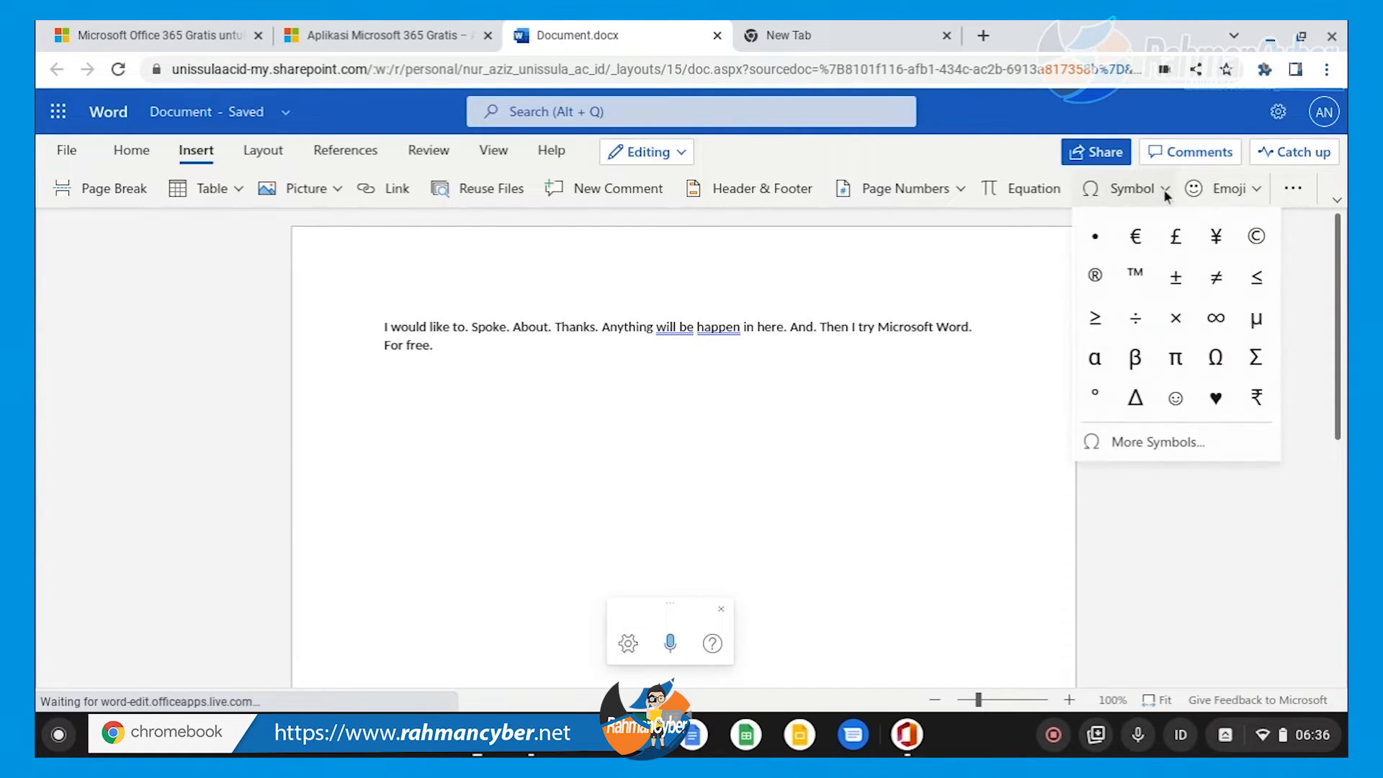
Step: View the equation symbols, the page number layouts, and the header and footer areas, and return to the body text
left_click(1037, 190)
left_click(1086, 397)
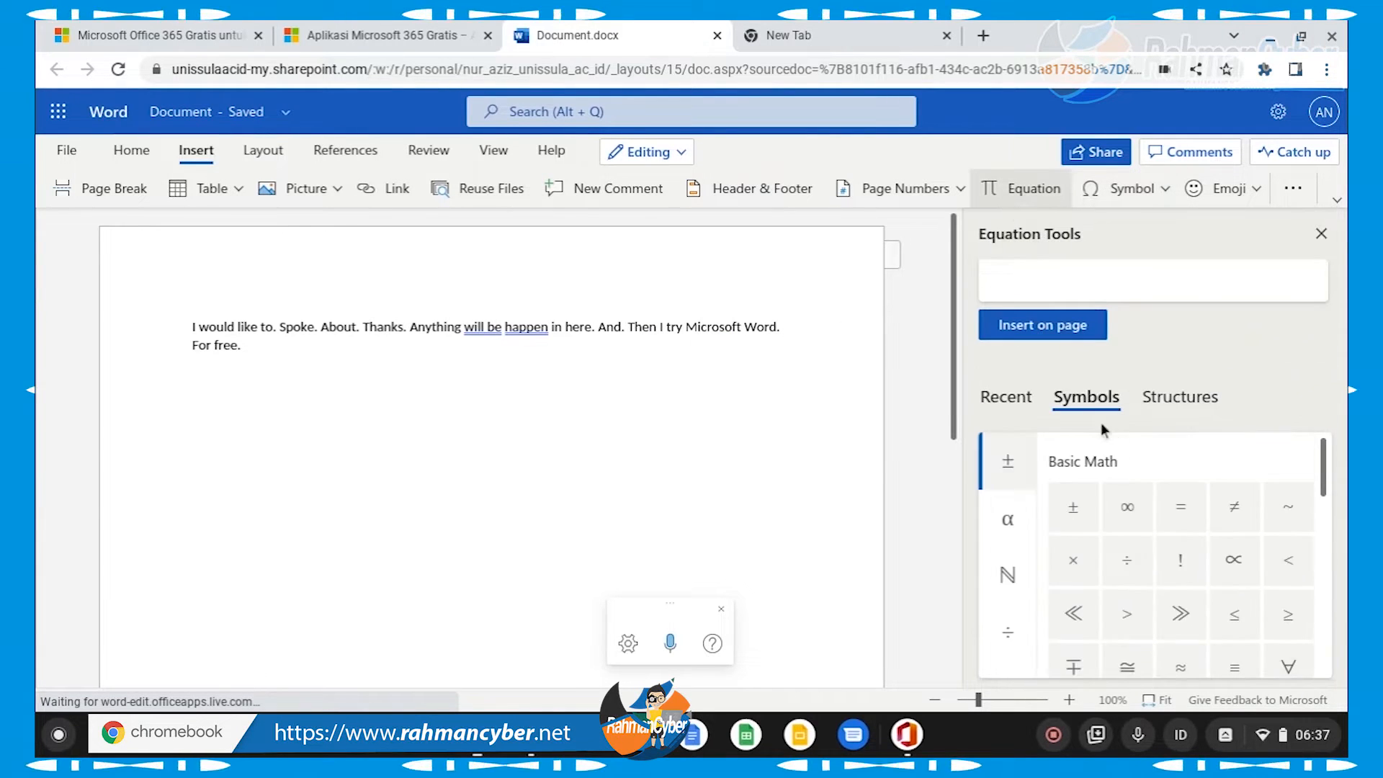
left_click(948, 196)
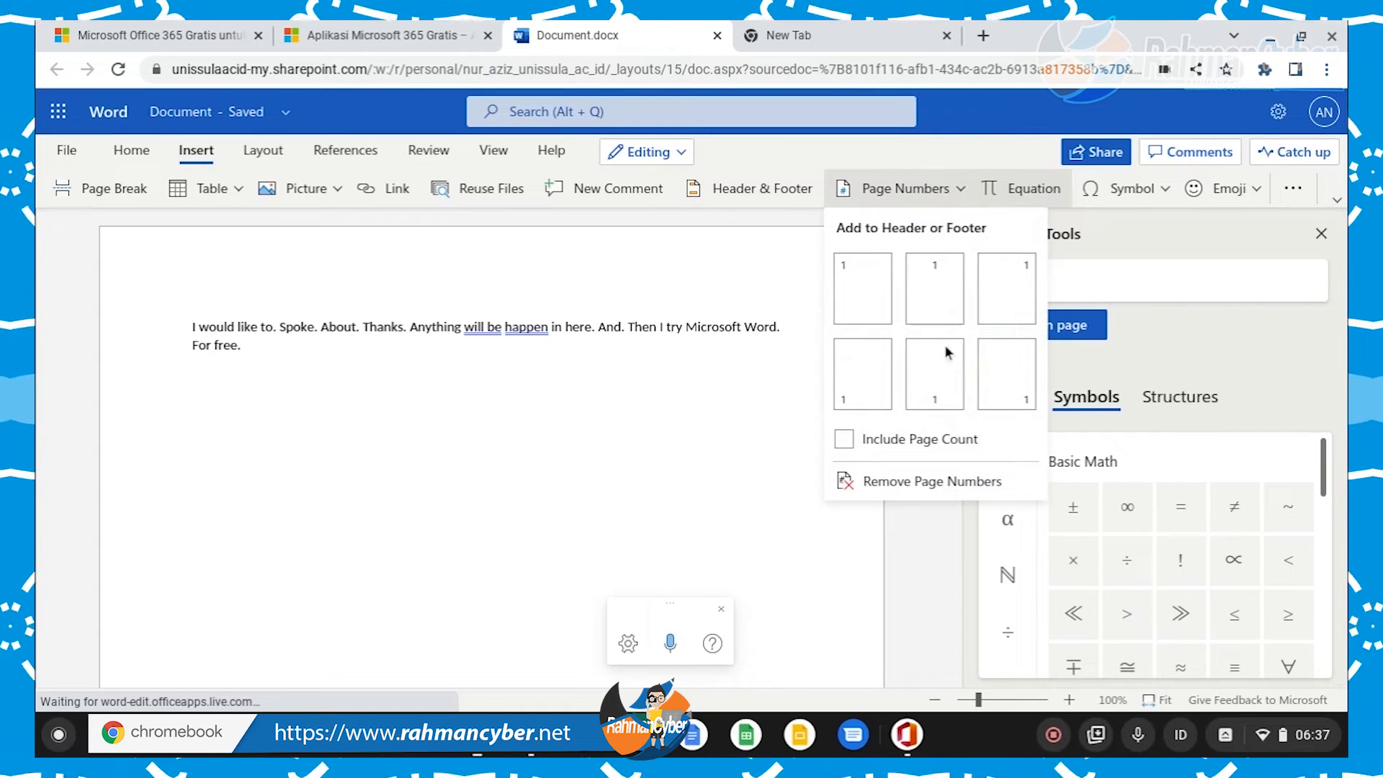
left_click(732, 191)
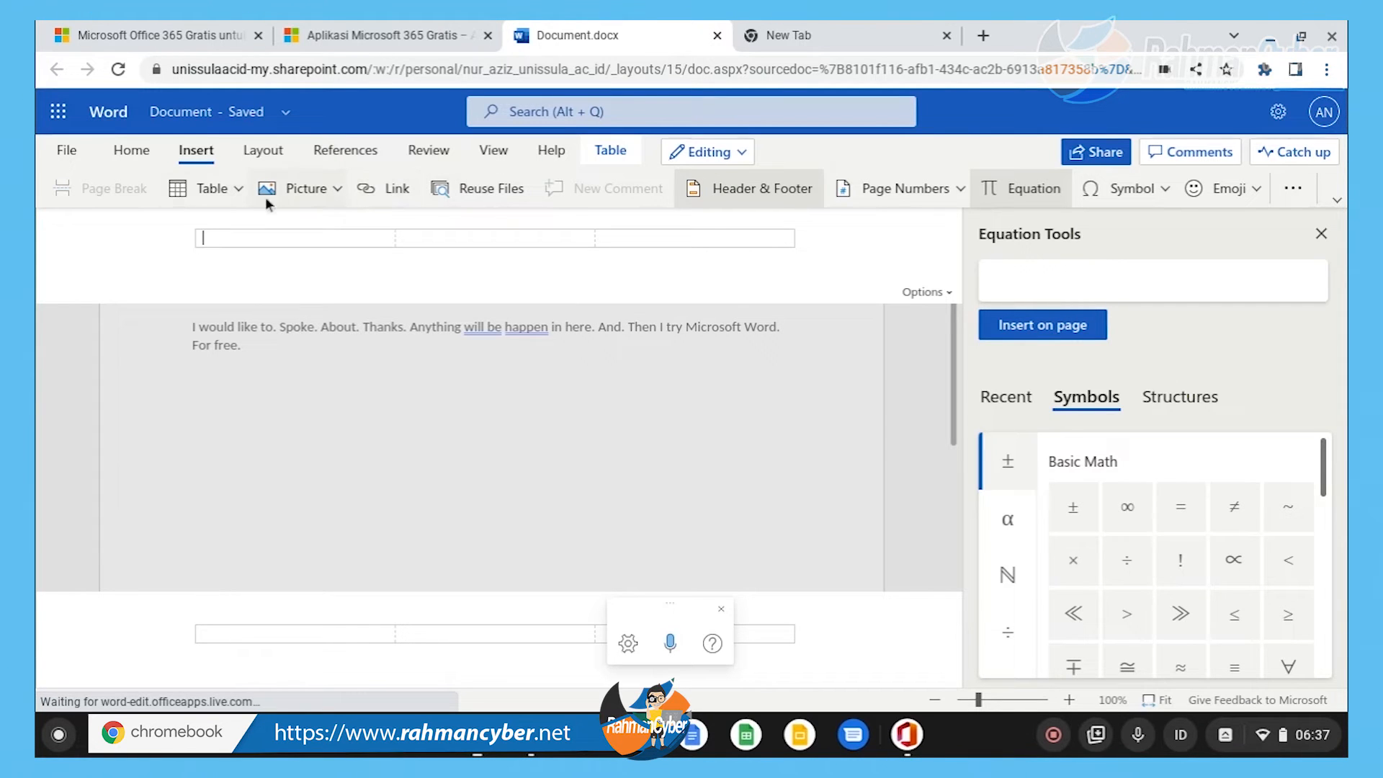
left_click(314, 399)
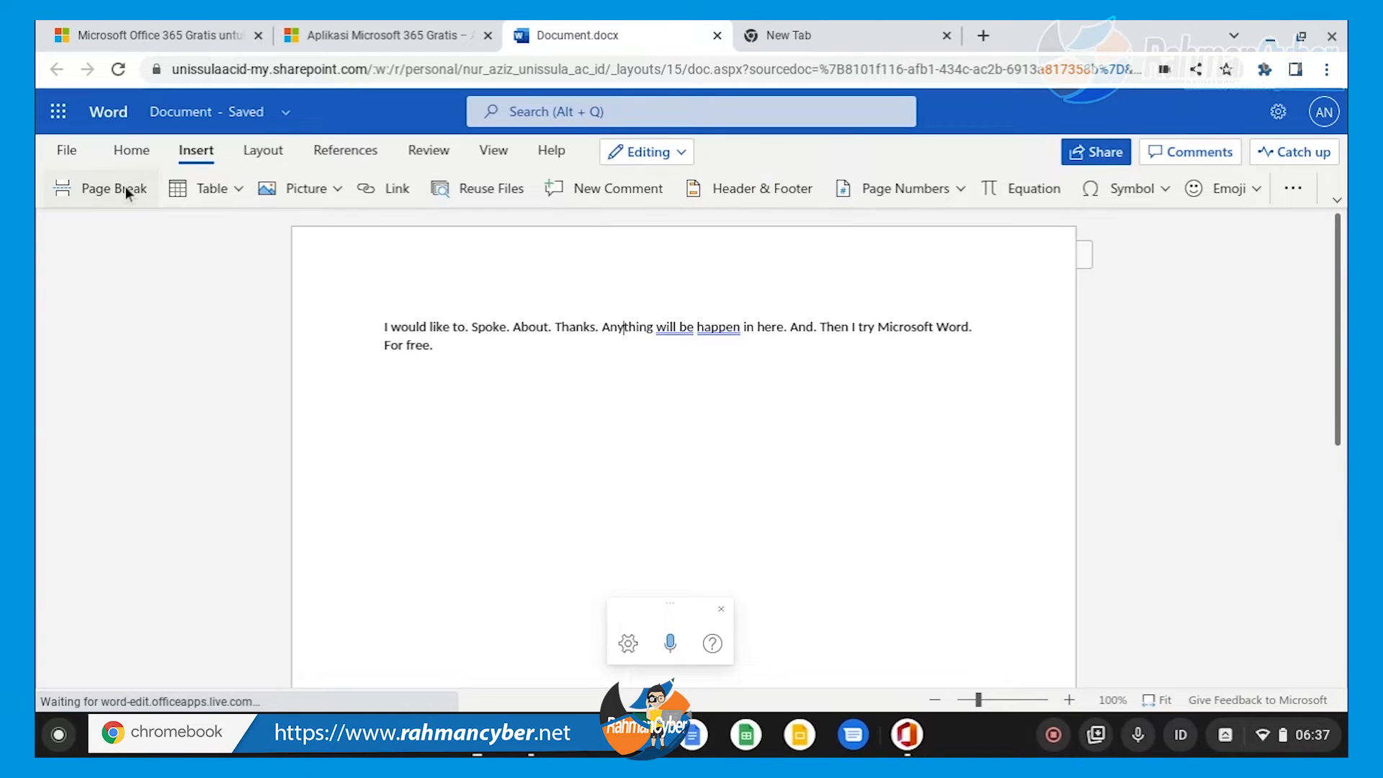
Step: Try to insert a page break in the document and check the page from its end back to the text
left_click(125, 187)
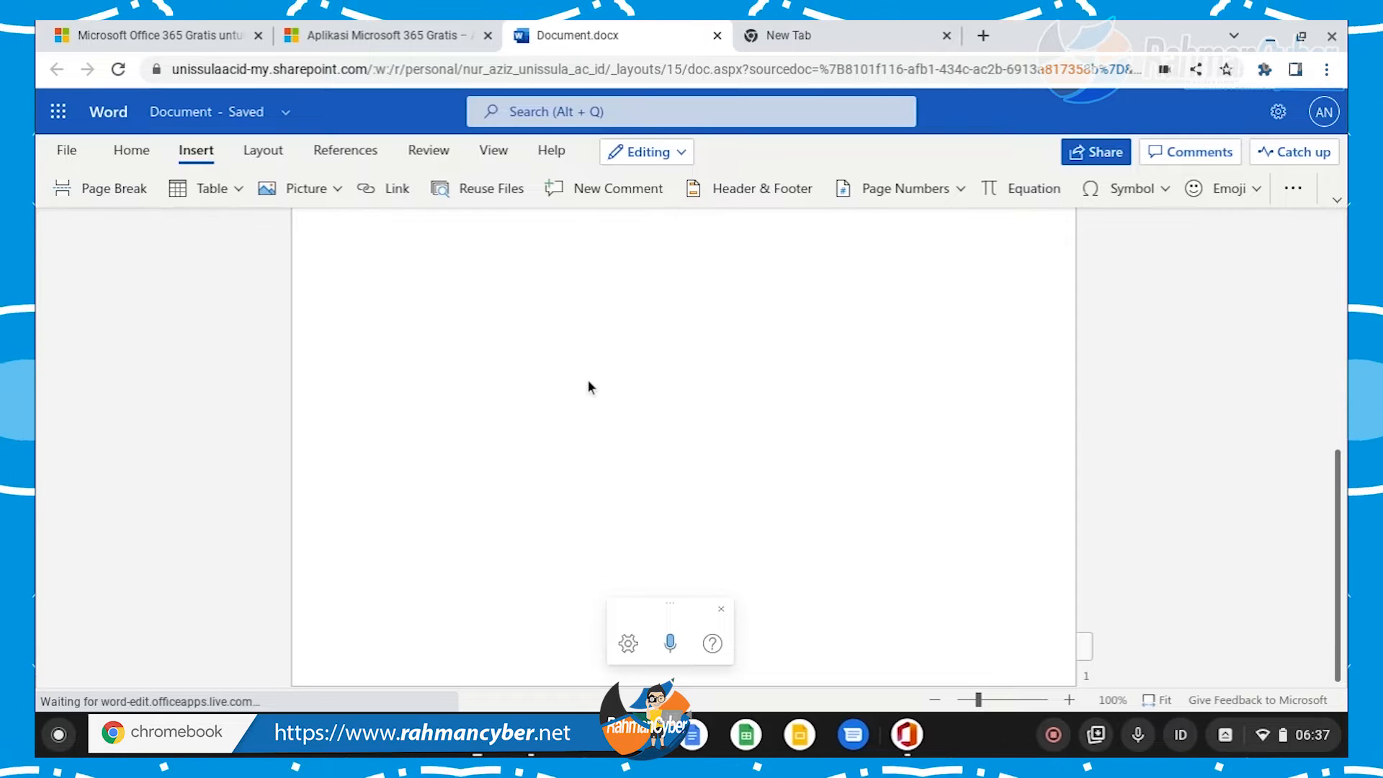
scroll(670, 357, "up", 5)
scroll(671, 358, "down", 5)
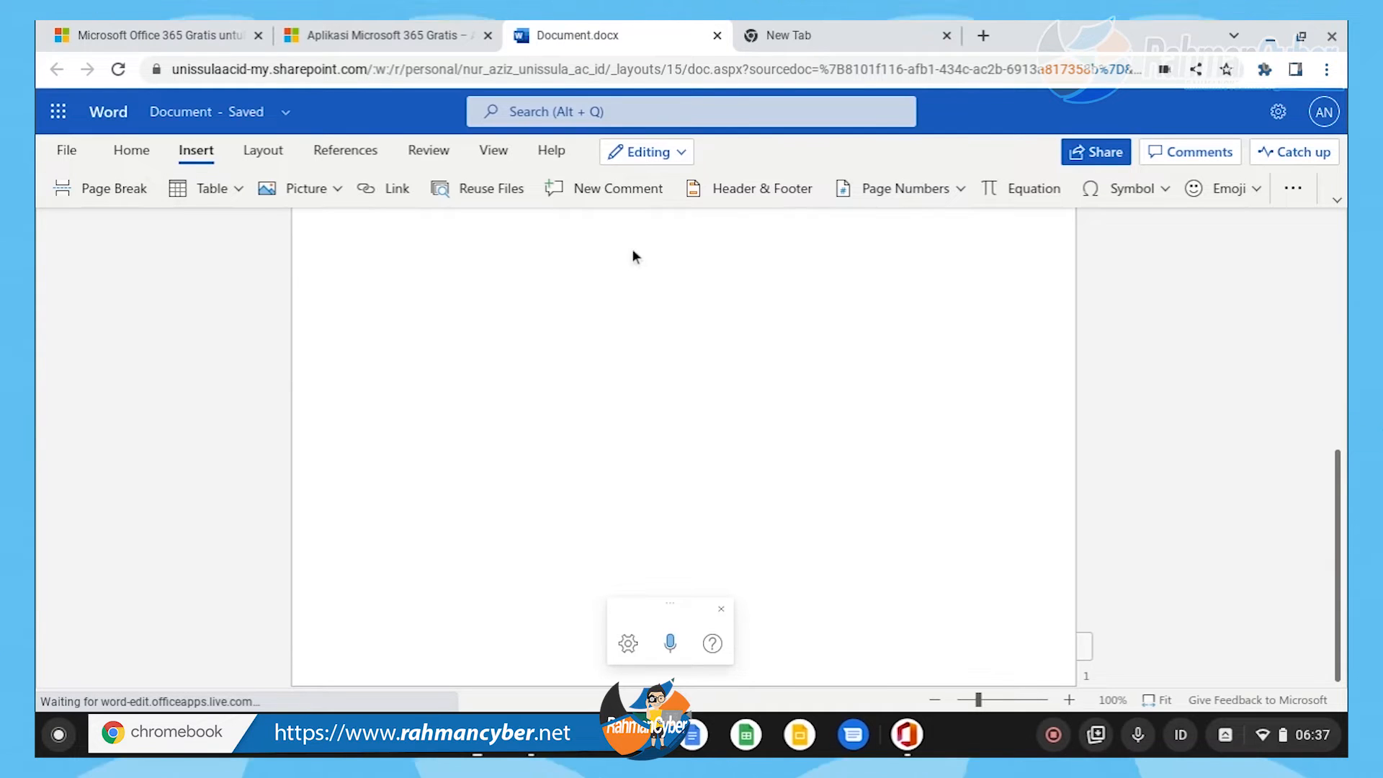
scroll(504, 308, "up", 5)
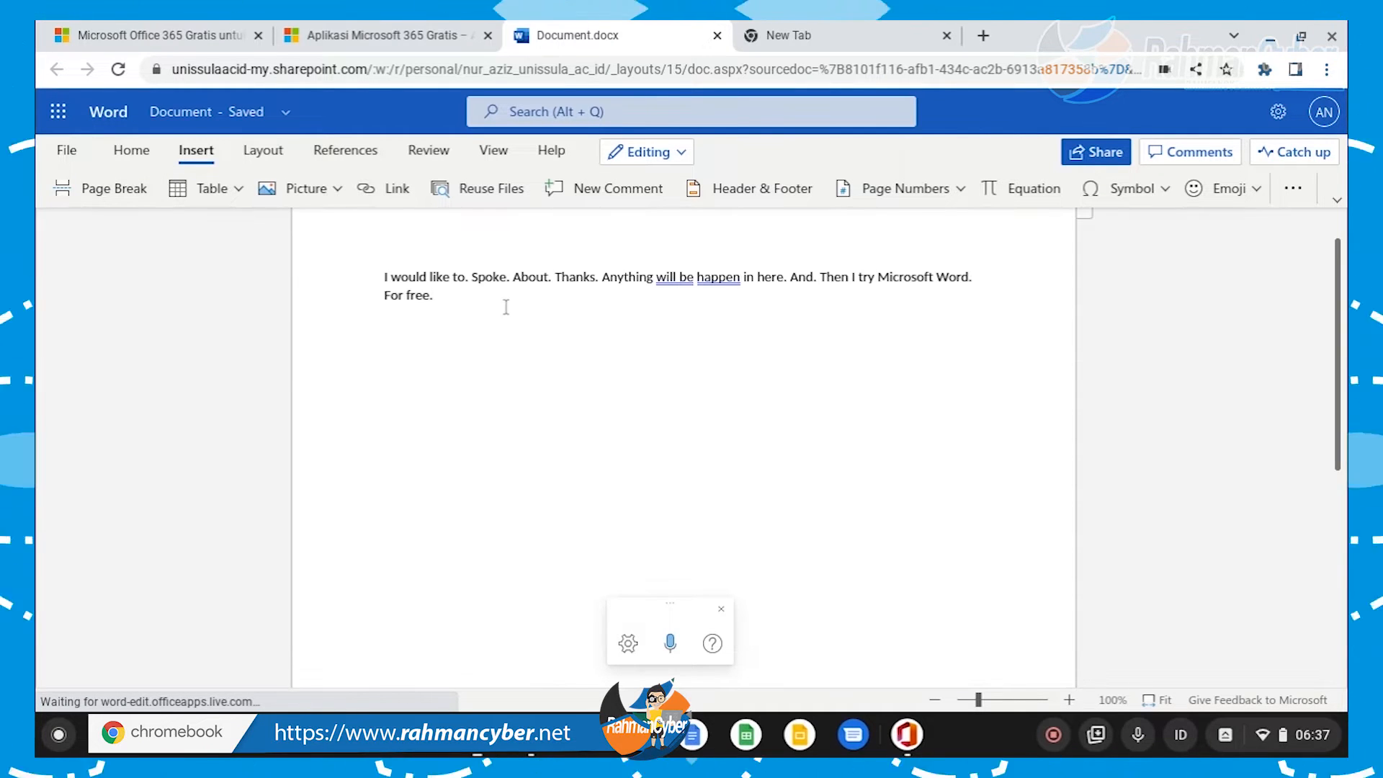
Step: Open the stock image library for inserting a picture and browse its Images collection
left_click(344, 189)
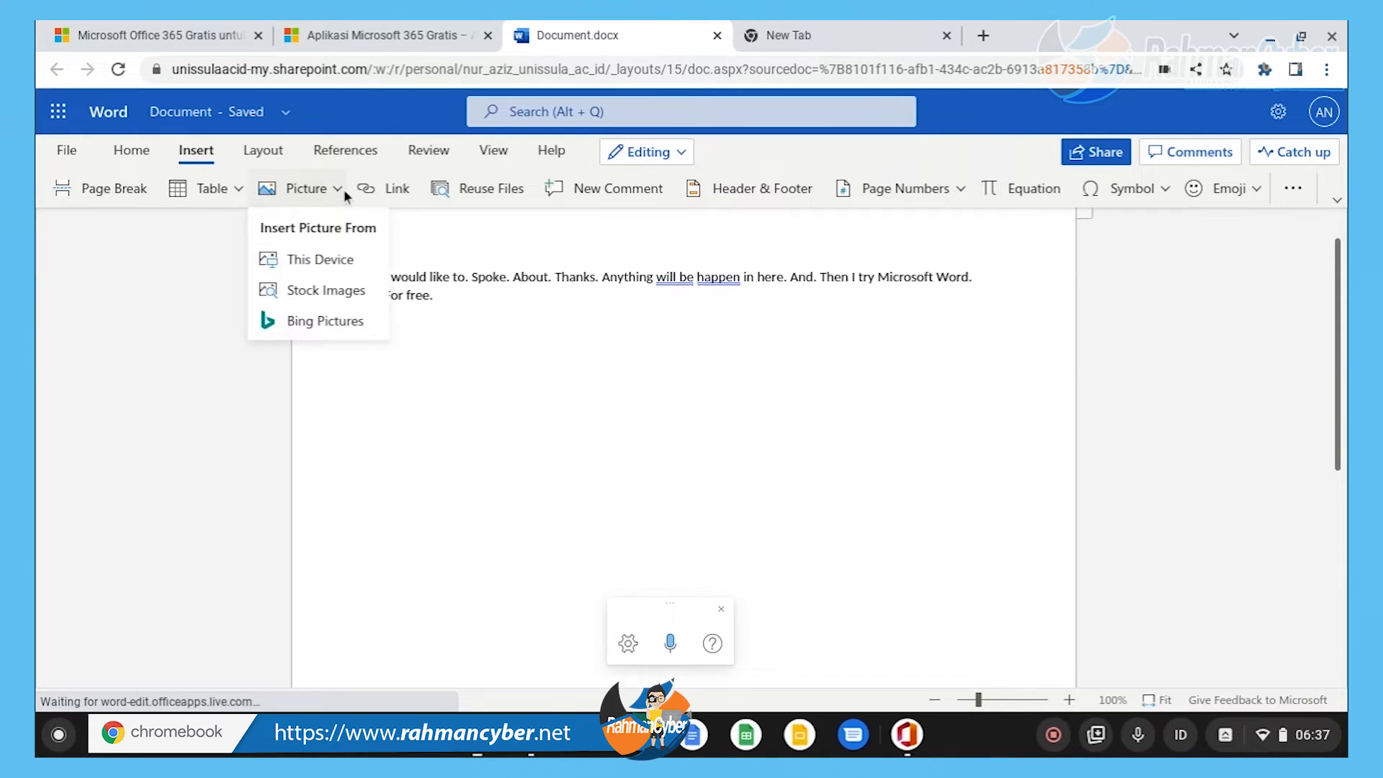
left_click(348, 294)
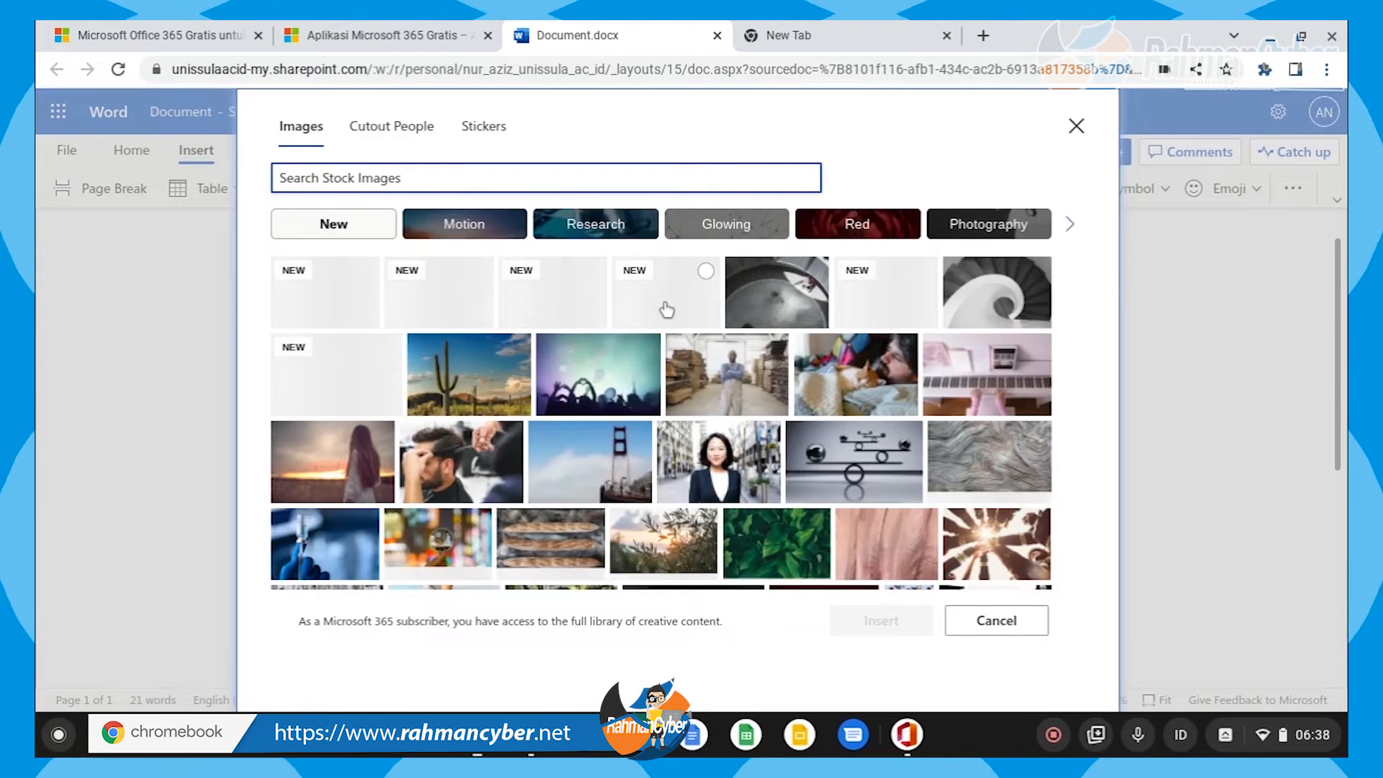
scroll(692, 310, "down", 10)
scroll(724, 328, "down", 15)
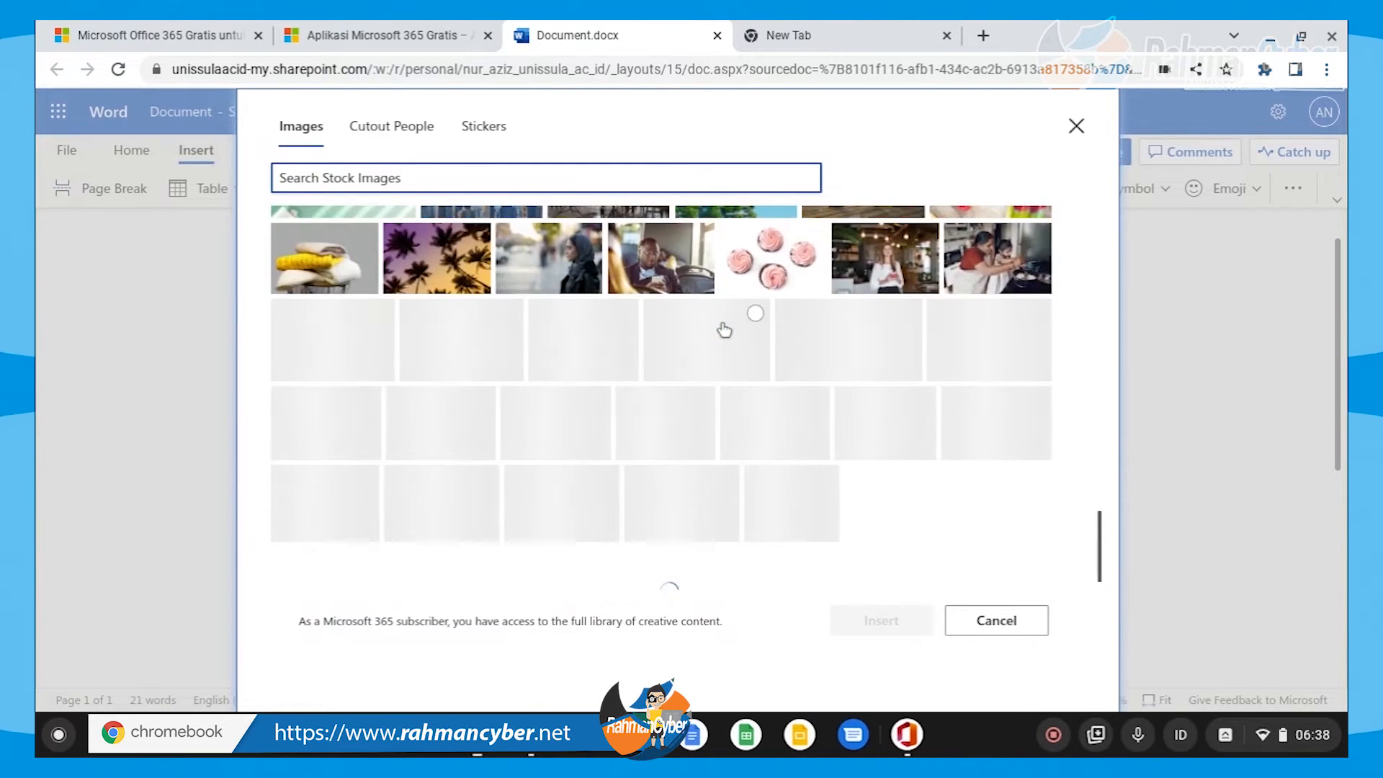
scroll(582, 295, "up", 10)
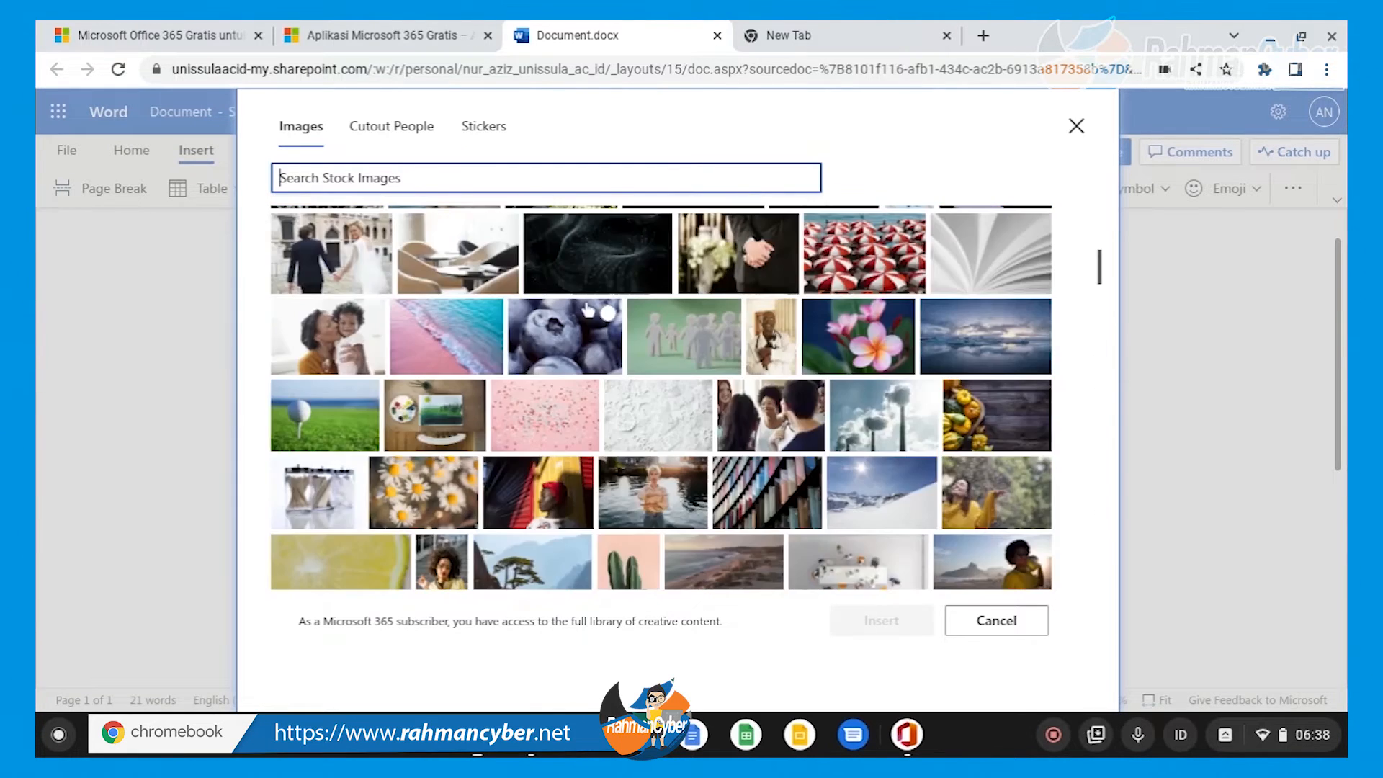
scroll(587, 310, "up", 5)
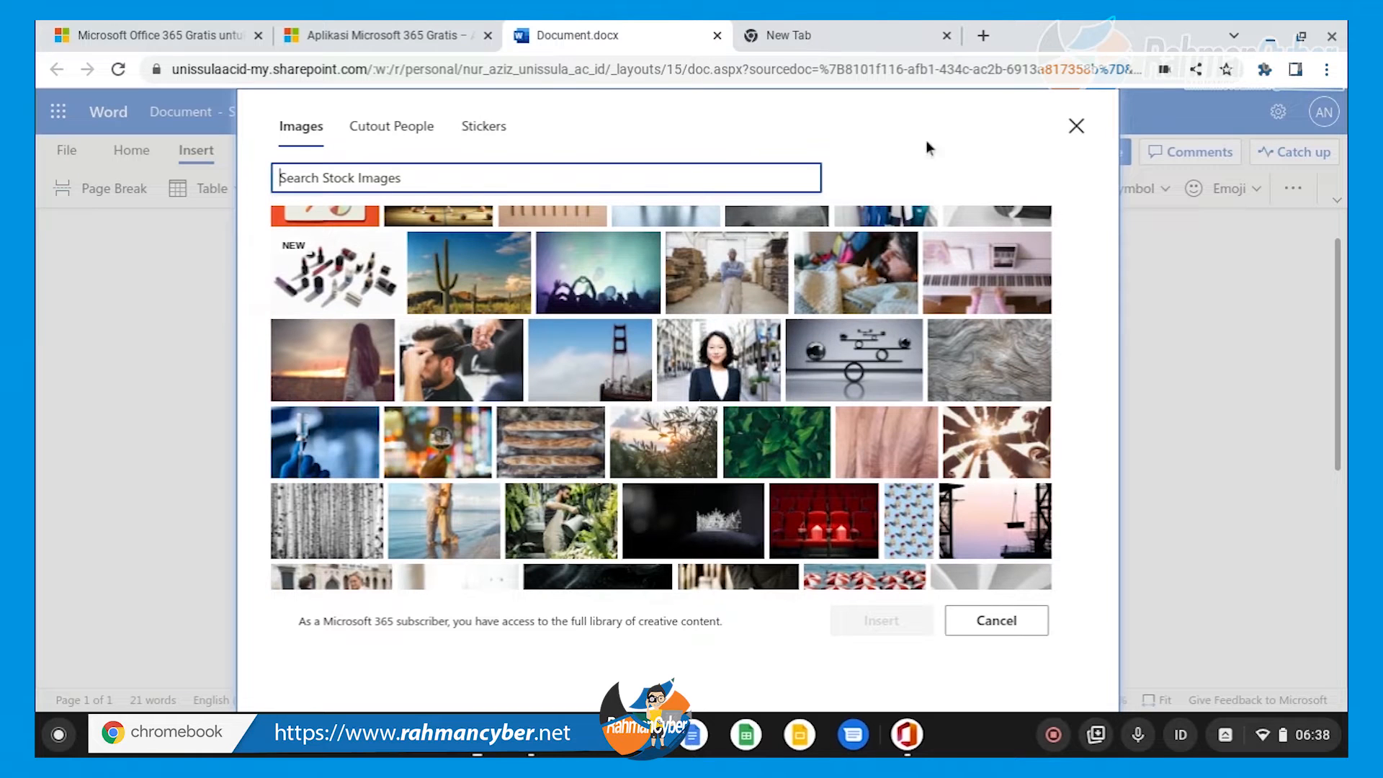
Step: Browse the Stickers and Cutout People collections in the stock image library
left_click(504, 127)
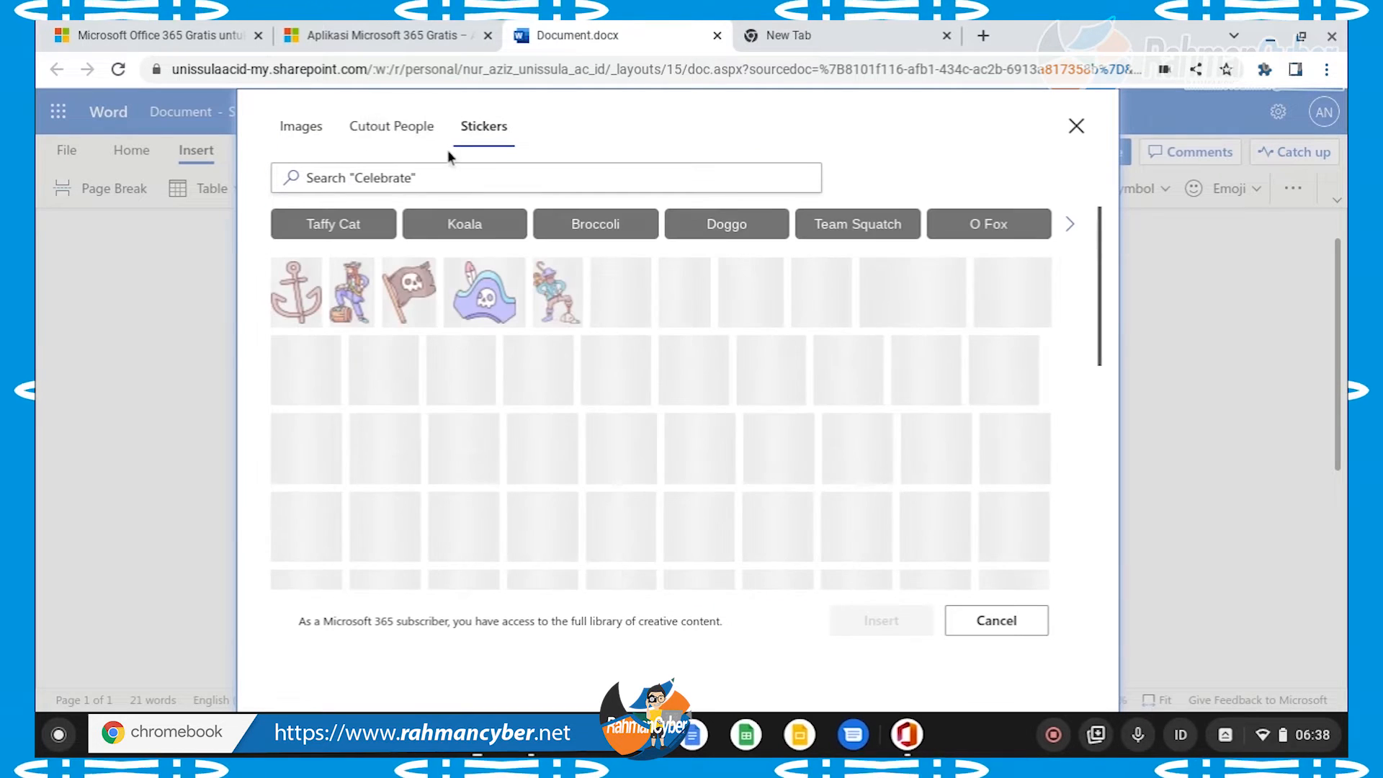
scroll(620, 324, "down", 10)
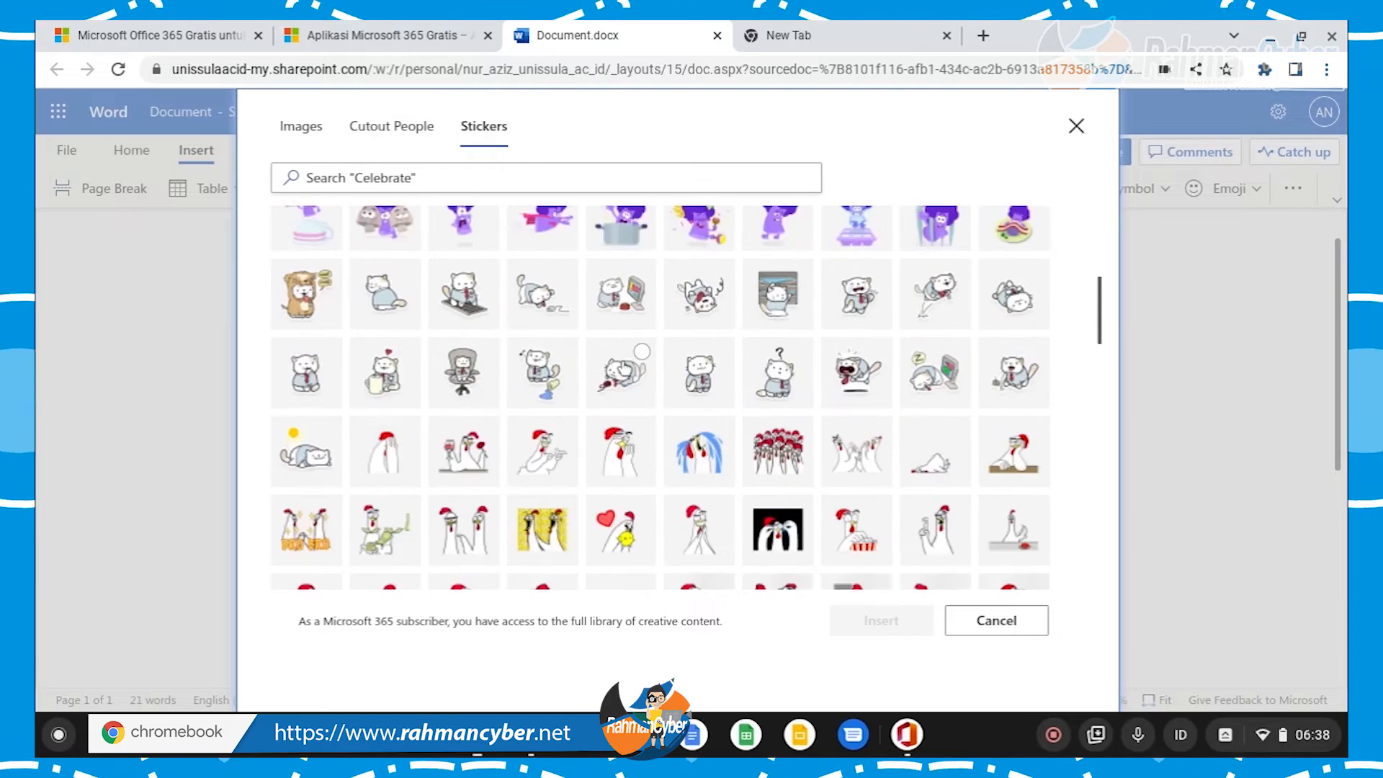
scroll(625, 368, "down", 3)
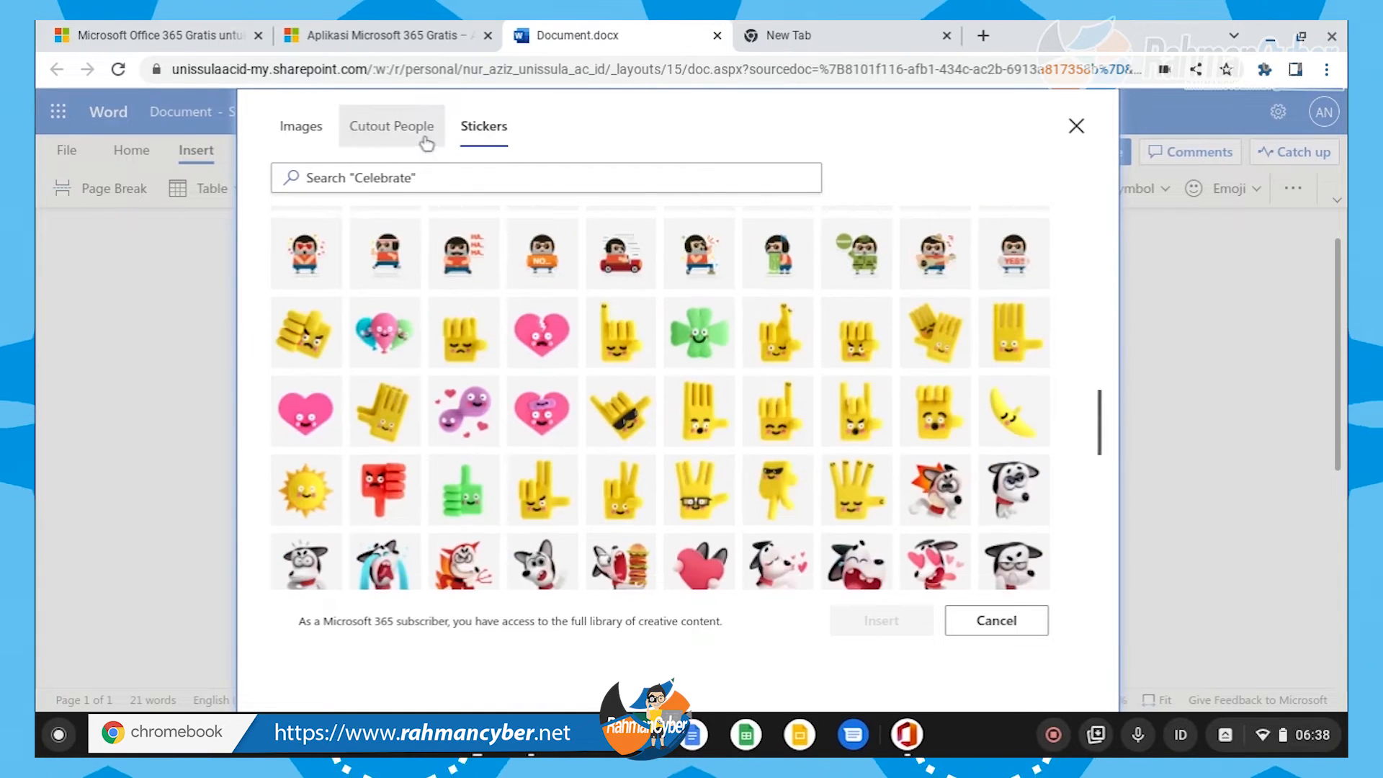
left_click(426, 143)
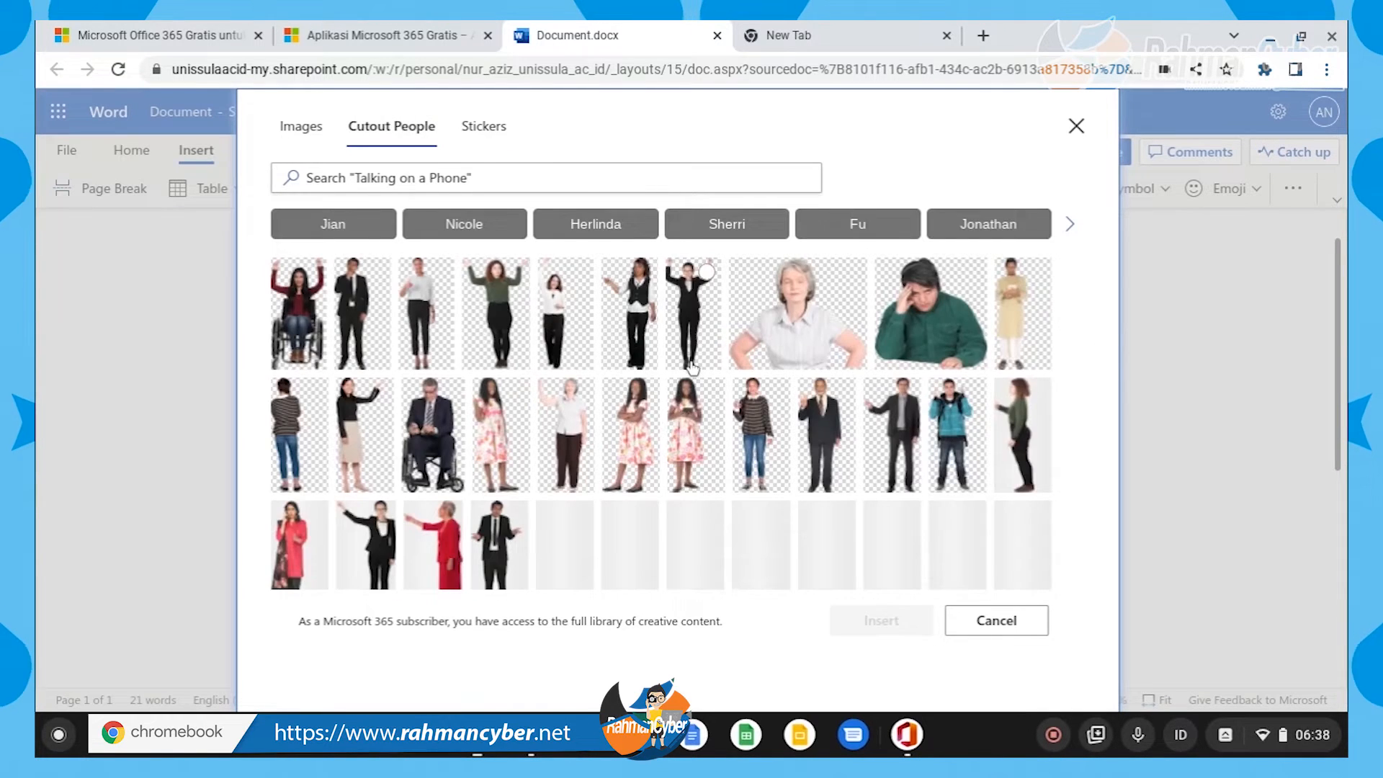
scroll(691, 367, "down", 3)
scroll(561, 367, "down", 3)
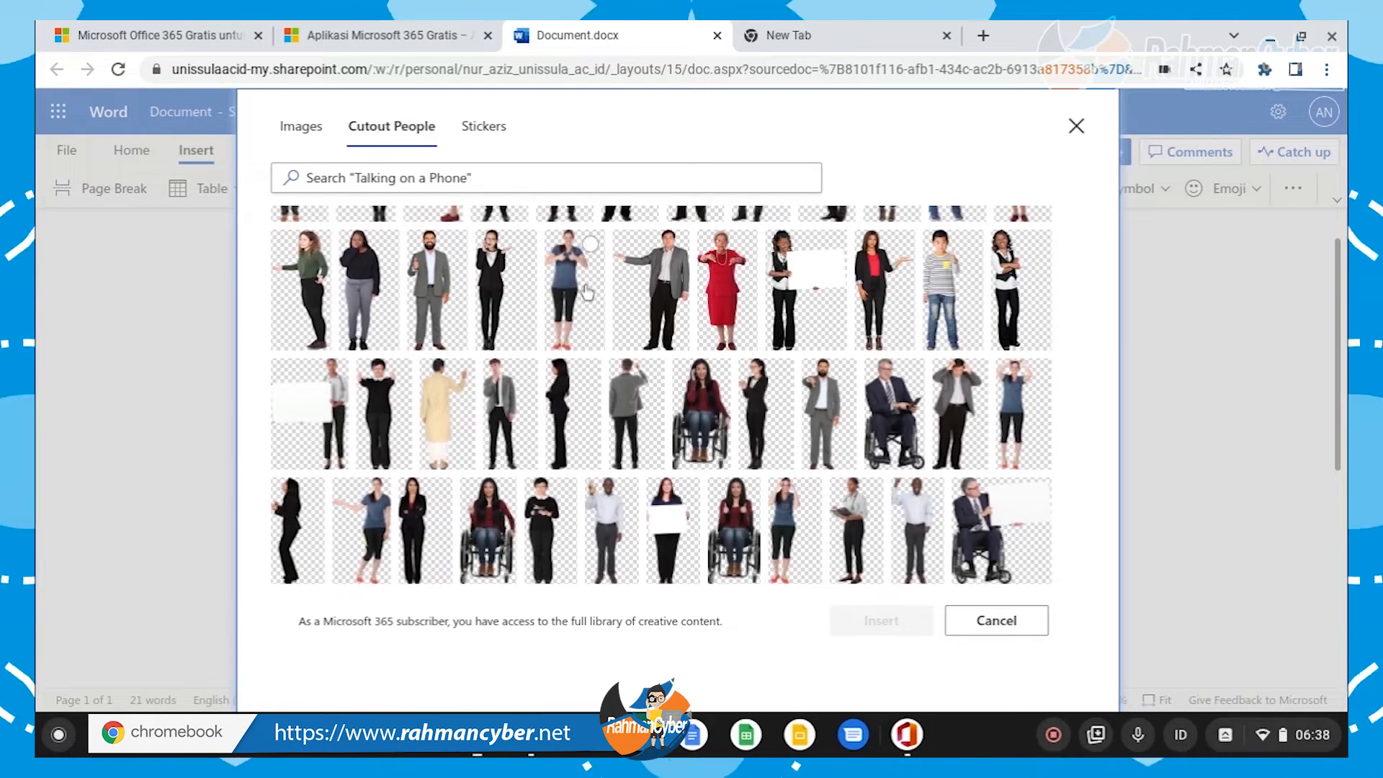
Step: Go back to the Images collection, close the stock library without inserting anything, and switch to the Classic Ribbon
left_click(311, 137)
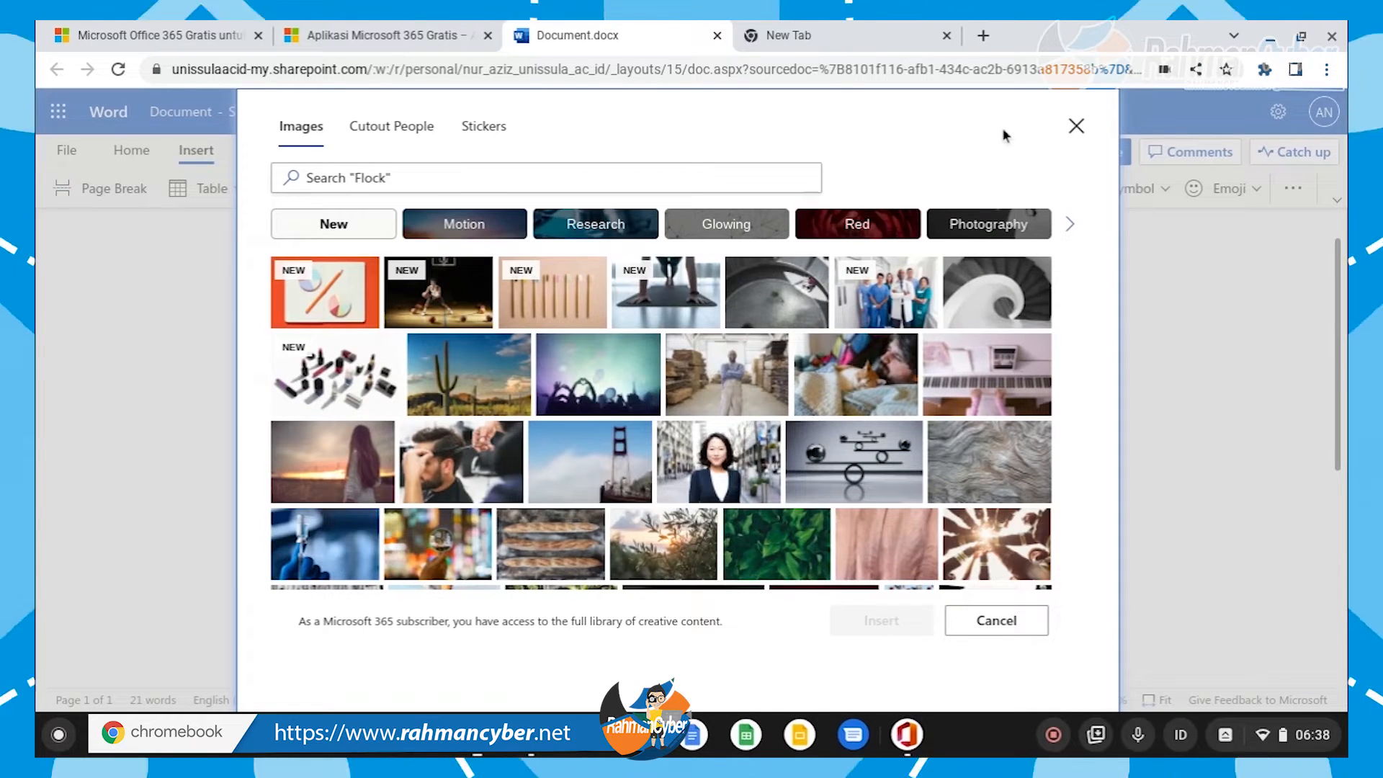
left_click(1076, 126)
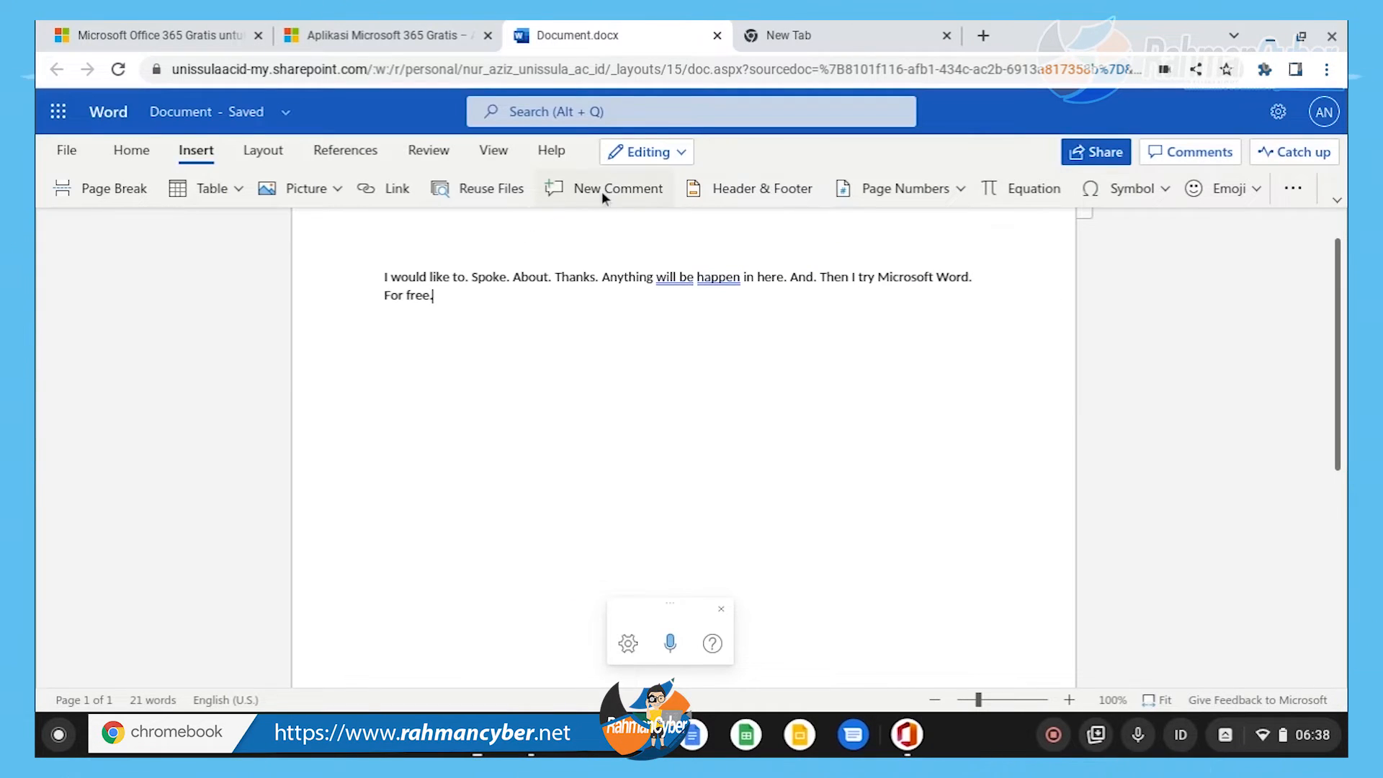
left_click(1337, 201)
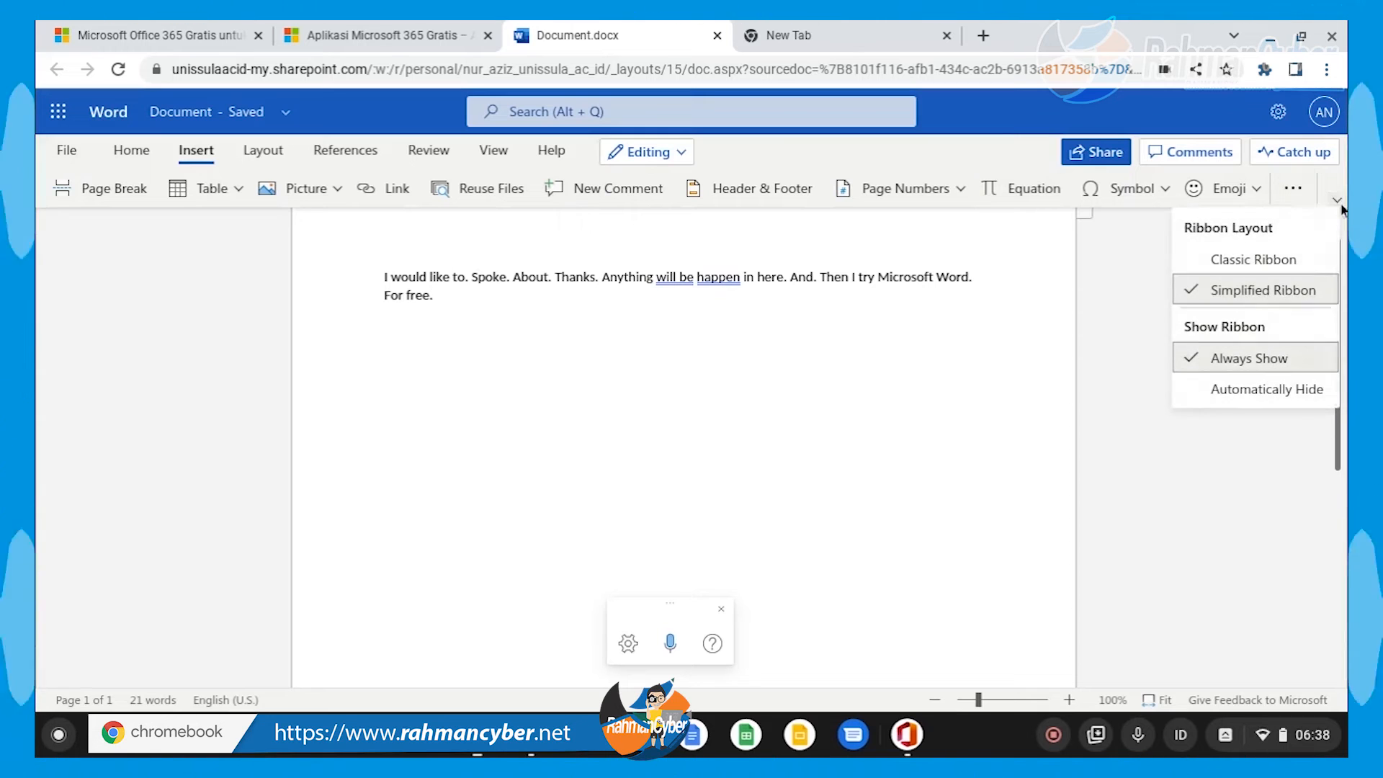
left_click(1290, 261)
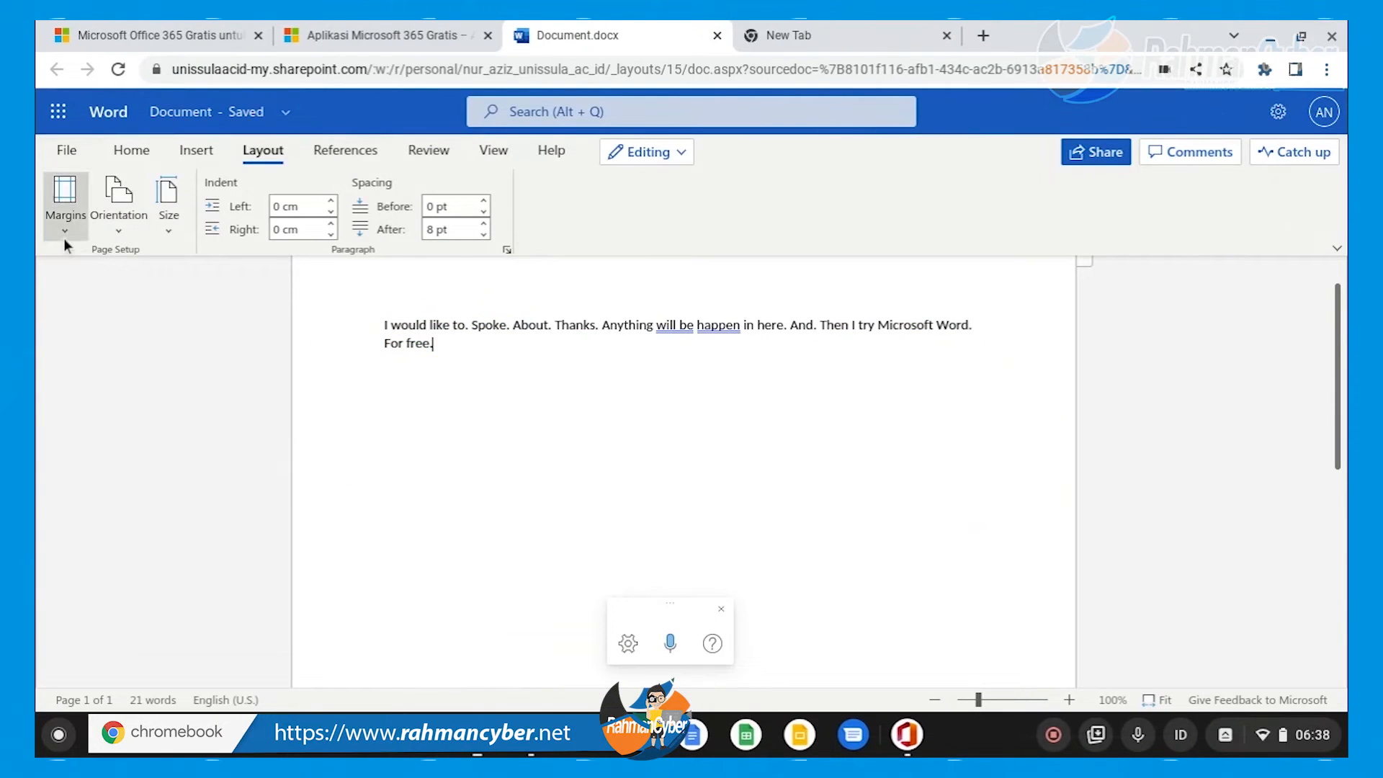
Step: View the available page margin presets, orientation choices and paper sizes without changing the page setup
left_click(64, 232)
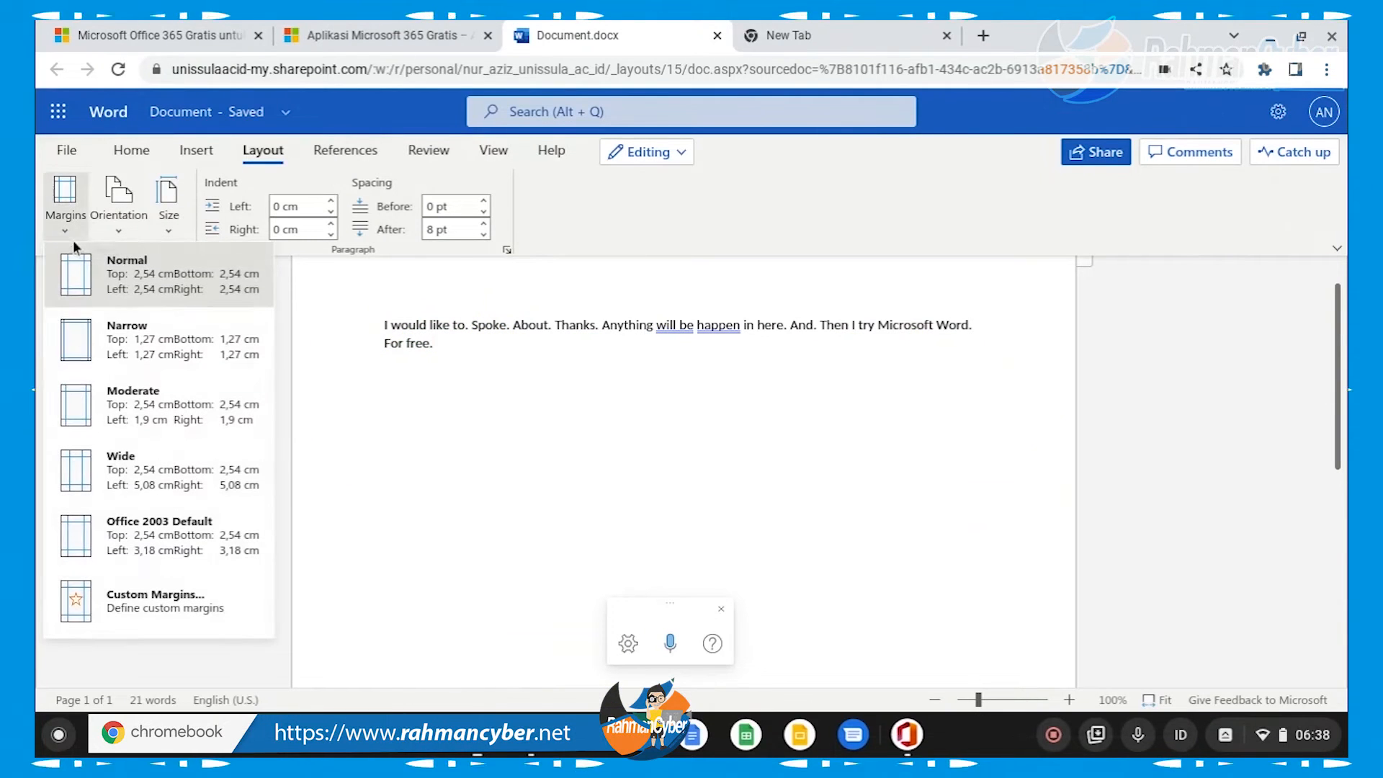
left_click(122, 234)
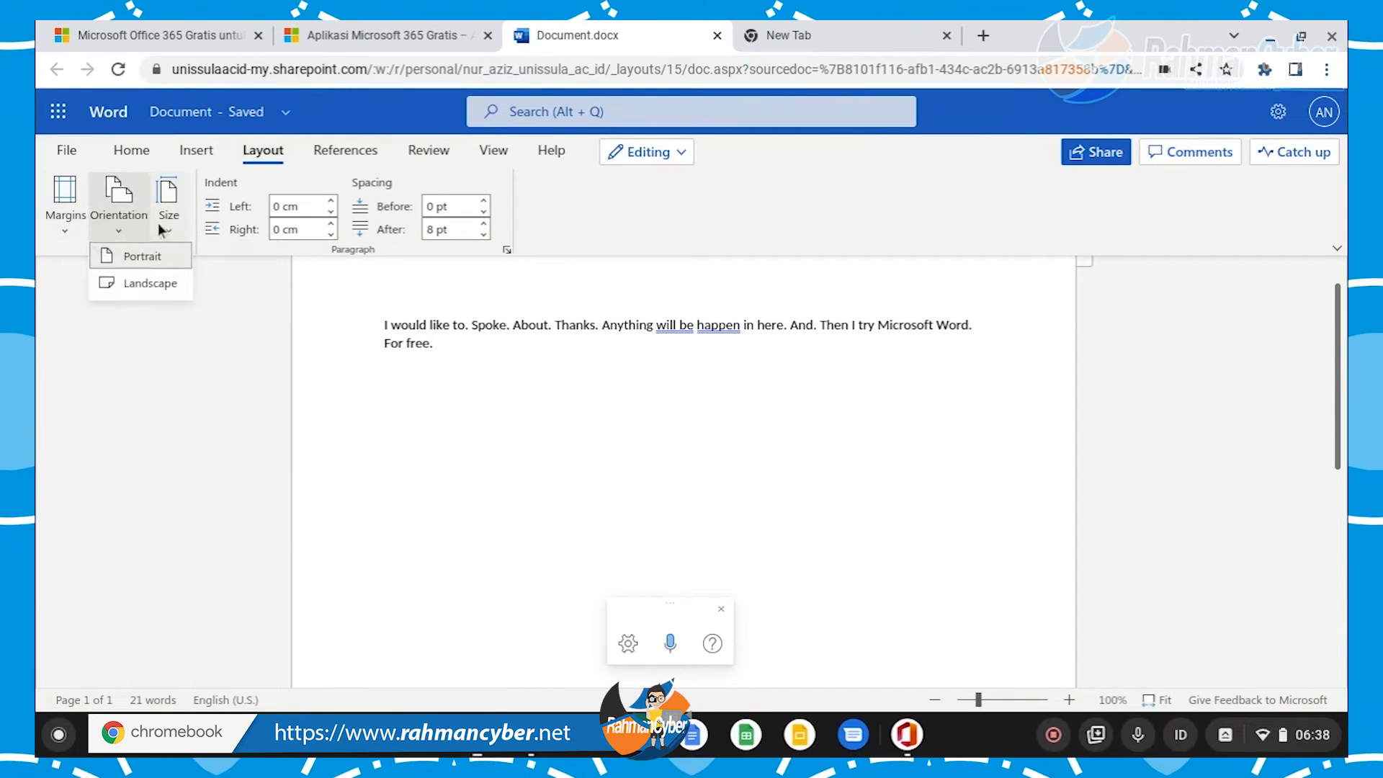
left_click(172, 231)
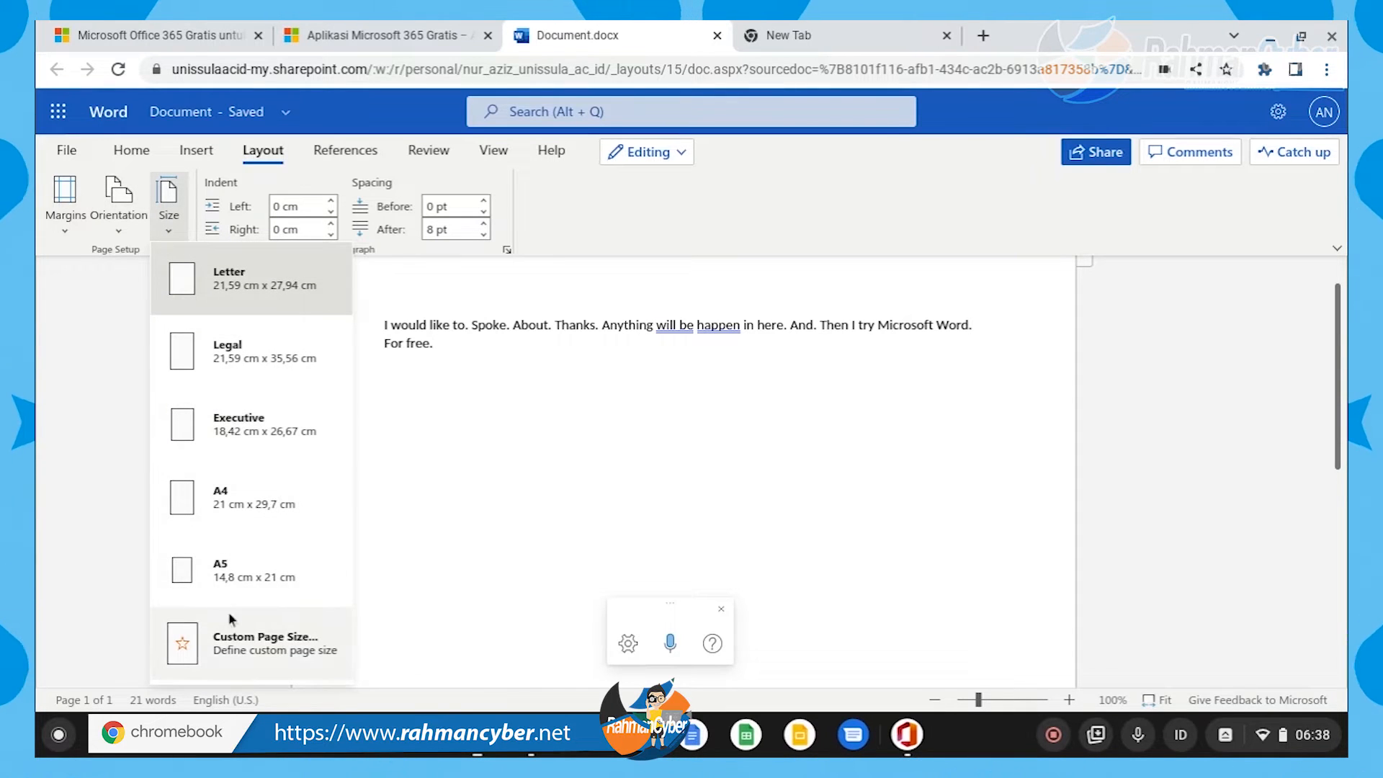
left_click(1228, 230)
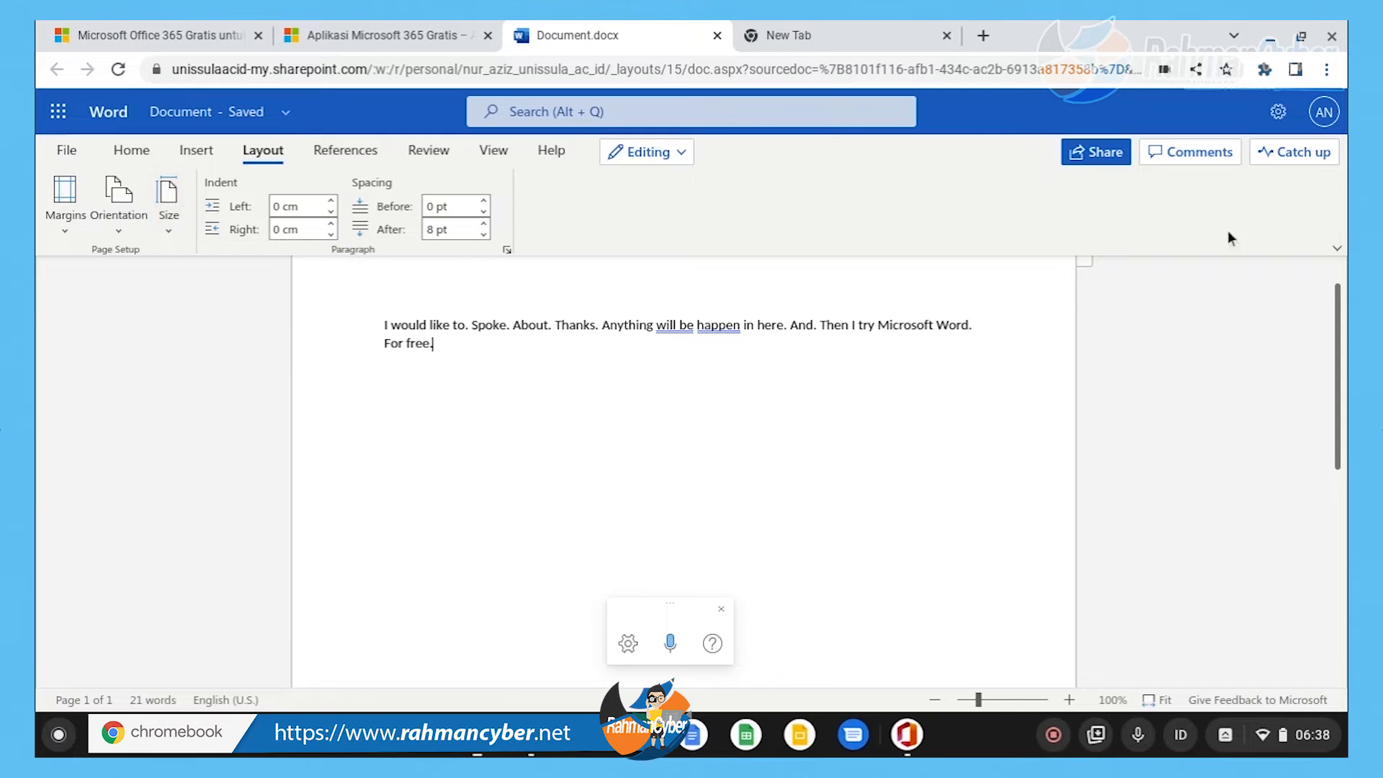
Step: Switch to the Simplified Ribbon and view the table of contents options and the other reference tools
left_click(1337, 248)
left_click(1307, 334)
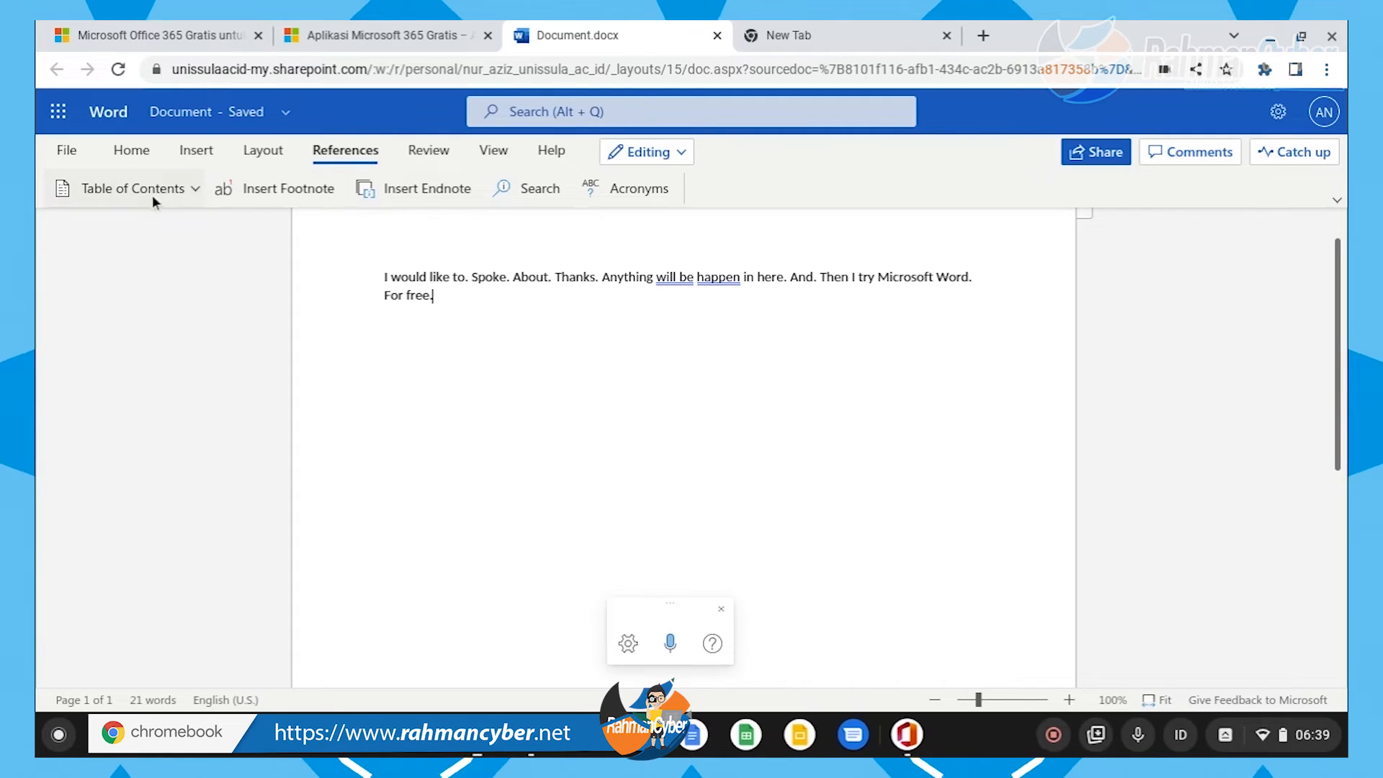
left_click(194, 191)
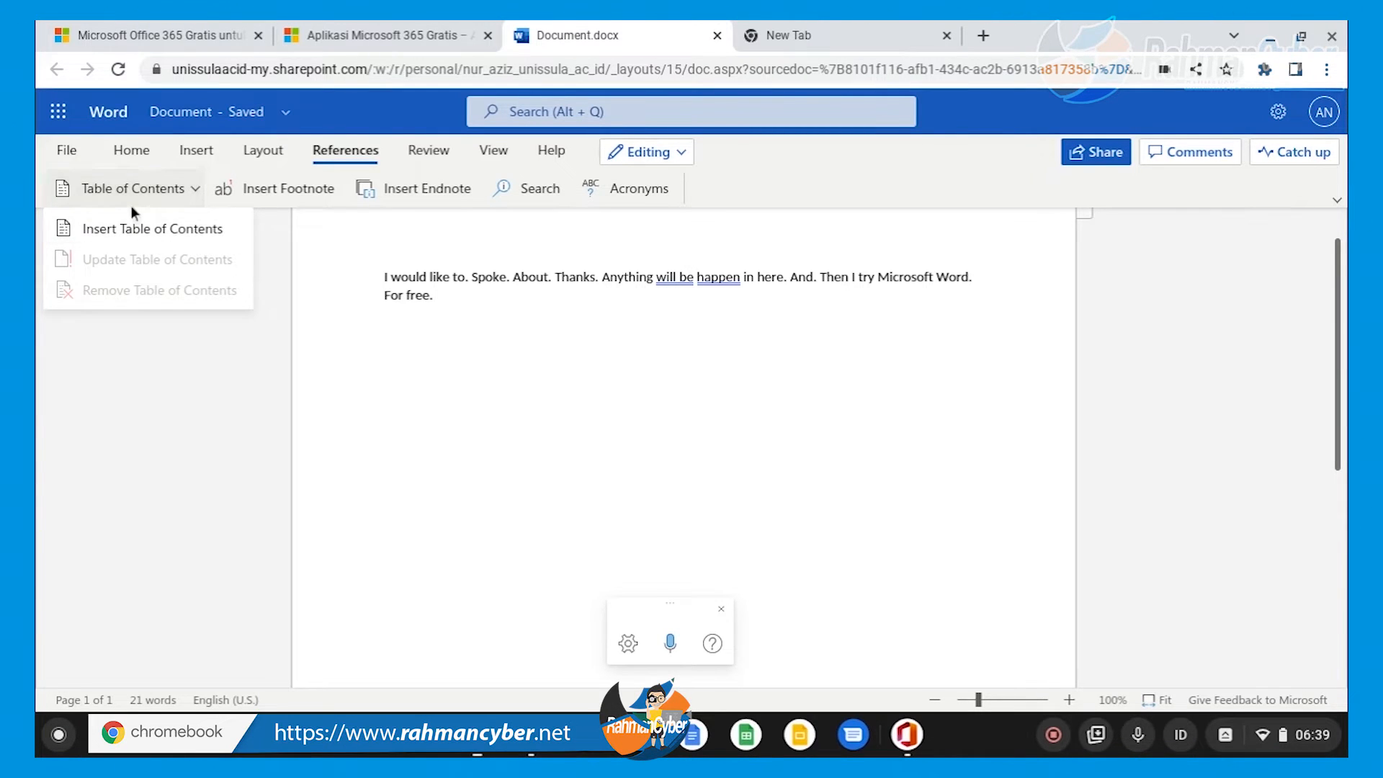
left_click(129, 151)
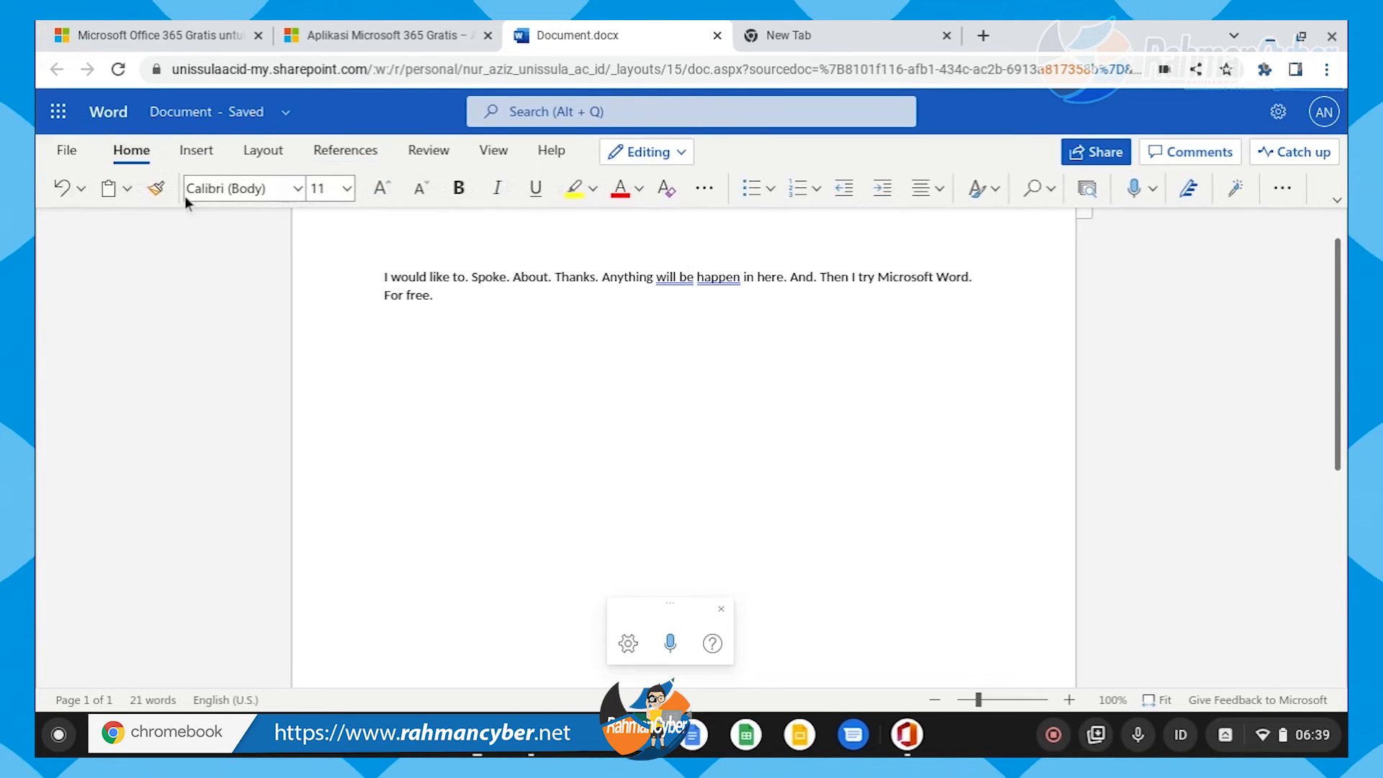
left_click(330, 149)
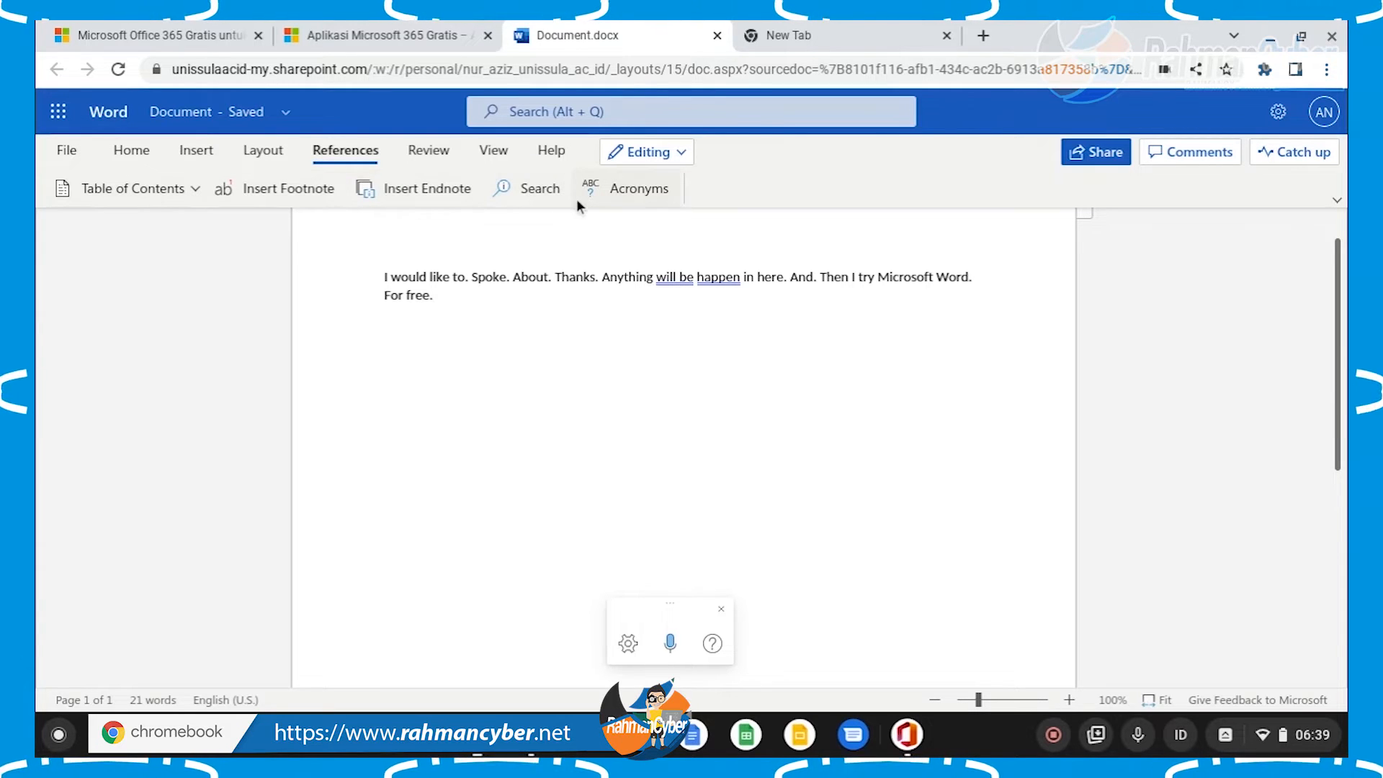
Step: Switch to the Classic Ribbon and view the Editor commands and the AutoCorrect options without changing them
left_click(1336, 201)
left_click(1294, 259)
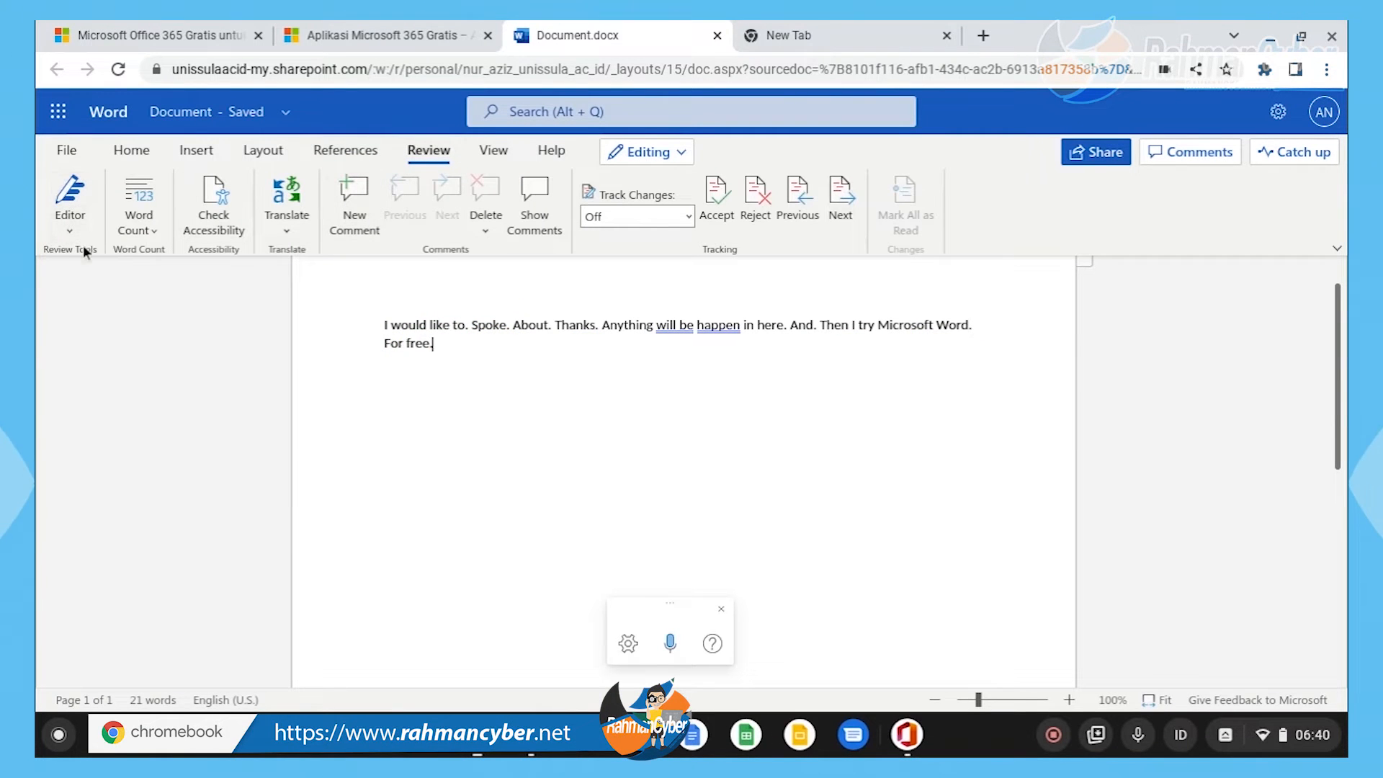
left_click(69, 232)
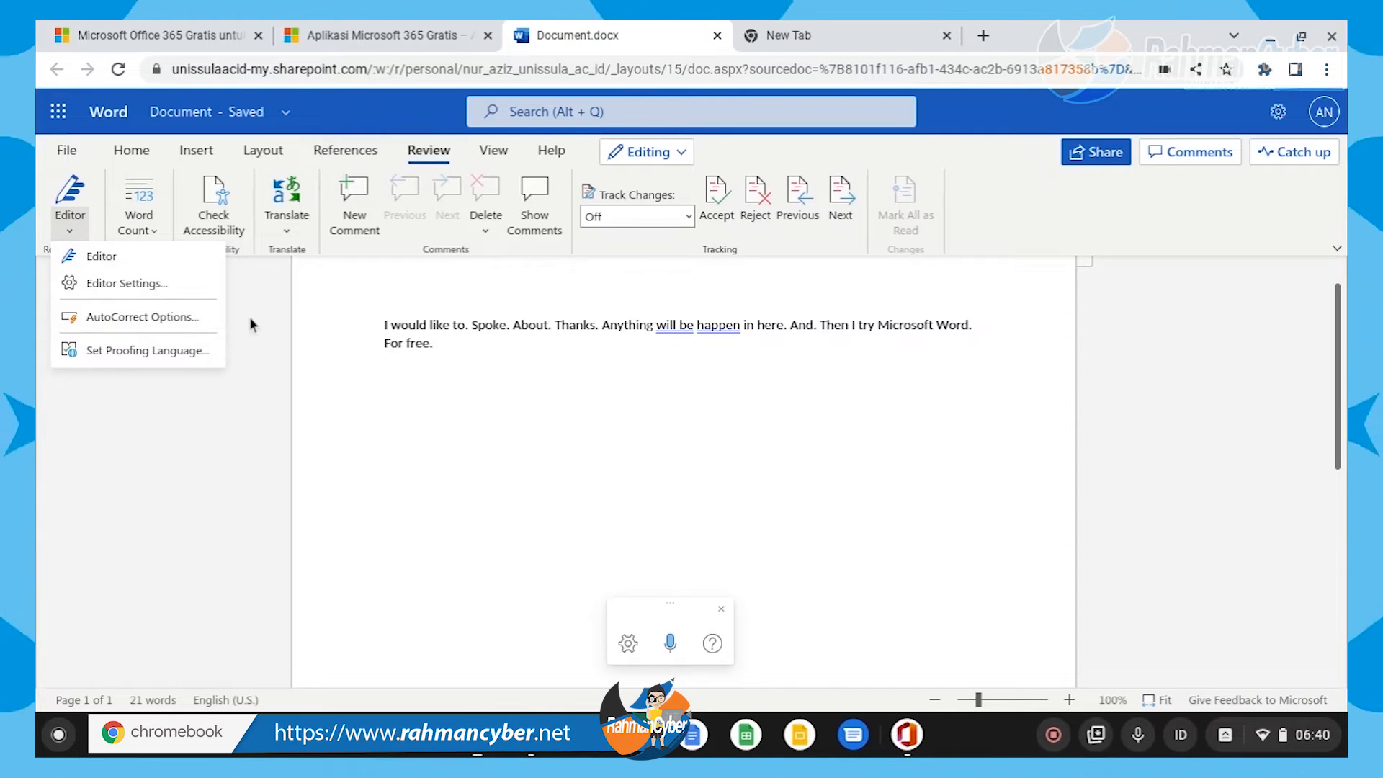
left_click(173, 317)
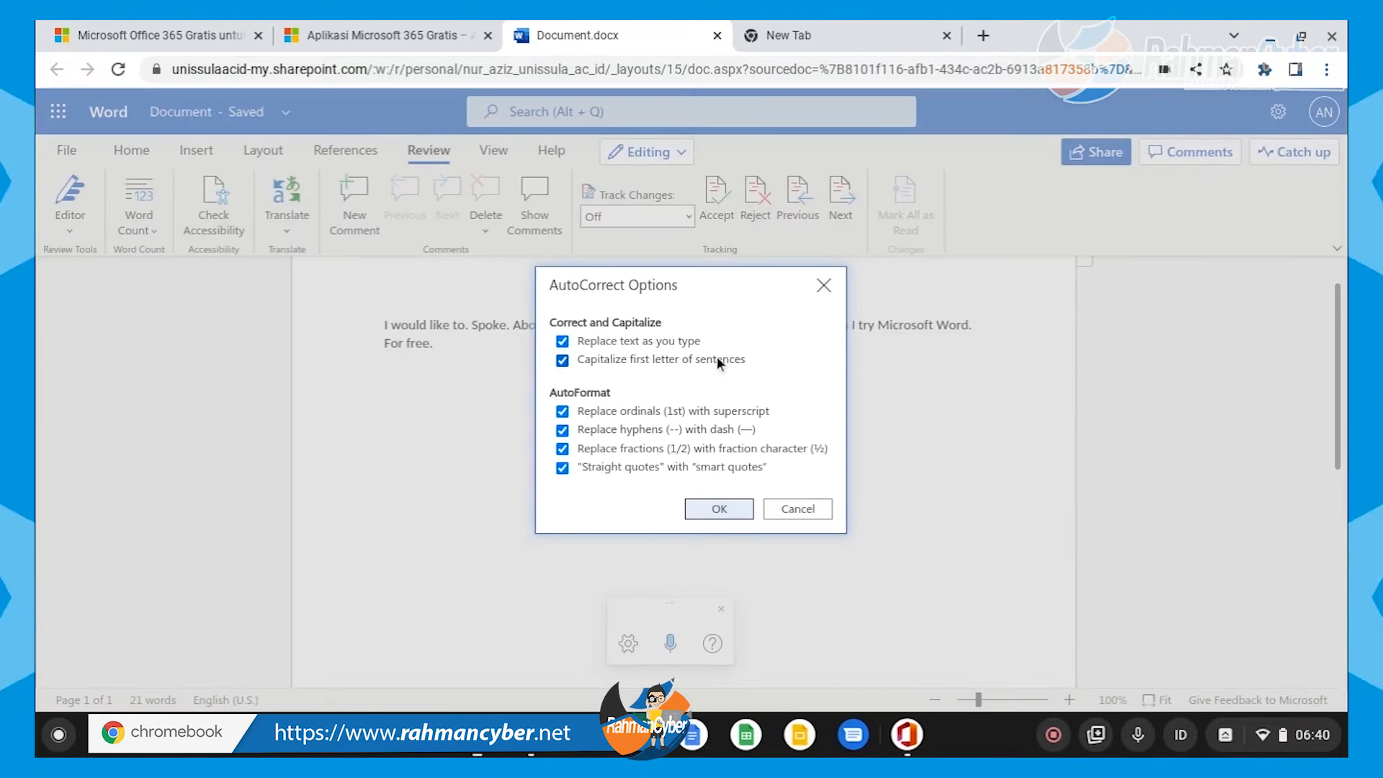
left_click(823, 286)
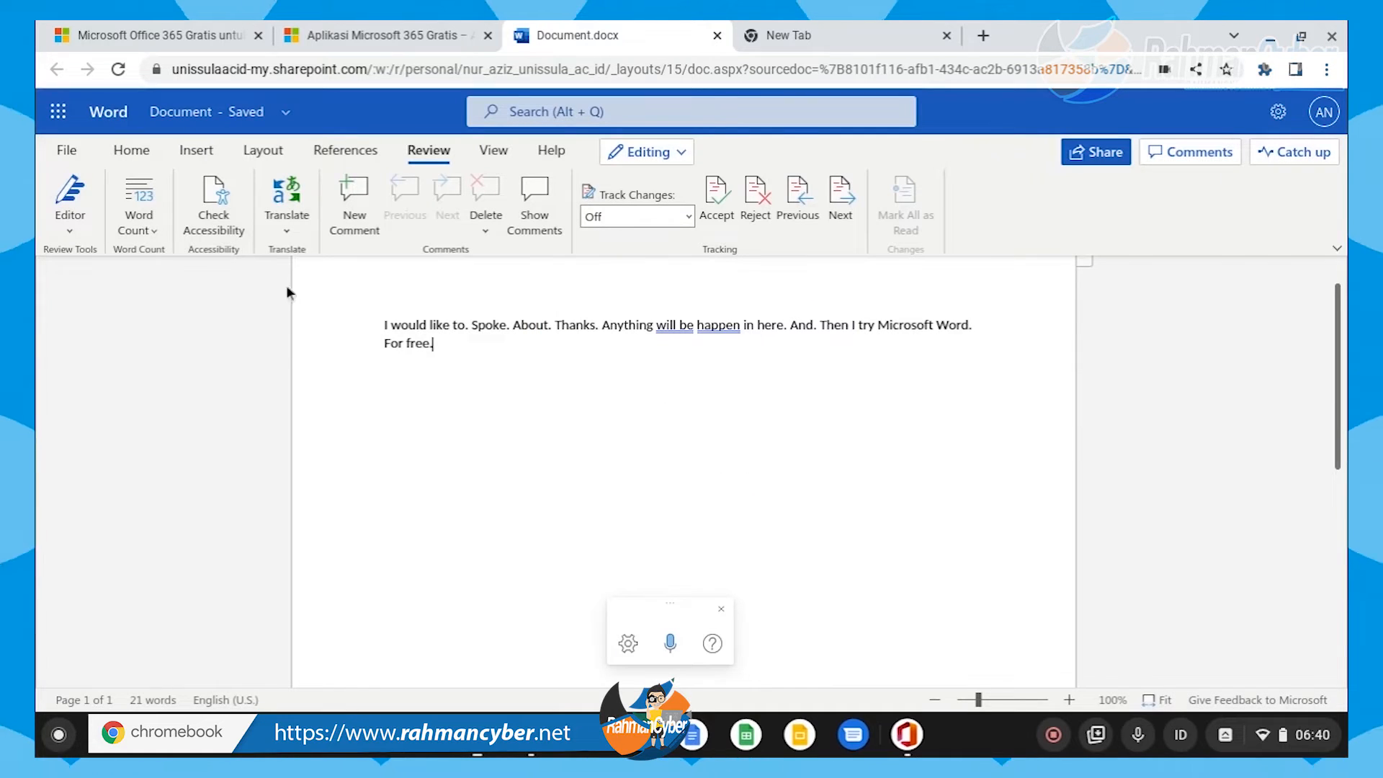
Step: View the word count options and compare the review tools in the Simplified Ribbon and the Classic Ribbon
left_click(152, 227)
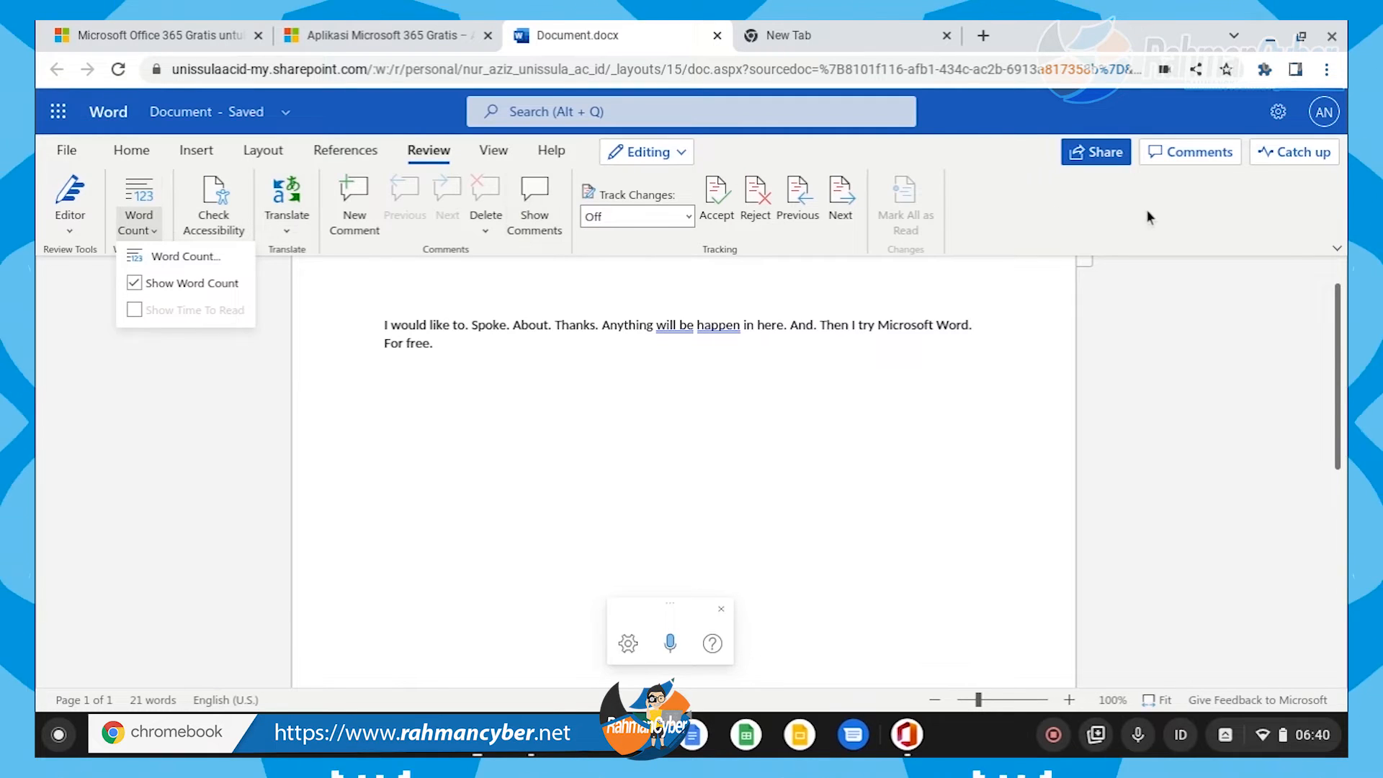
left_click(1335, 248)
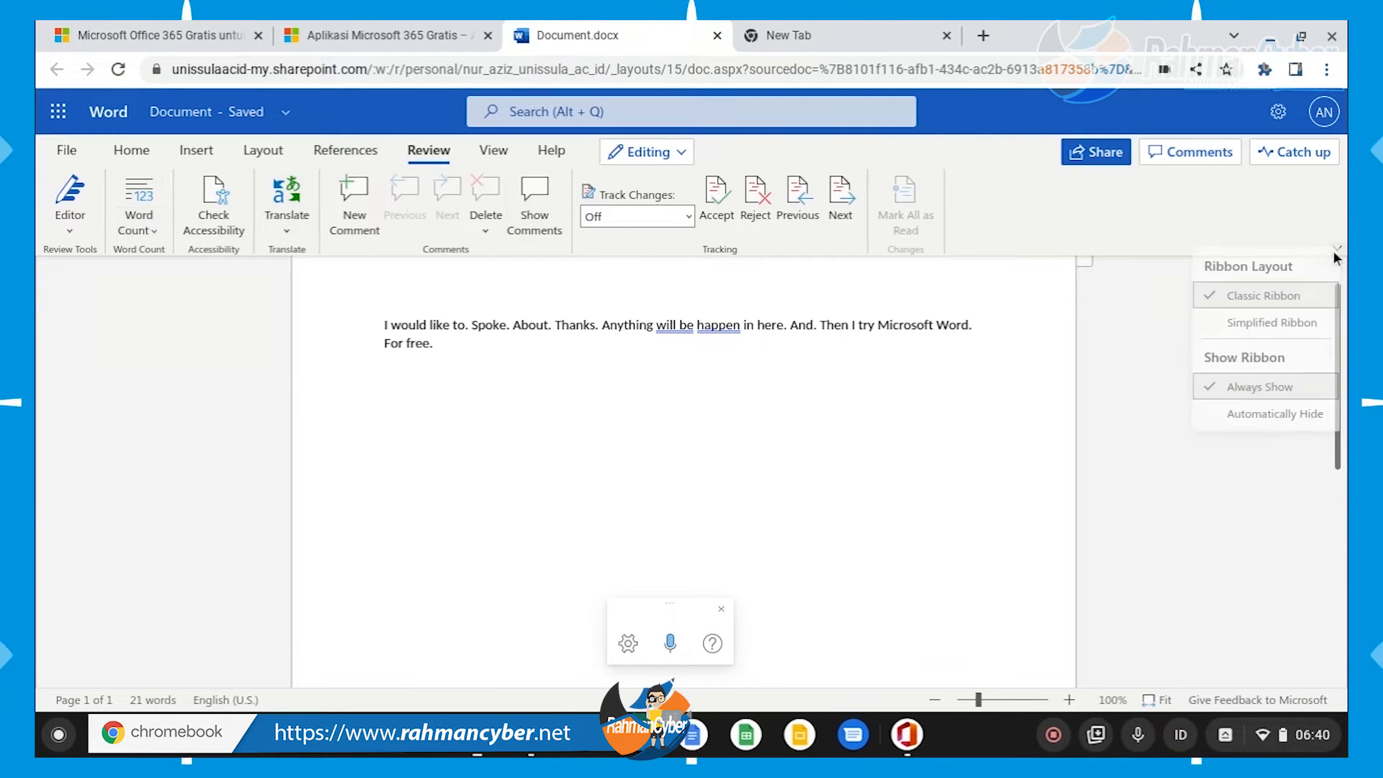
left_click(1288, 332)
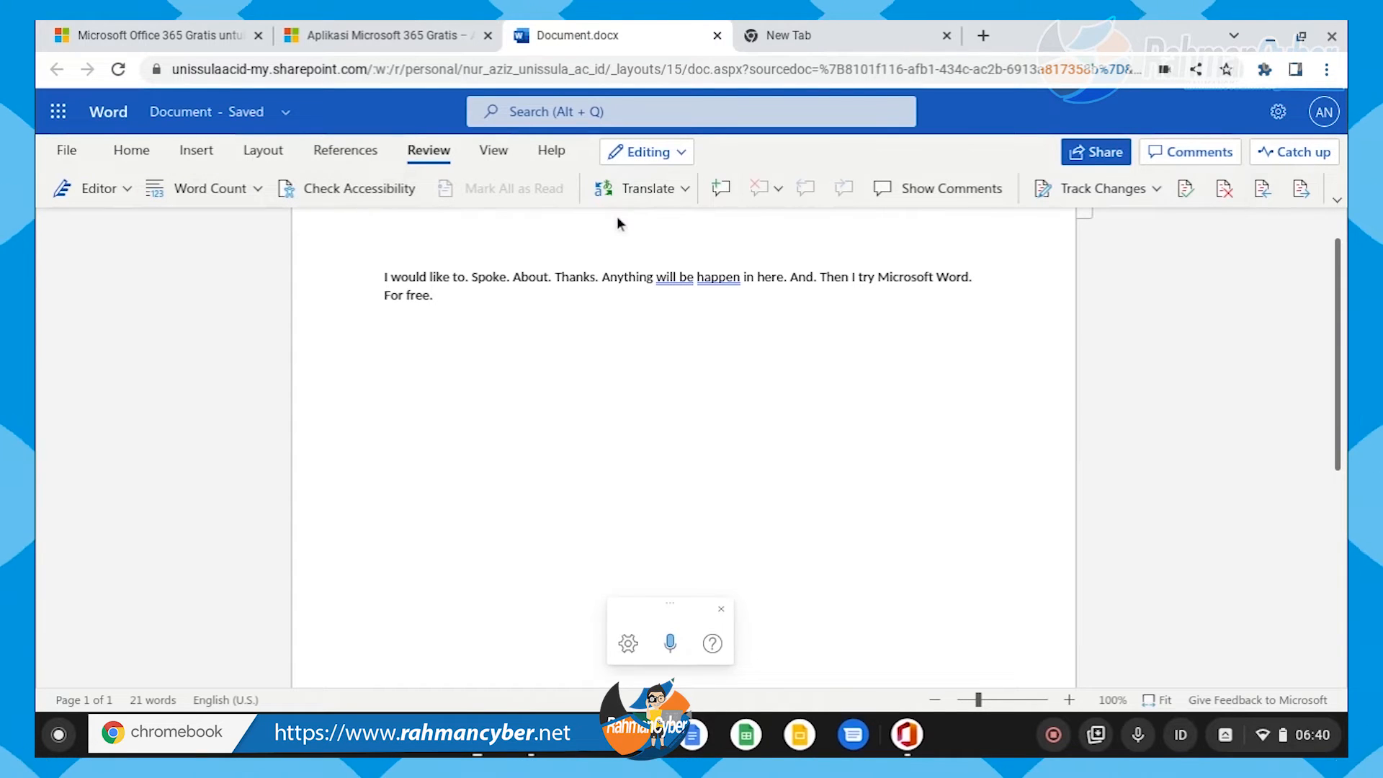
left_click(1337, 202)
left_click(1296, 254)
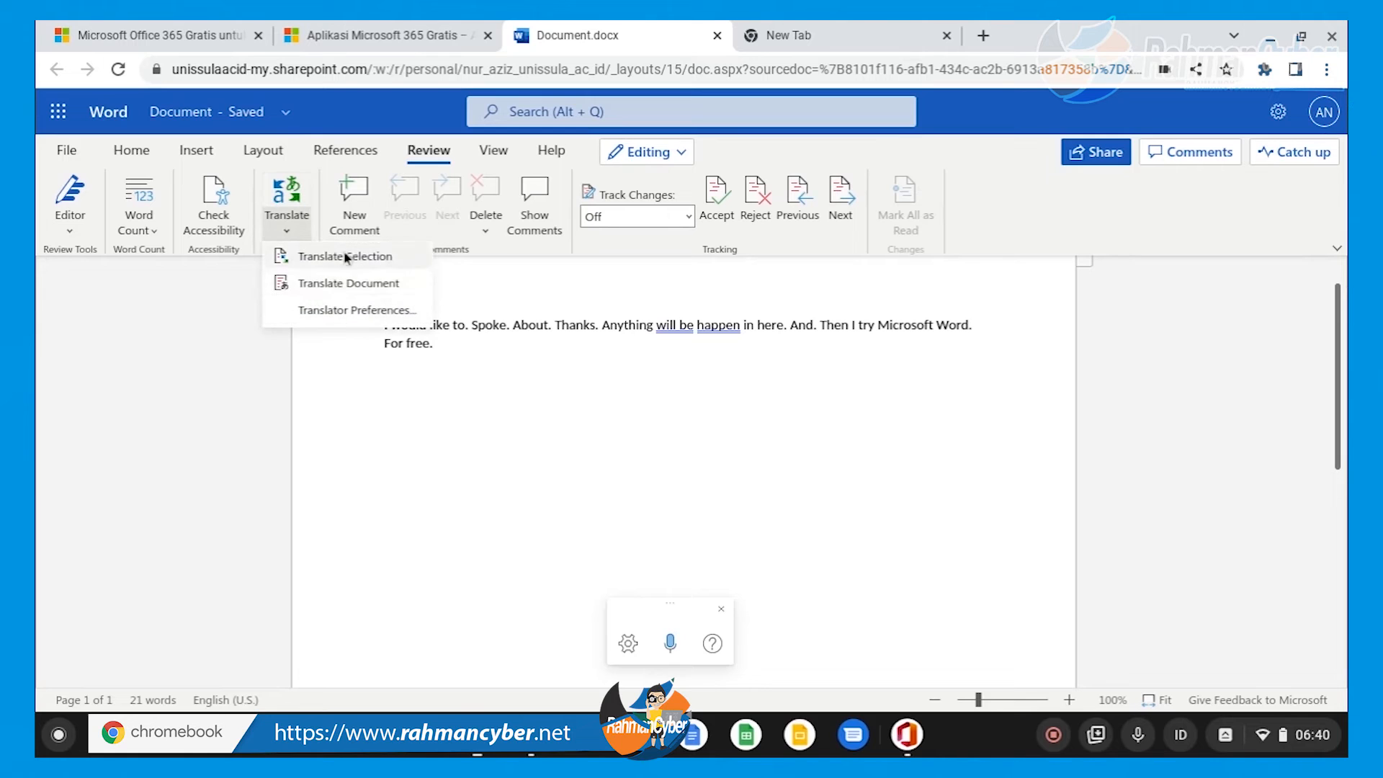
Step: Select the whole English paragraph and translate the selection into Indonesian with the Translator
left_click(506, 347)
left_click_drag(506, 347, 370, 330)
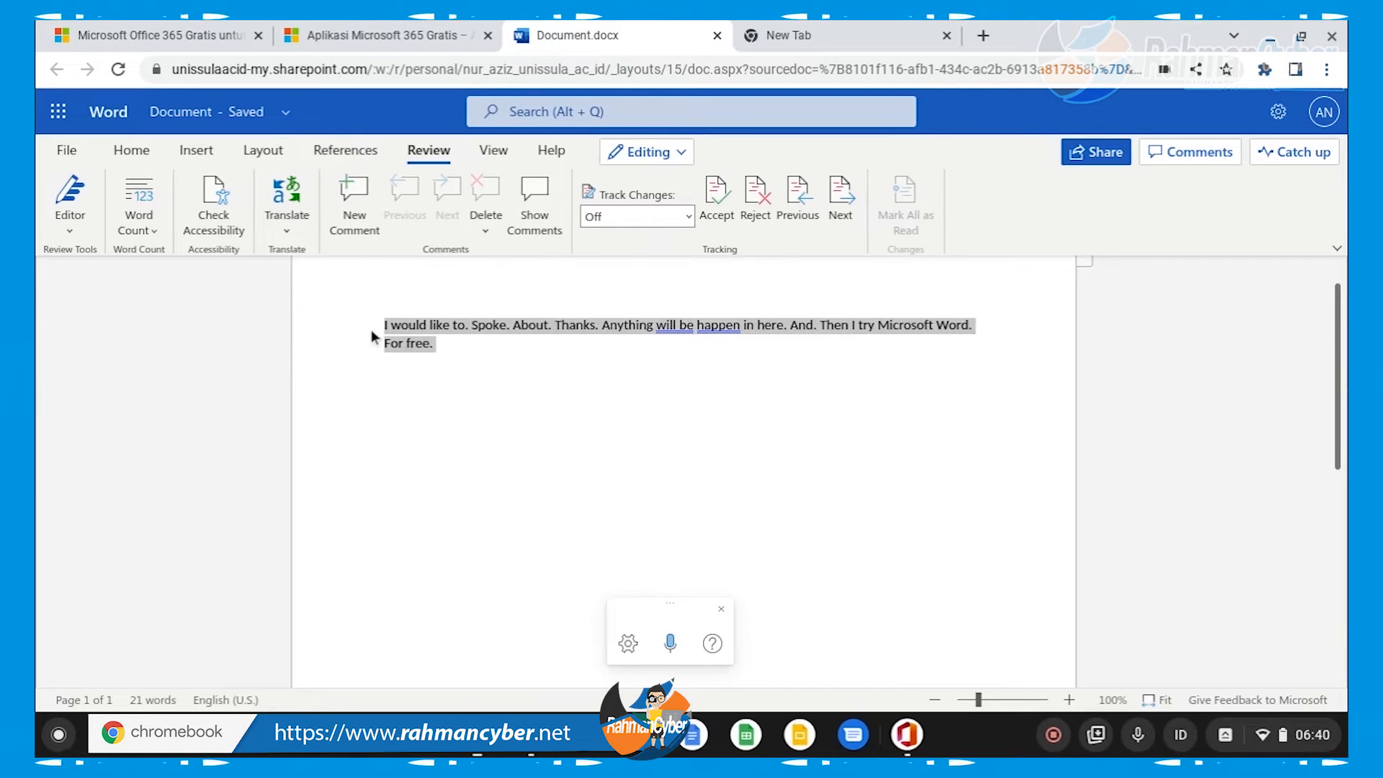
left_click(286, 230)
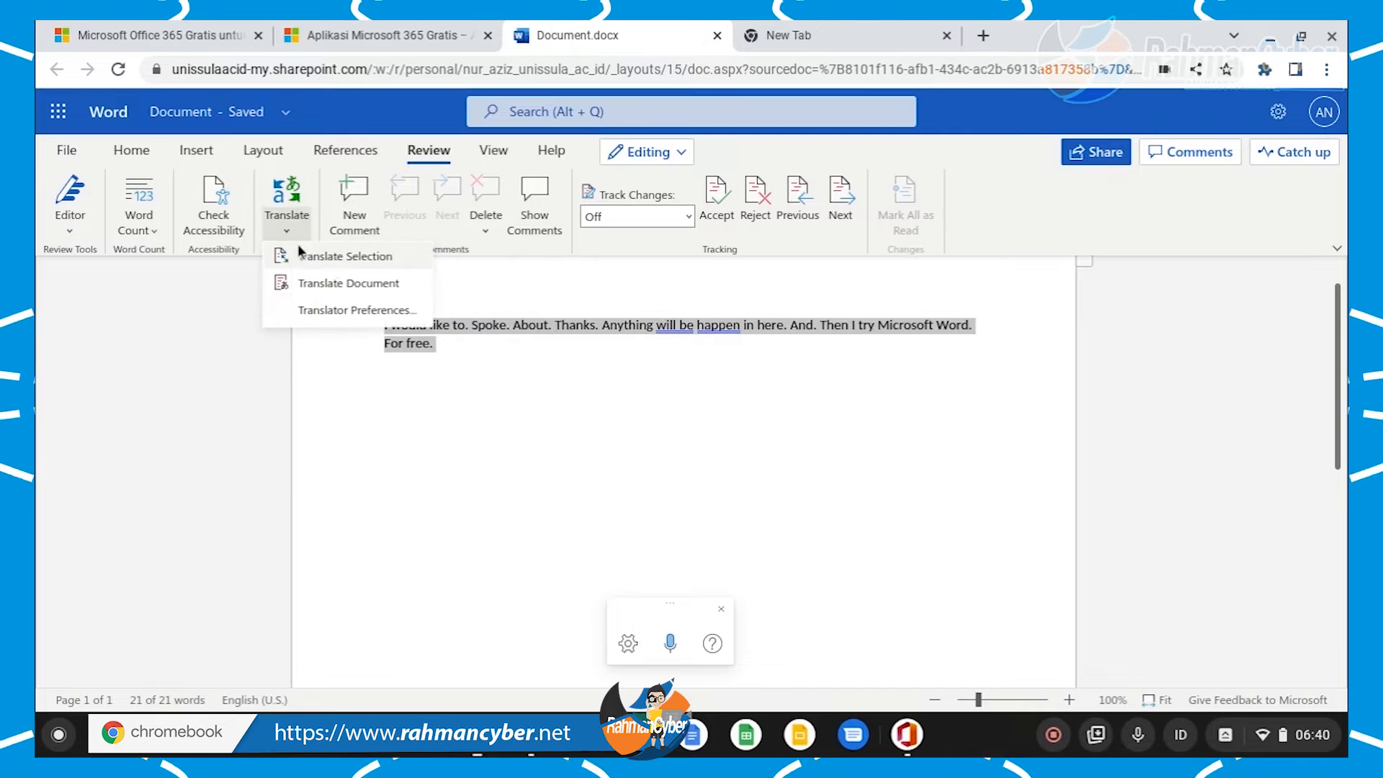
left_click(359, 256)
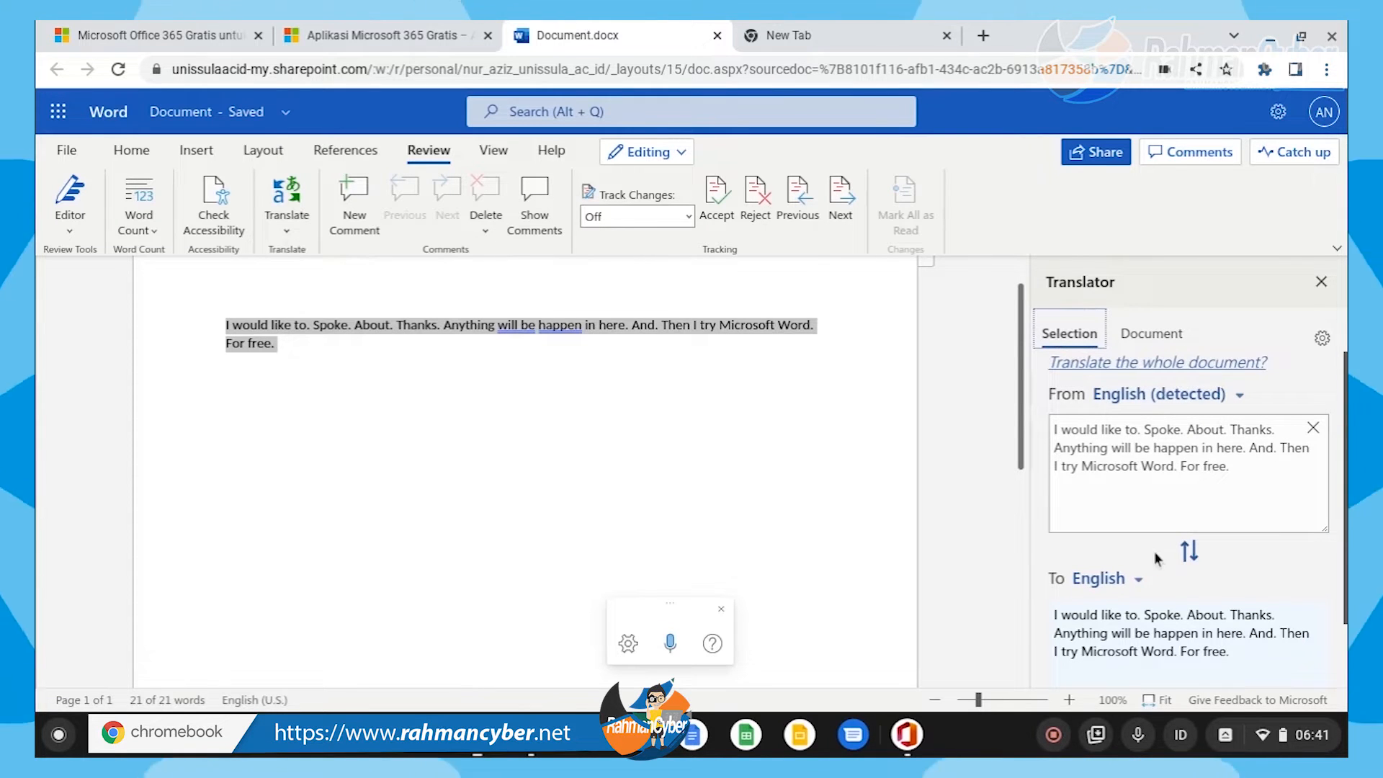
left_click(1135, 578)
scroll(1152, 504, "down", 5)
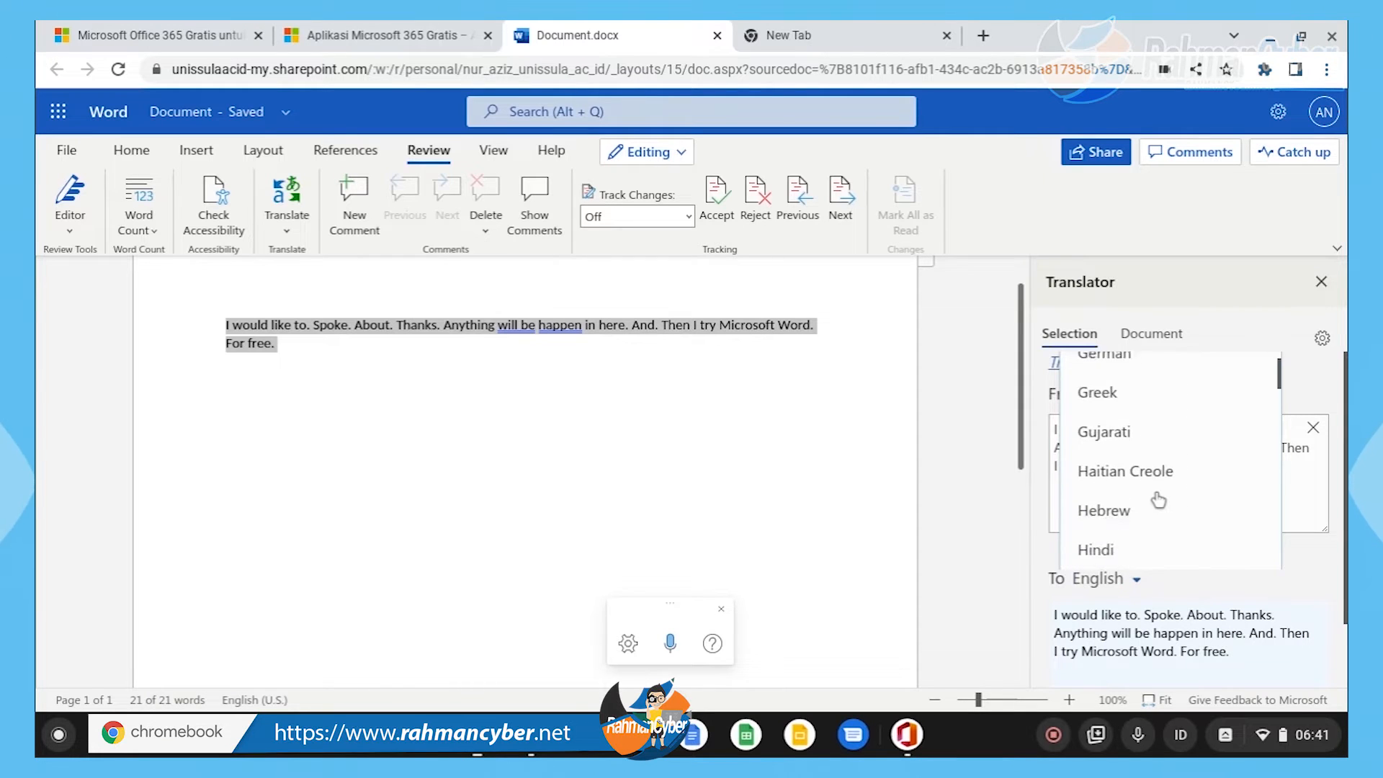
scroll(1156, 497, "down", 1)
left_click(1151, 435)
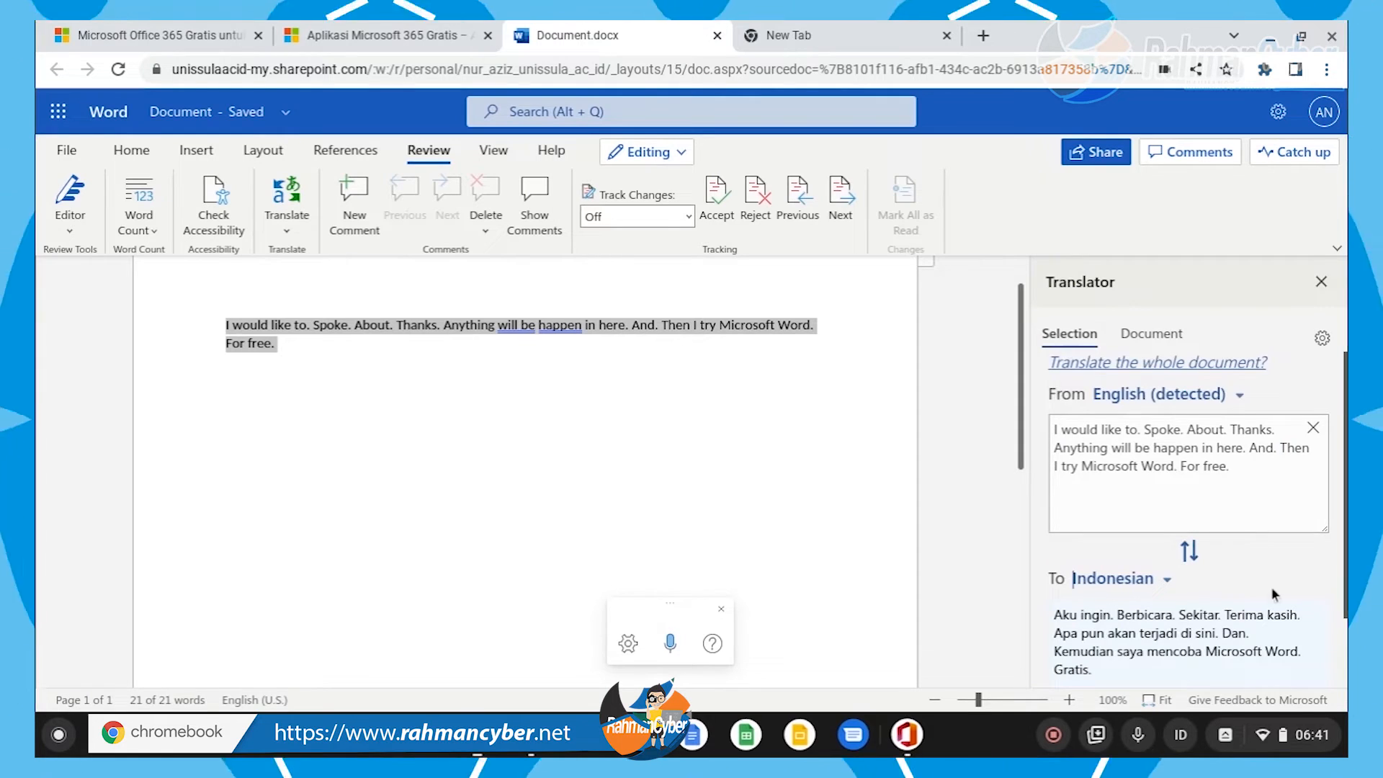
Step: Try inserting the Indonesian translation over the selected English paragraph and undo the replacement
scroll(1264, 548, "down", 1)
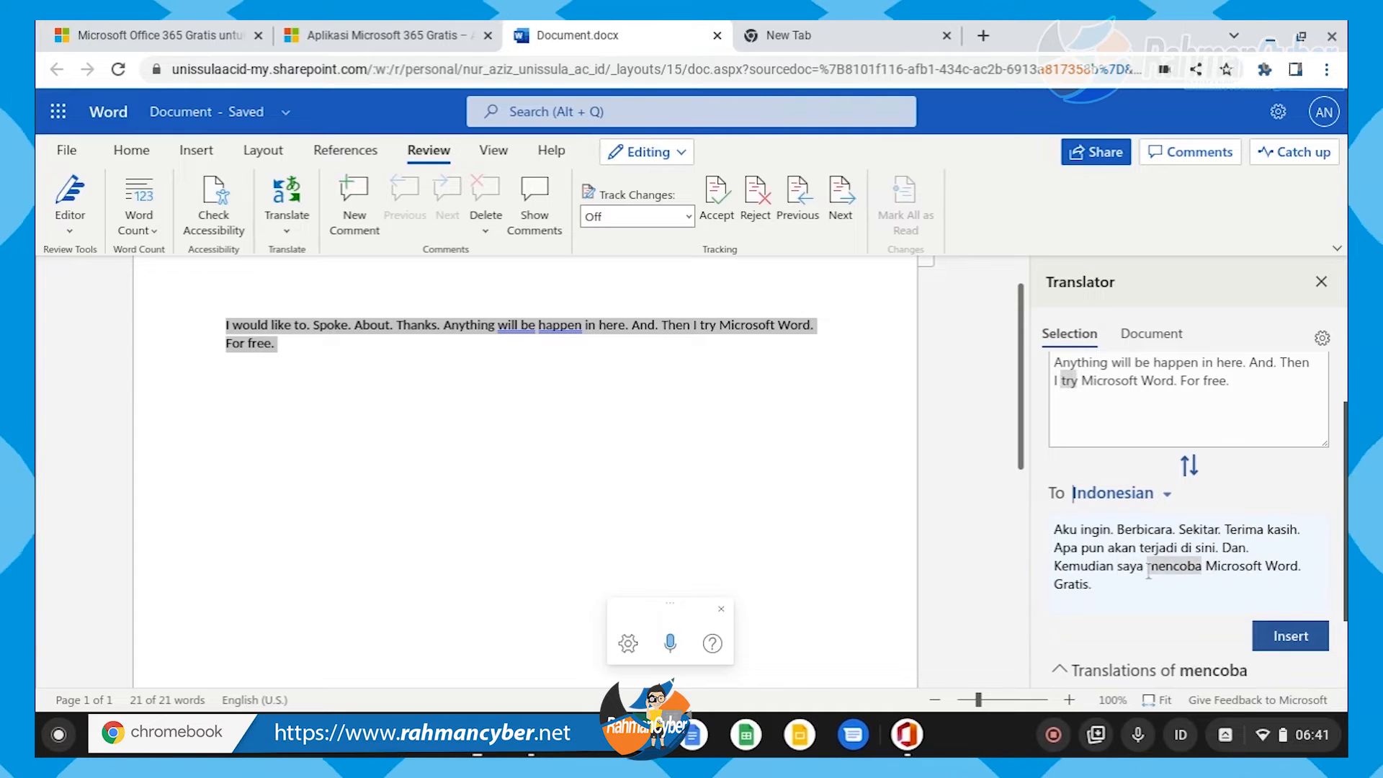
left_click(1289, 636)
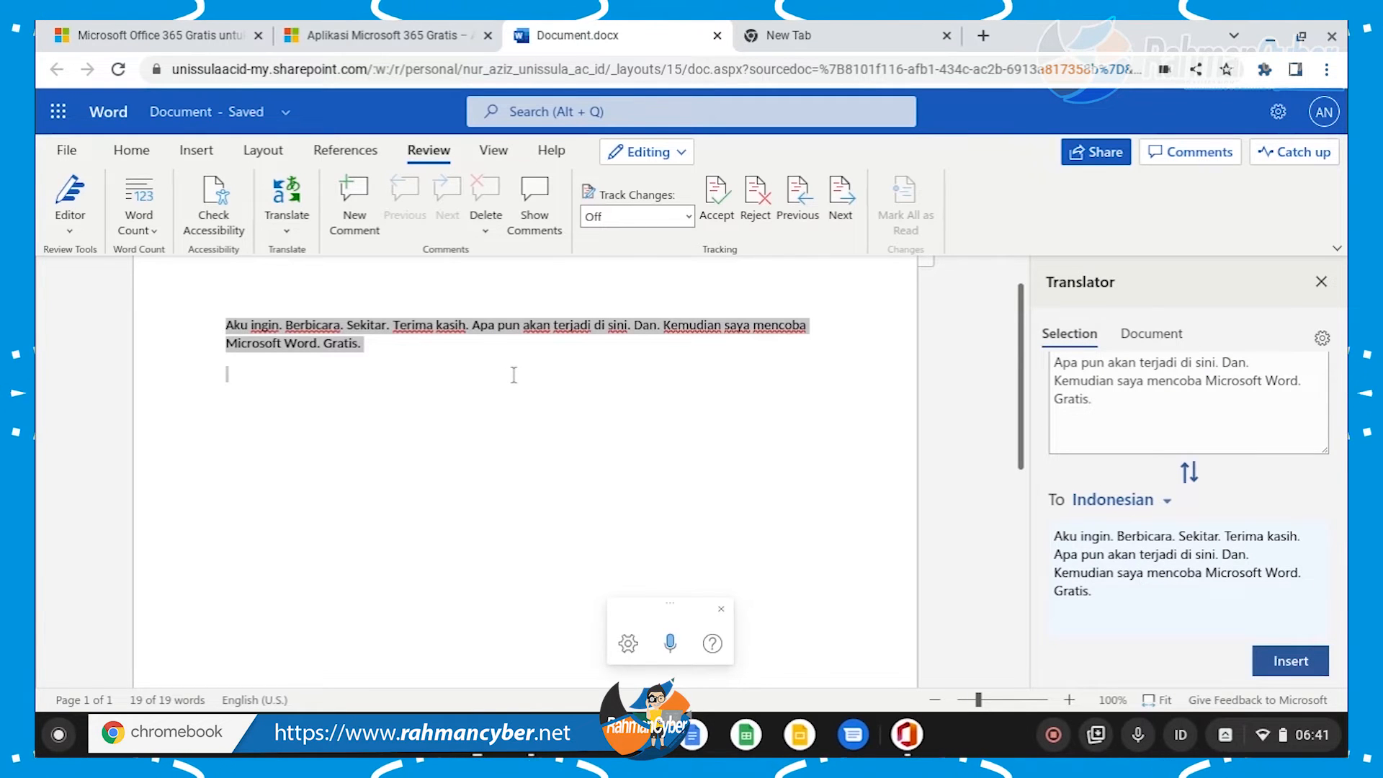
key("ctrl+z")
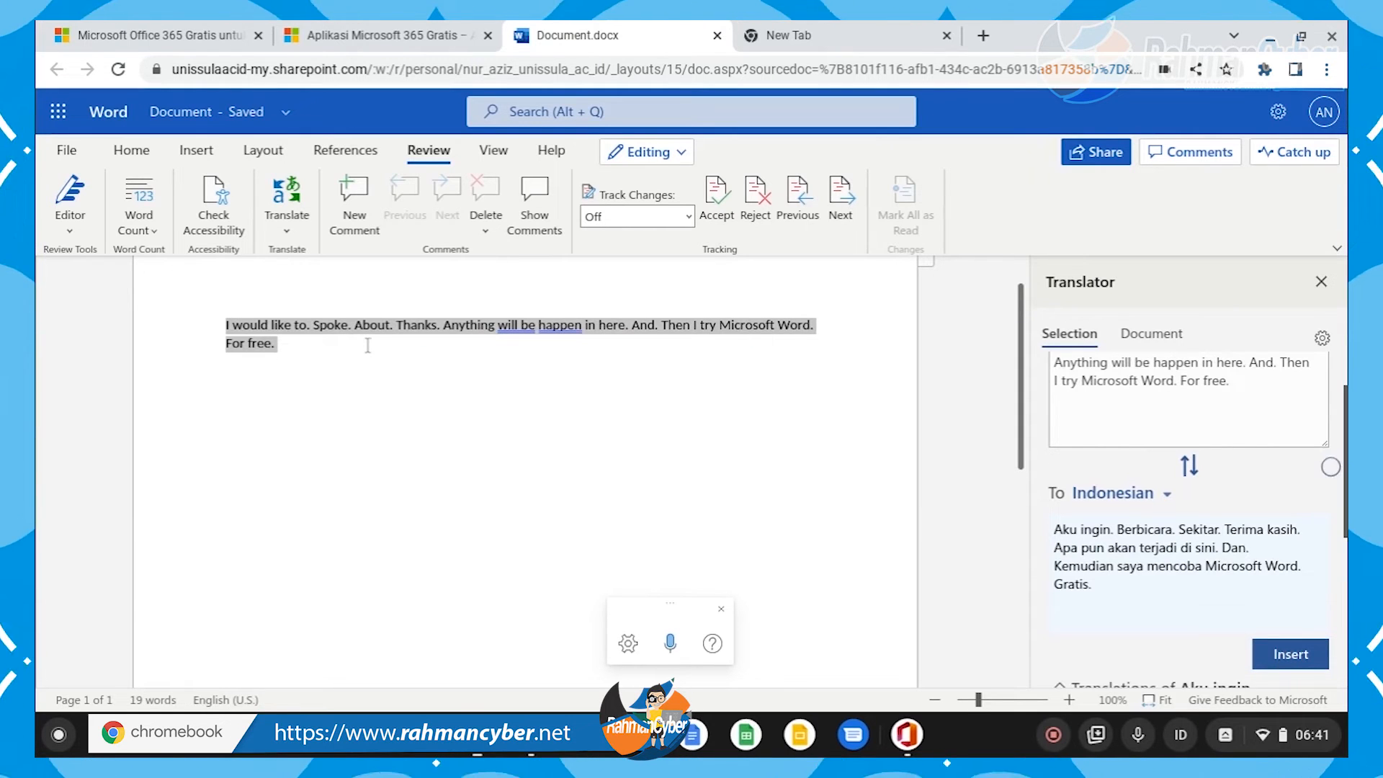
Step: Add two new lines below the English paragraph, insert the Indonesian translation there, and close the Translator
left_click(367, 346)
key("Return")
key("Return")
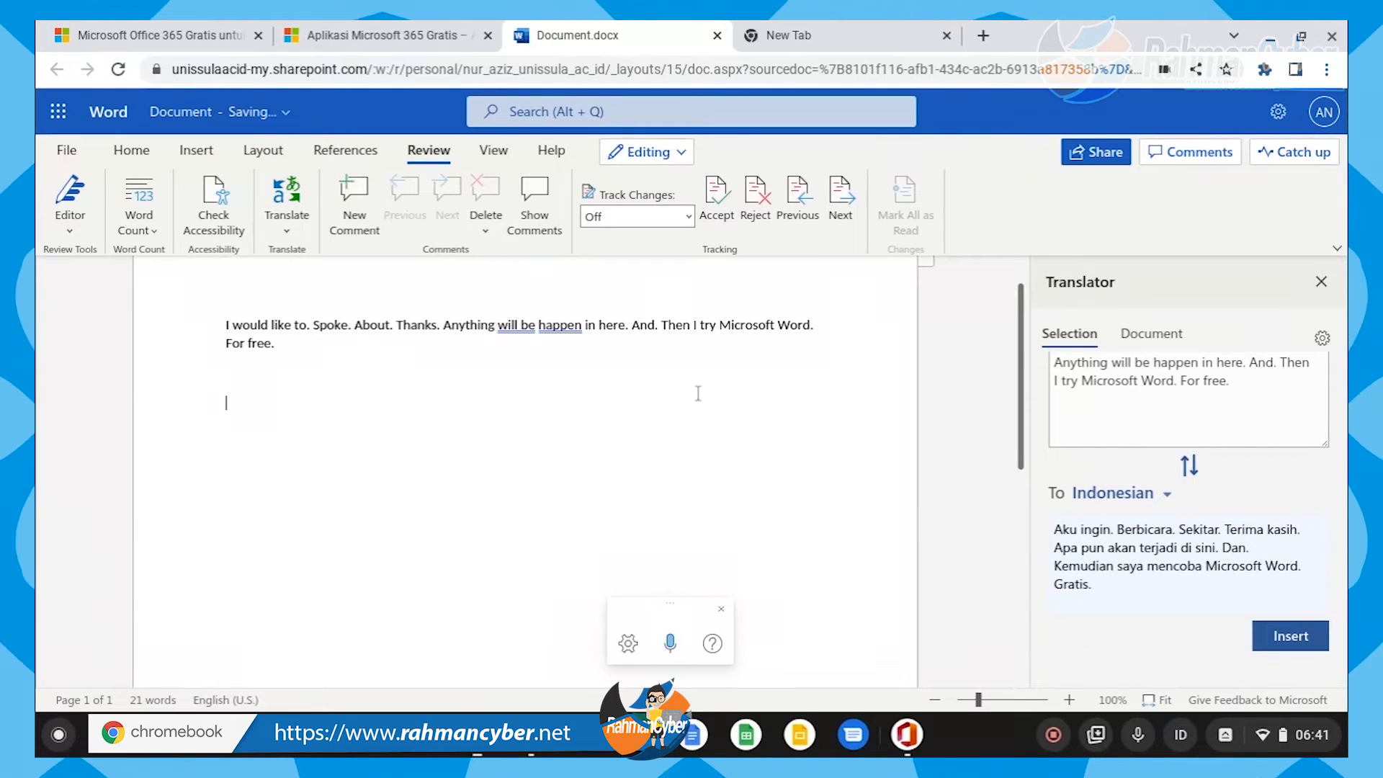
left_click(1277, 636)
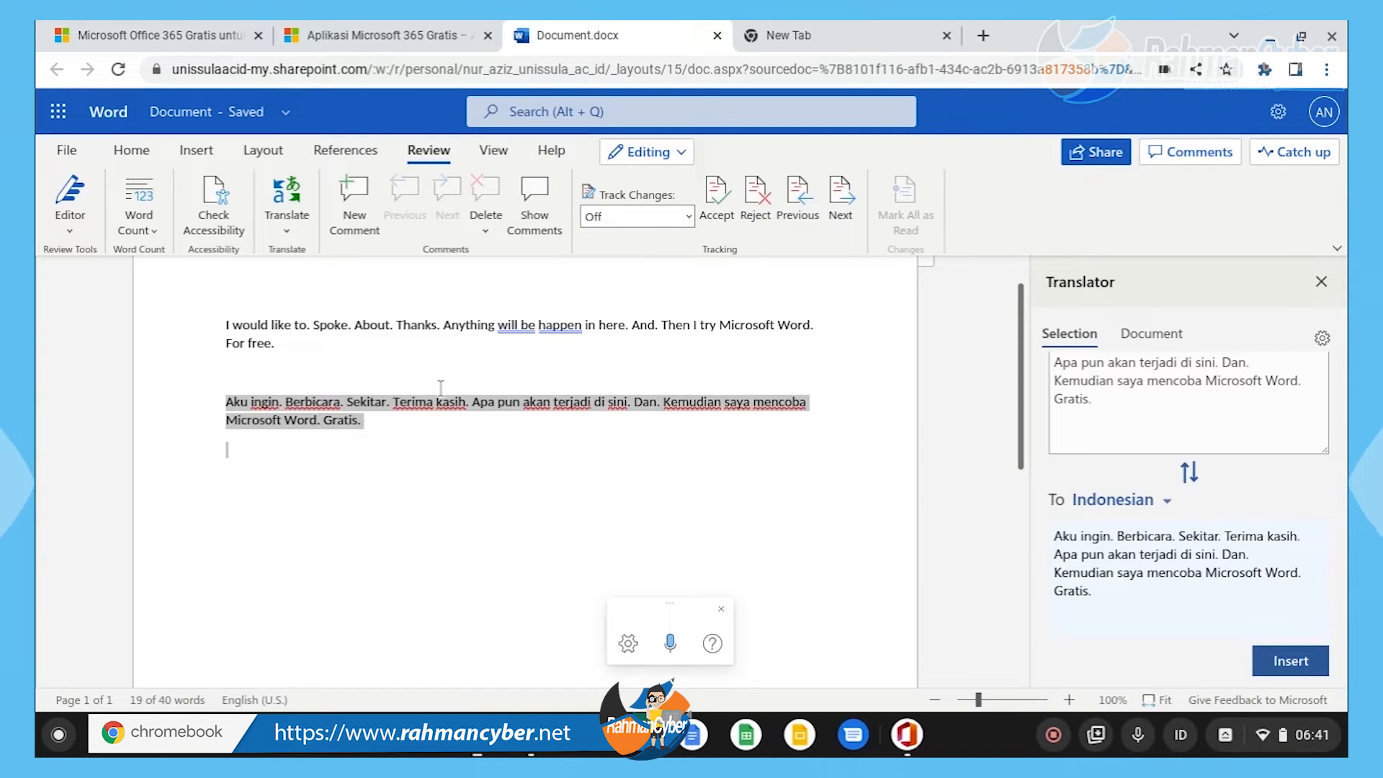
left_click(1322, 282)
Step: Compare the English paragraph with its Indonesian translation, highlighting each one in turn
left_click(566, 415)
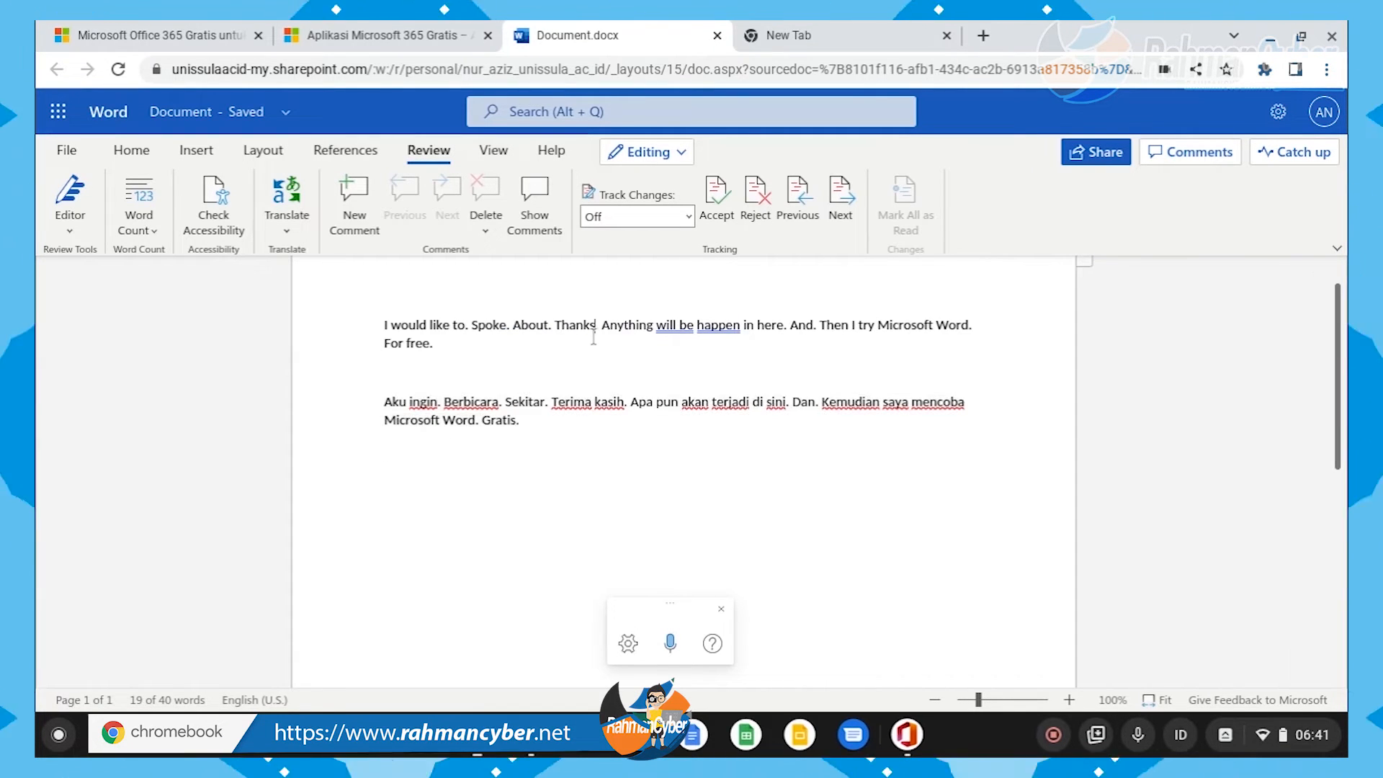
left_click_drag(559, 428, 364, 401)
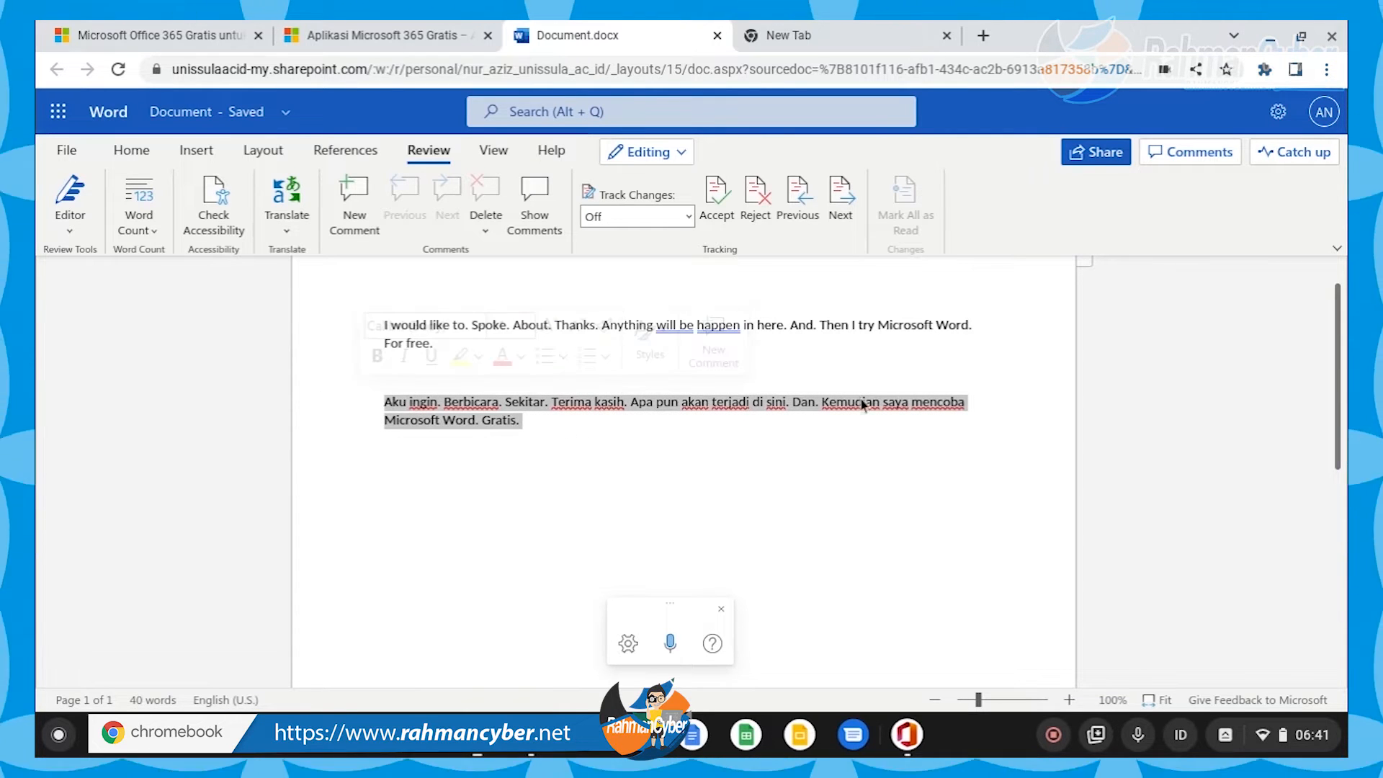
left_click(584, 339)
left_click_drag(476, 348, 380, 325)
scroll(380, 328, "up", 1)
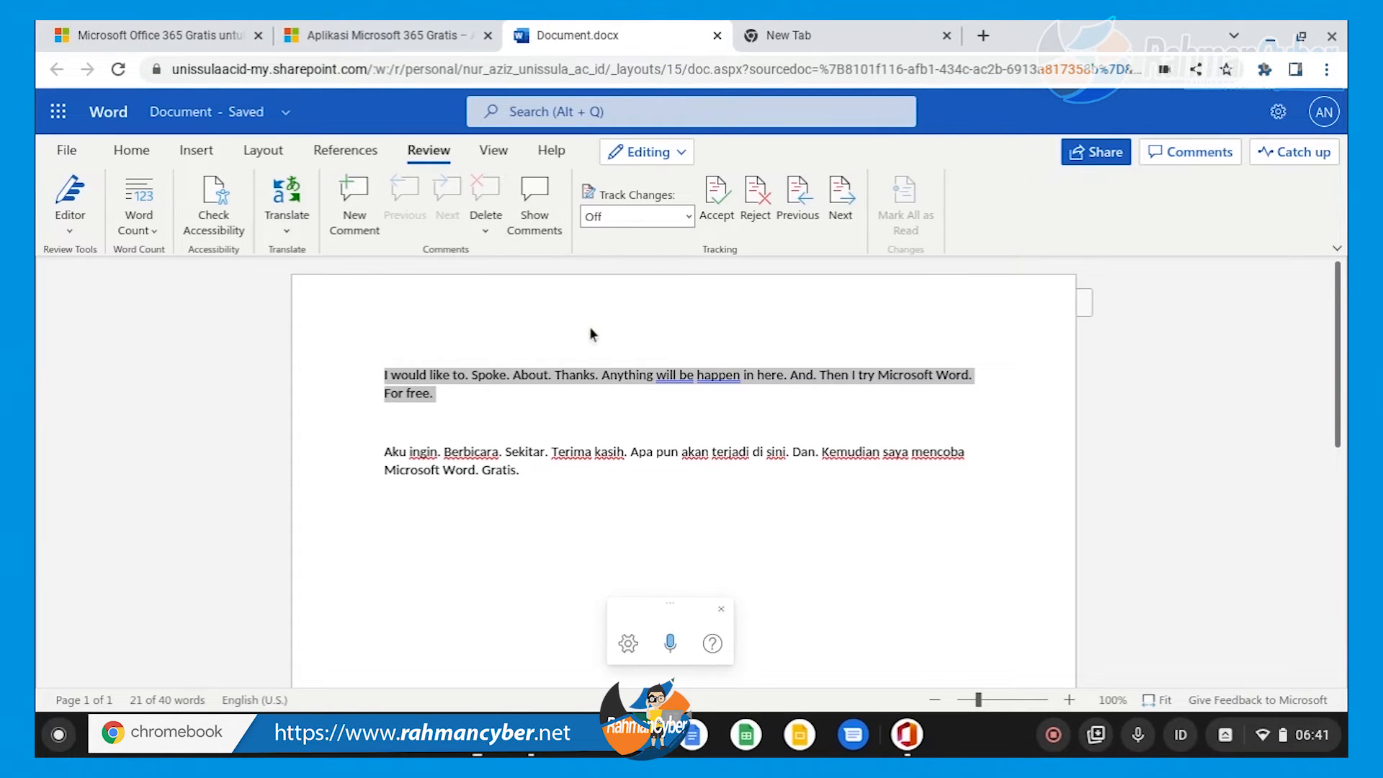
scroll(704, 412, "down", 1)
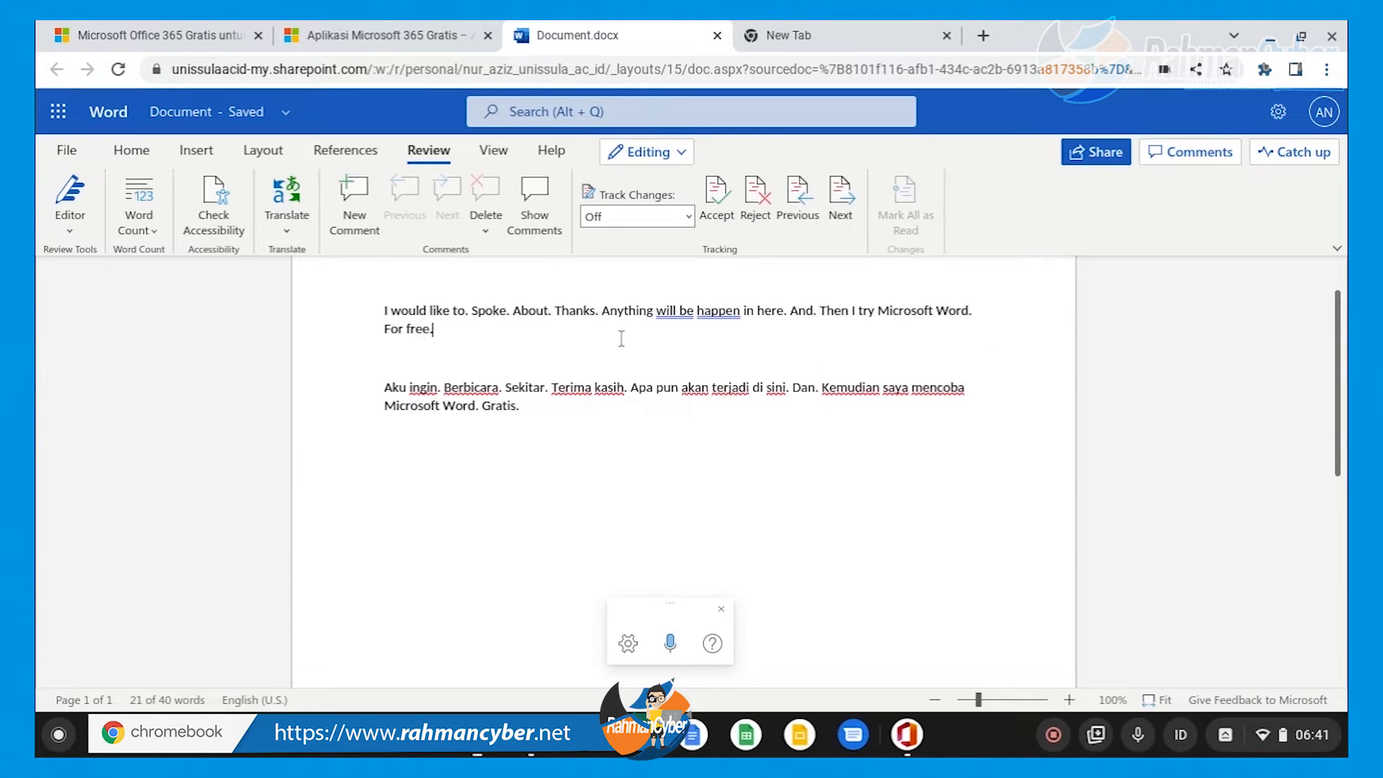
left_click(370, 270)
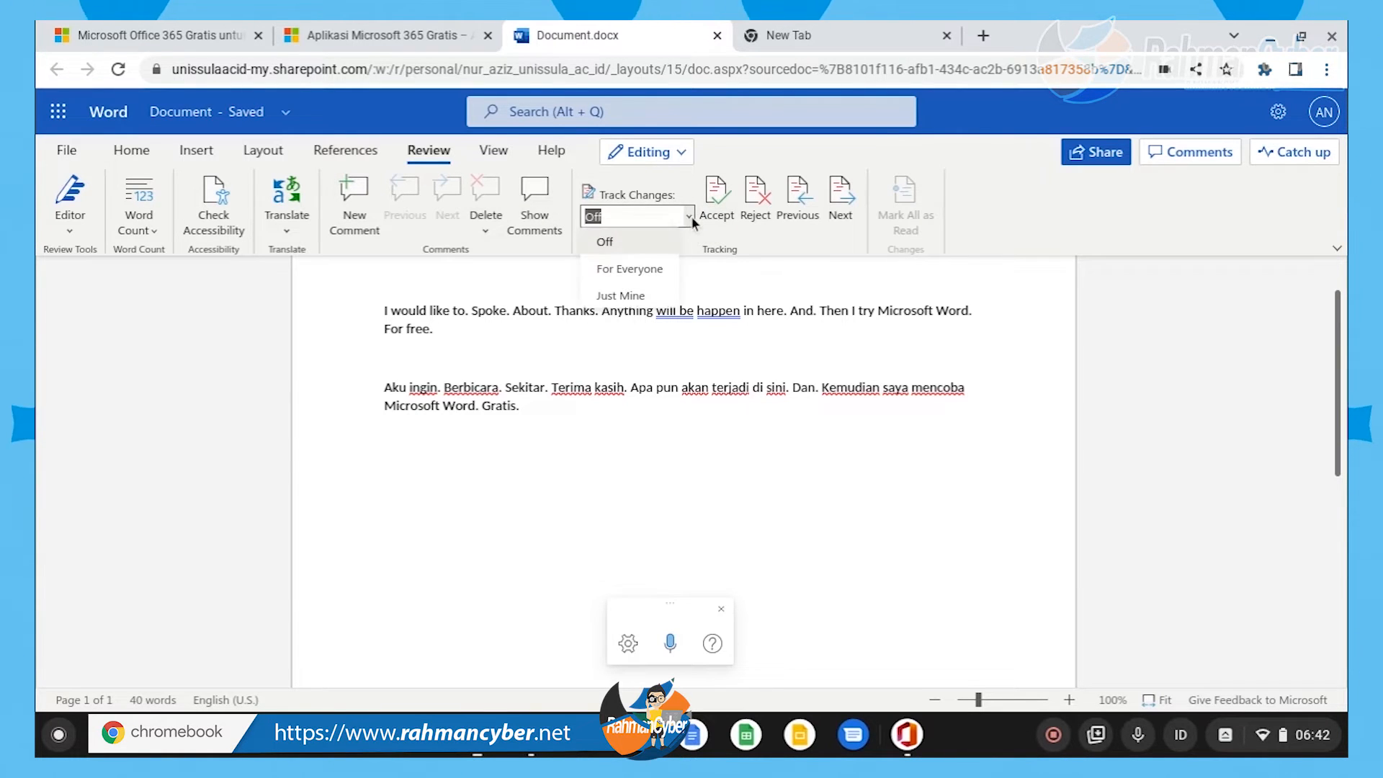
Step: Dismiss the Track Changes options, switch the ribbon to the simplified layout, and view the available zoom levels
left_click(852, 232)
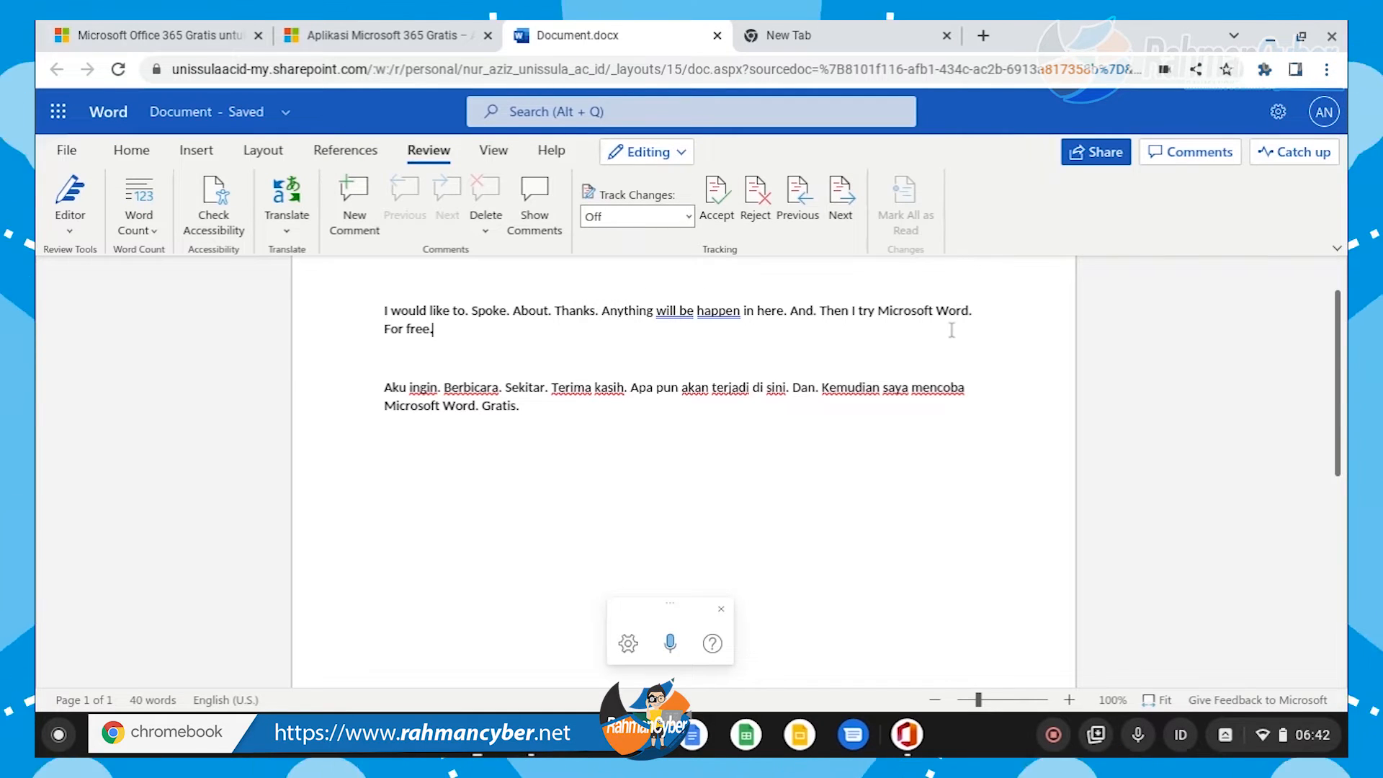
left_click(1338, 250)
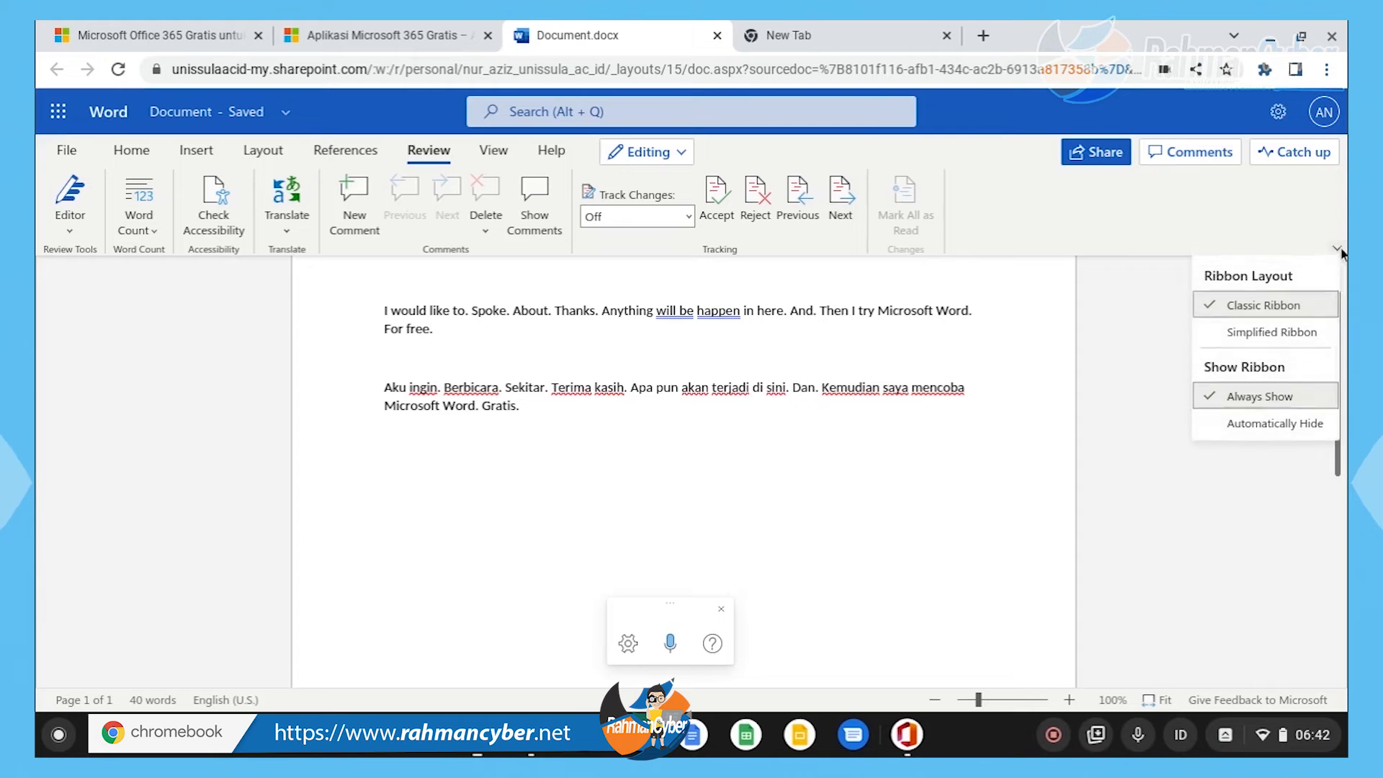
left_click(1279, 331)
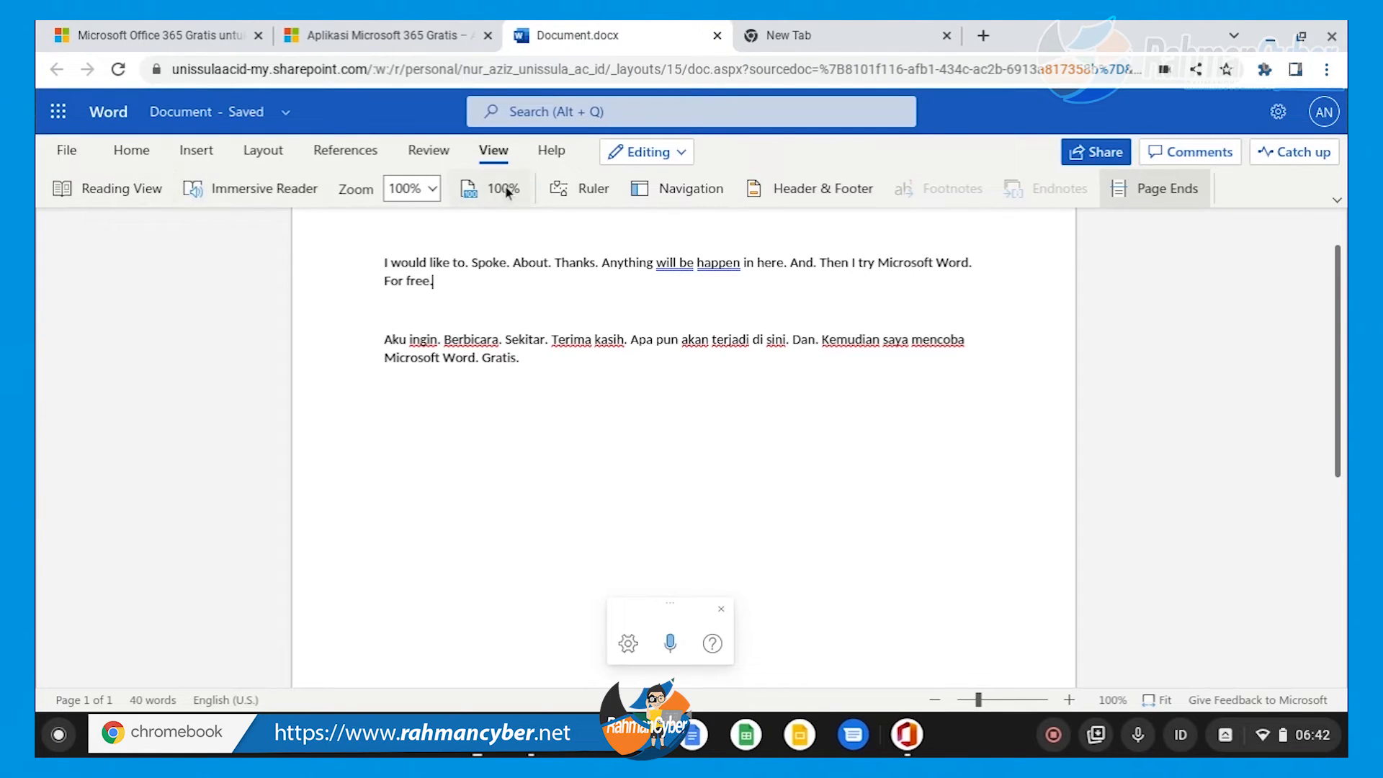
left_click(432, 189)
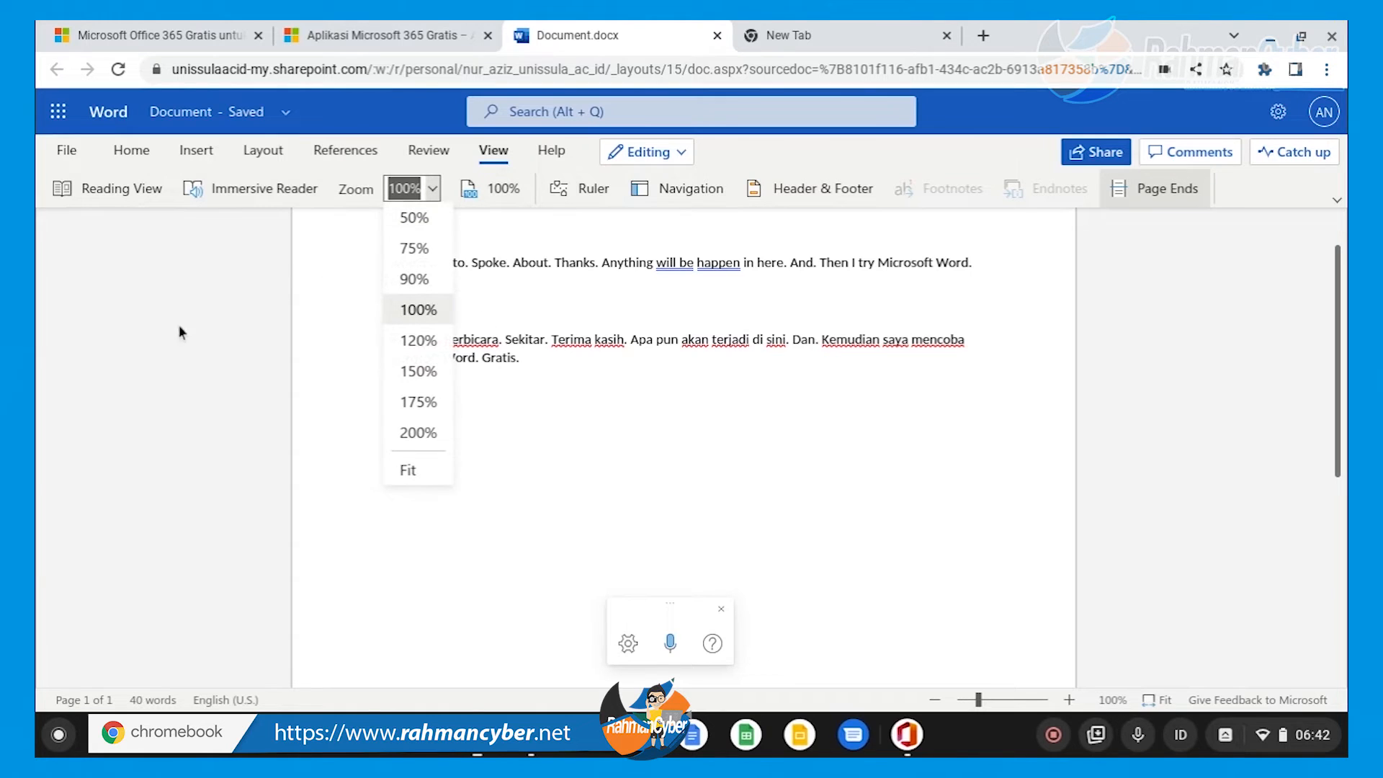
left_click(891, 160)
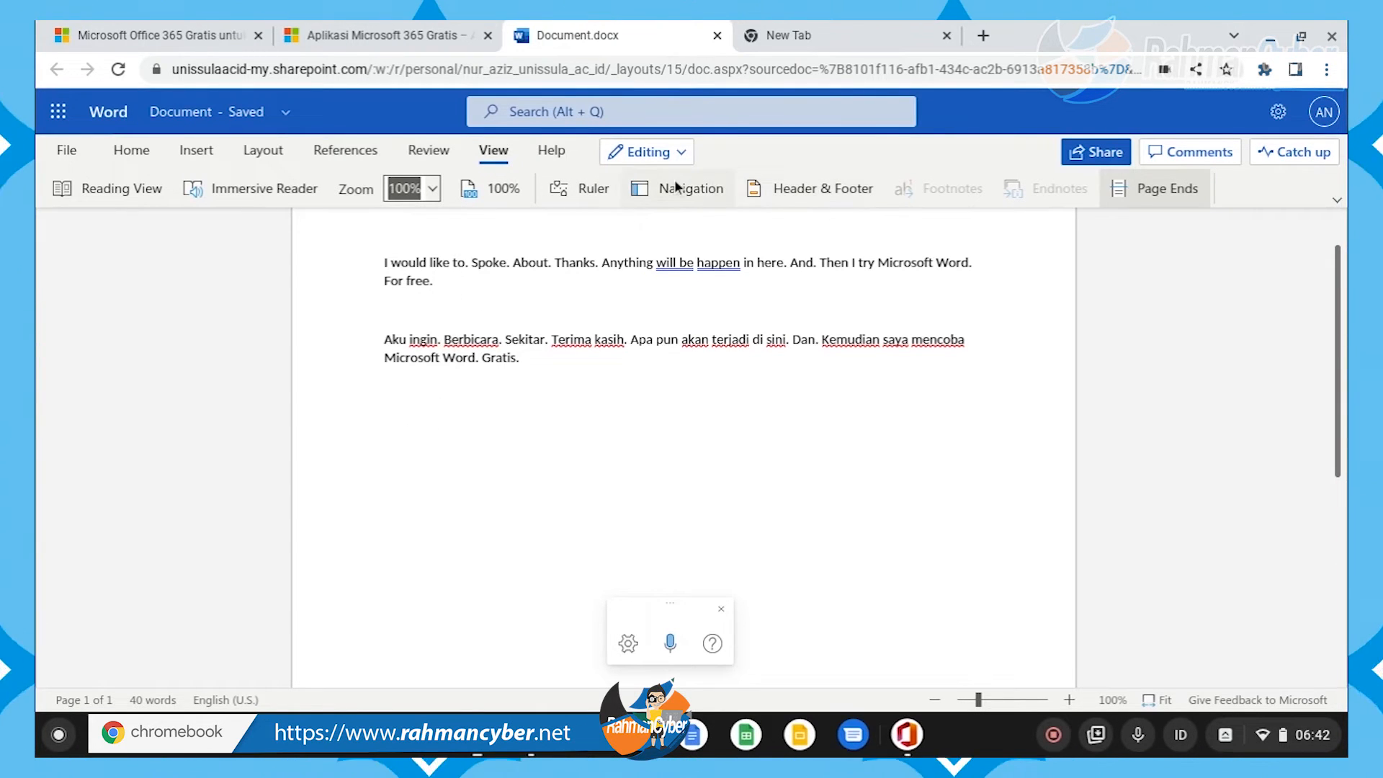
Step: Open the Navigation pane, view its Headings list with the feedback request dismissed, and close the pane
left_click(695, 189)
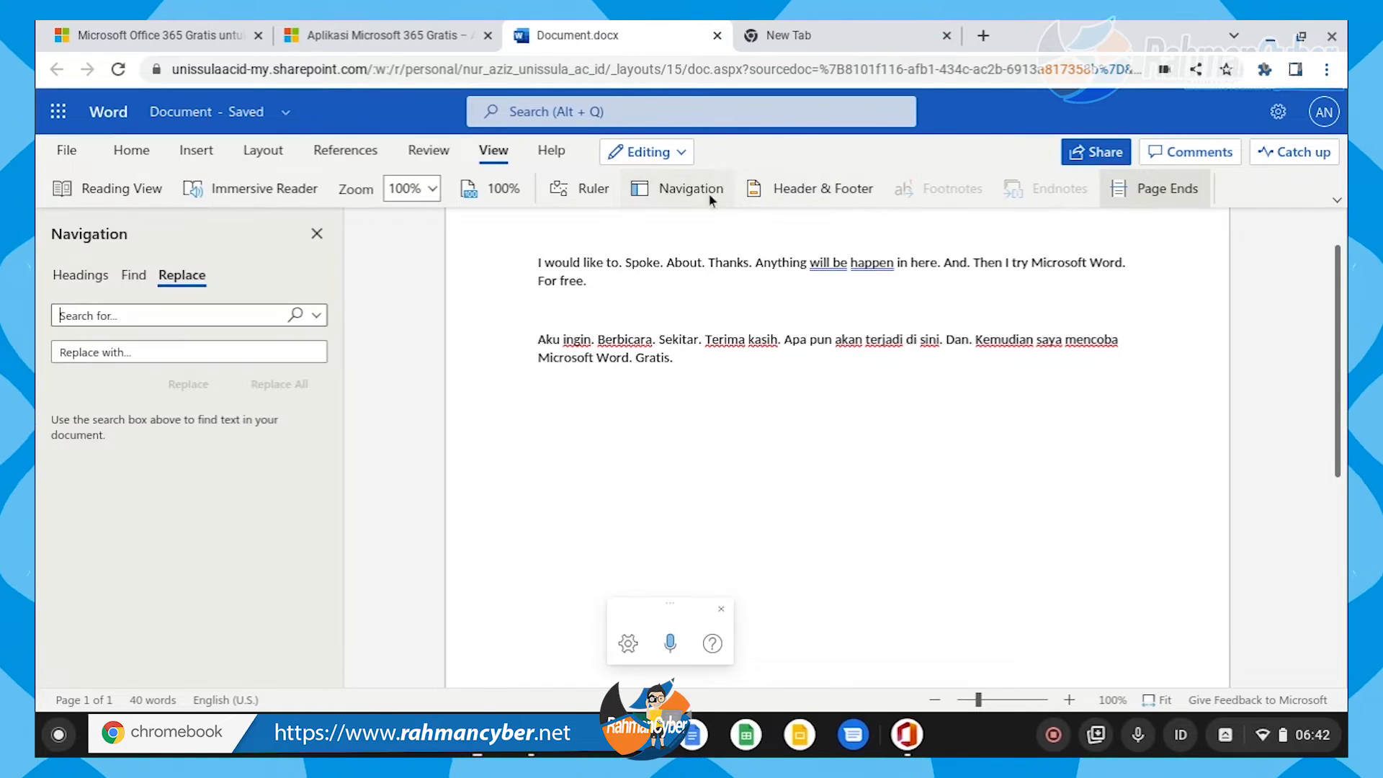
left_click(88, 274)
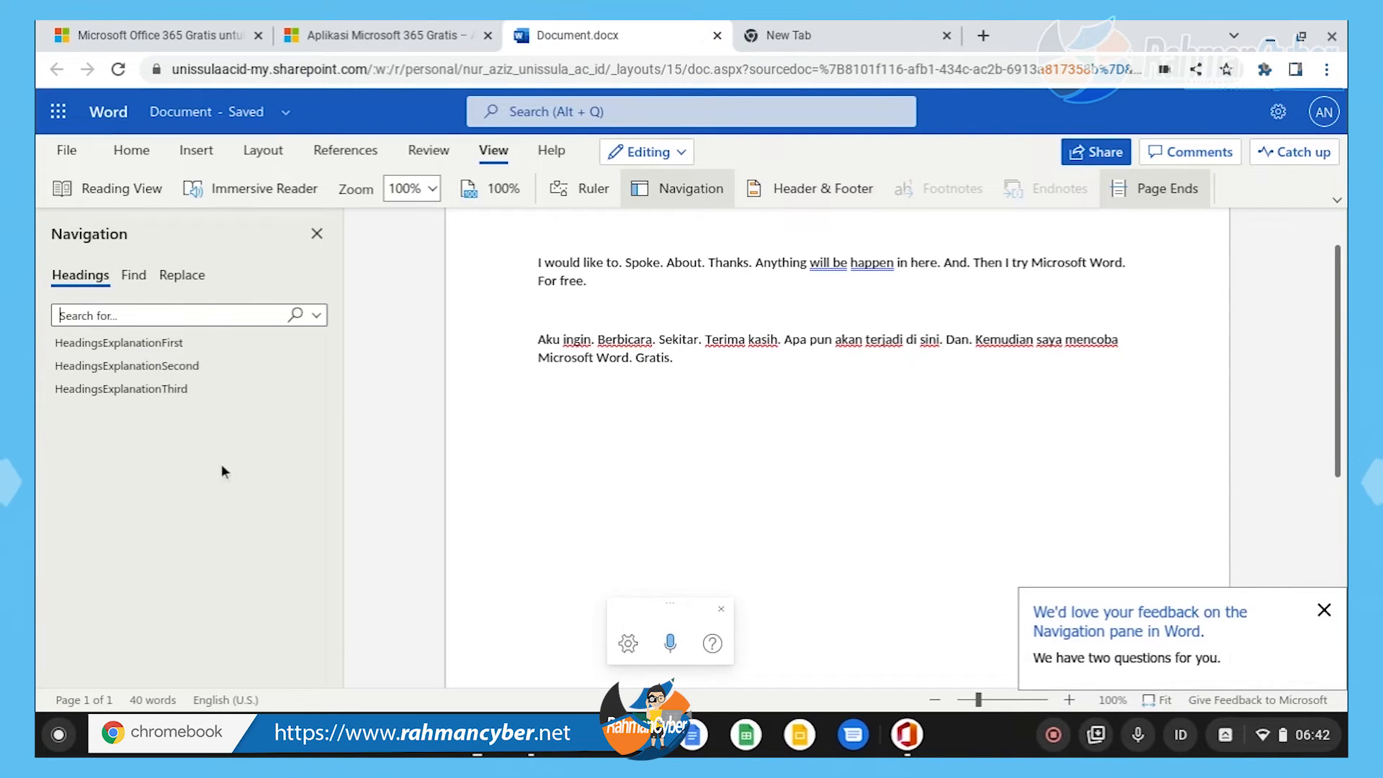
left_click(1324, 610)
scroll(1207, 461, "down", 5)
scroll(1207, 461, "up", 5)
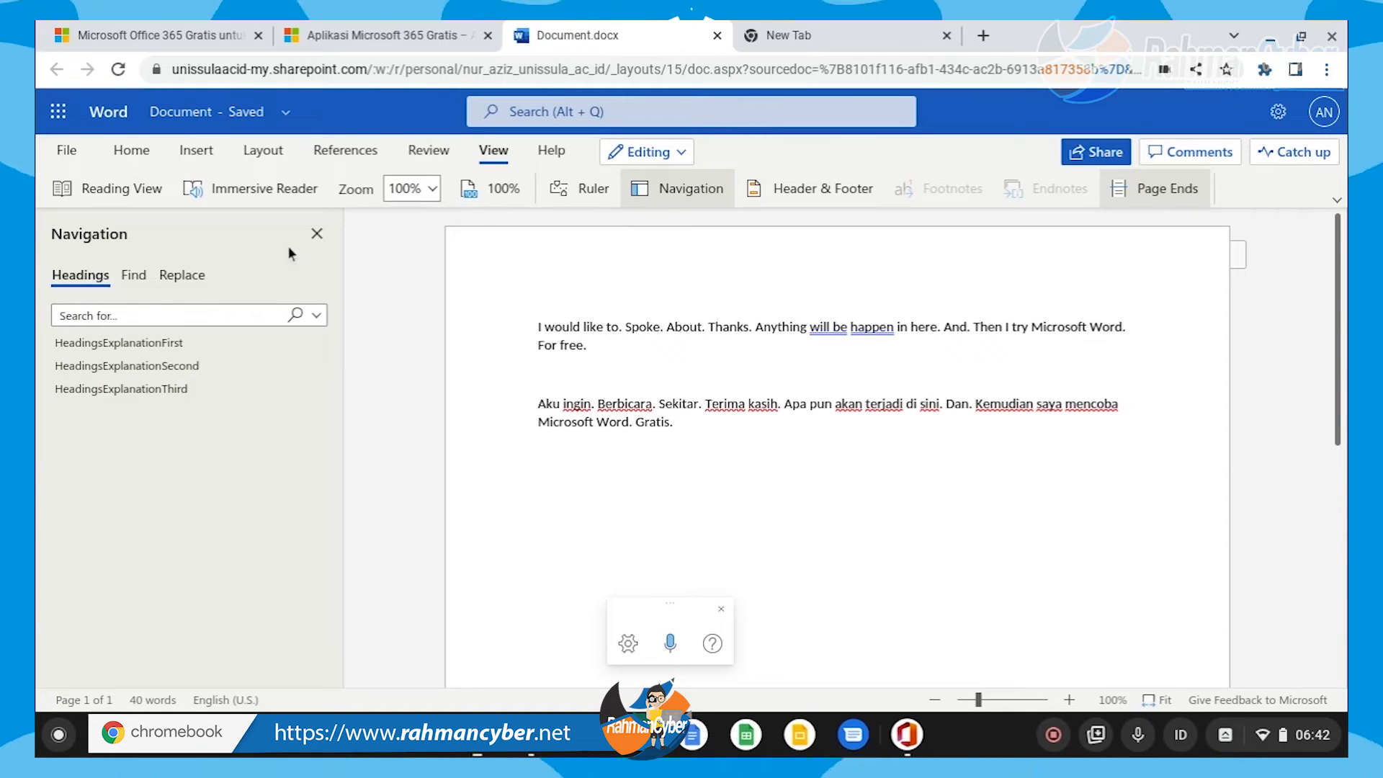
left_click(316, 233)
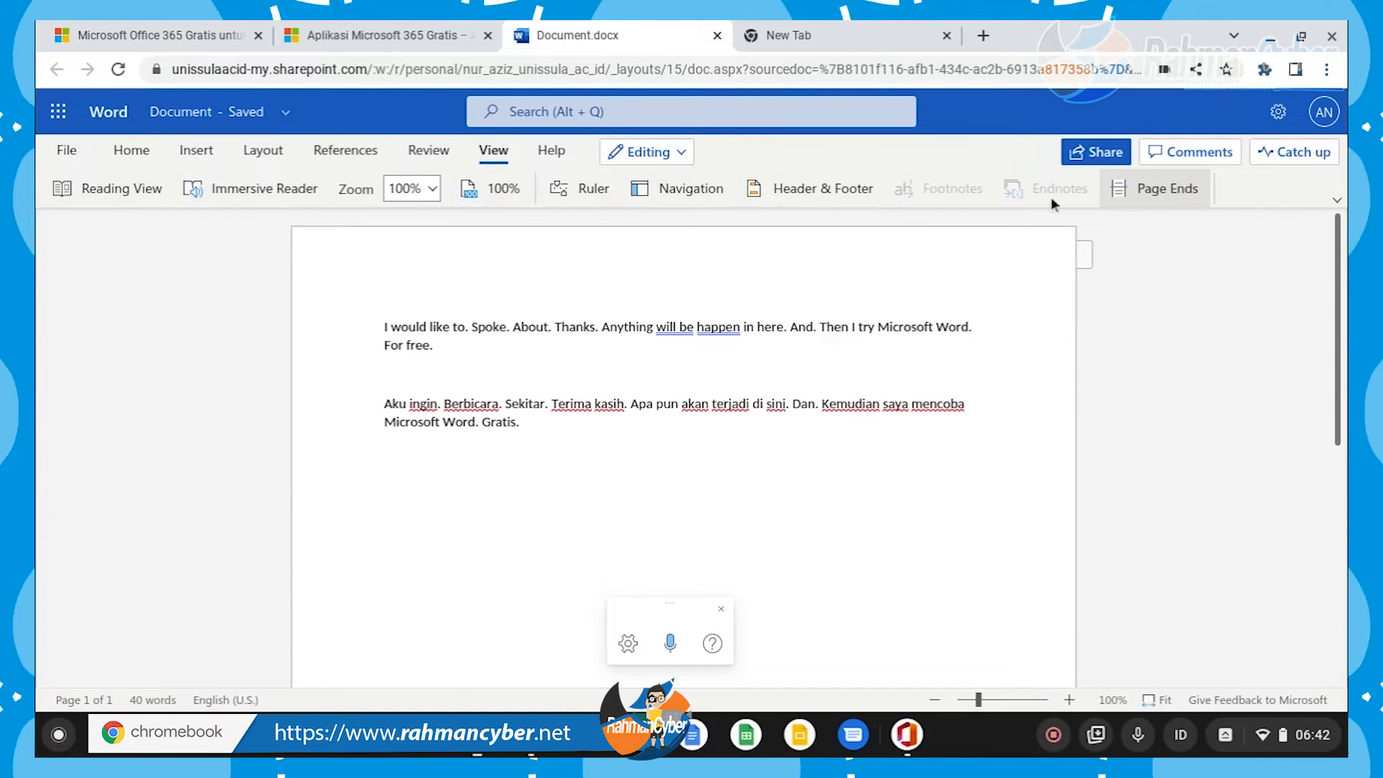
Step: Return the ribbon to the classic layout and try showing and hiding the ruler
left_click(1337, 200)
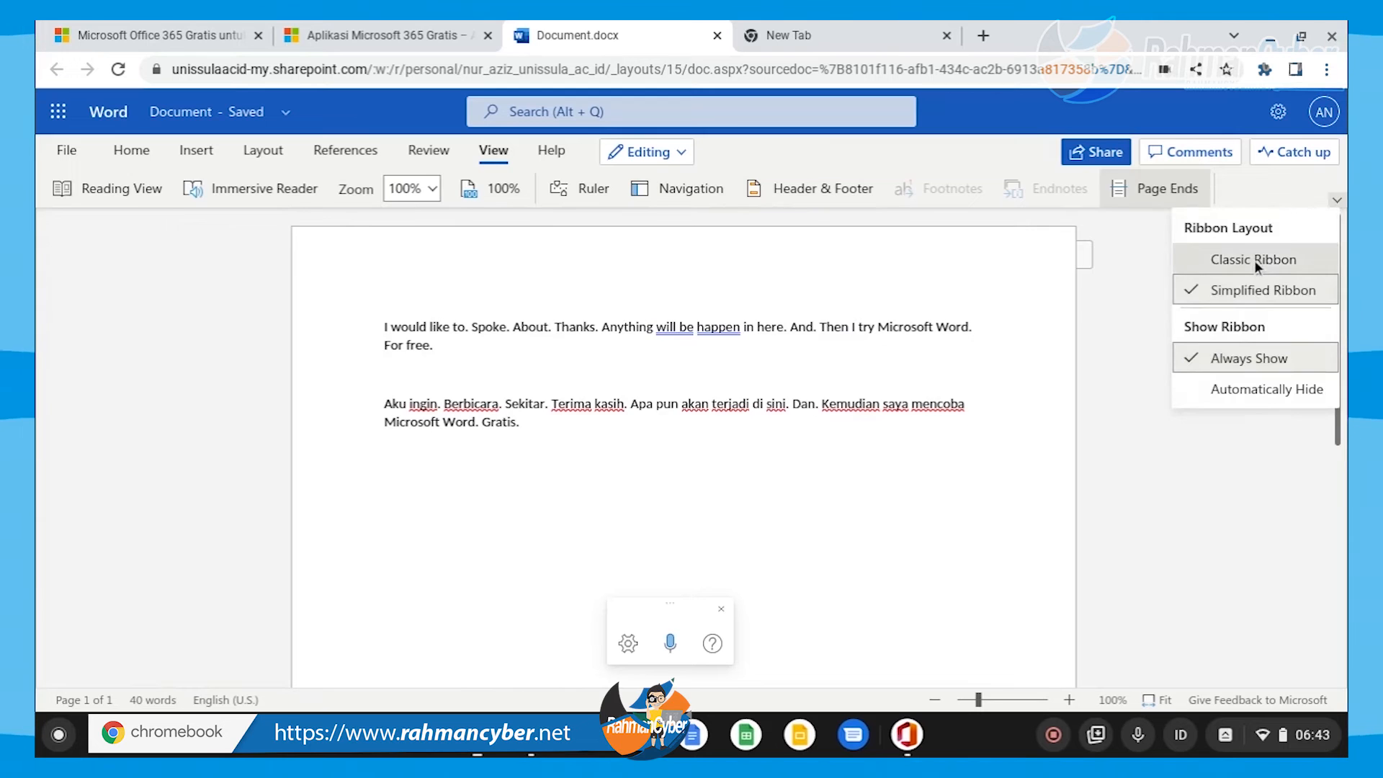
left_click(1255, 261)
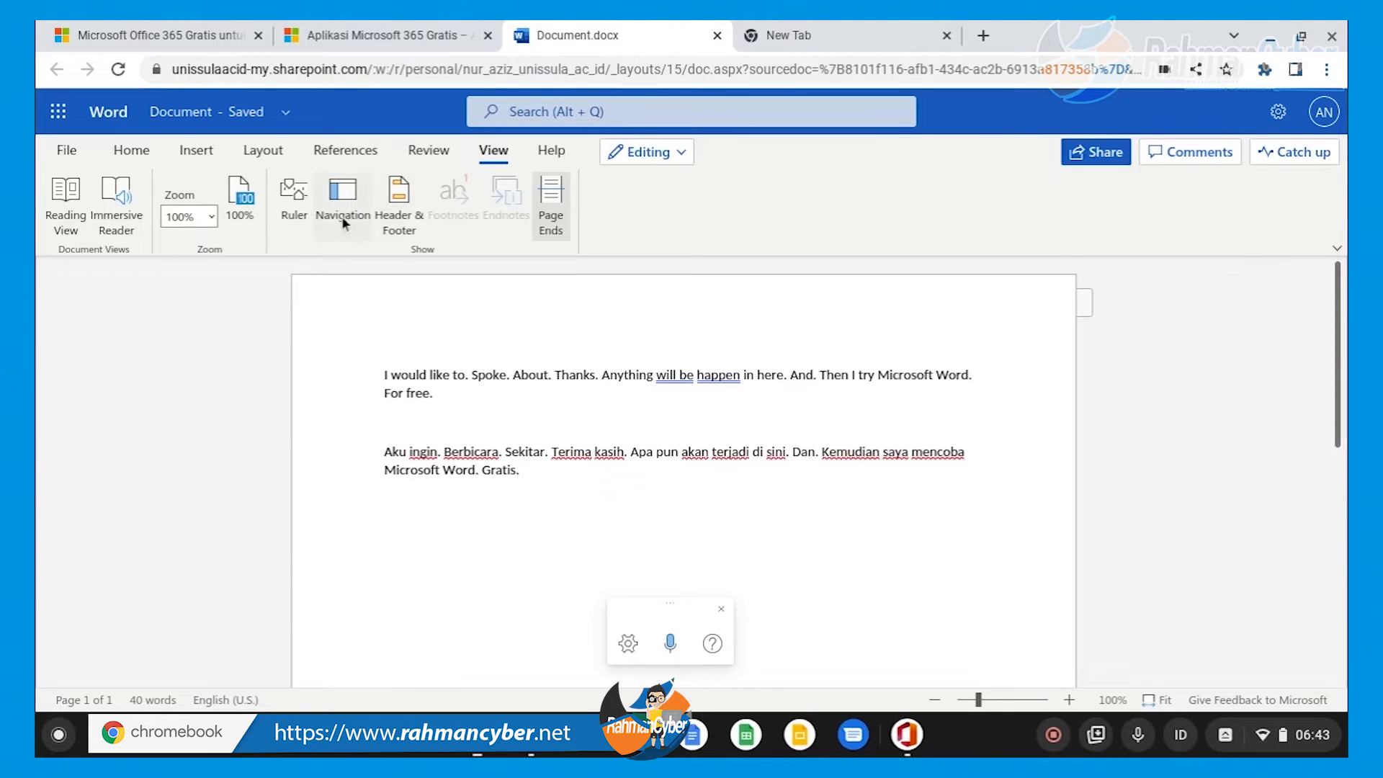
left_click(291, 218)
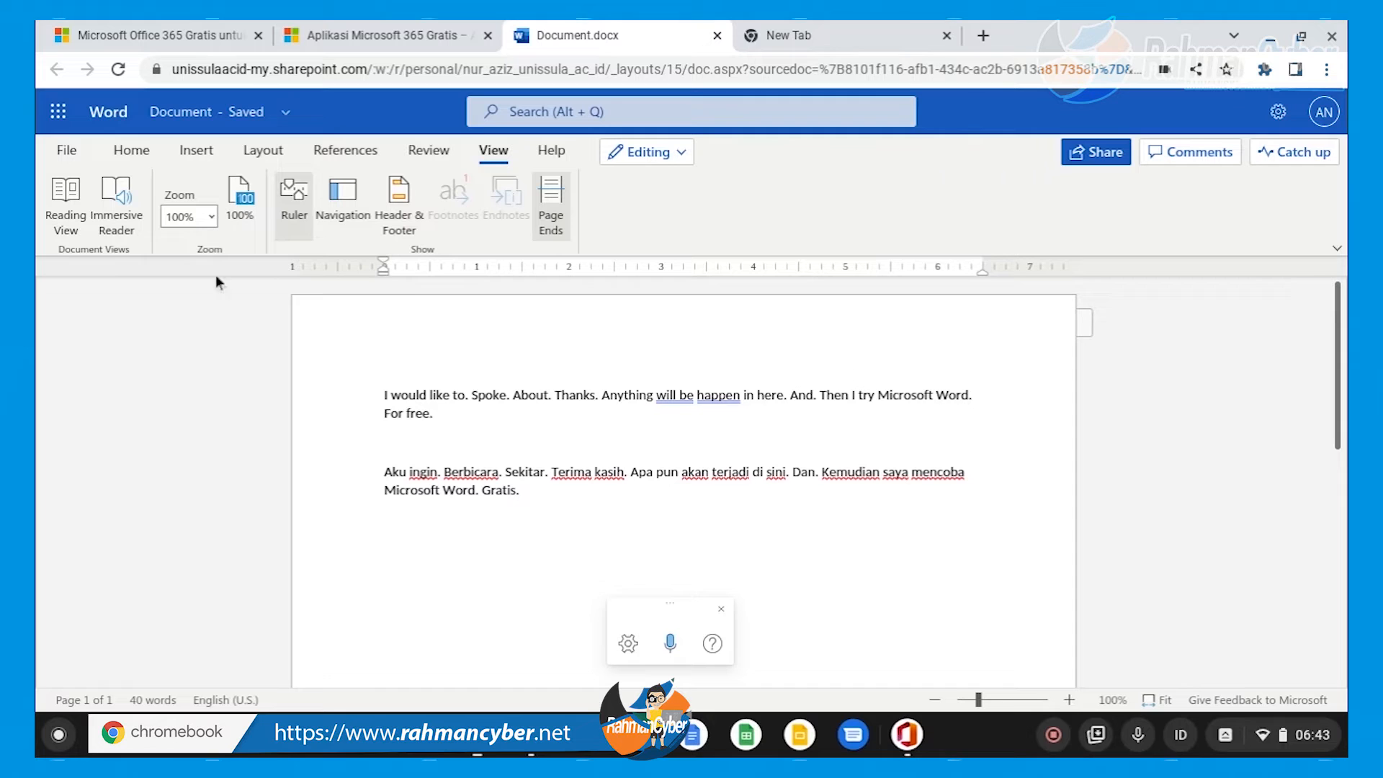
left_click(296, 200)
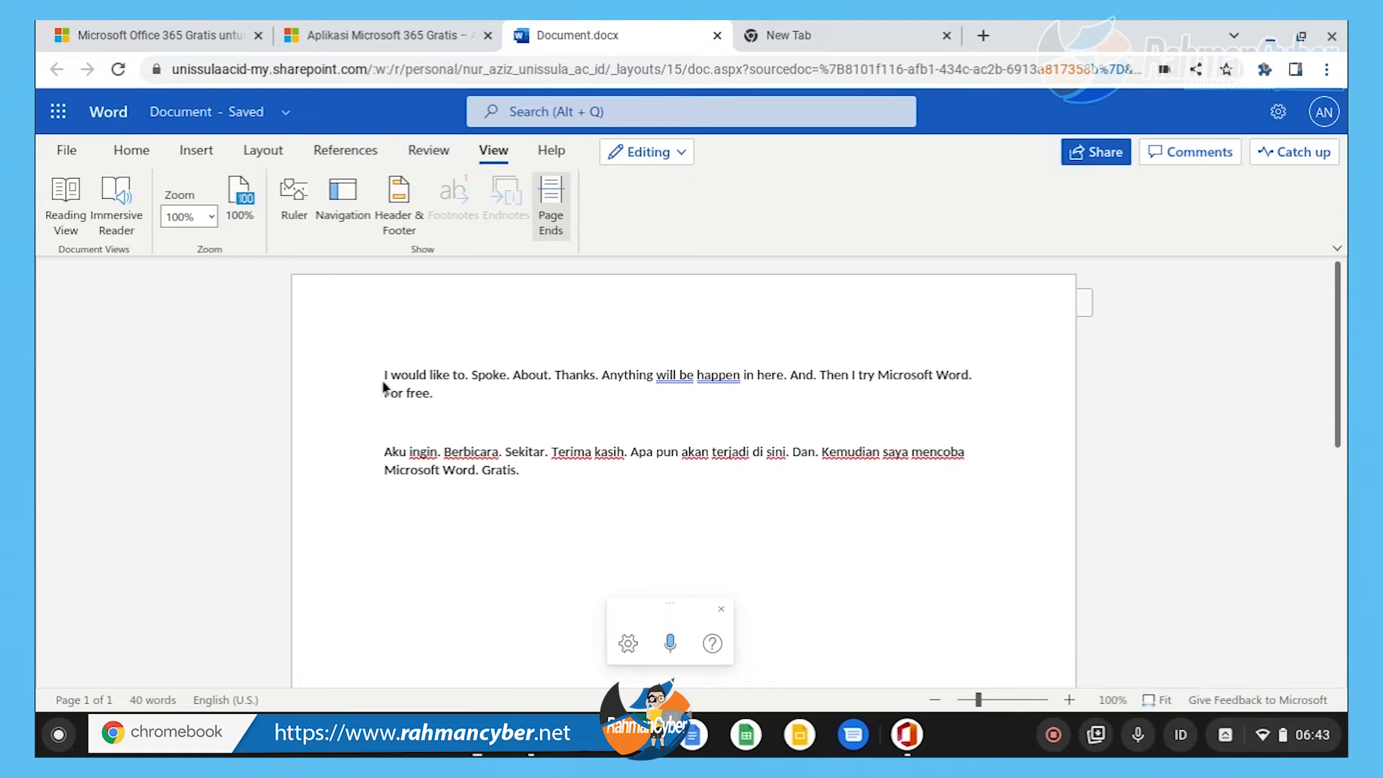
Step: Show the Navigation pane again and switch the ribbon to the simplified layout
left_click(343, 216)
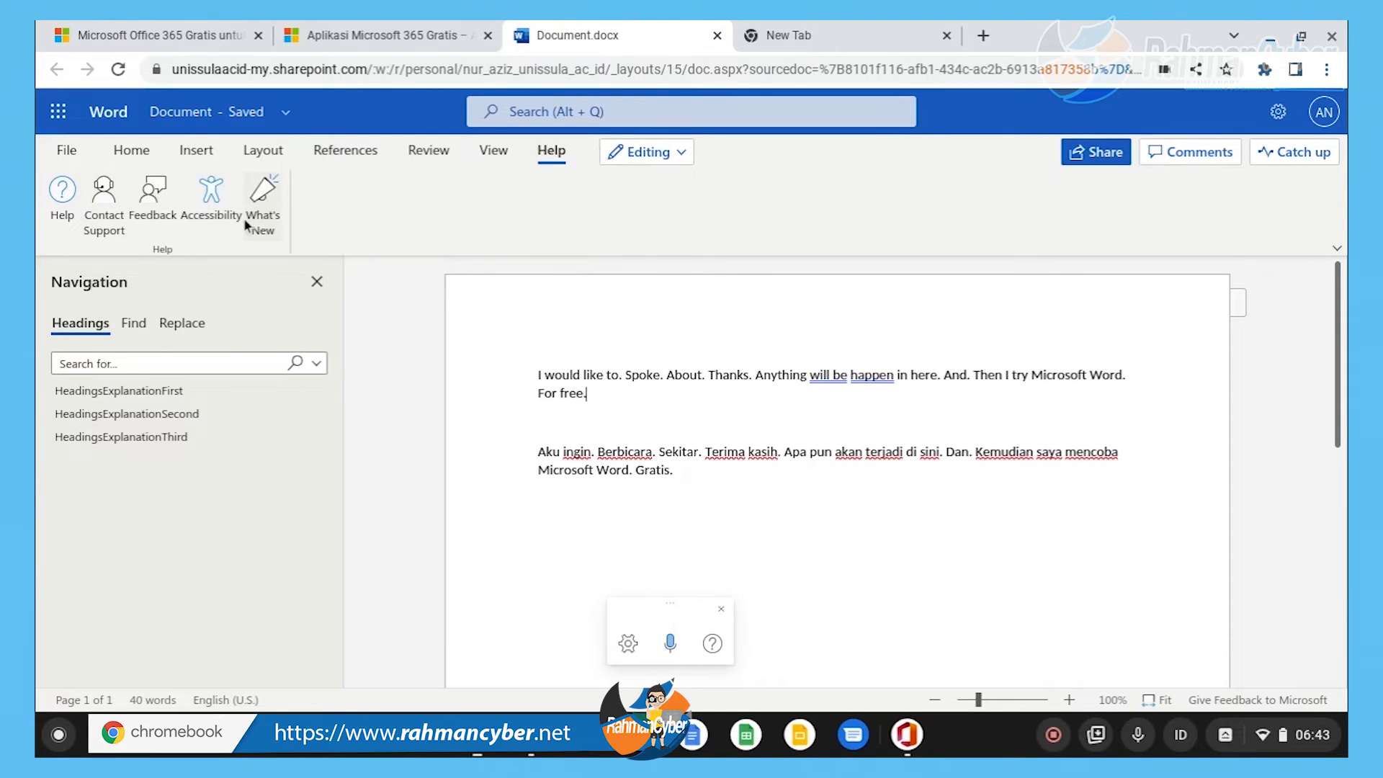
left_click(1338, 248)
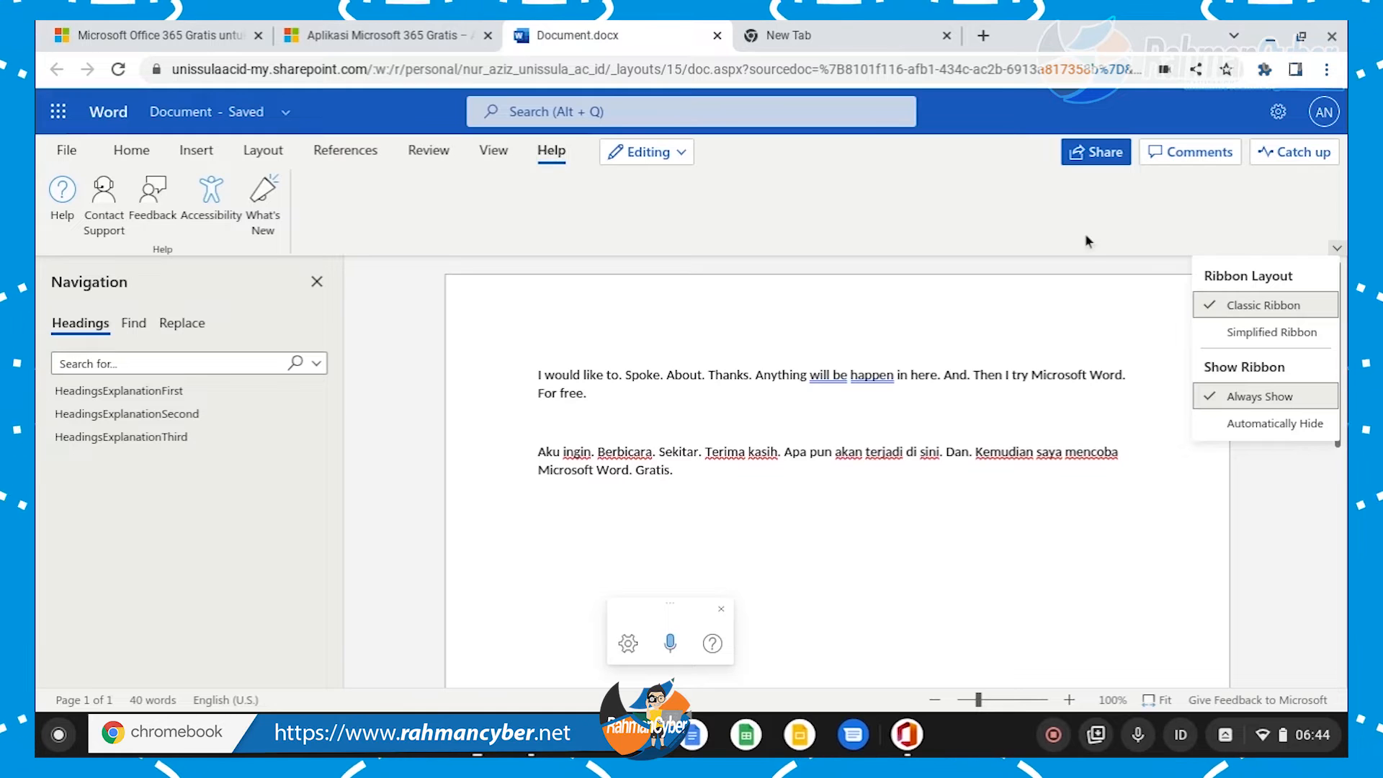
left_click(1285, 338)
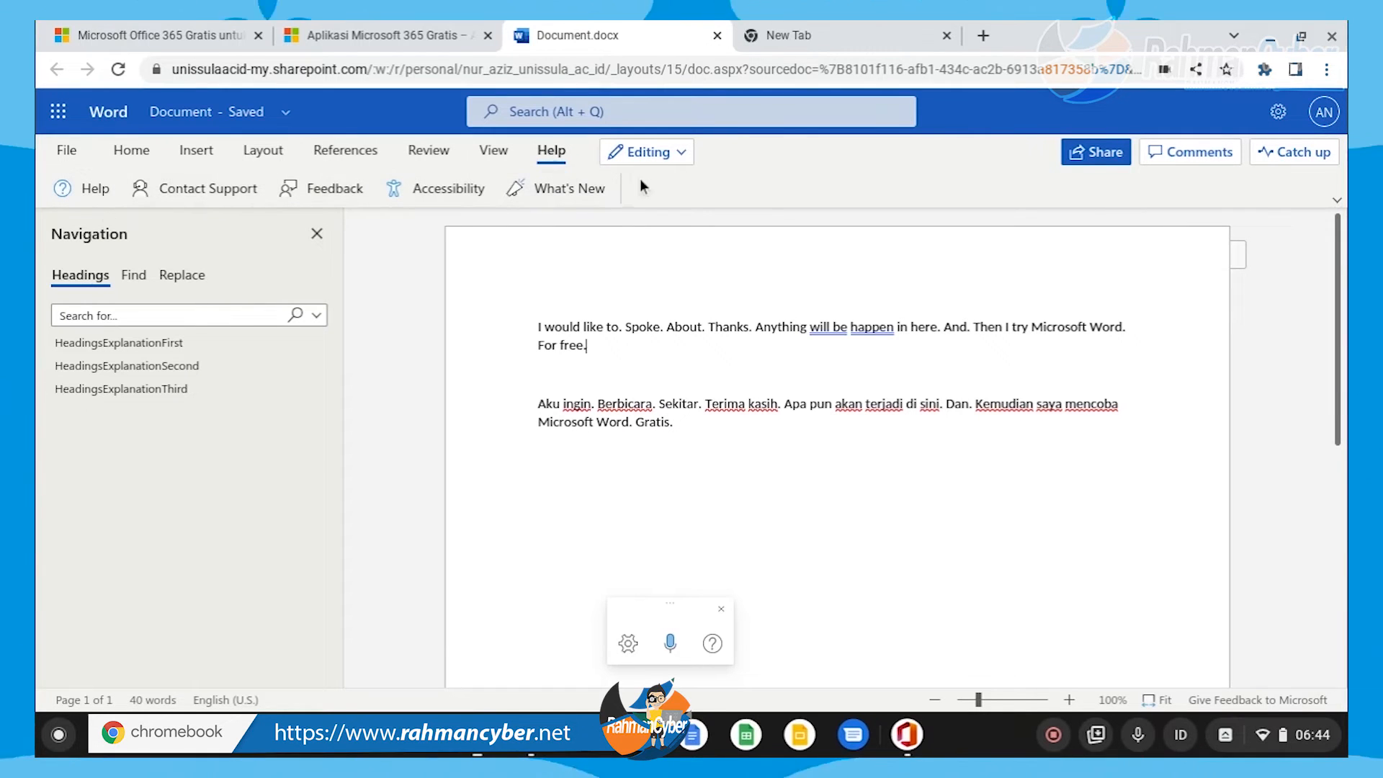
Step: Try the Viewing mode for the document and select both the English and Indonesian paragraphs
left_click(680, 158)
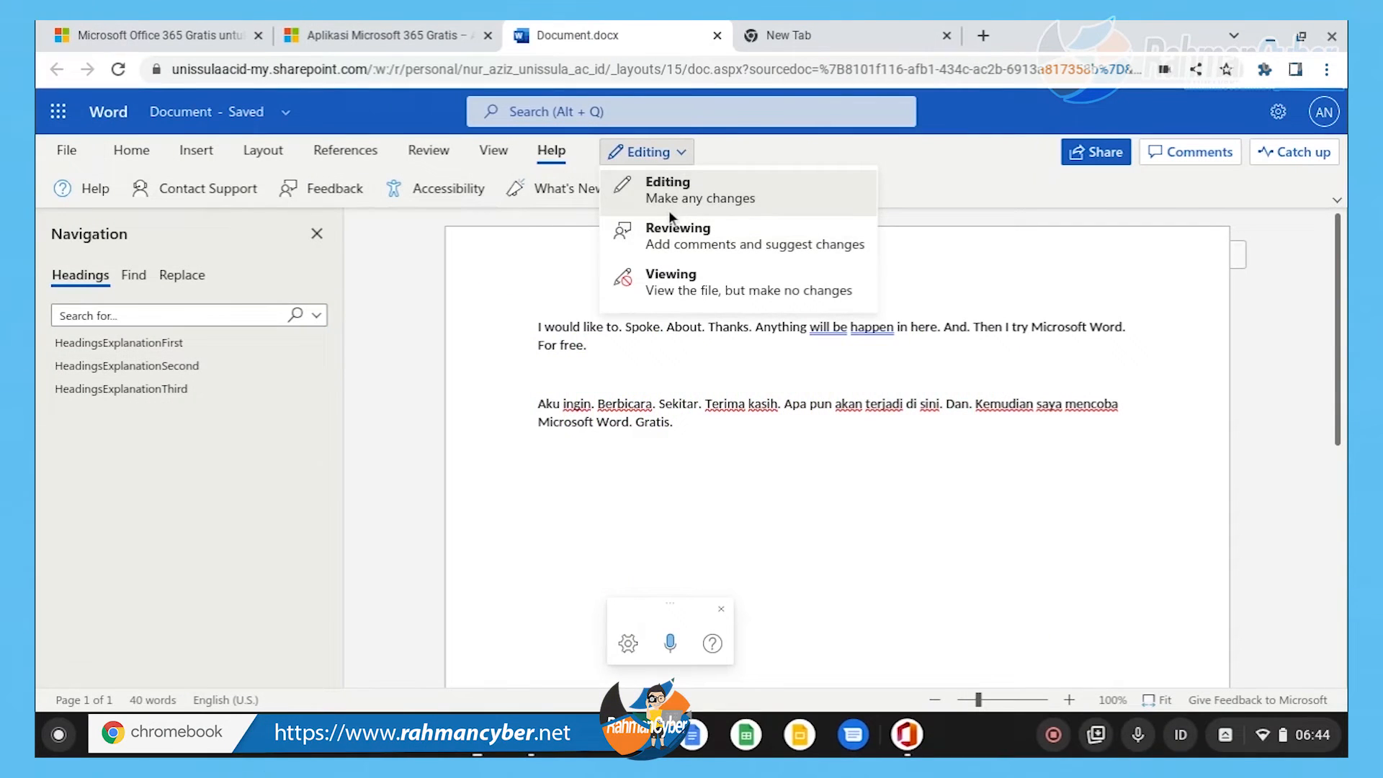
left_click(693, 289)
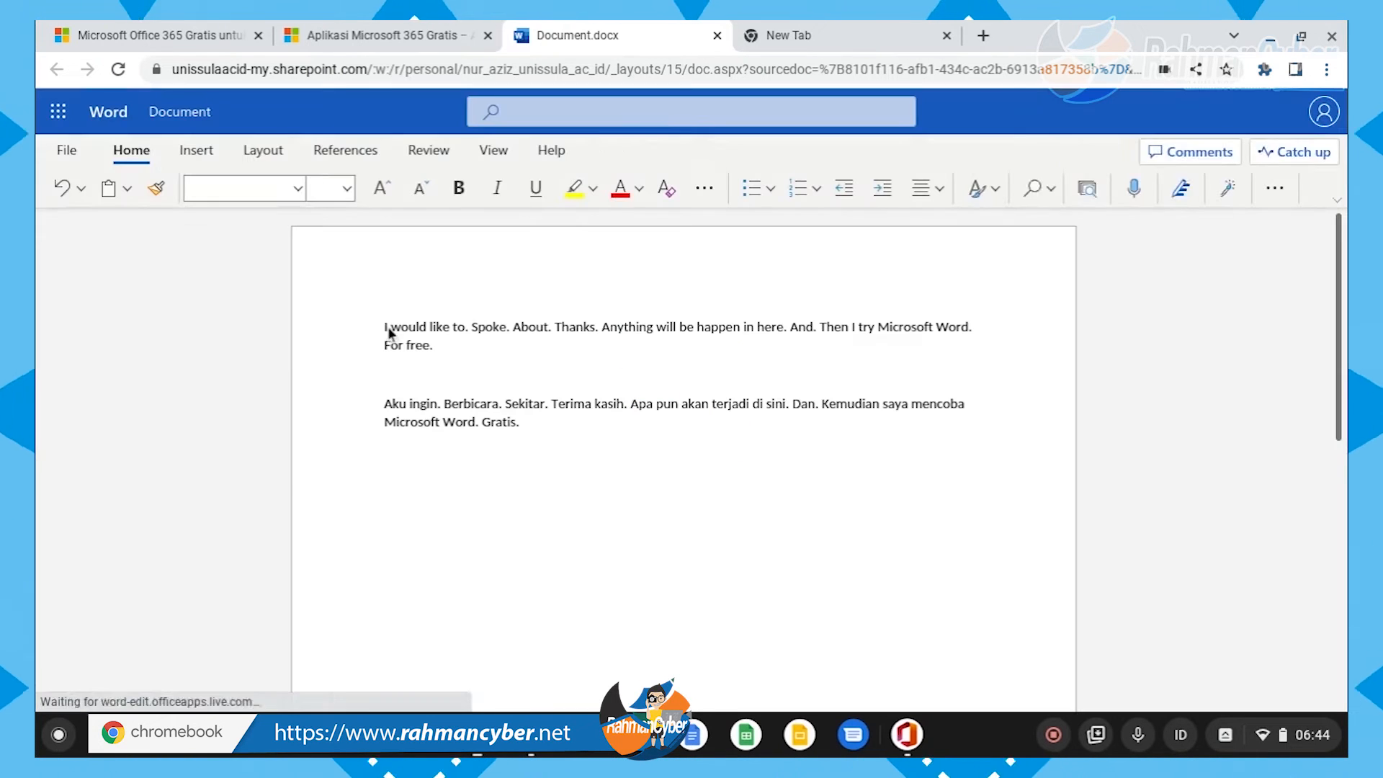
left_click(393, 332)
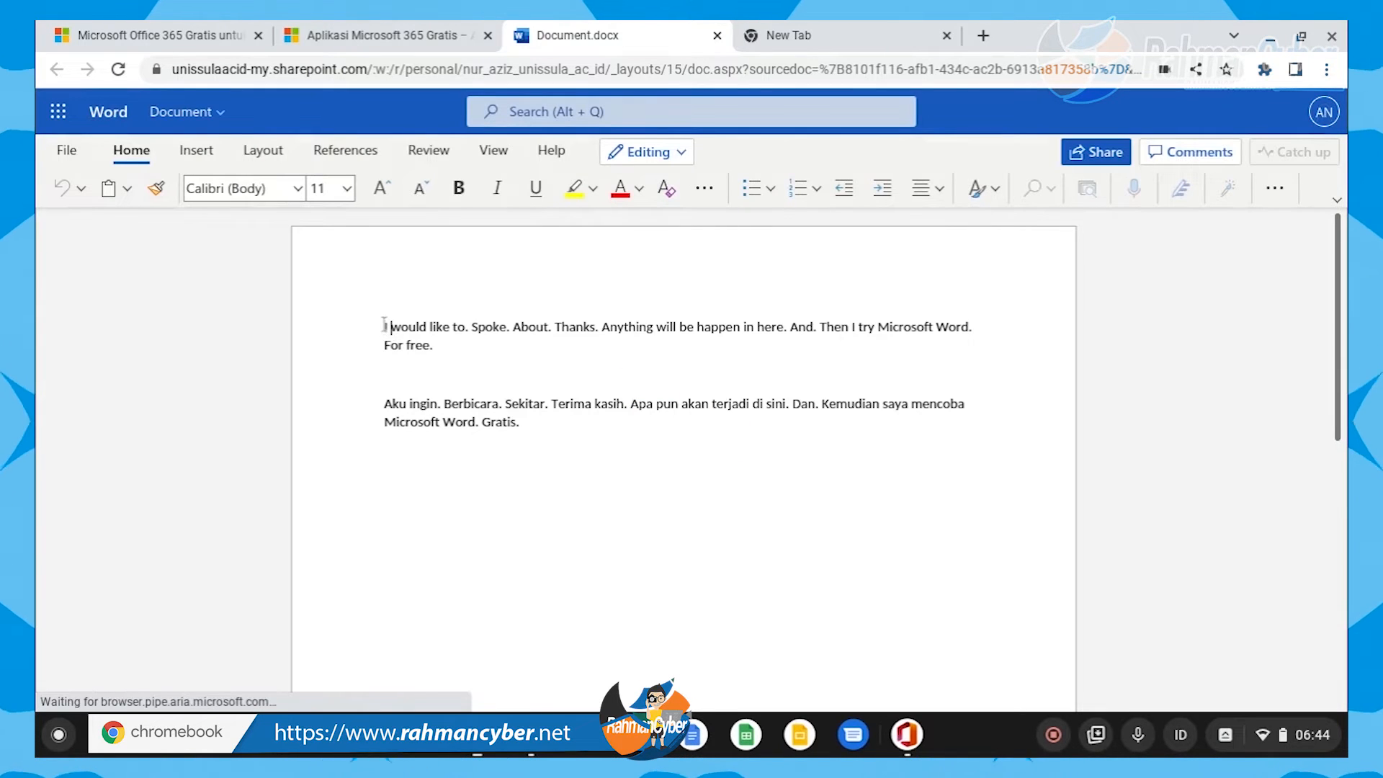
left_click_drag(504, 385, 544, 423)
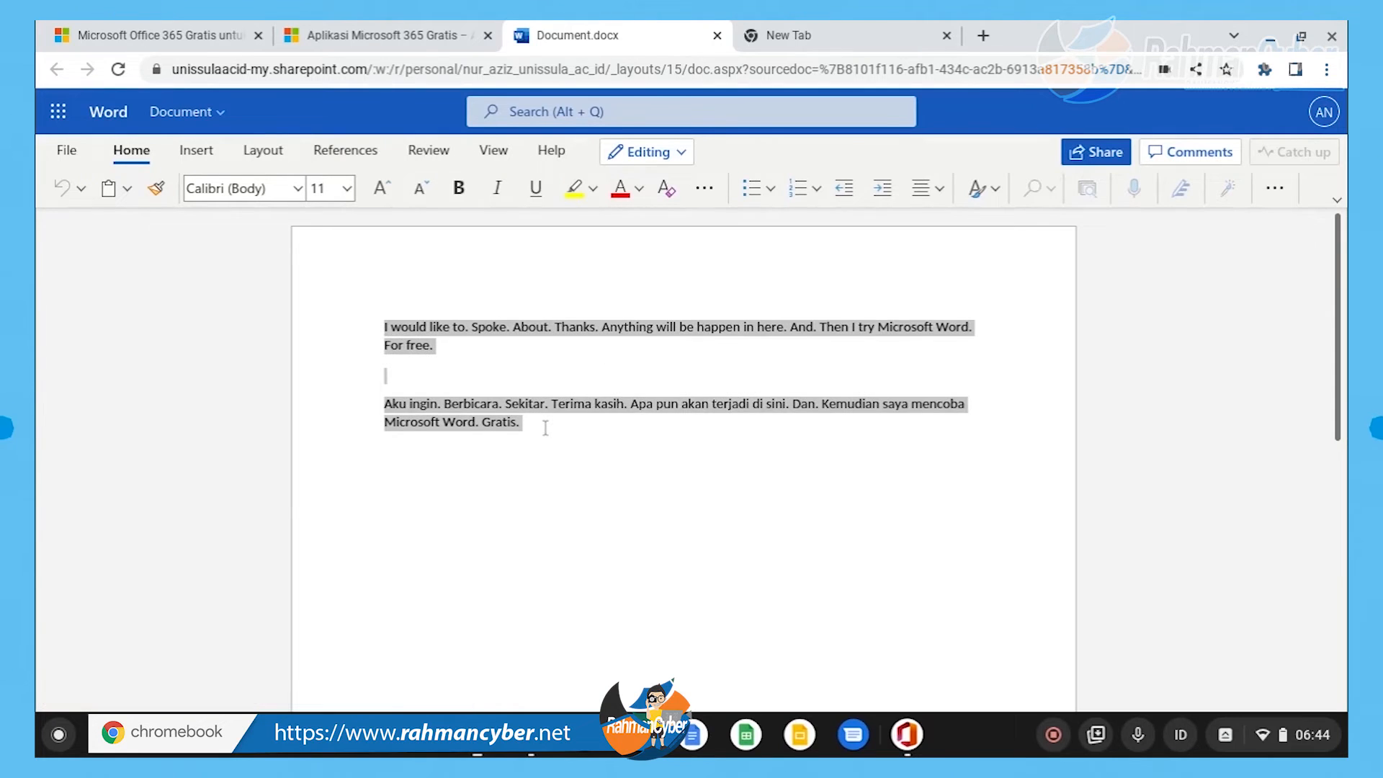
left_click(1260, 737)
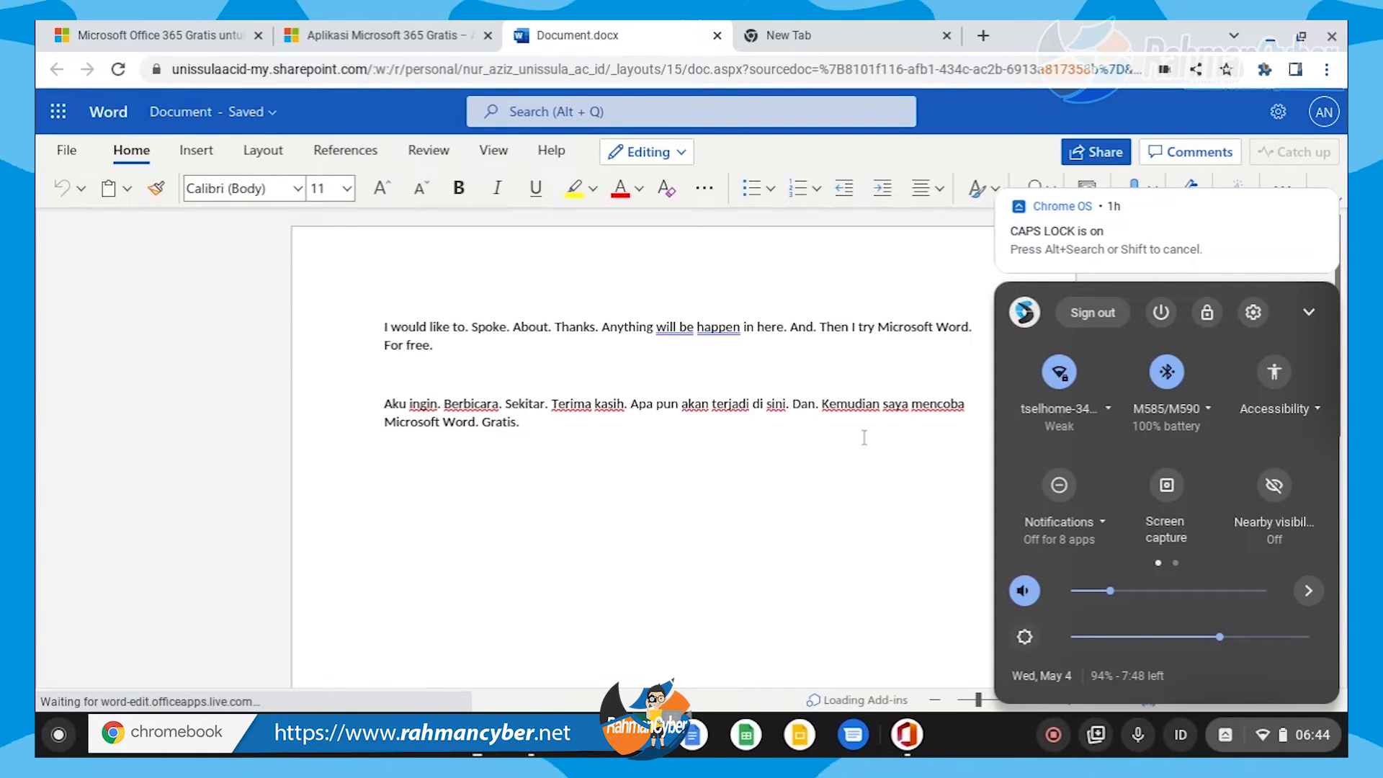
left_click(864, 437)
left_click(694, 360)
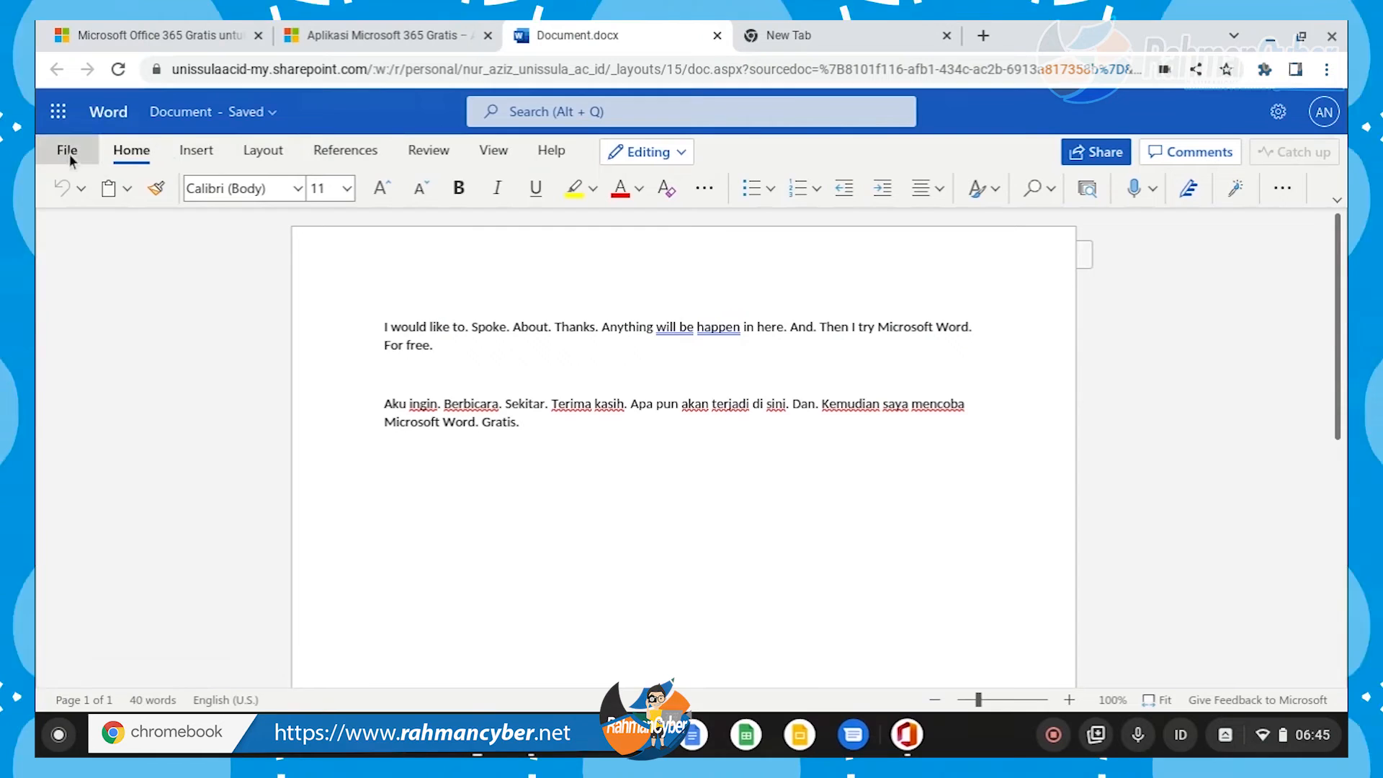
Step: Browse the templates offered for creating a new document
left_click(68, 151)
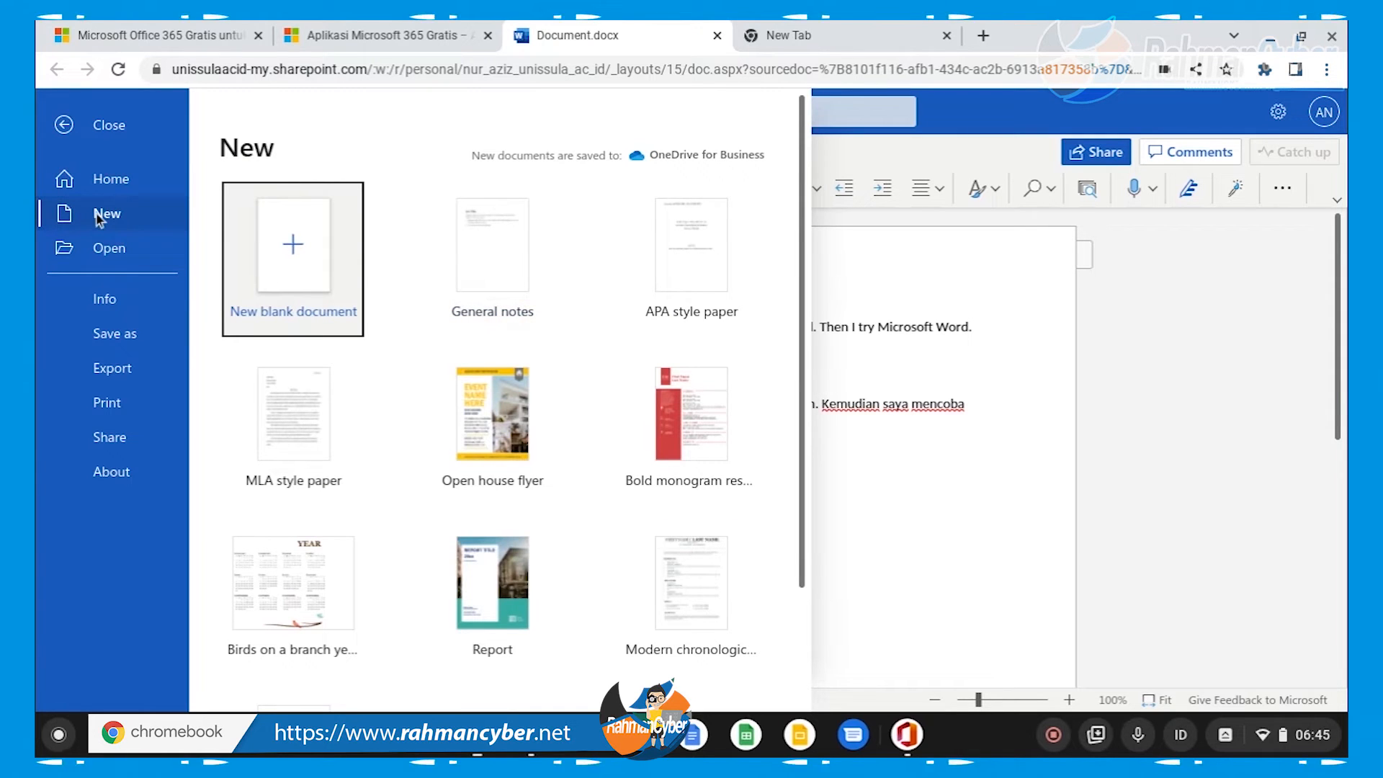
scroll(346, 267, "down", 1)
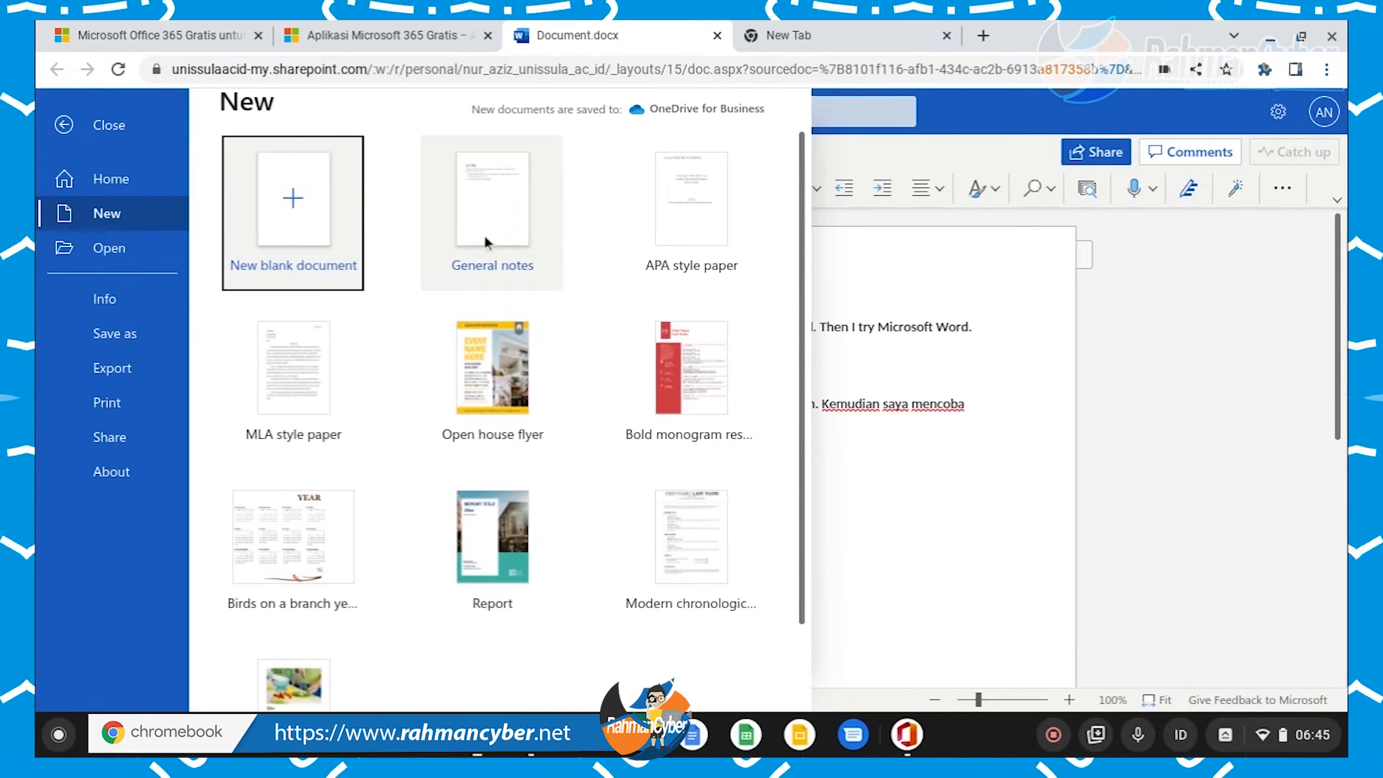
scroll(497, 208, "down", 2)
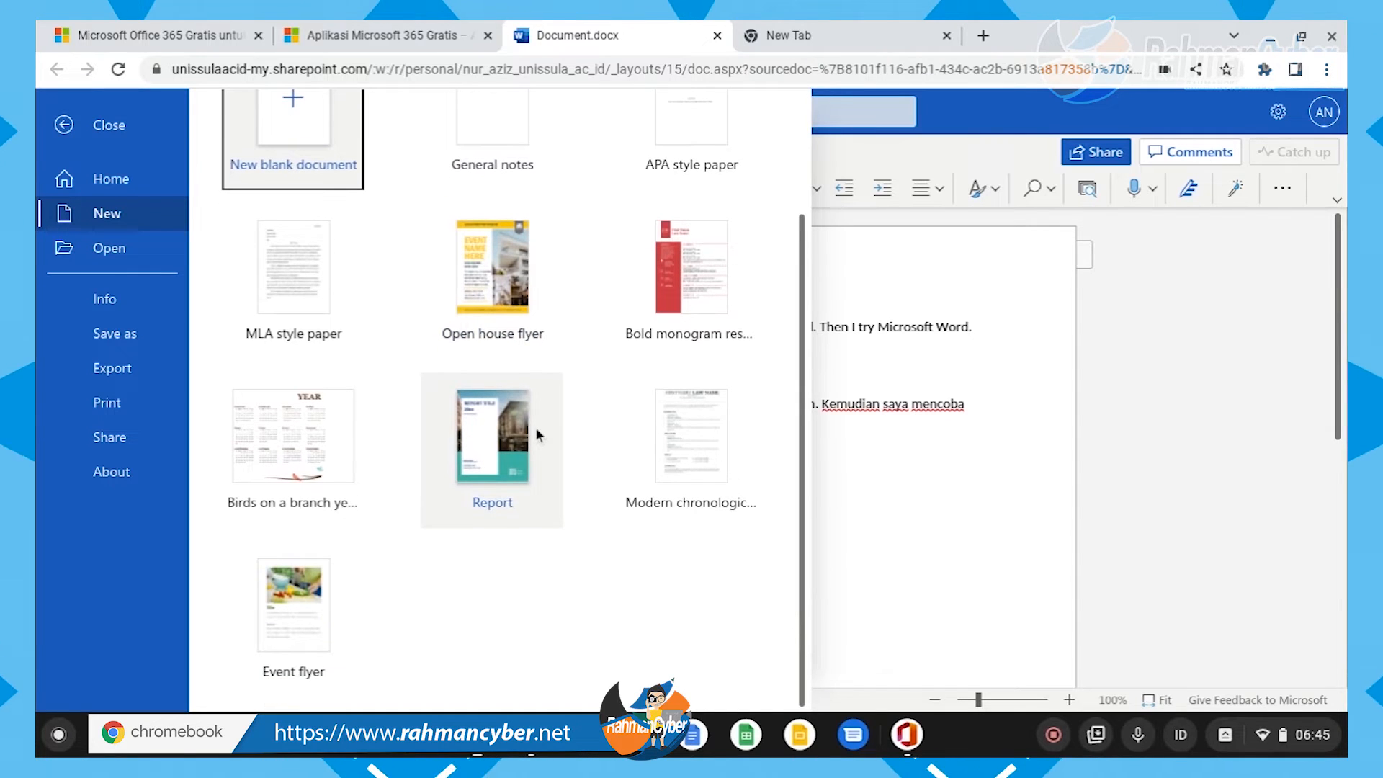
scroll(533, 426, "up", 3)
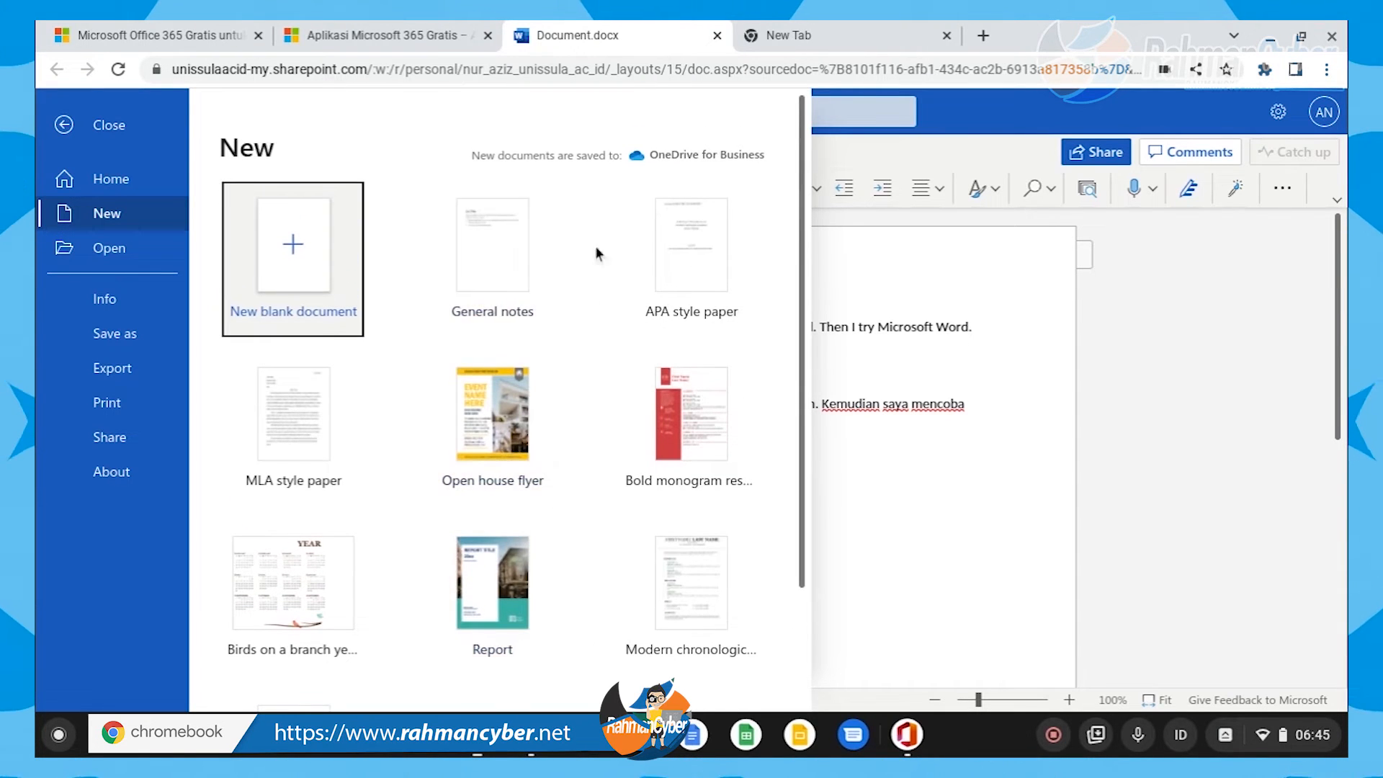
Step: Open the full OneDrive file list from the recent documents, view the item types it can create, and close OneDrive
left_click(123, 249)
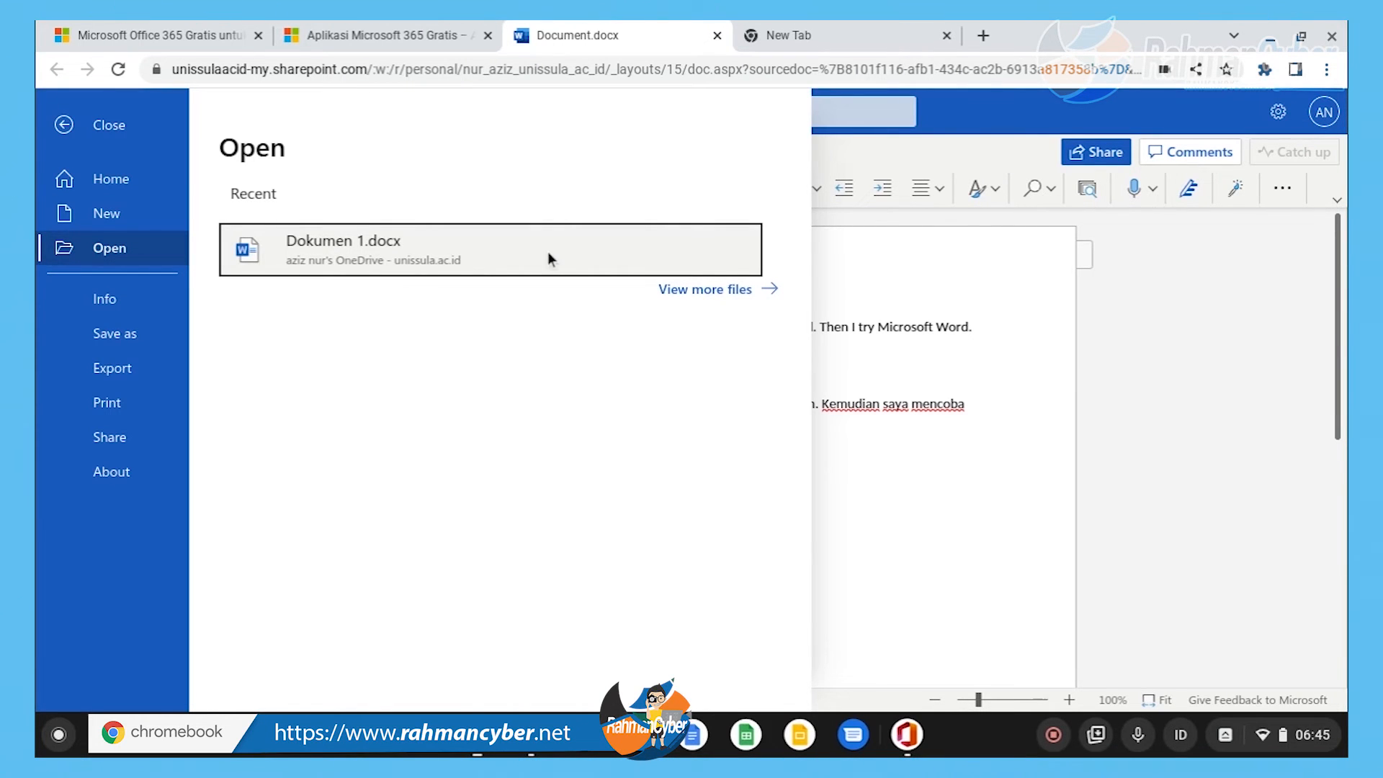
left_click(722, 295)
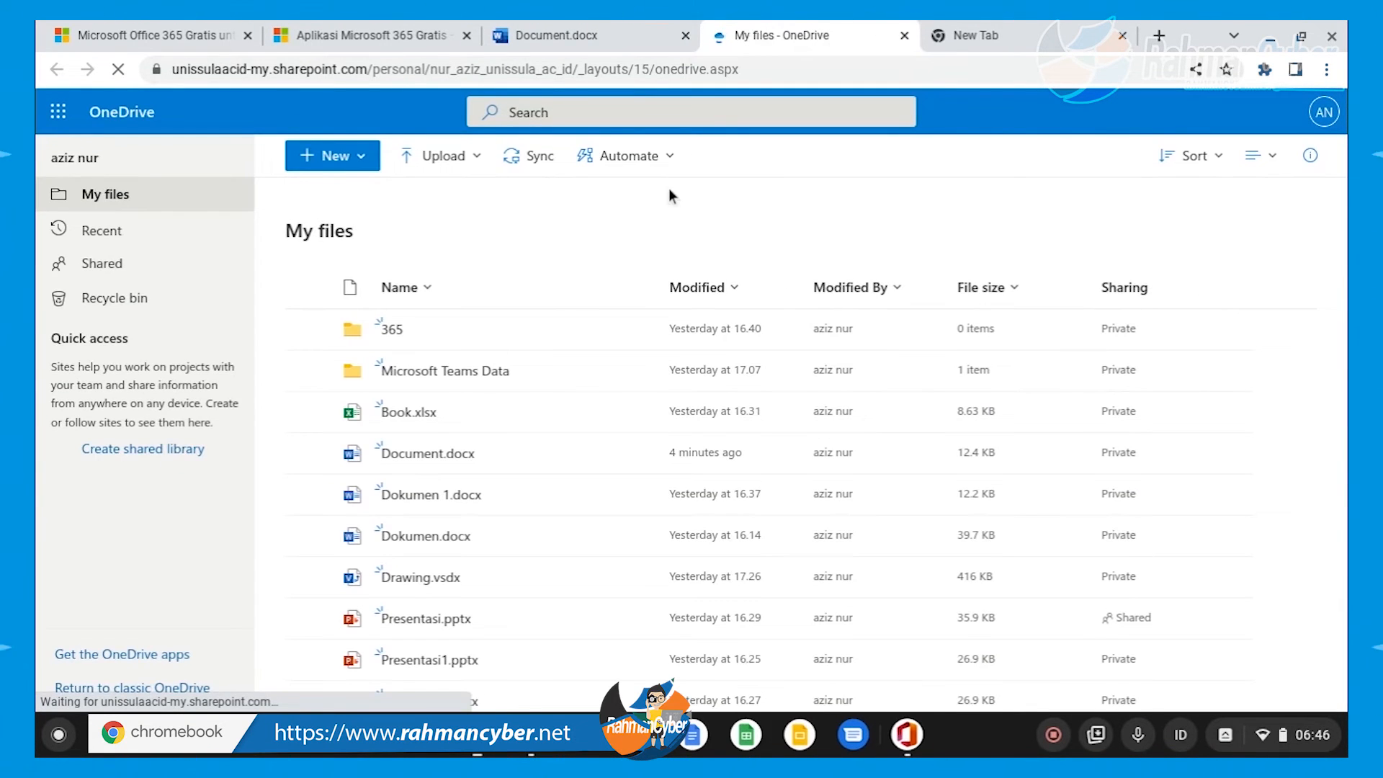
left_click(471, 218)
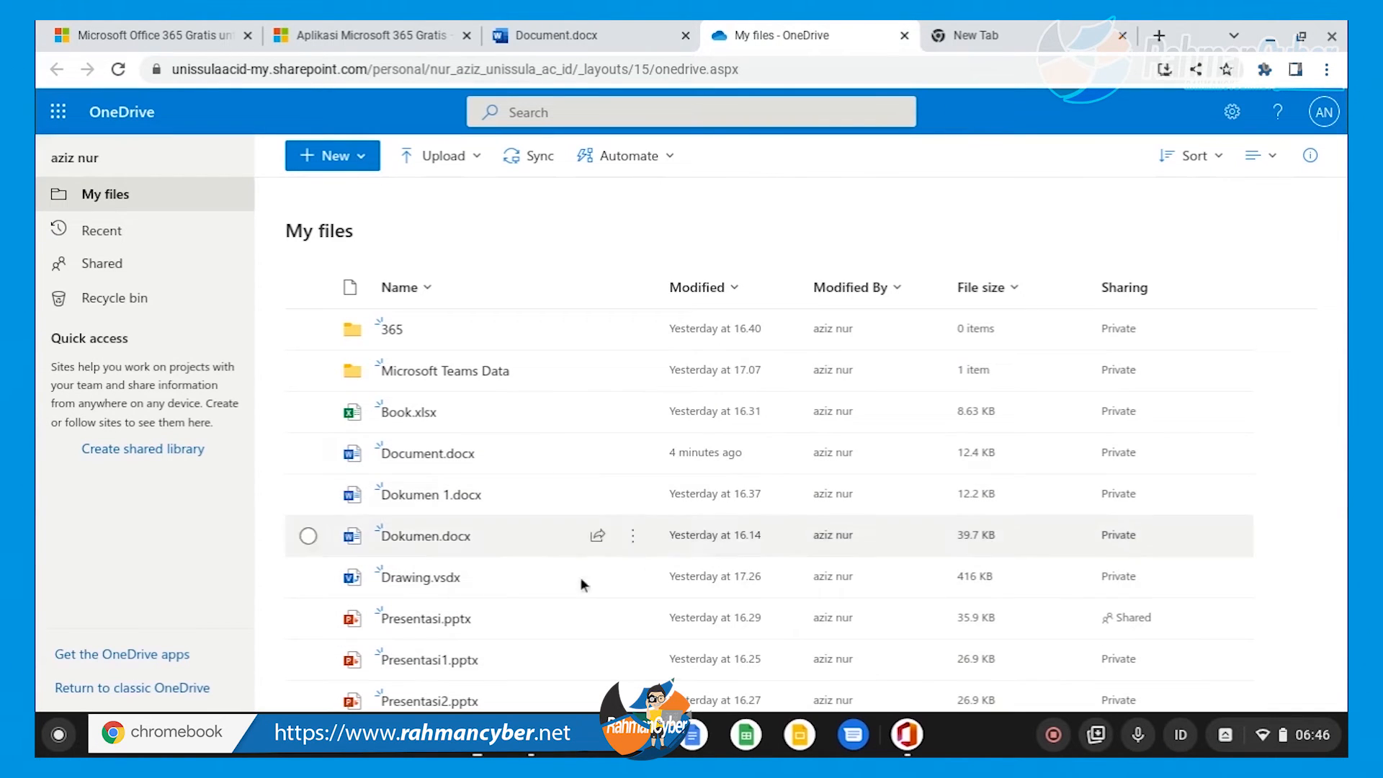
left_click(366, 160)
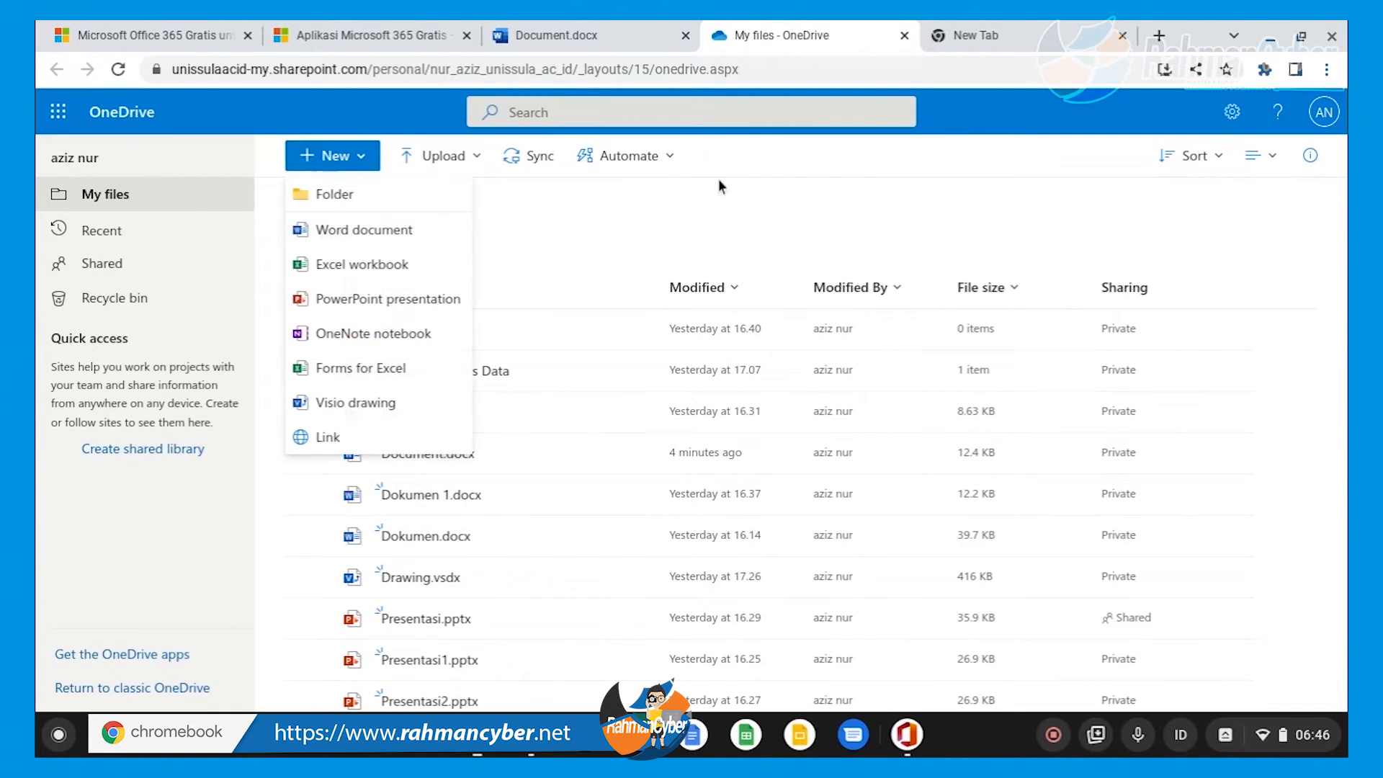
left_click(849, 201)
left_click(904, 36)
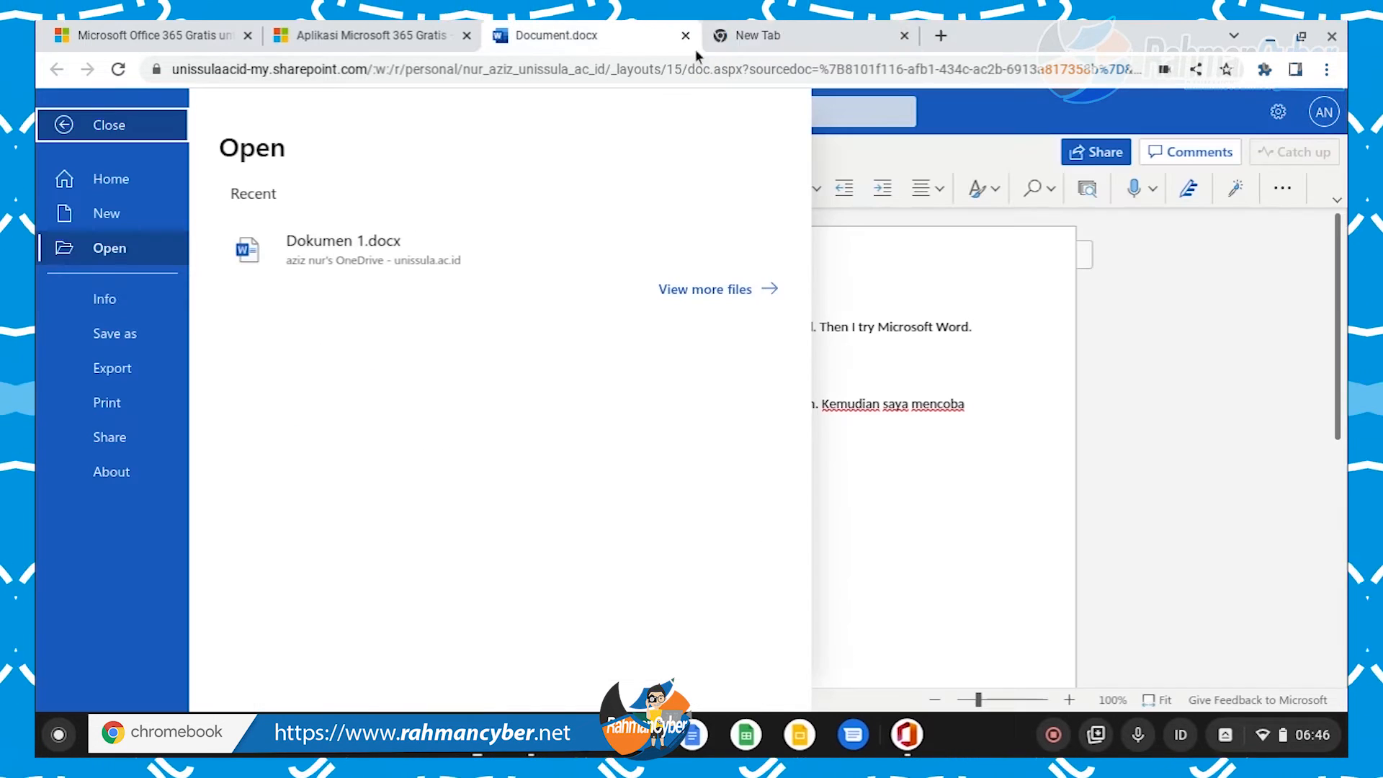
Step: View the document's version history and return to the document
left_click(151, 299)
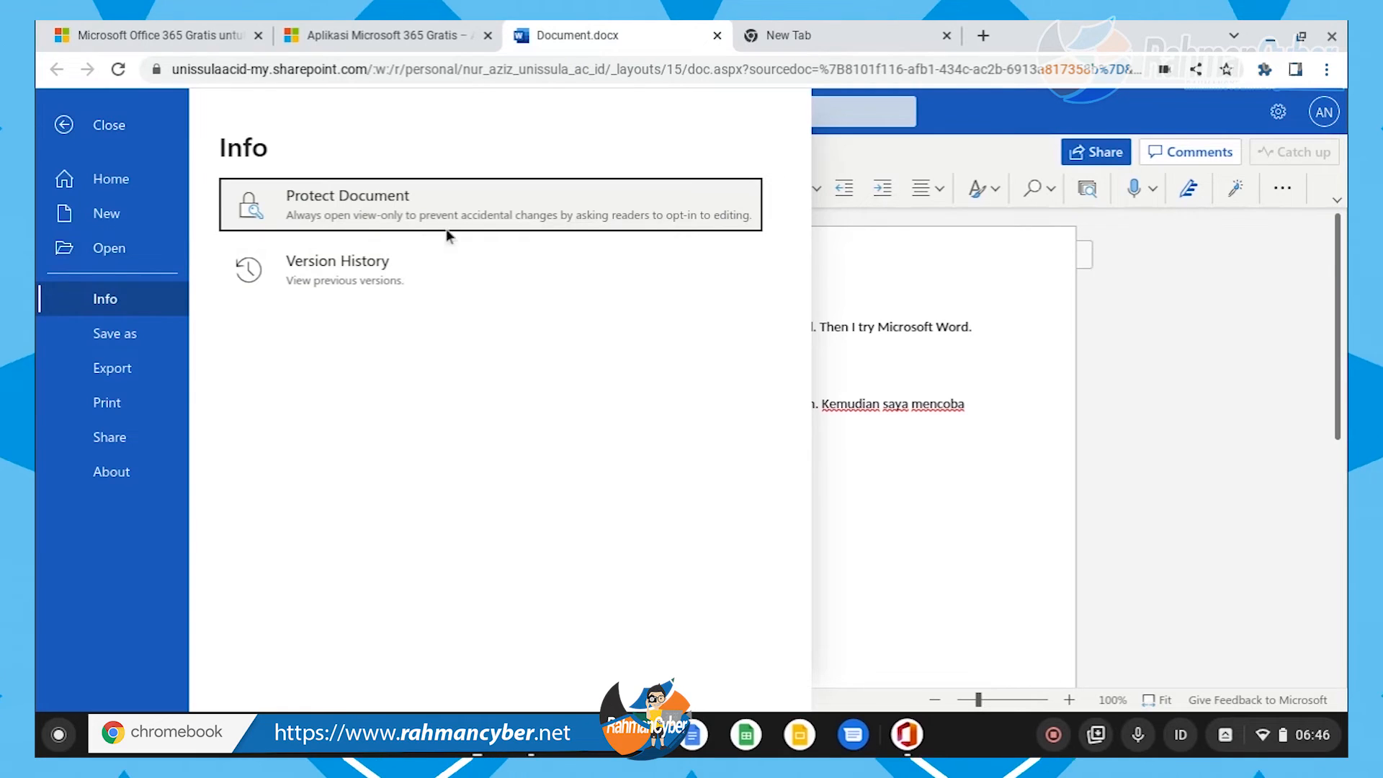
left_click(447, 281)
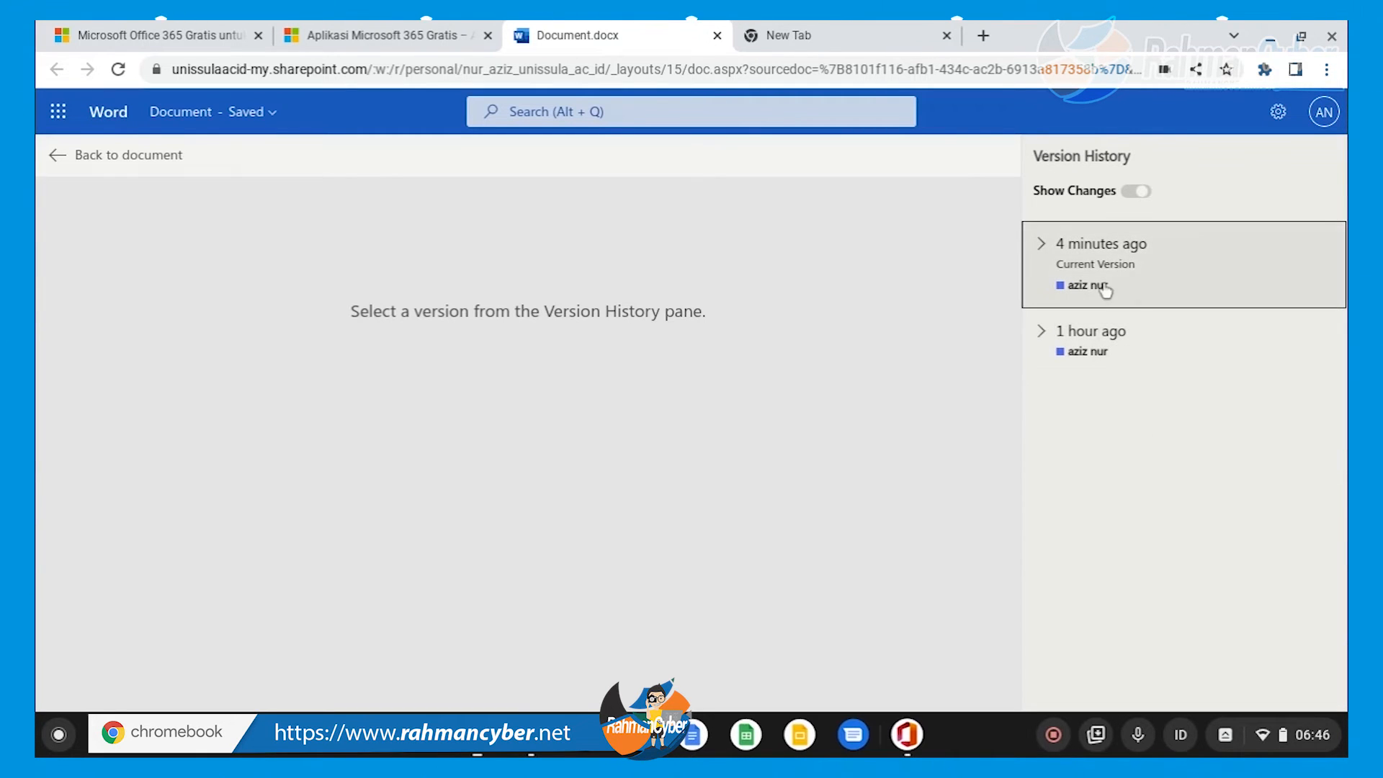
left_click(54, 155)
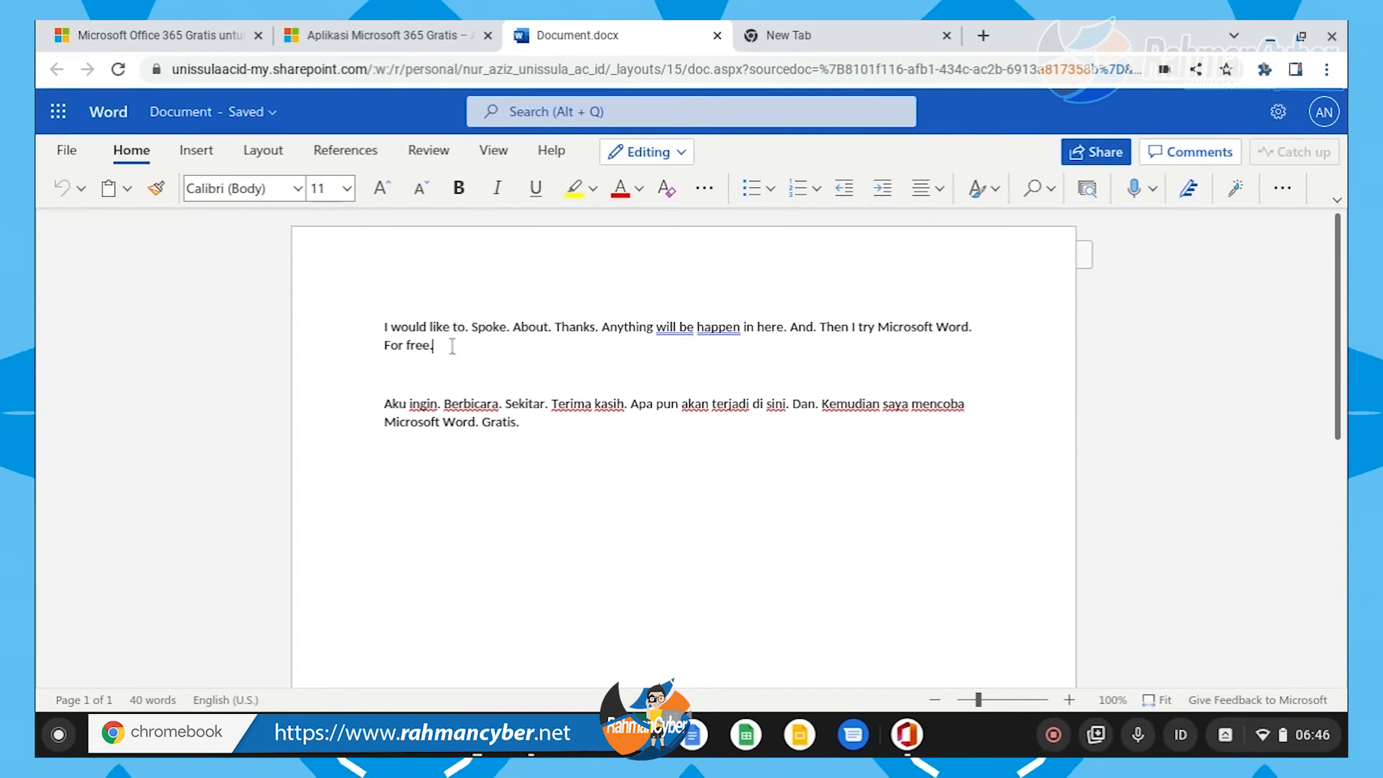
Step: Add the test text "hjkop" after "For free." and undo it
type("hjl")
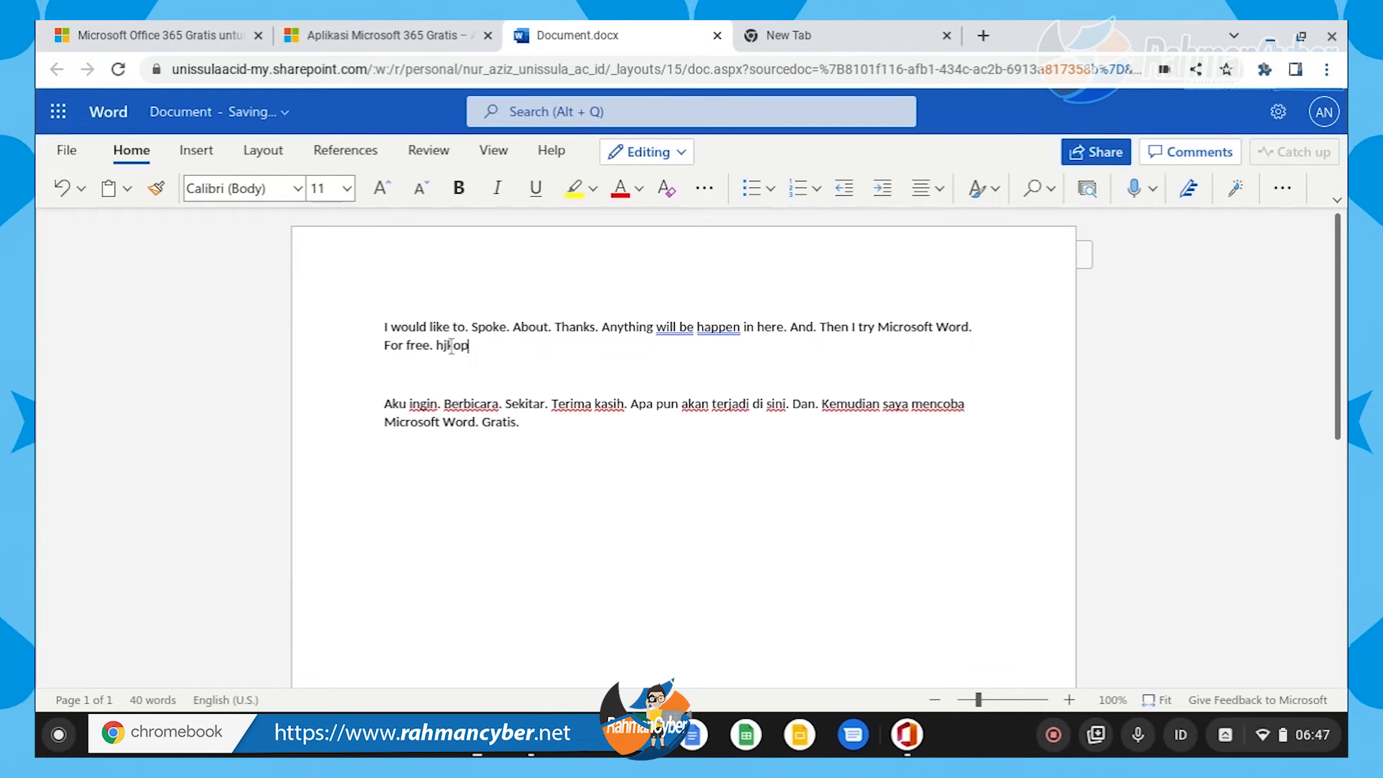
left_click(59, 197)
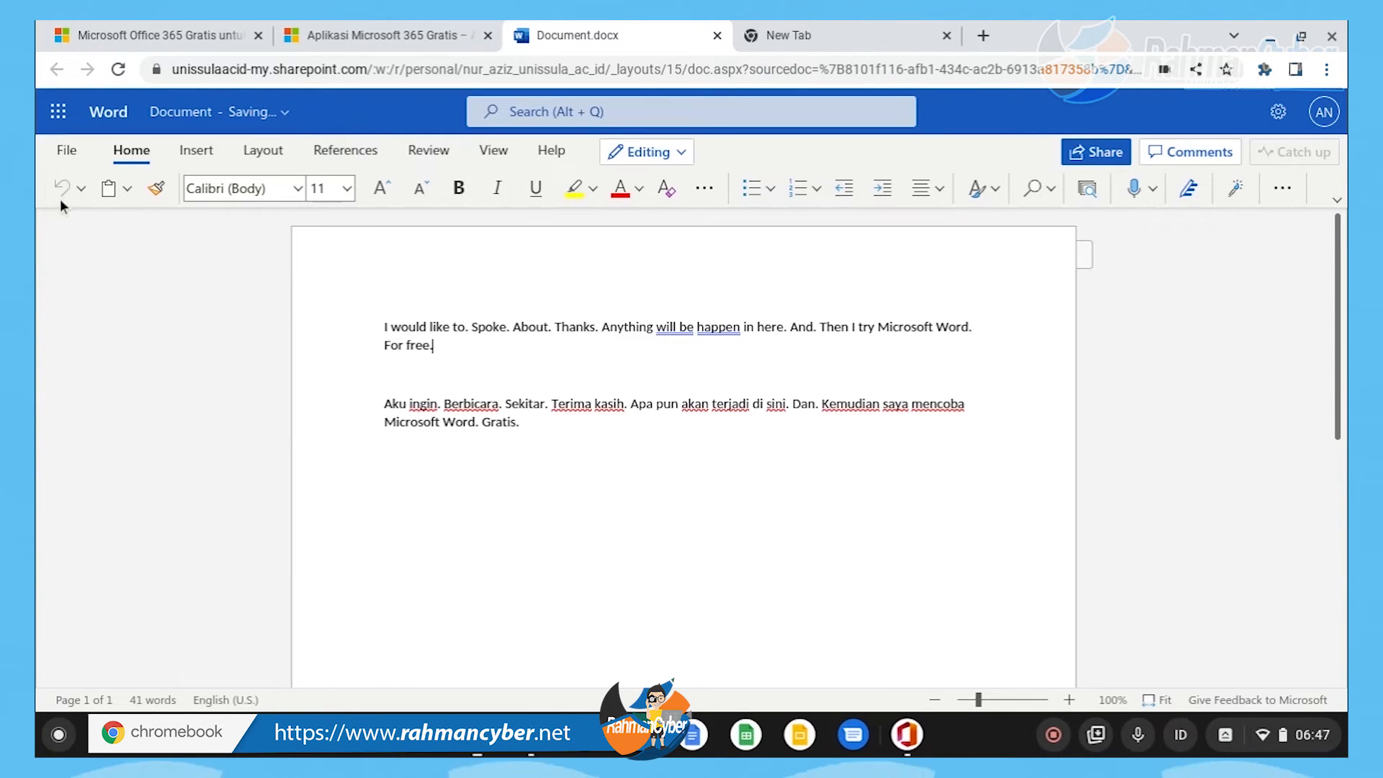
Step: Download a copy of the document to the computer as Document.docx
left_click(68, 152)
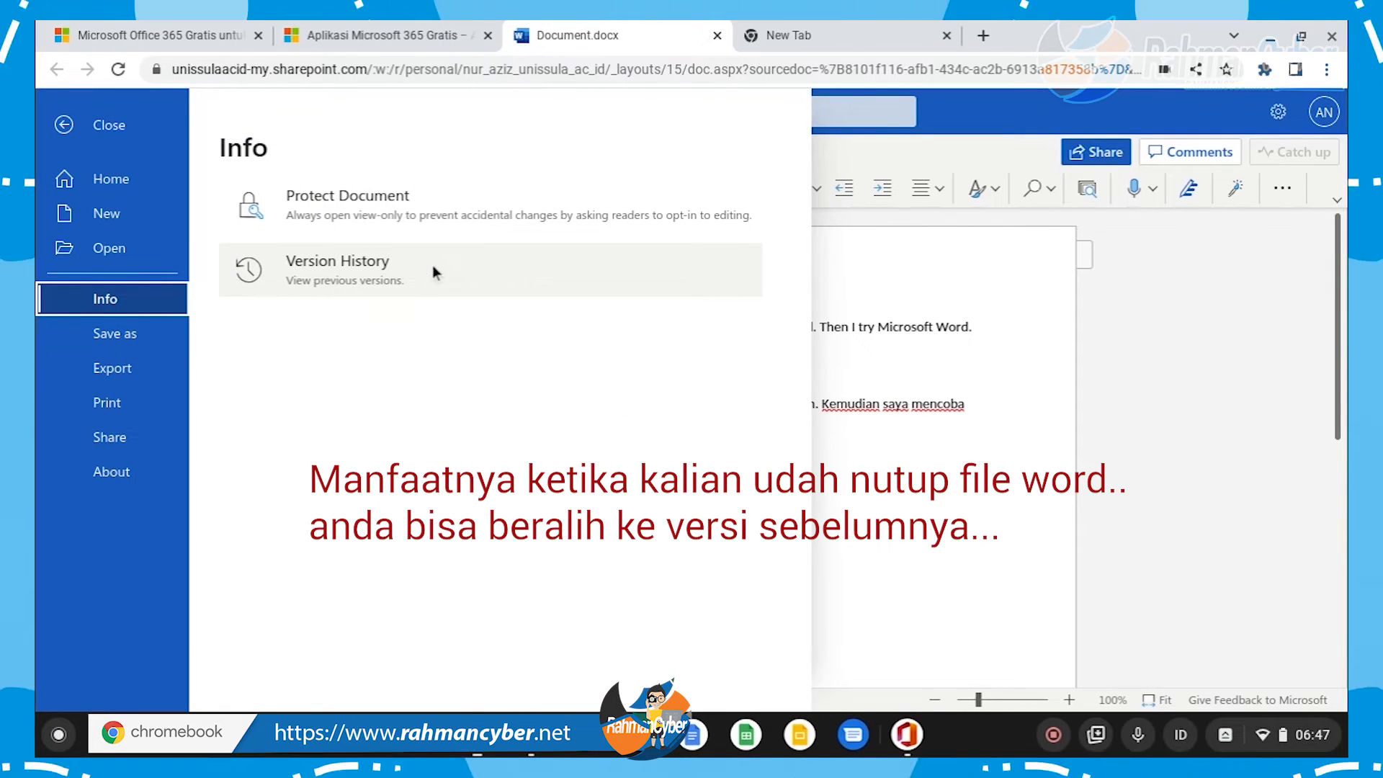
left_click(148, 334)
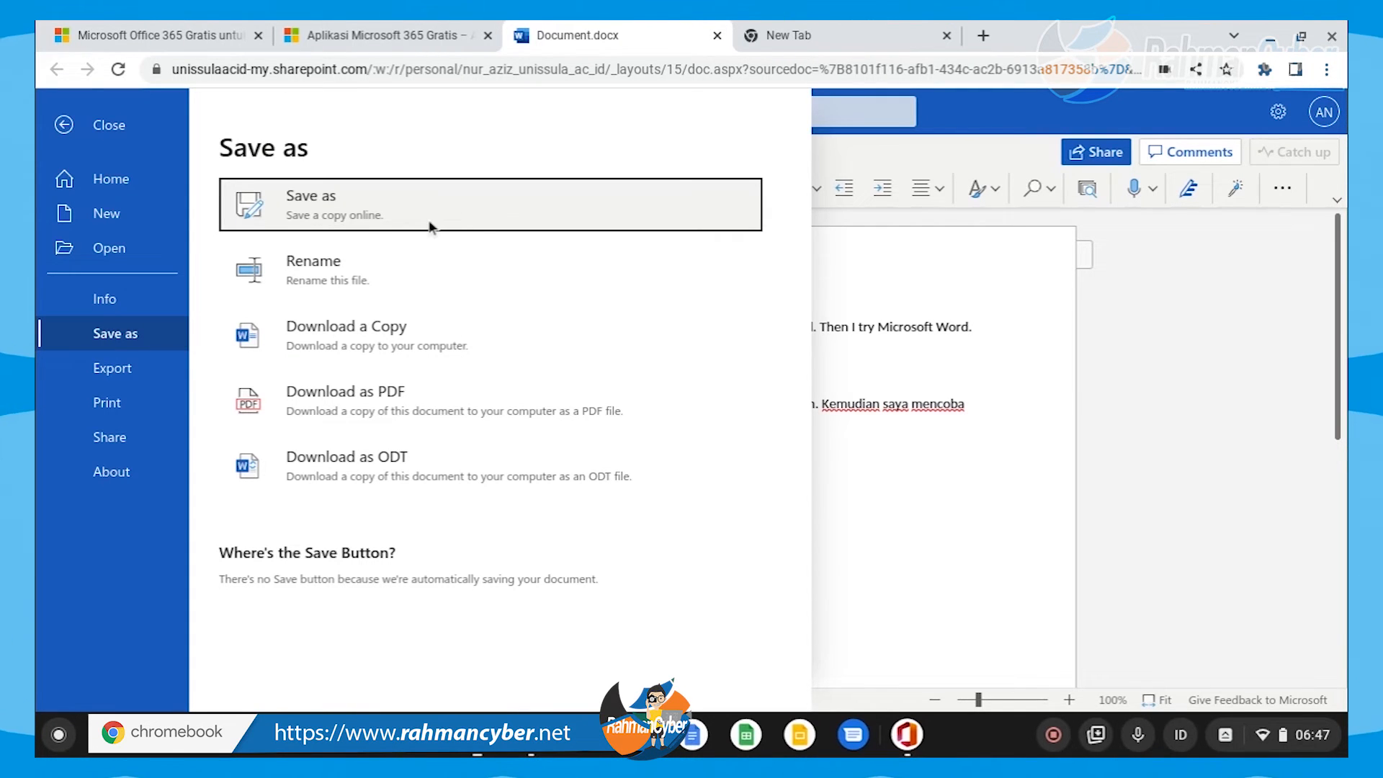
left_click(415, 347)
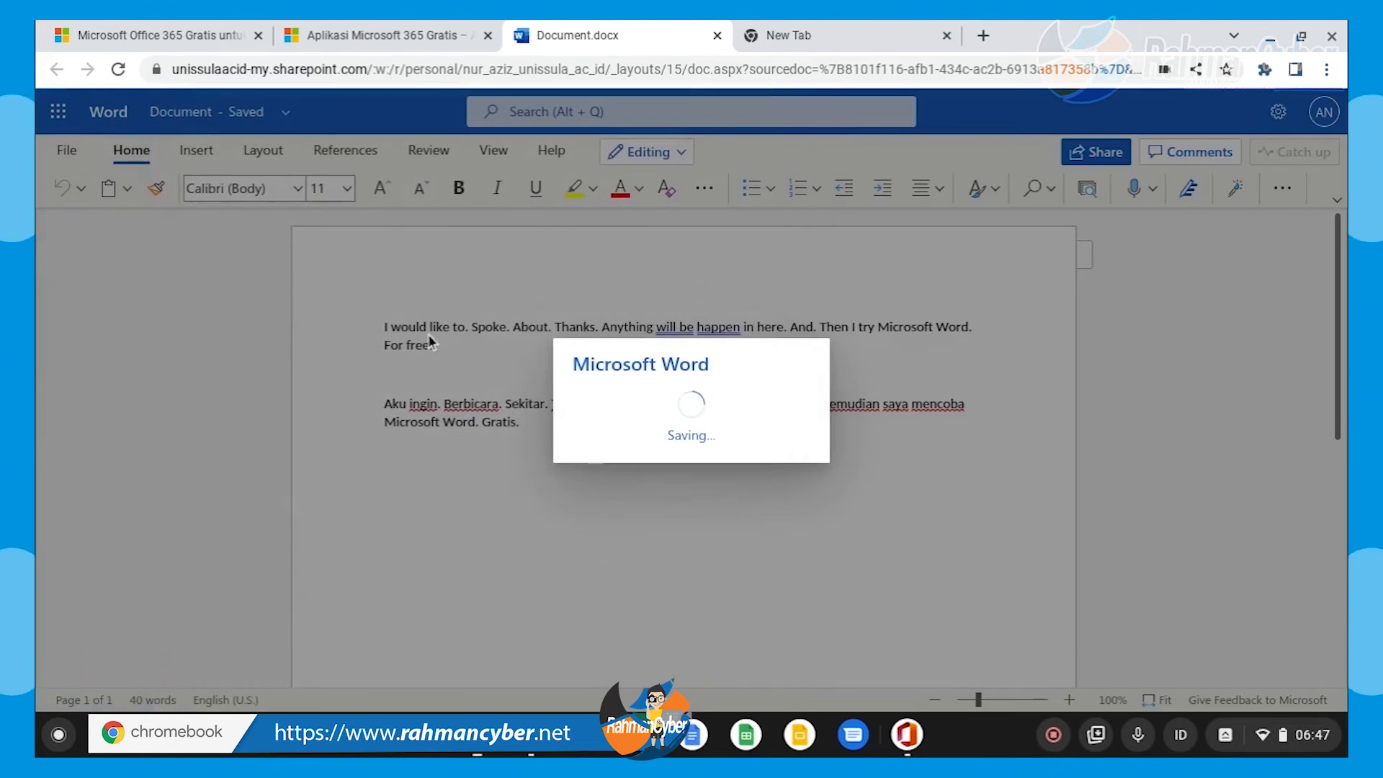
left_click(750, 446)
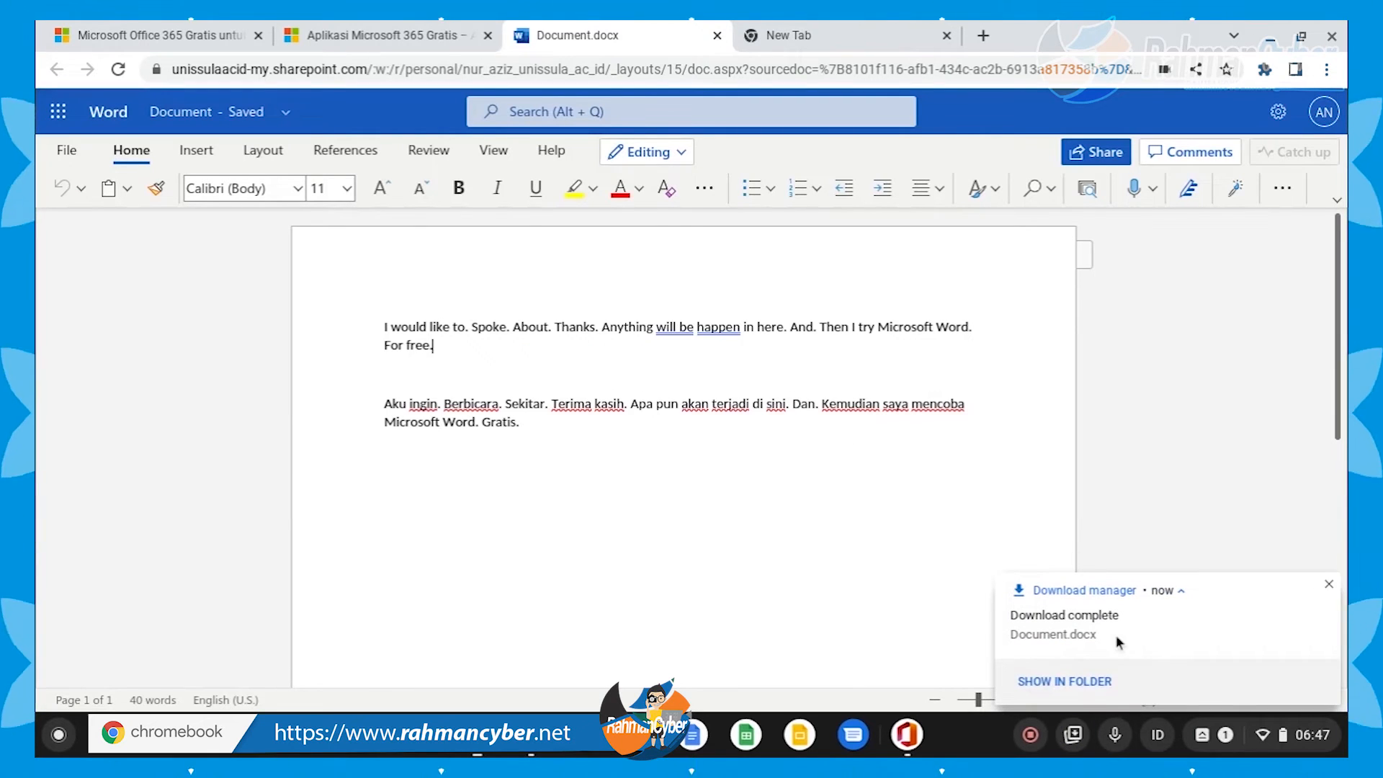
Step: Open the downloaded Document.docx from the Downloads folder, view its file options, and return to the online Word document
left_click(1066, 680)
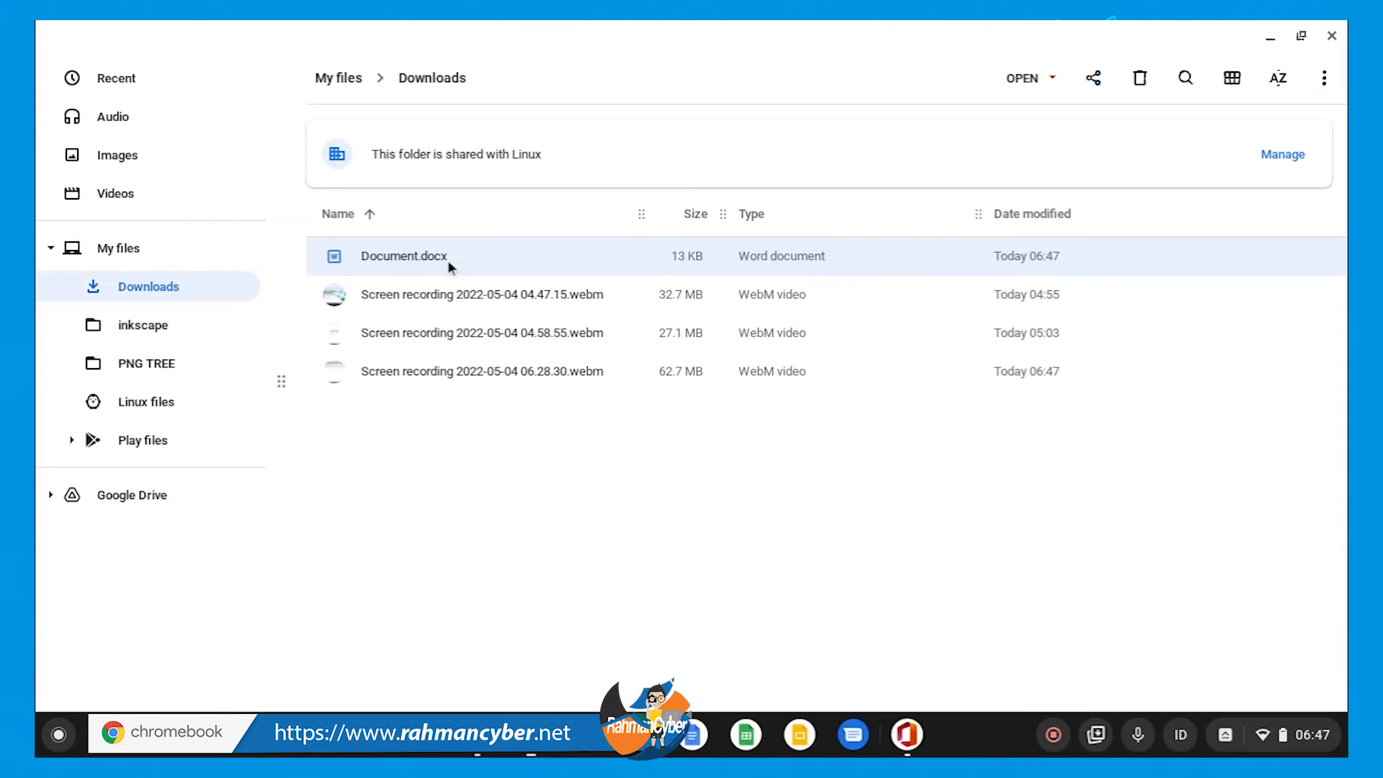
double_click(435, 258)
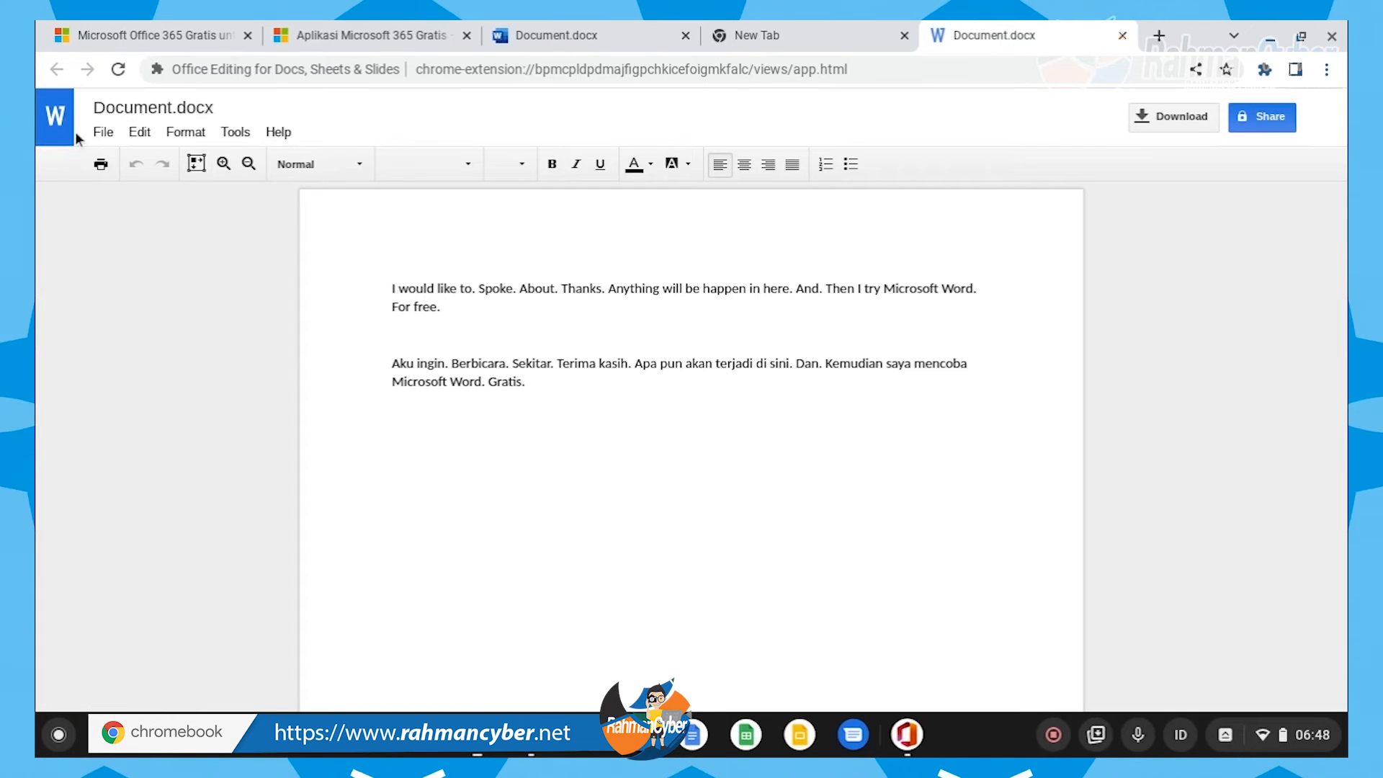
left_click(103, 132)
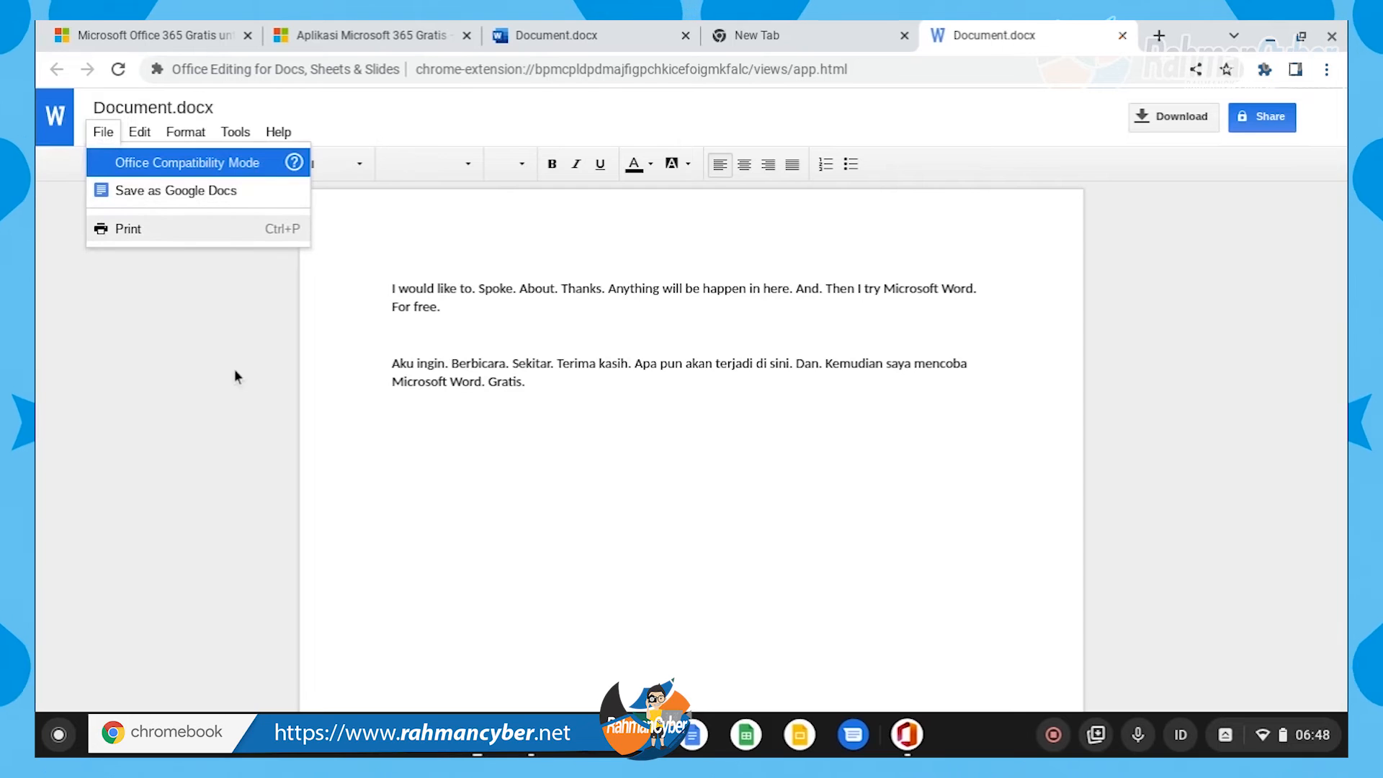
left_click(209, 317)
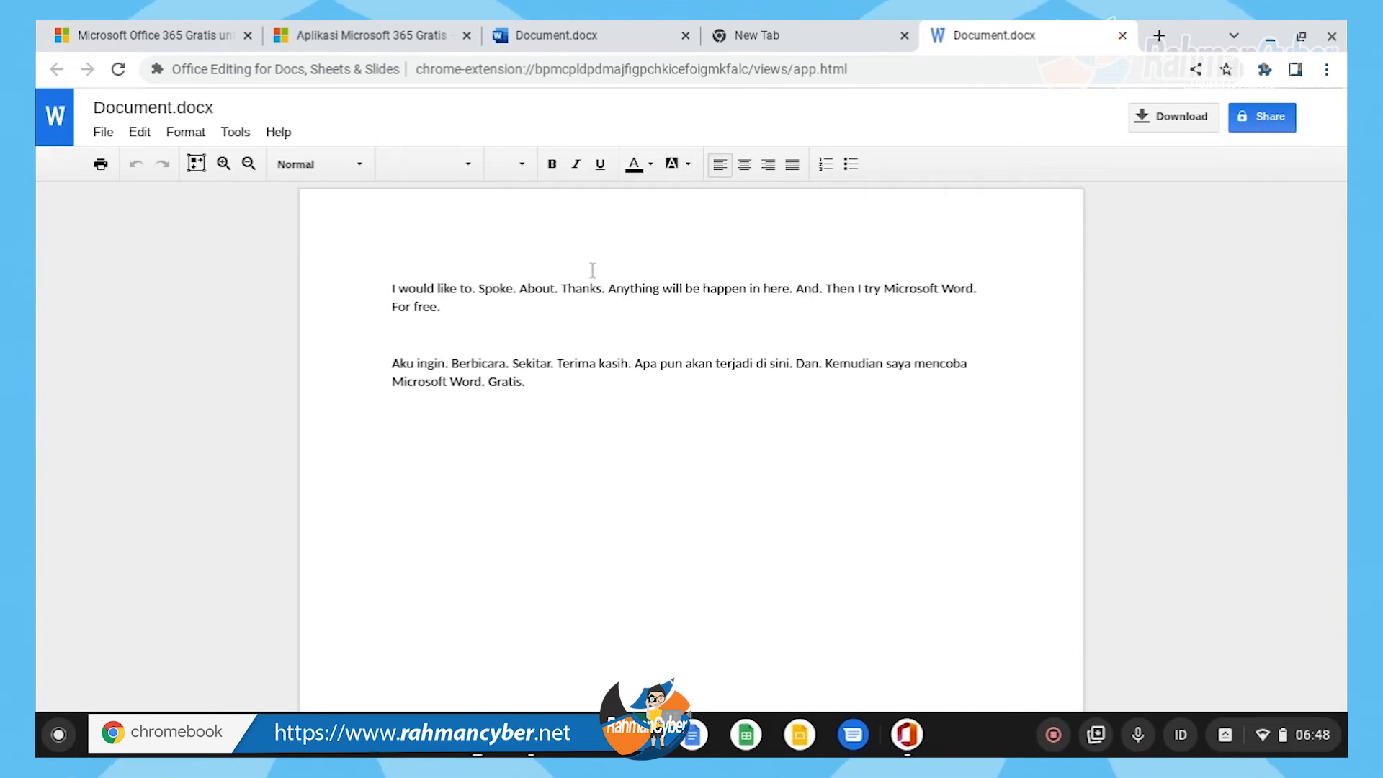
left_click(1121, 36)
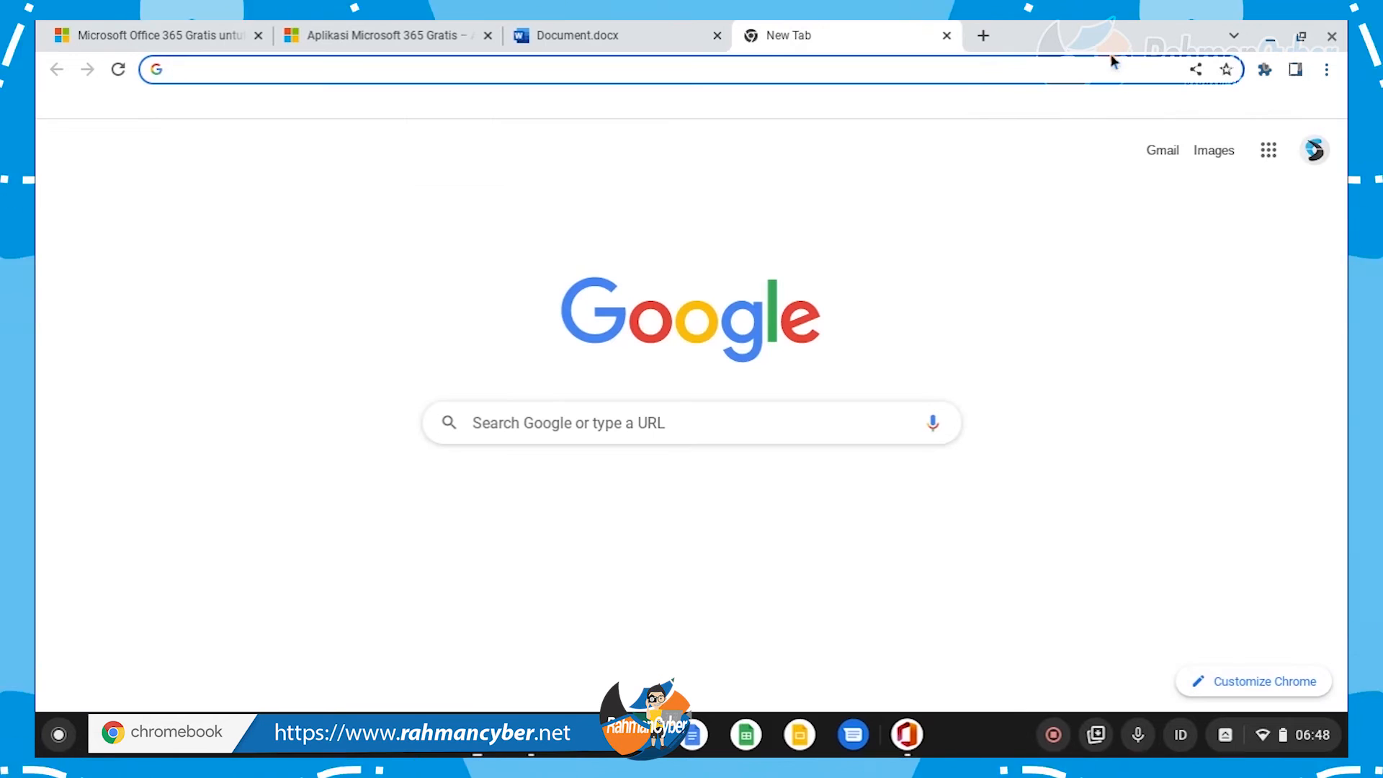
left_click(640, 34)
Step: Download the document as a PDF, view the resulting Document.pdf, and close it
left_click(67, 148)
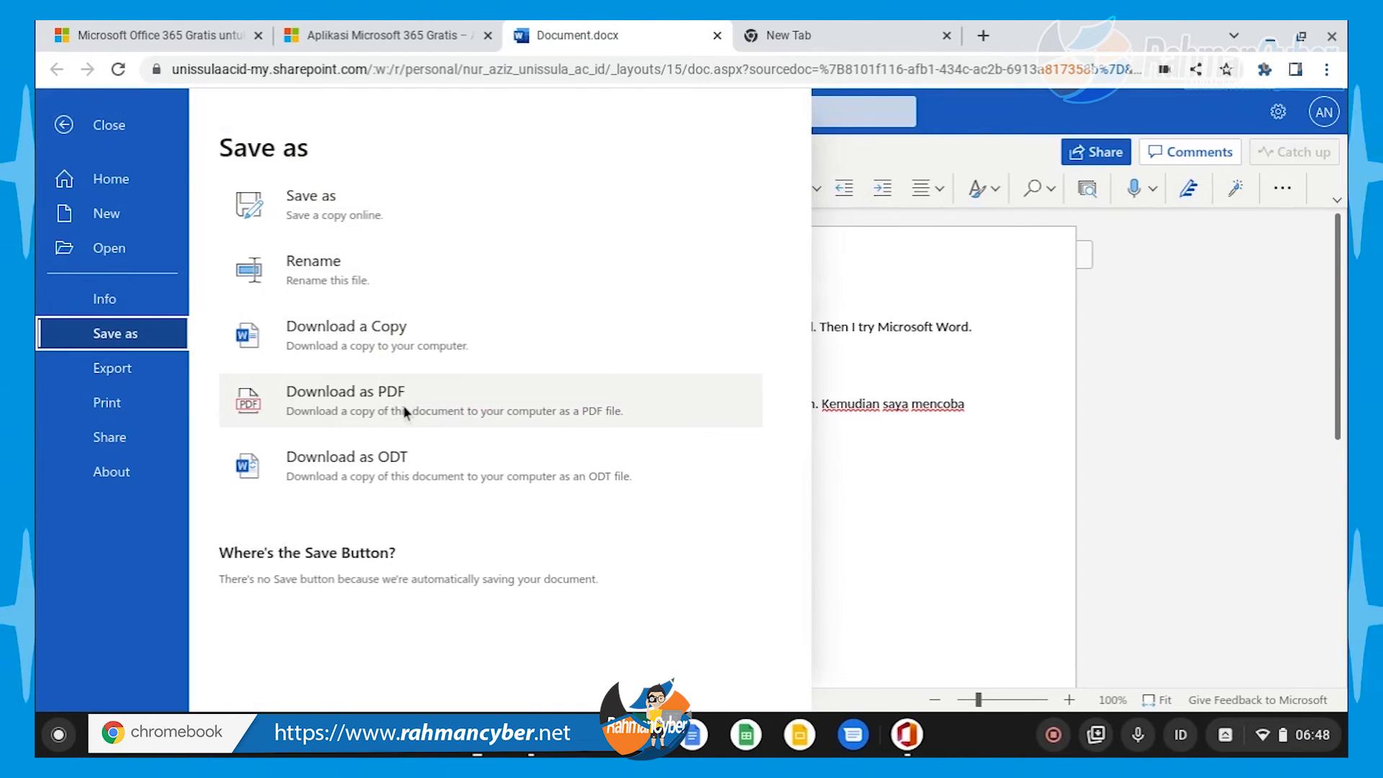
left_click(472, 400)
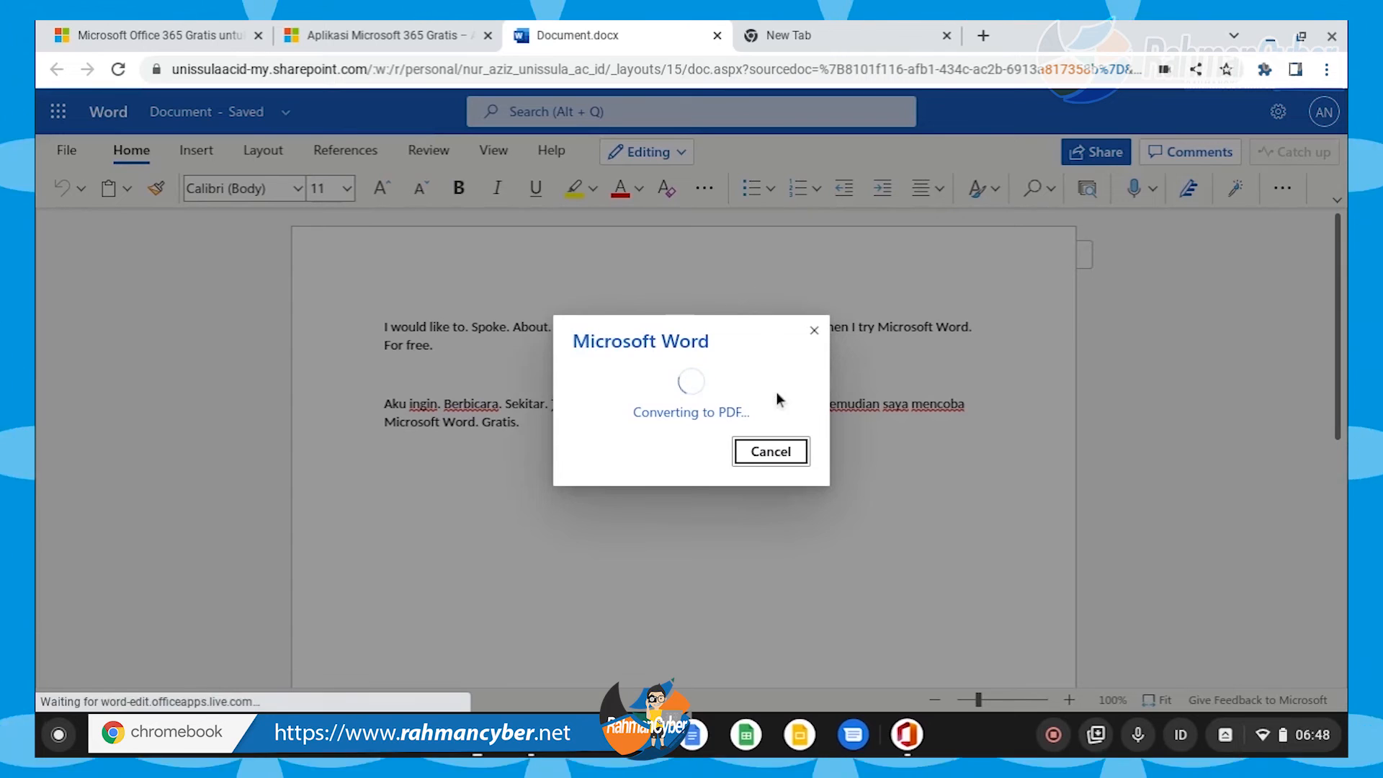
left_click(1067, 589)
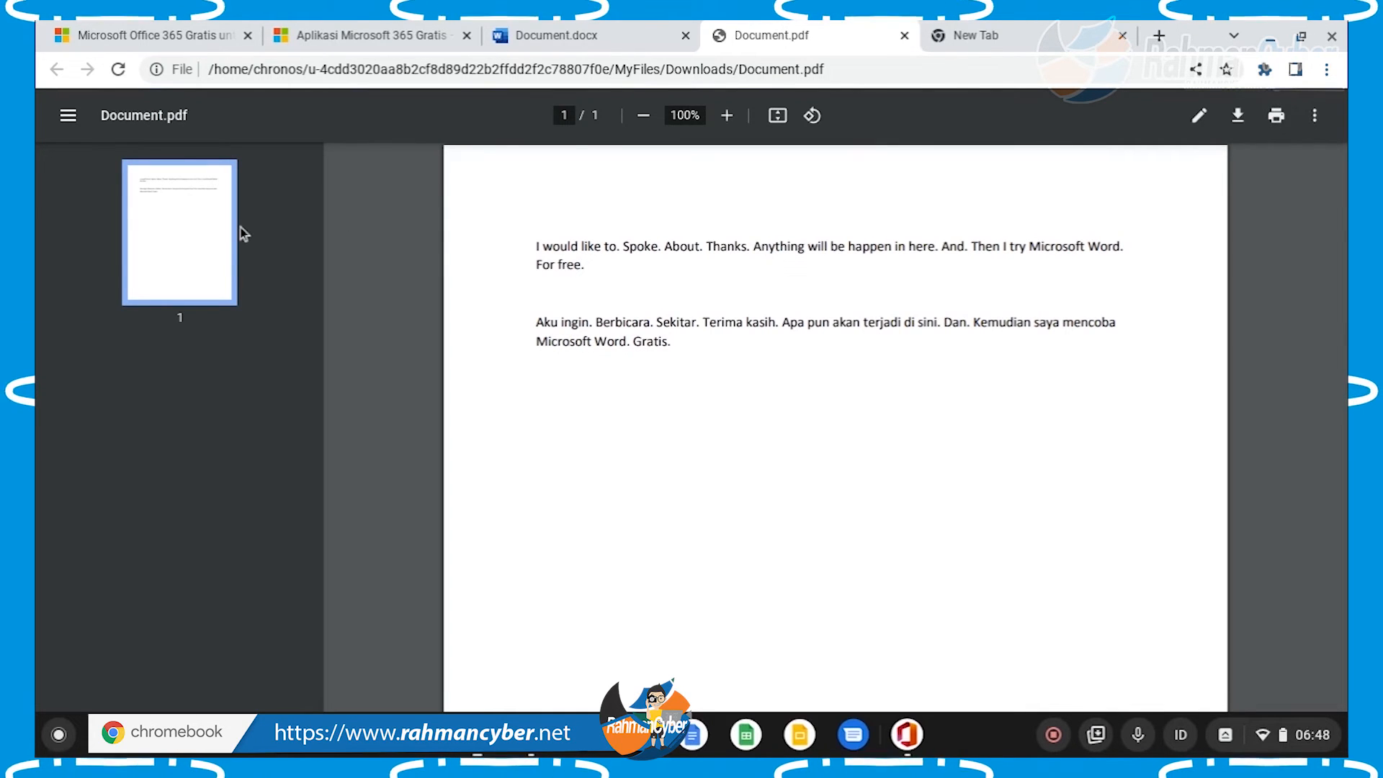
left_click(904, 35)
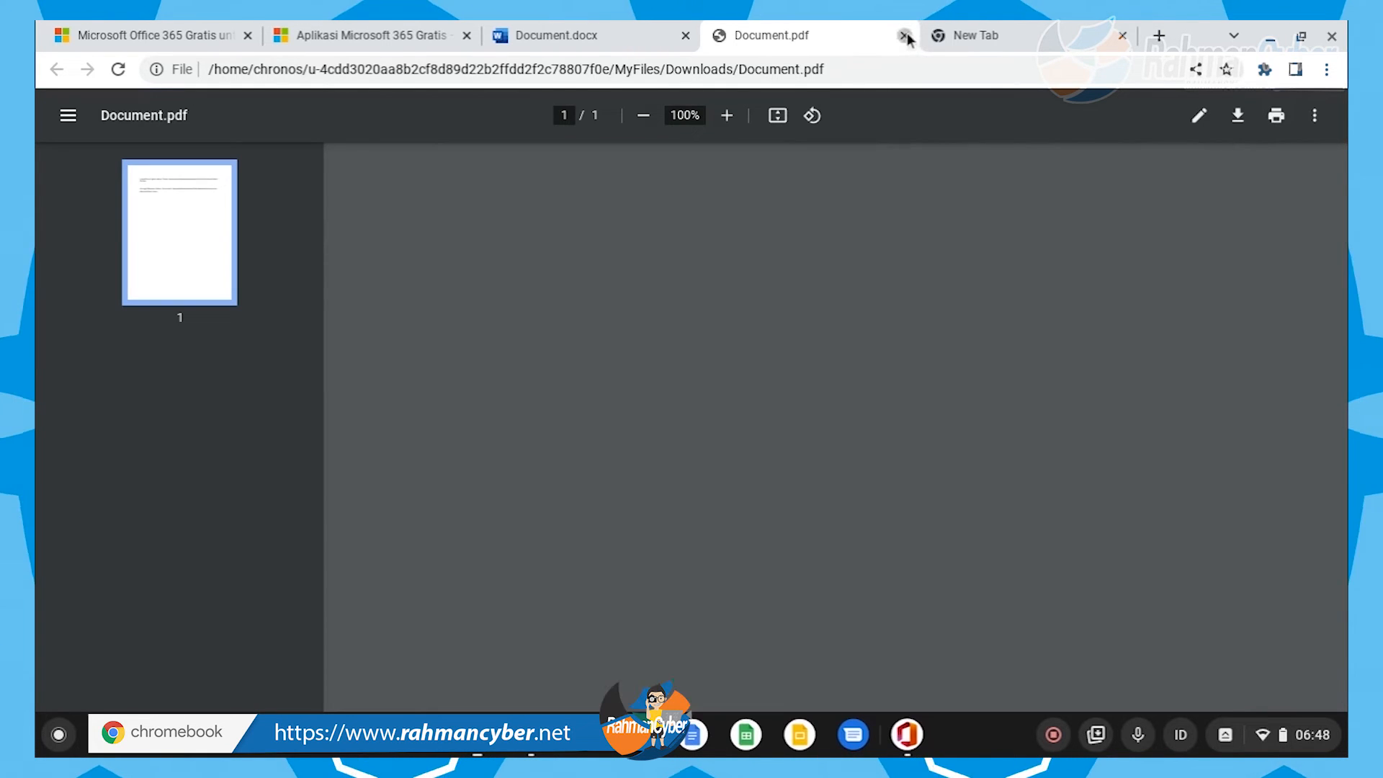
left_click(808, 438)
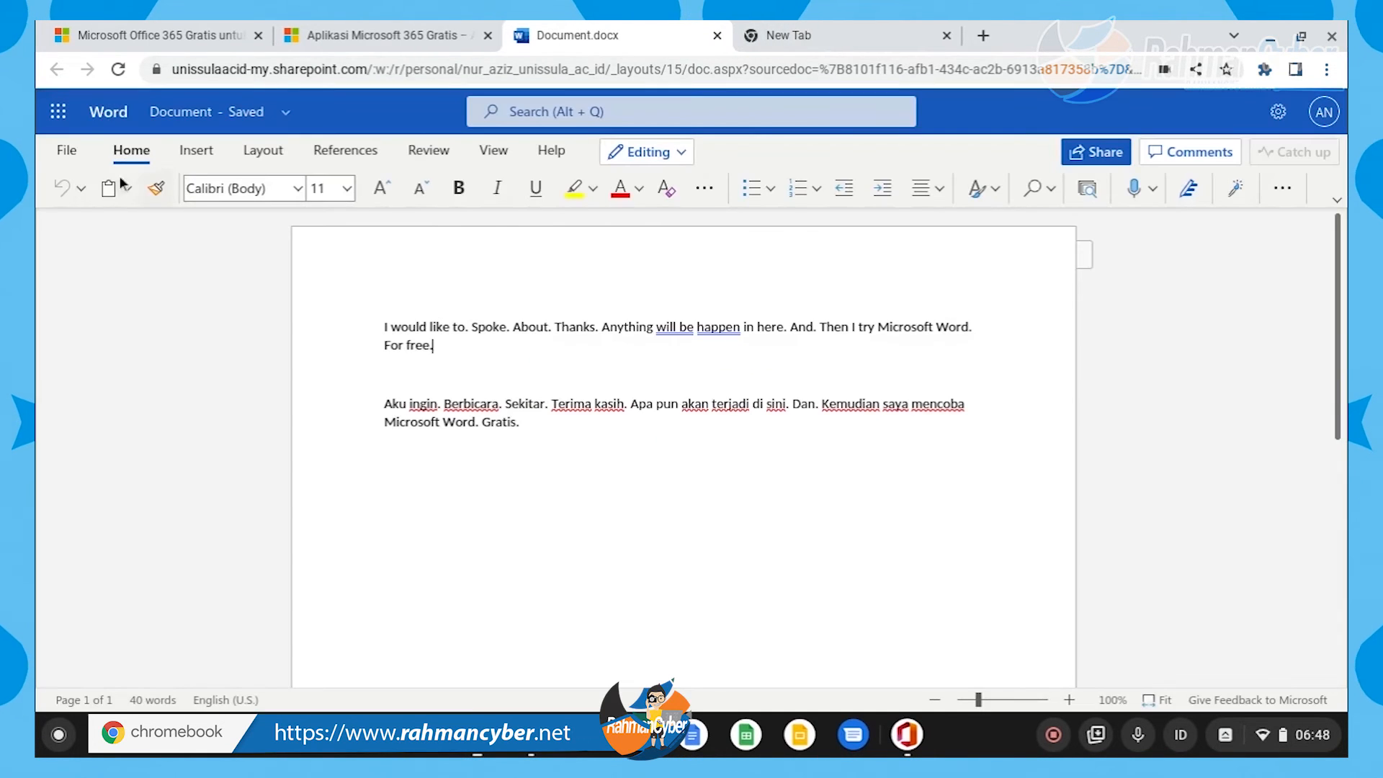
Step: Look up "ekstensi ODT" on Google and return to the document's save options
left_click(63, 157)
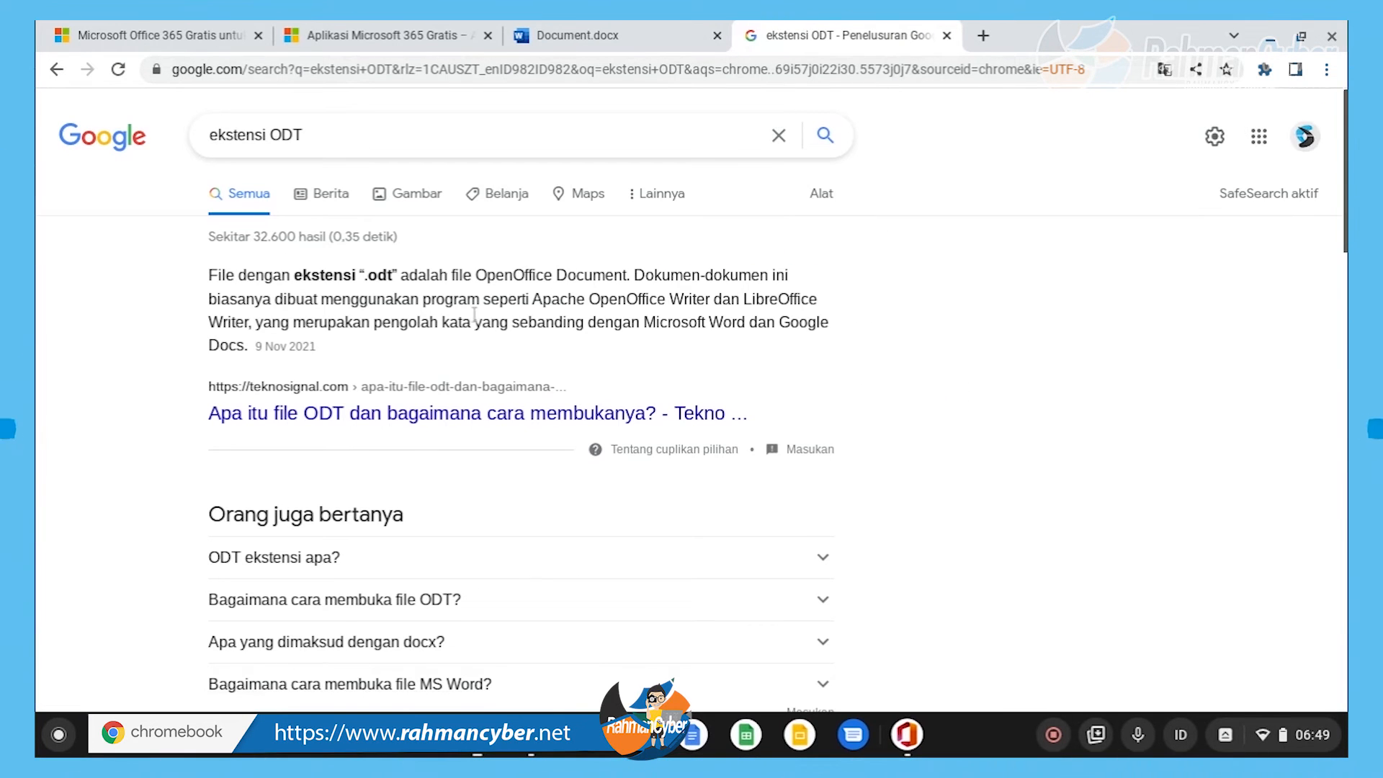
left_click(947, 37)
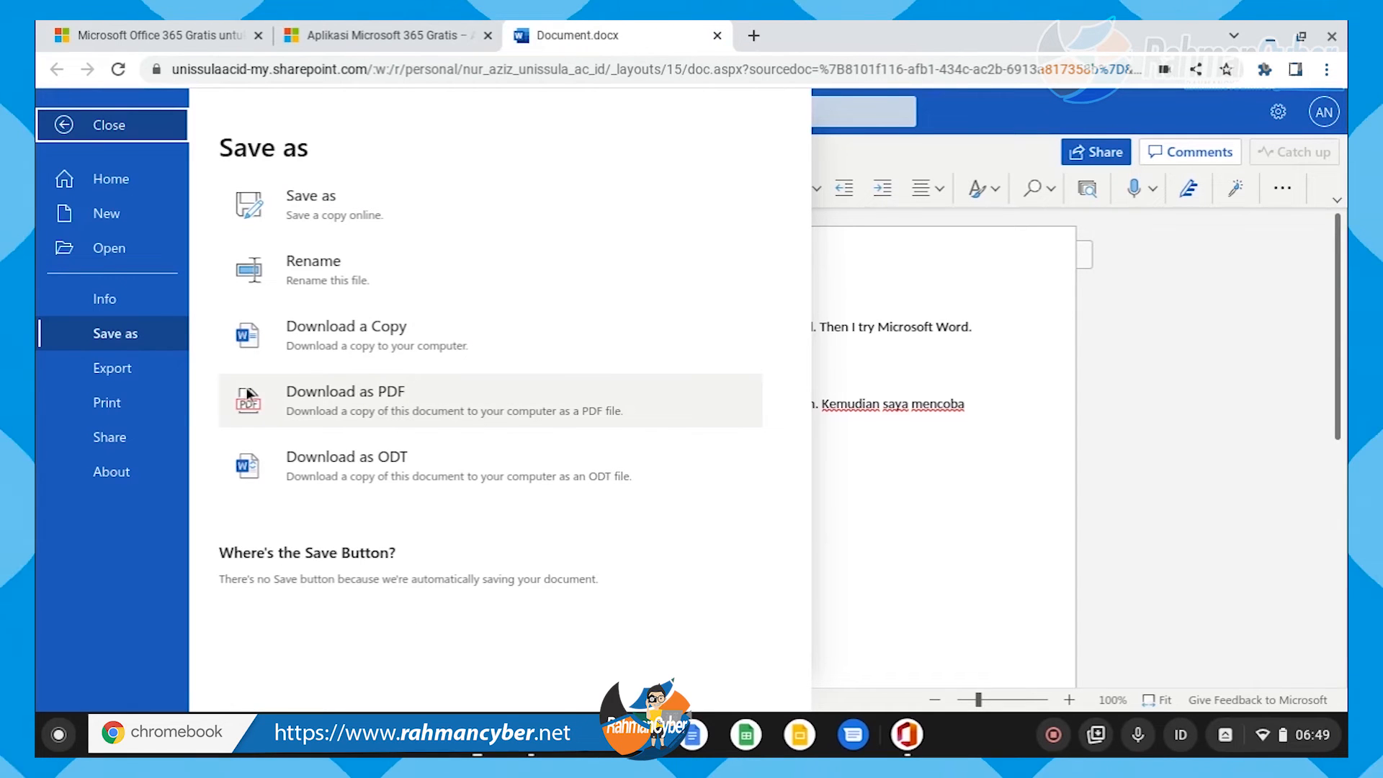
Step: Export the document to a PowerPoint presentation with the paper-stack design theme and open the presentation
left_click(135, 368)
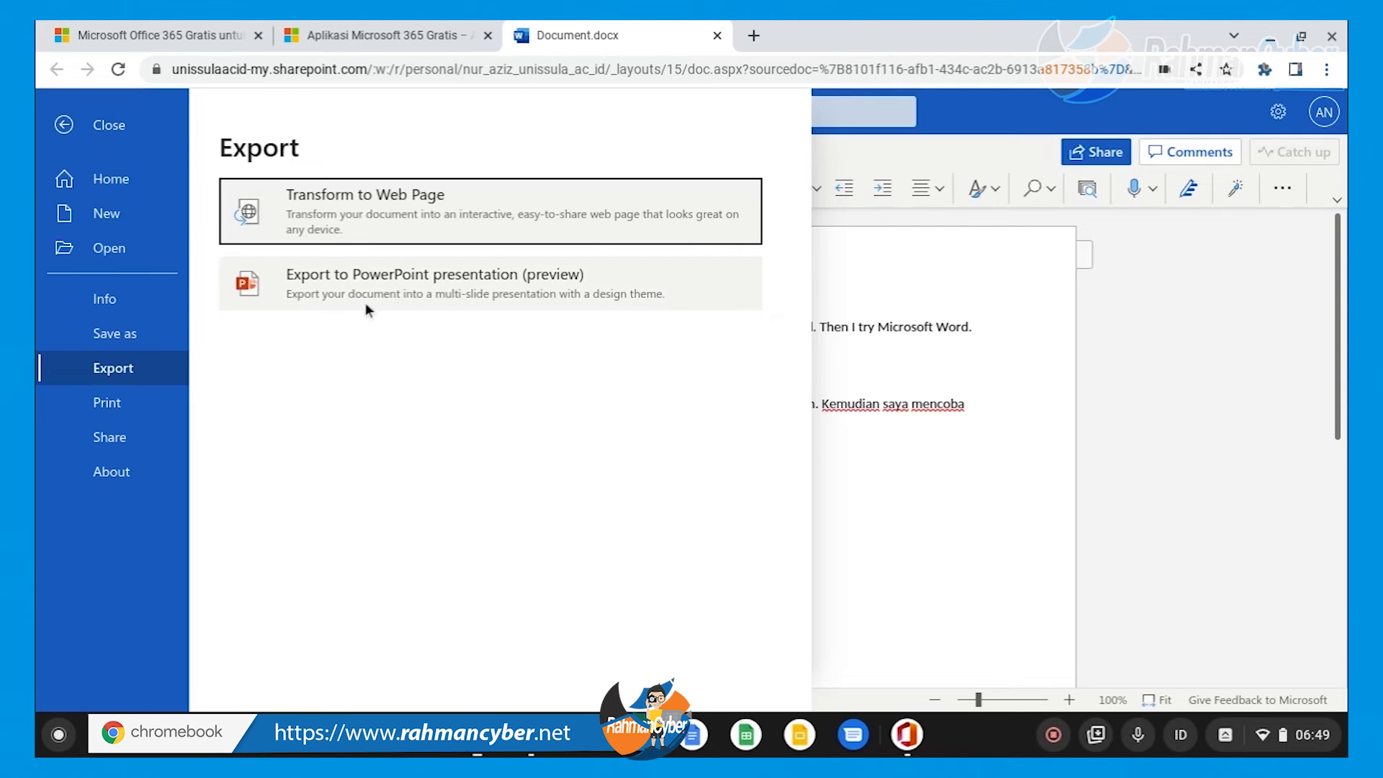
left_click(519, 295)
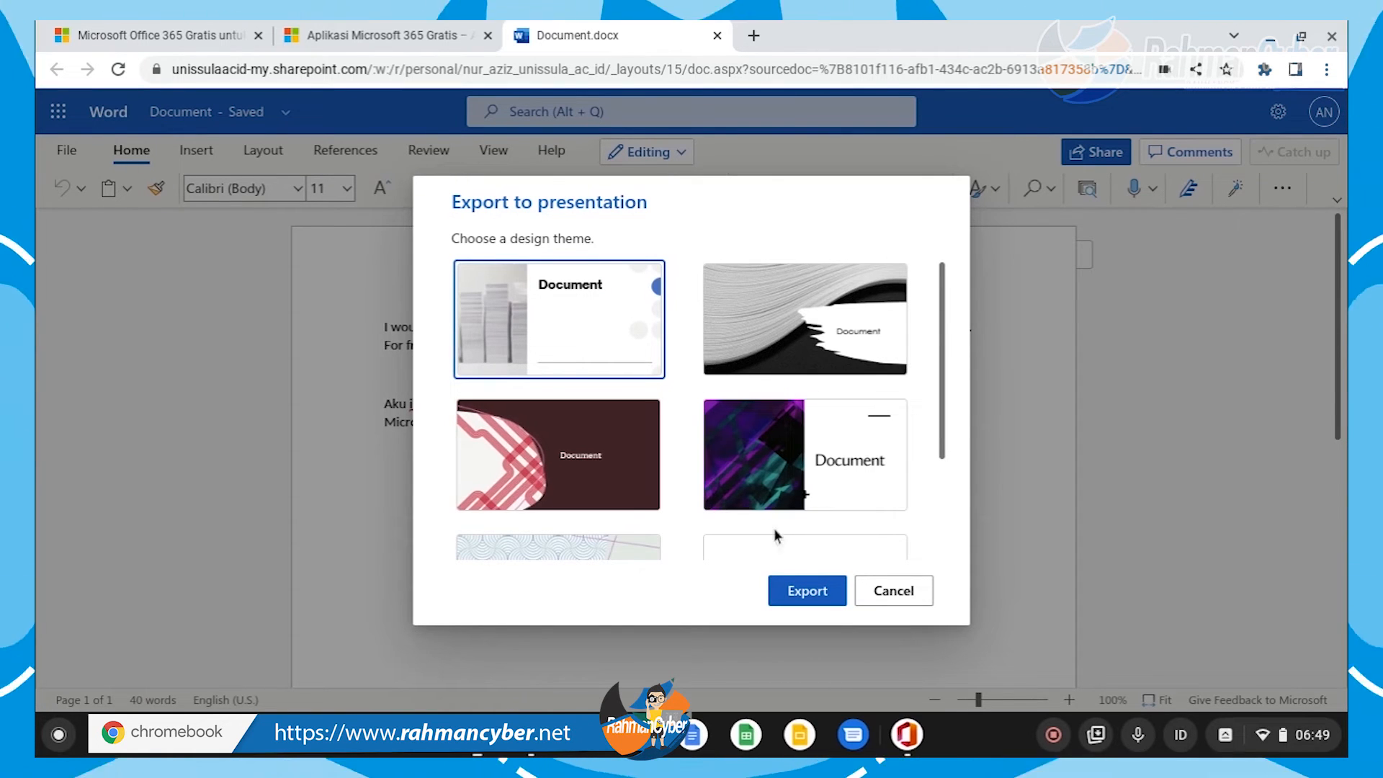
left_click(806, 591)
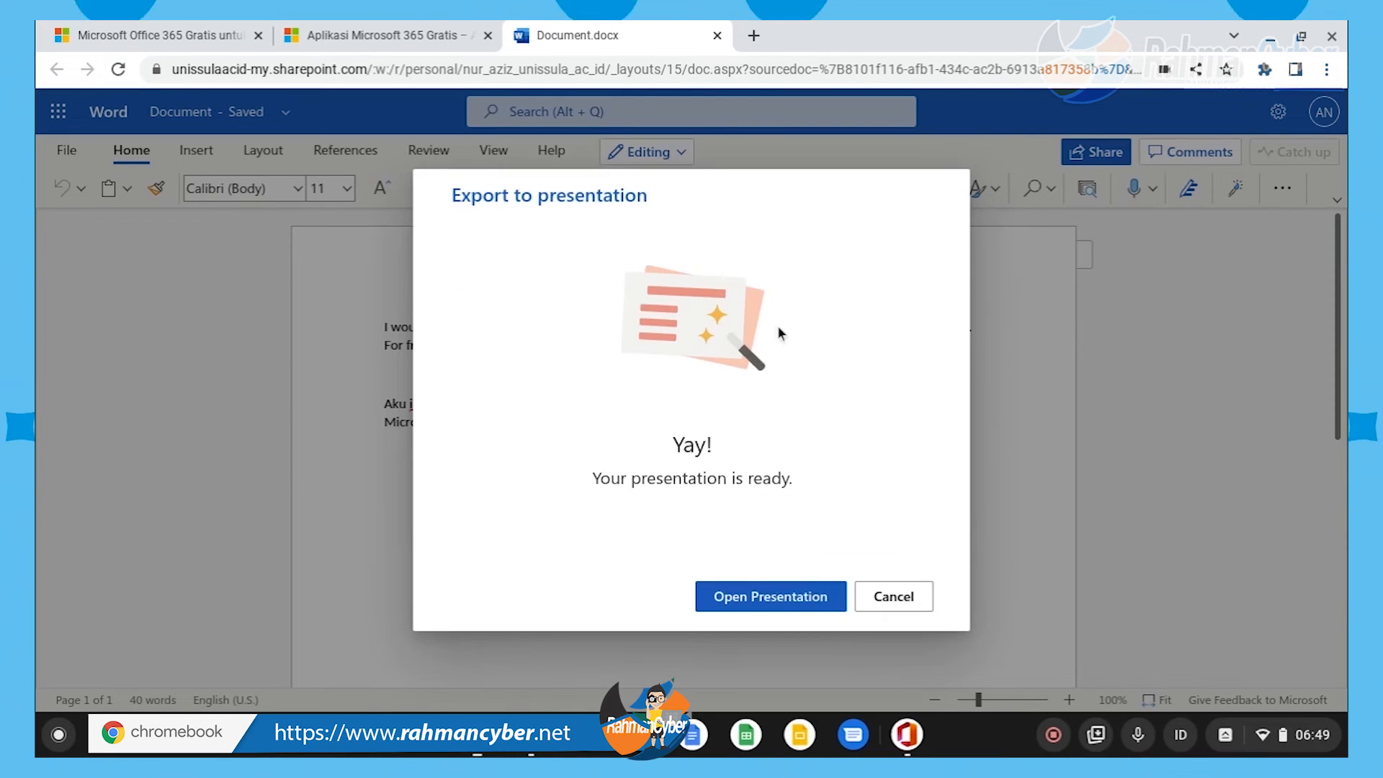
left_click(777, 594)
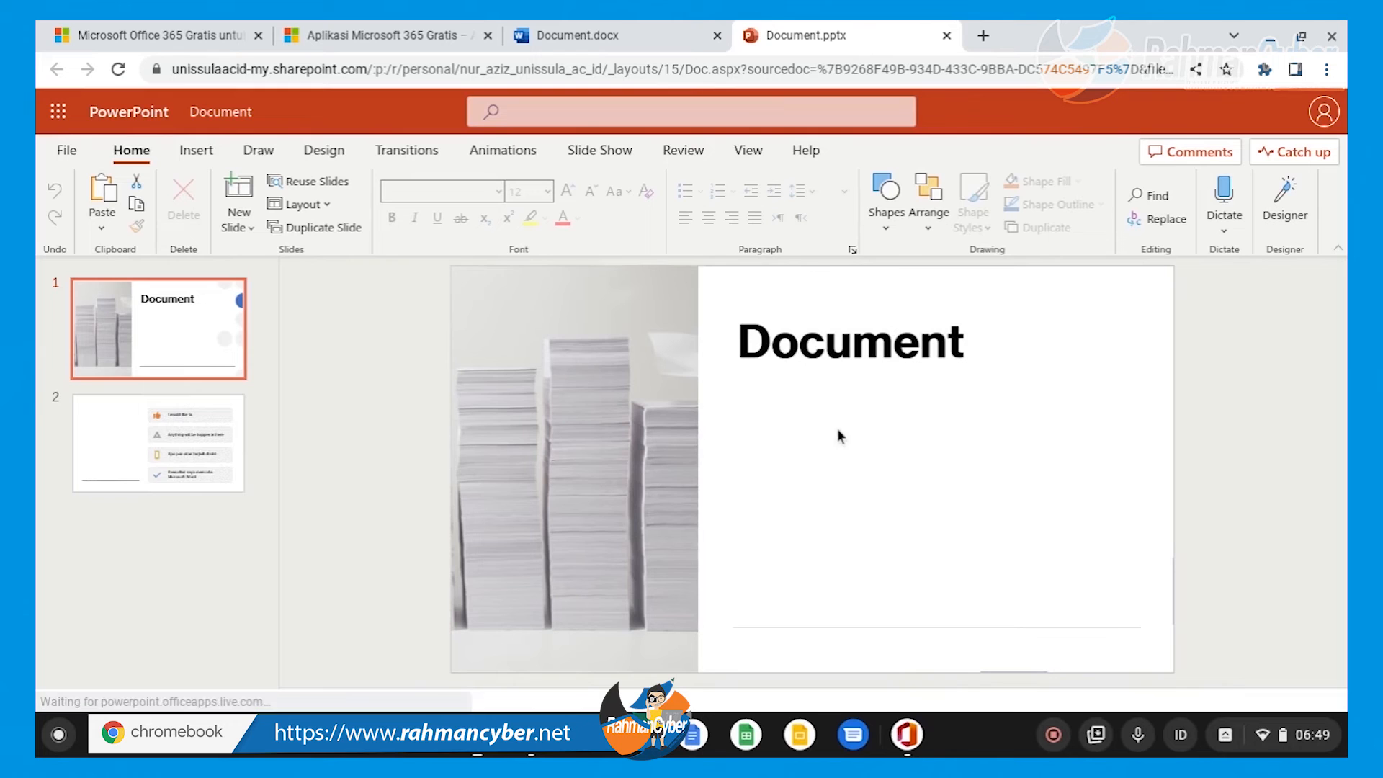
Step: Select the SmartArt list on slide 2 and apply the dark Designer layout with blue and outlined circles behind the list
left_click(261, 393)
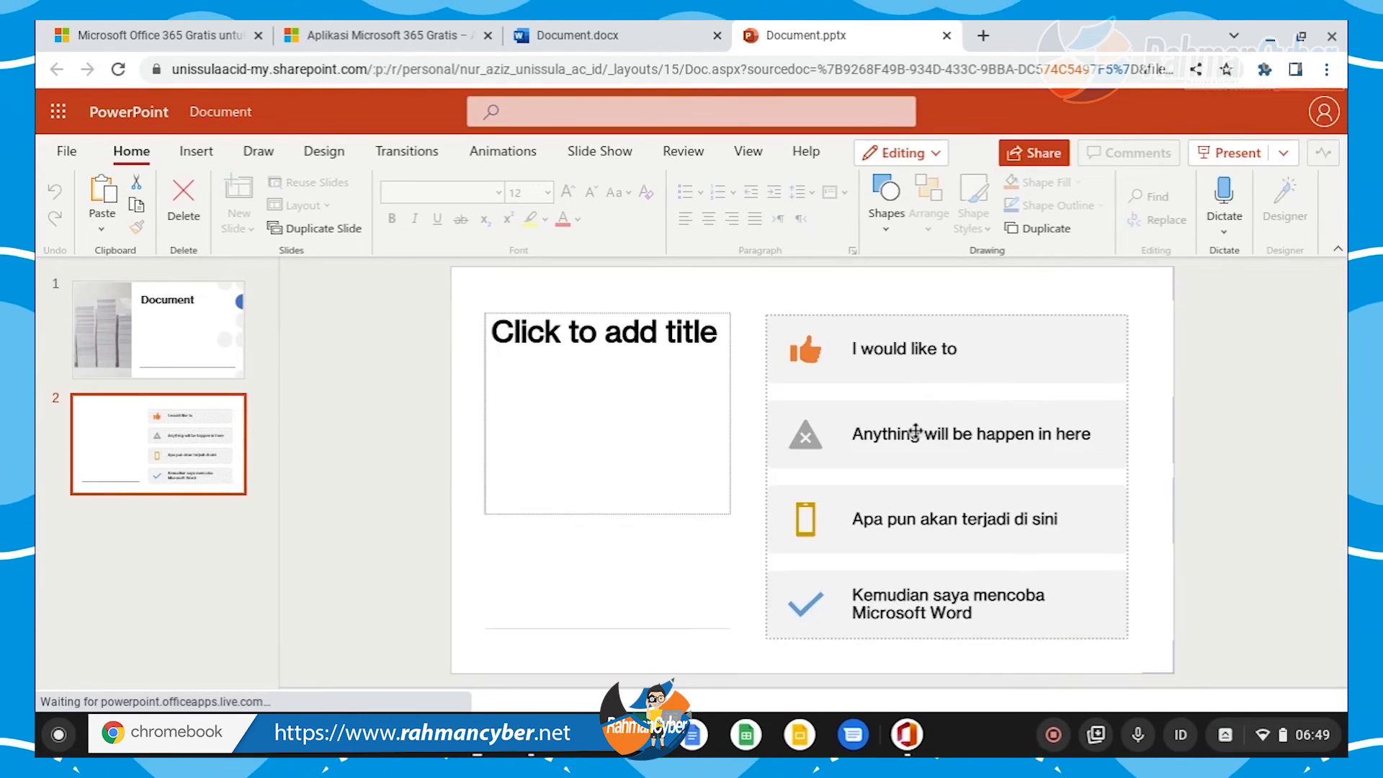
left_click(810, 438)
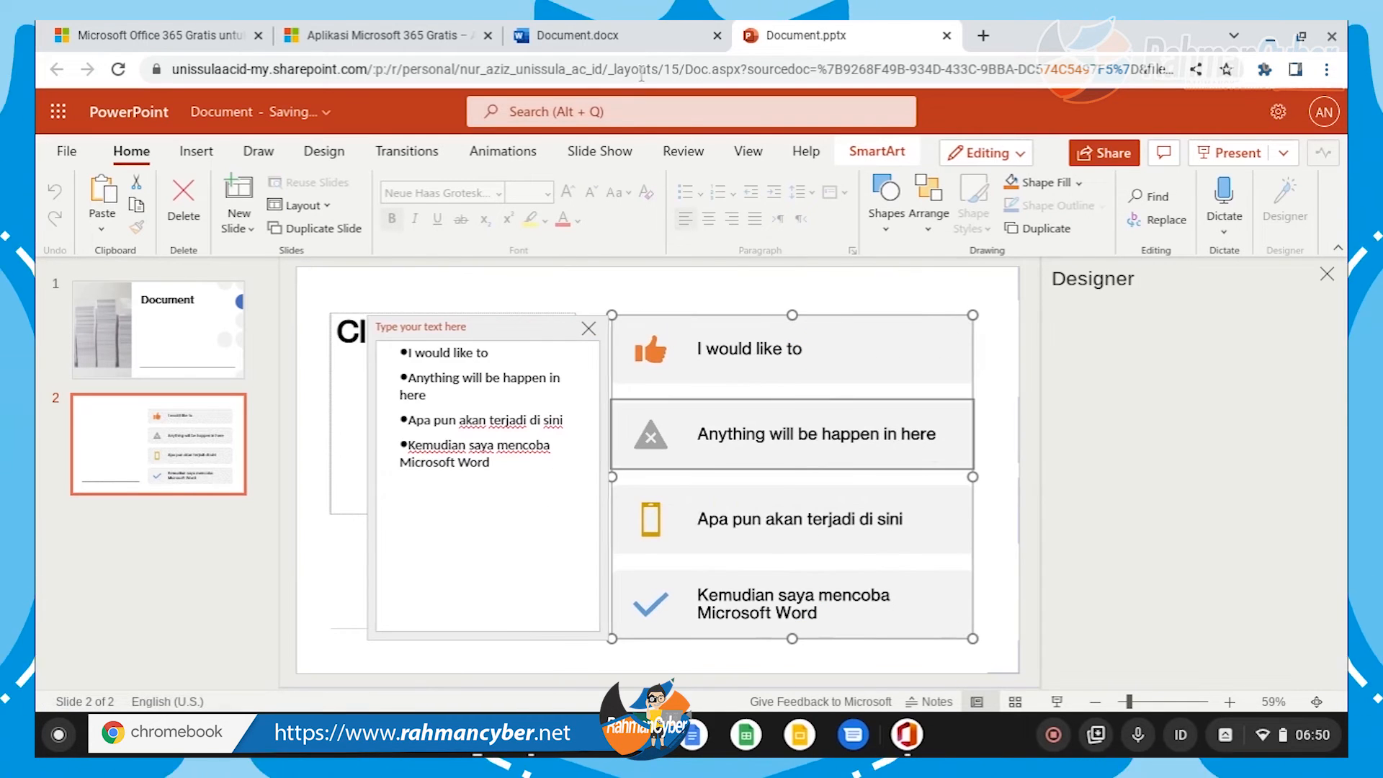
left_click(641, 36)
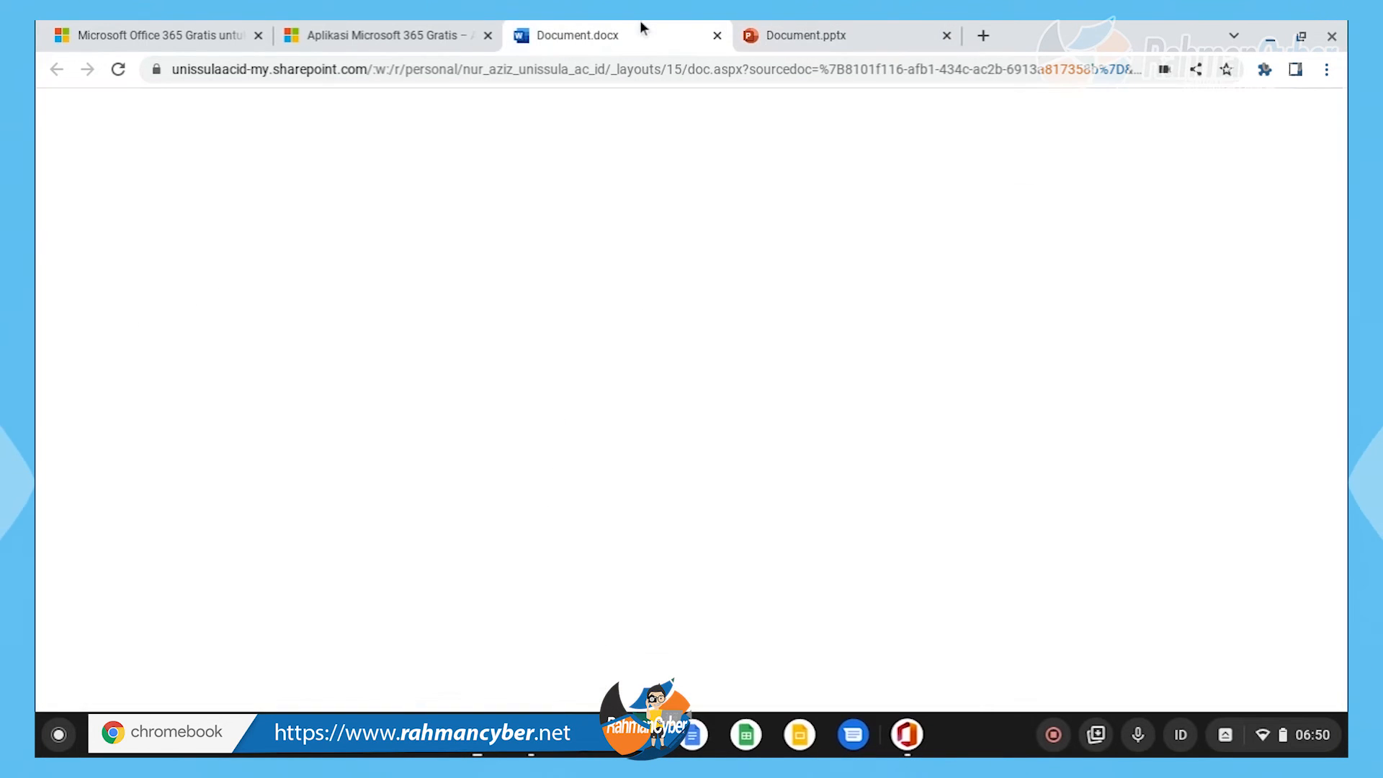
left_click(816, 35)
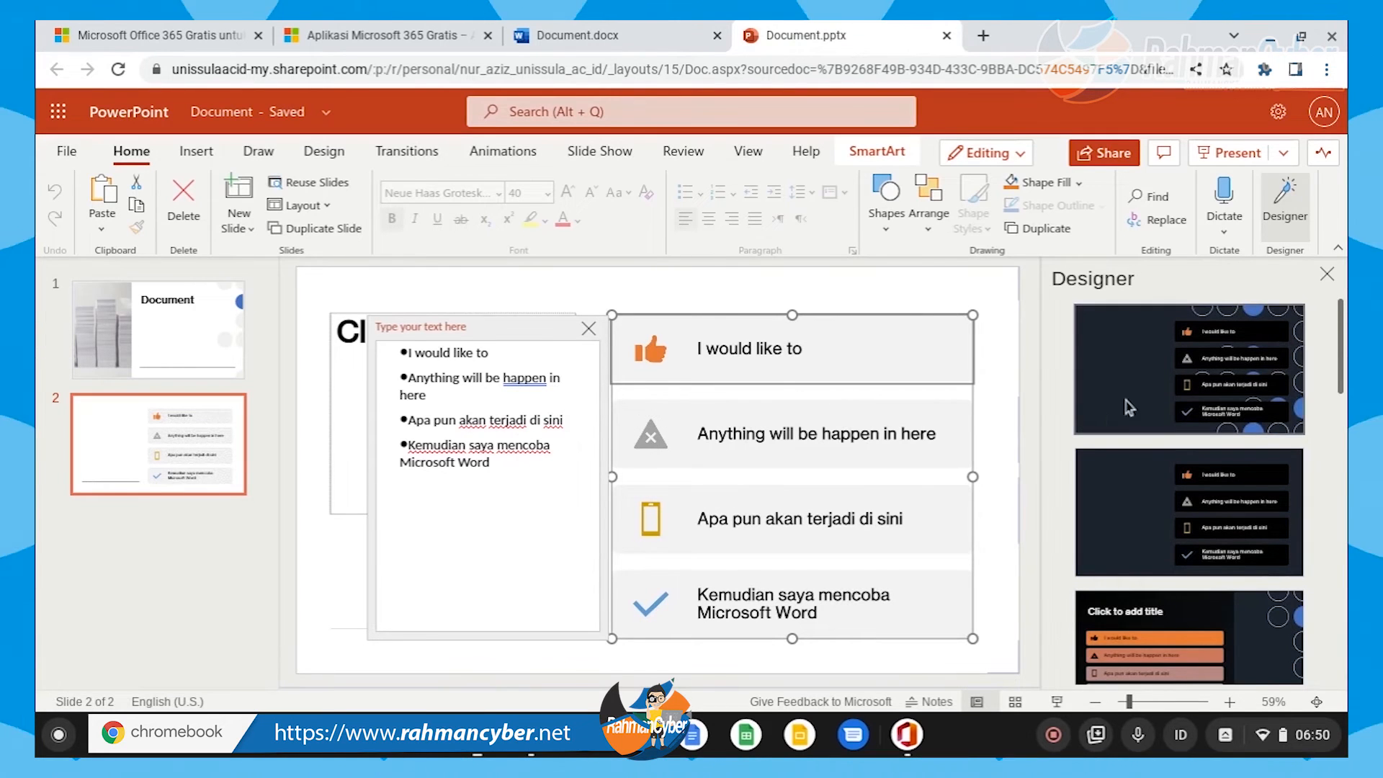
left_click(1192, 631)
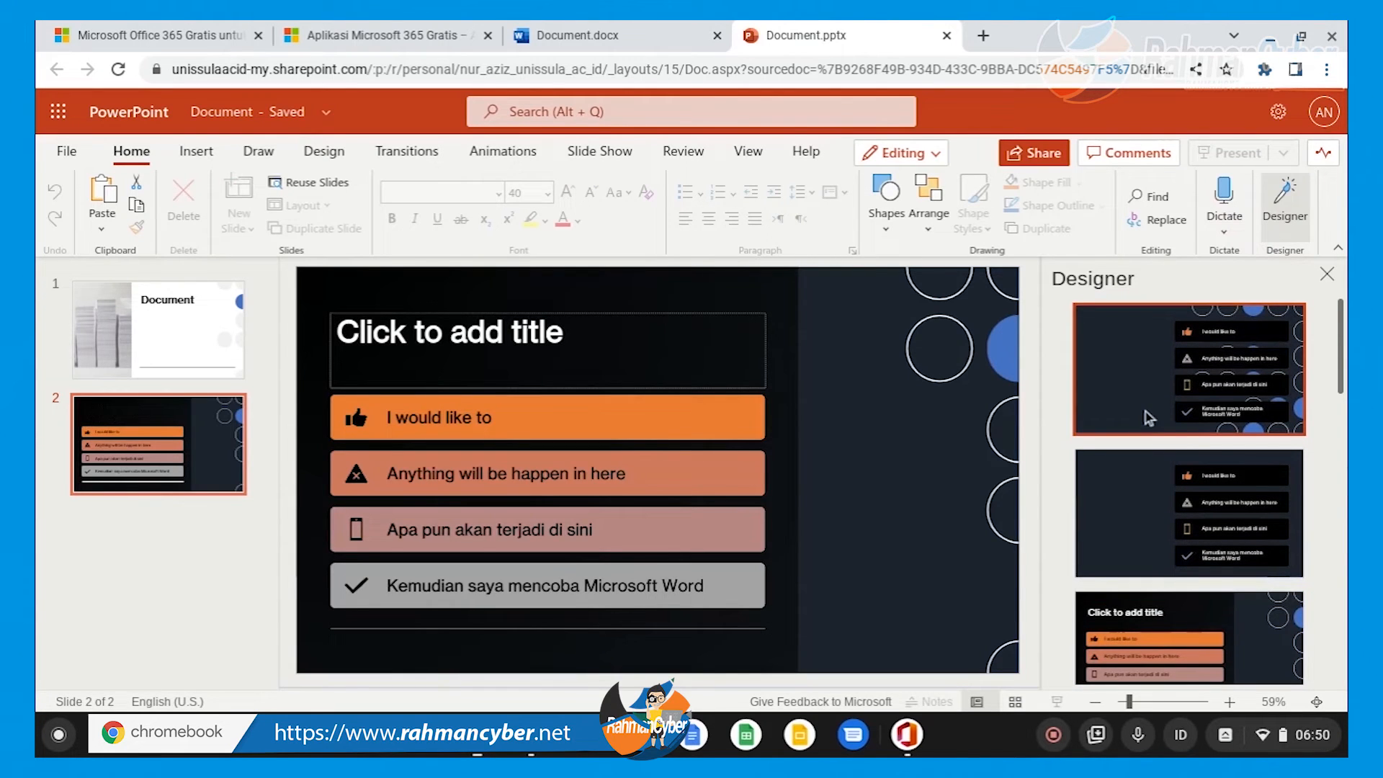
left_click(1149, 417)
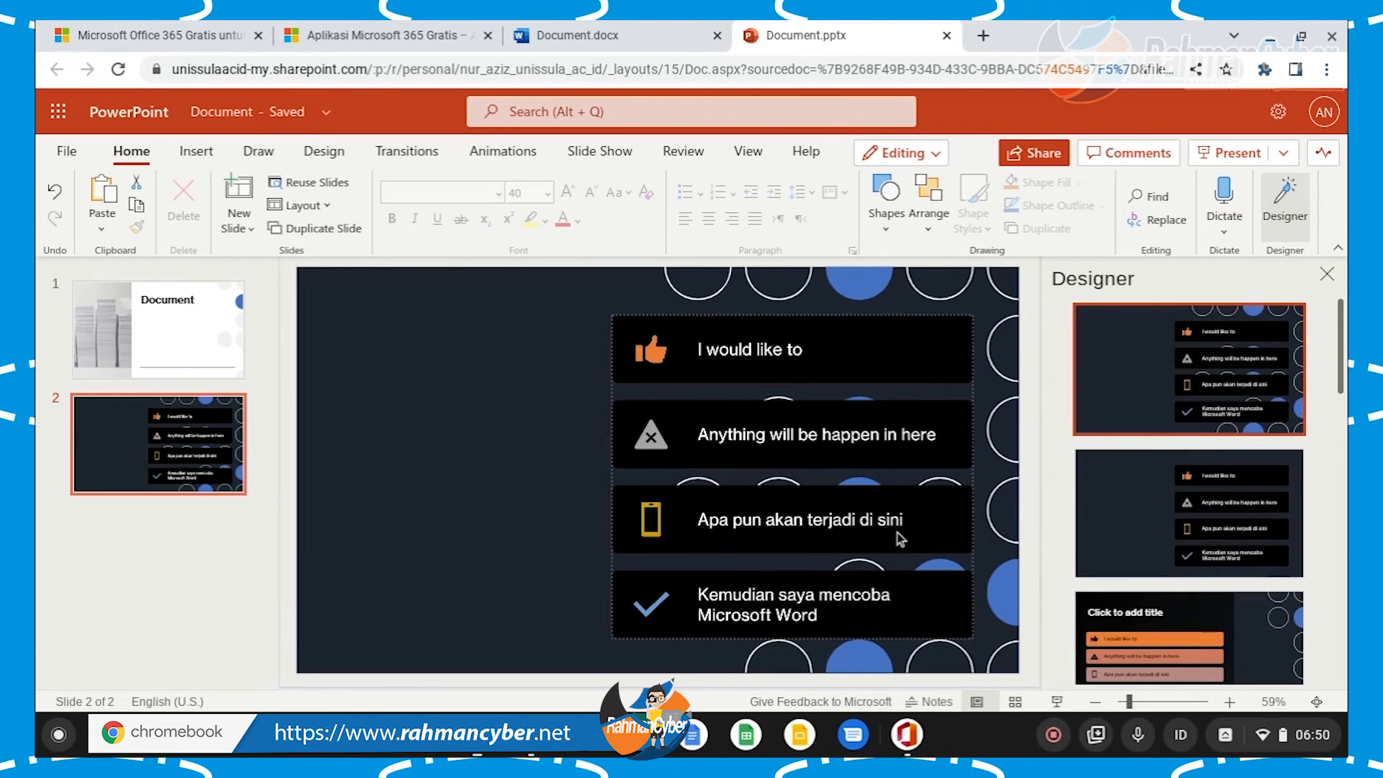
Step: Compare the Word document's text with slide 2 of the exported presentation, and close the presentation
left_click(602, 37)
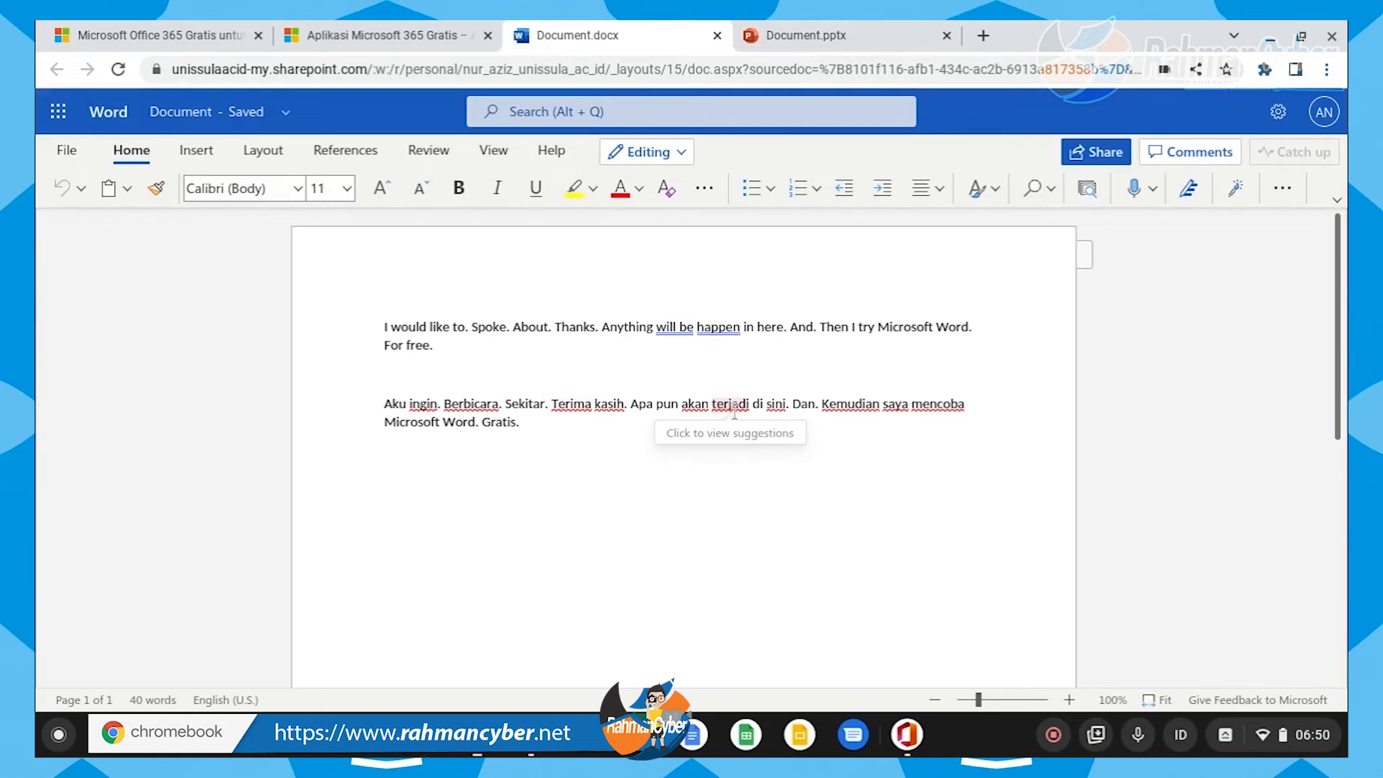
left_click(749, 30)
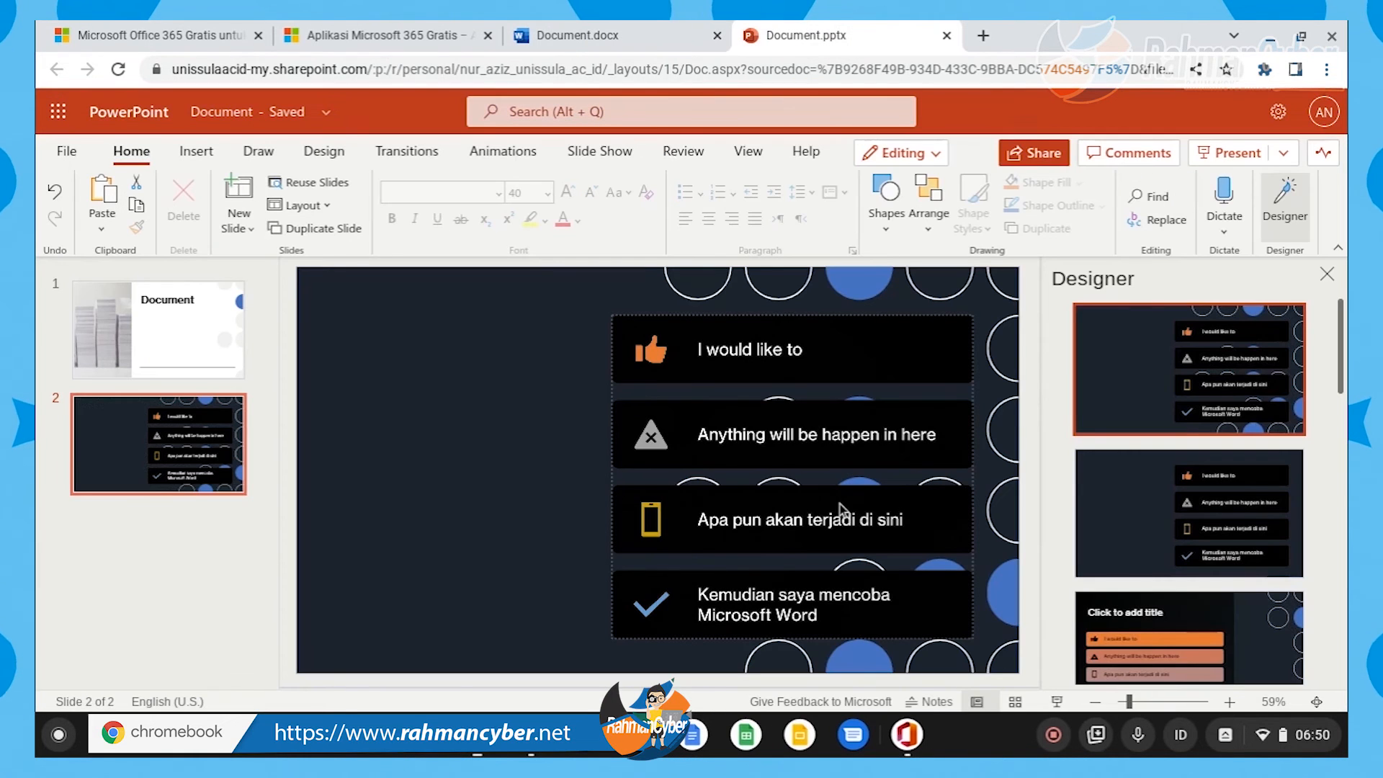
left_click(564, 36)
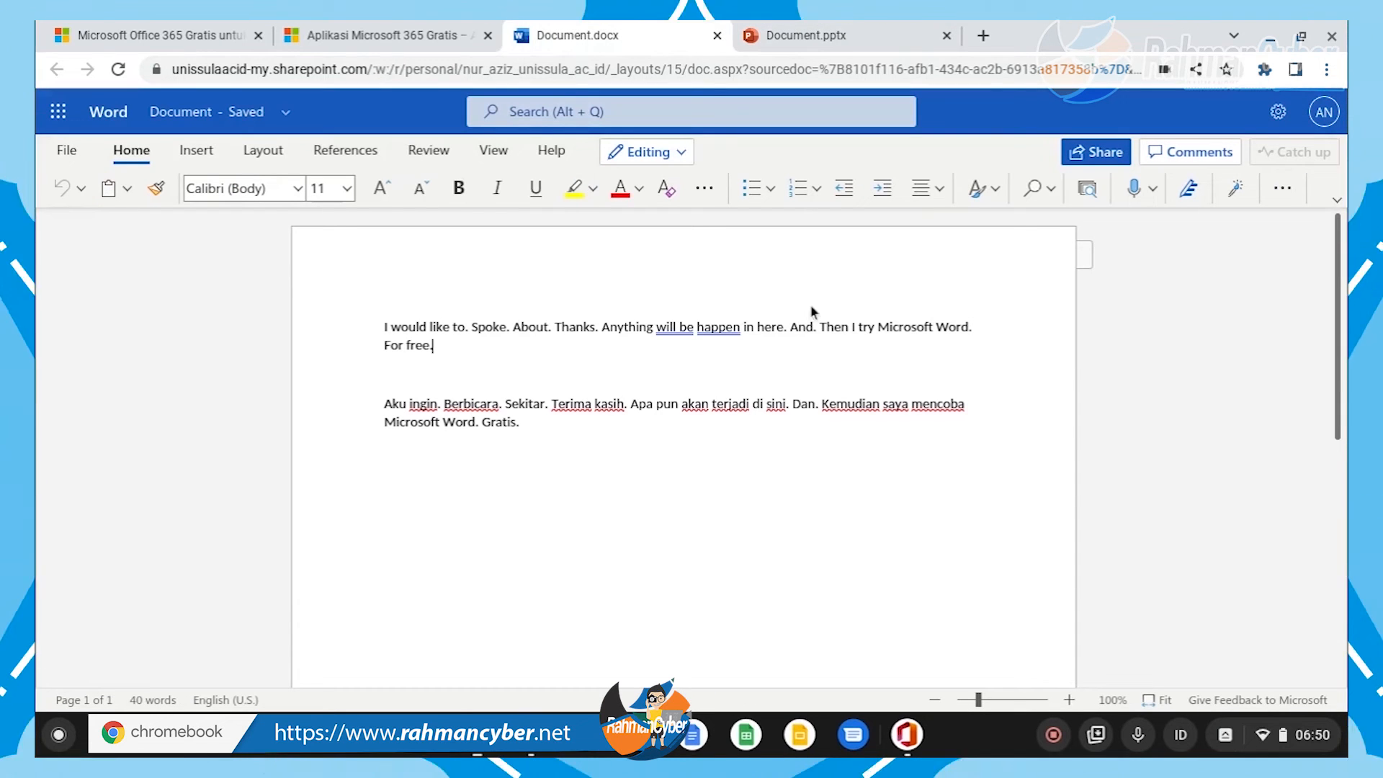
left_click(840, 23)
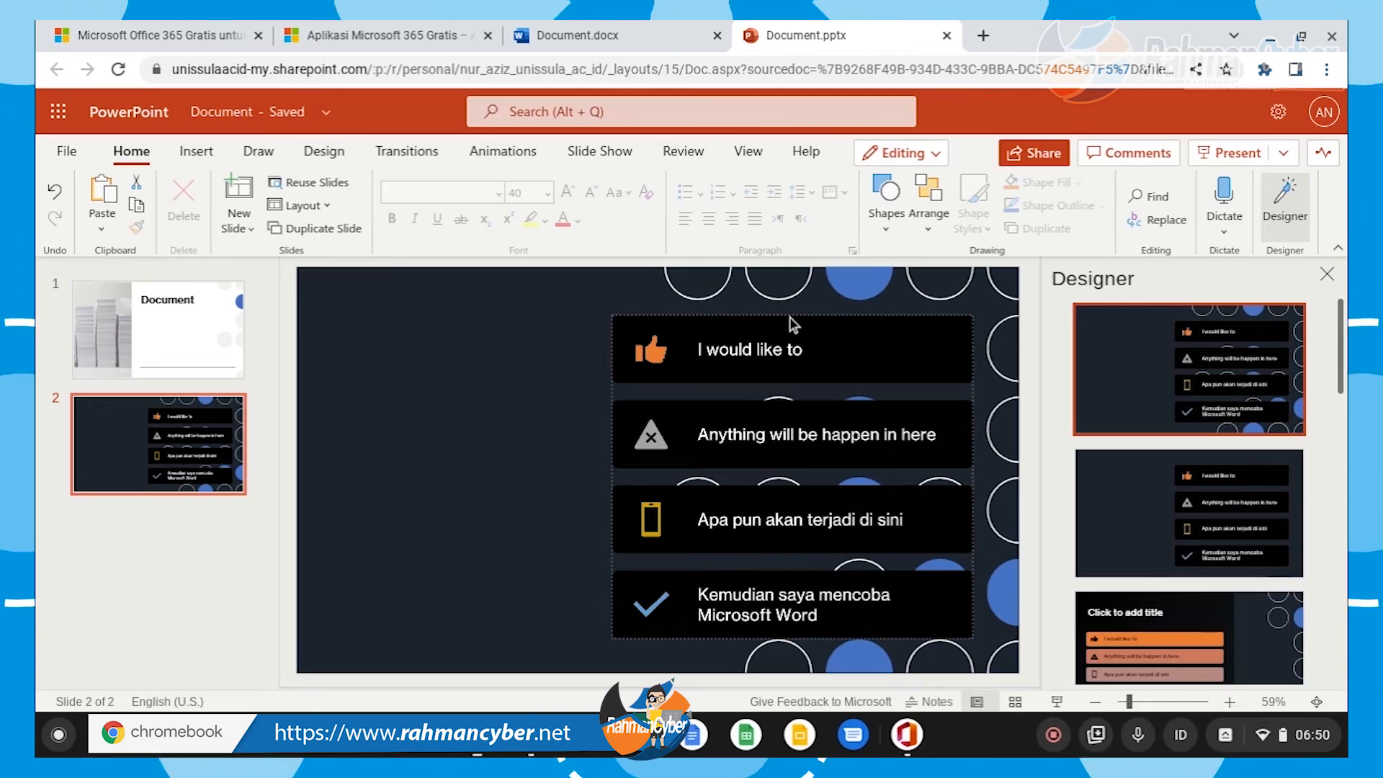
left_click(577, 35)
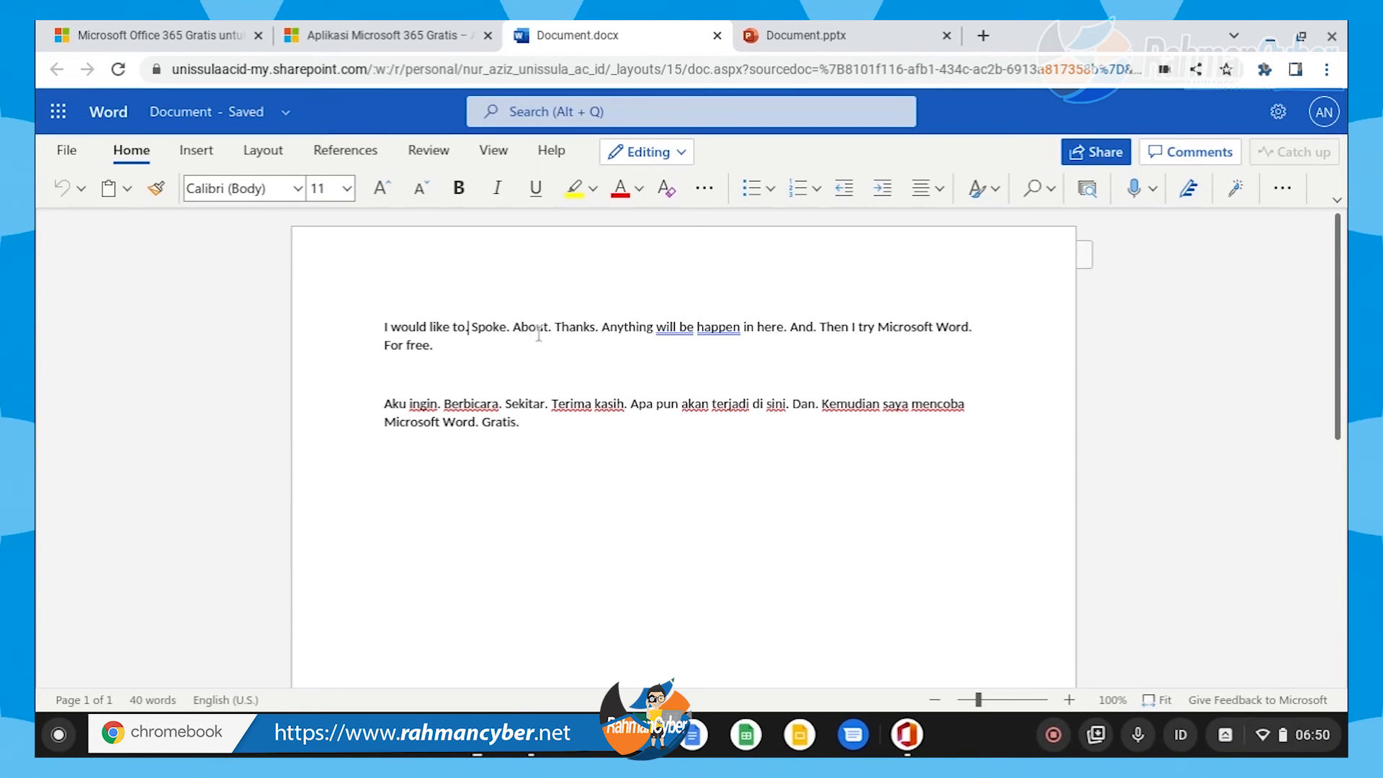
left_click(804, 25)
left_click(945, 36)
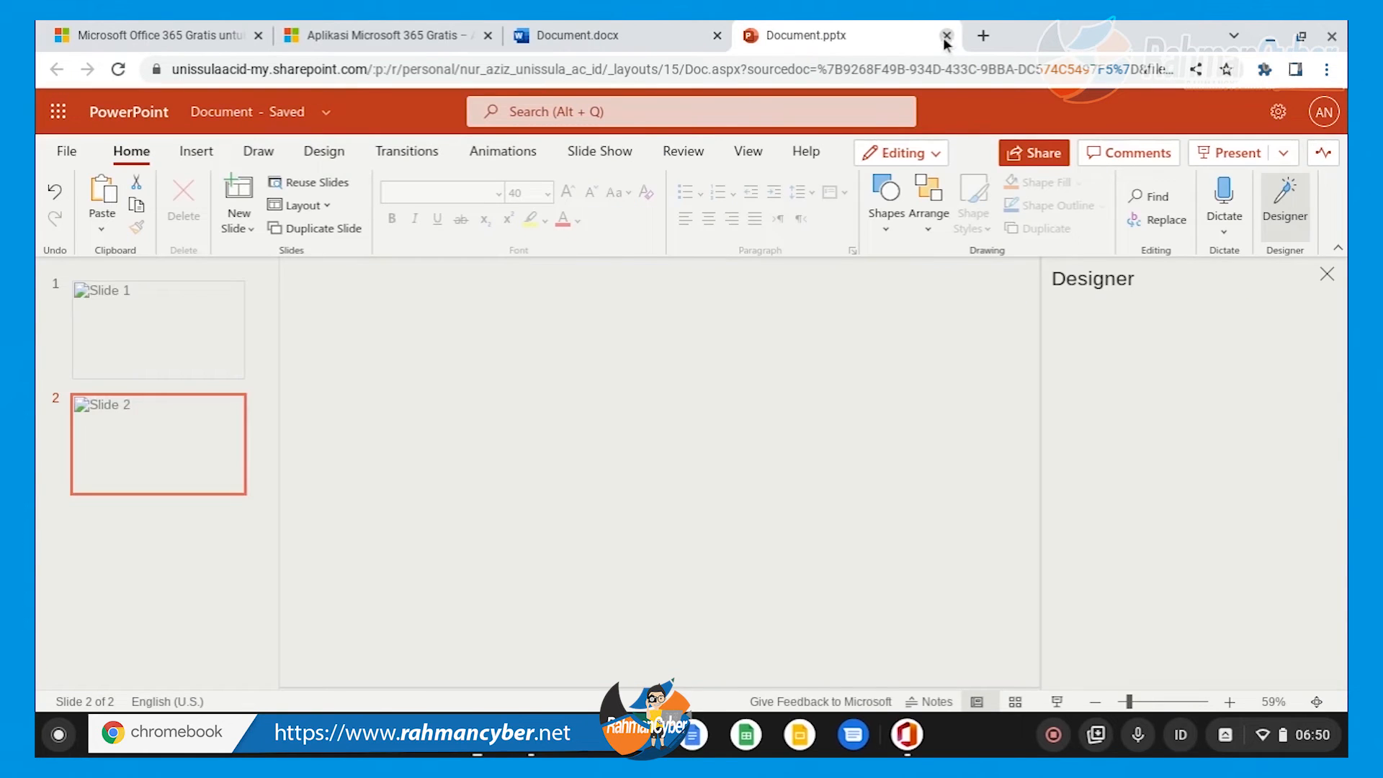
Step: Open the print preview of the Word document
left_click(67, 148)
left_click(137, 407)
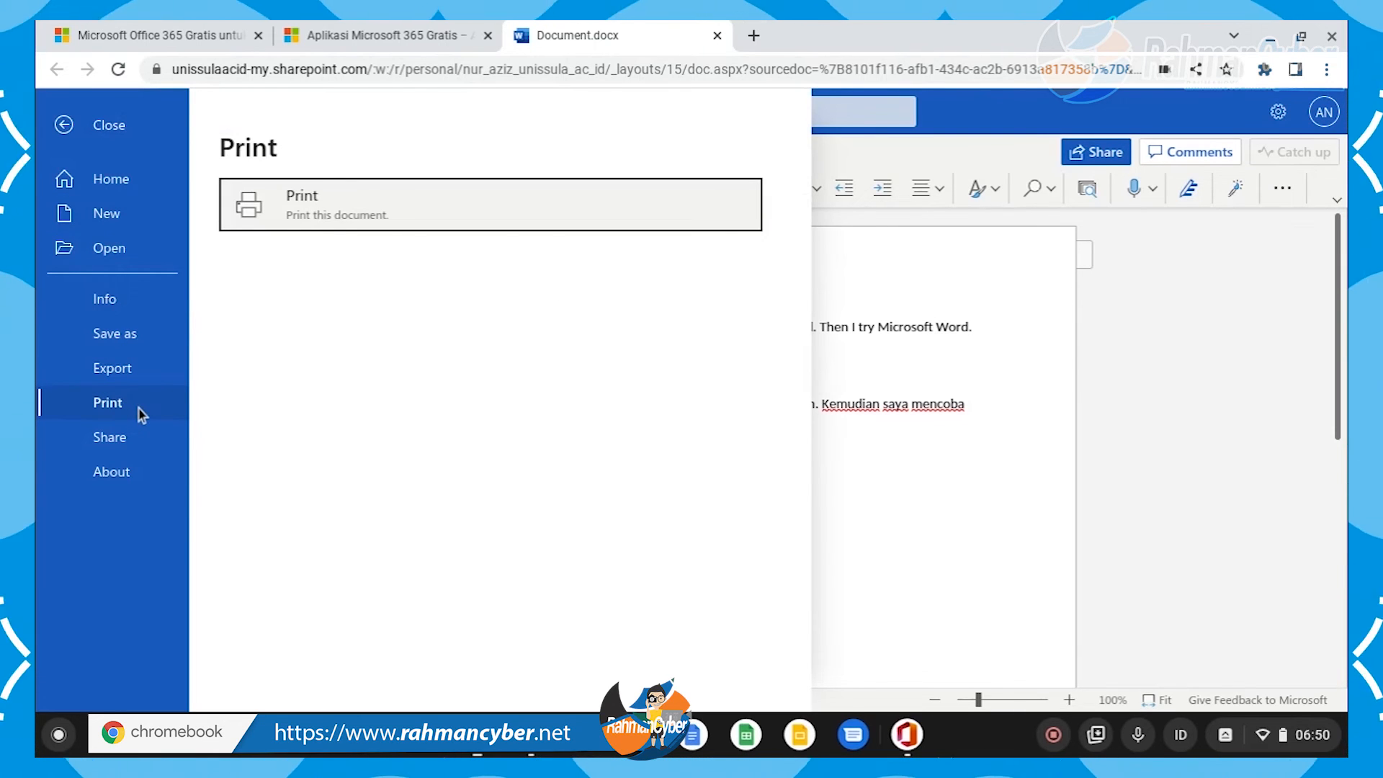
left_click(339, 223)
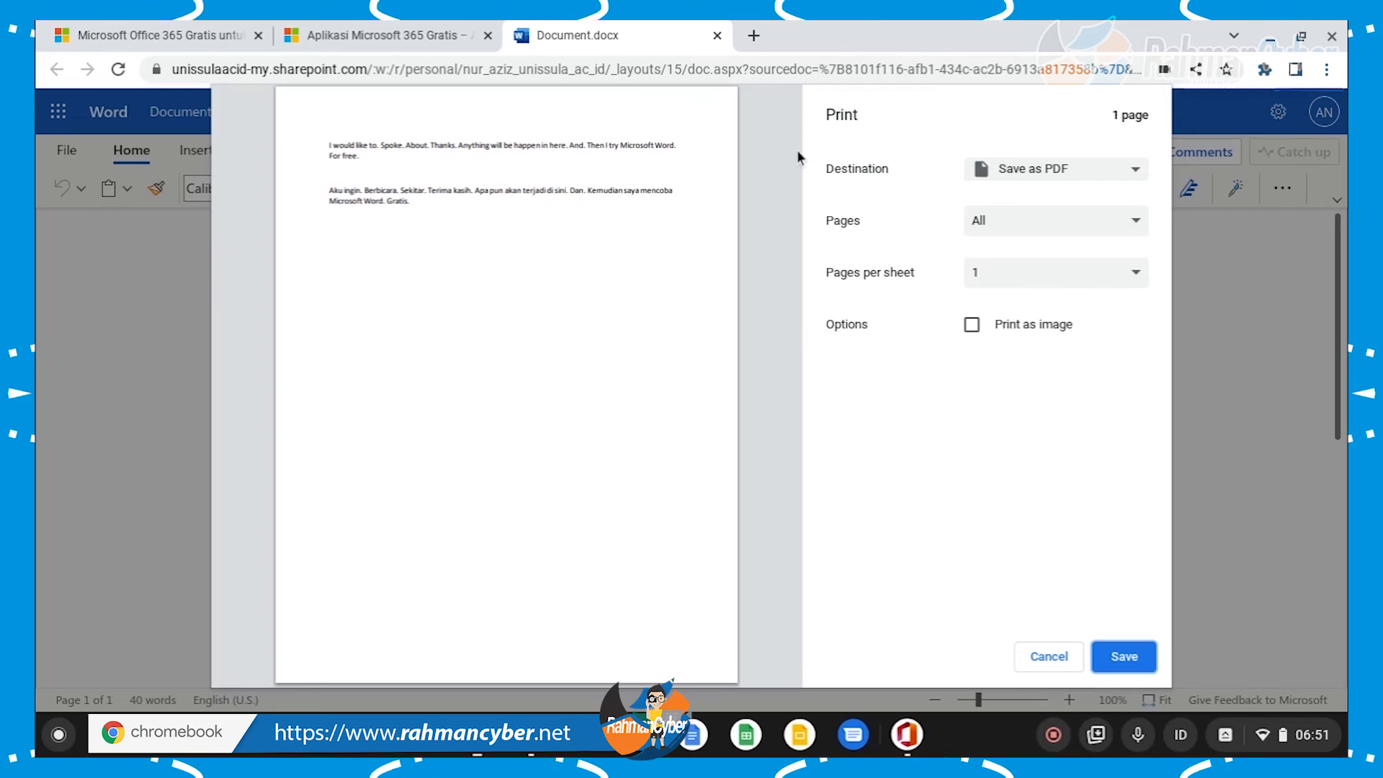
Step: Examine the print destination choices, including the full destination list, and the page and image options, keeping Save as PDF
left_click(1069, 169)
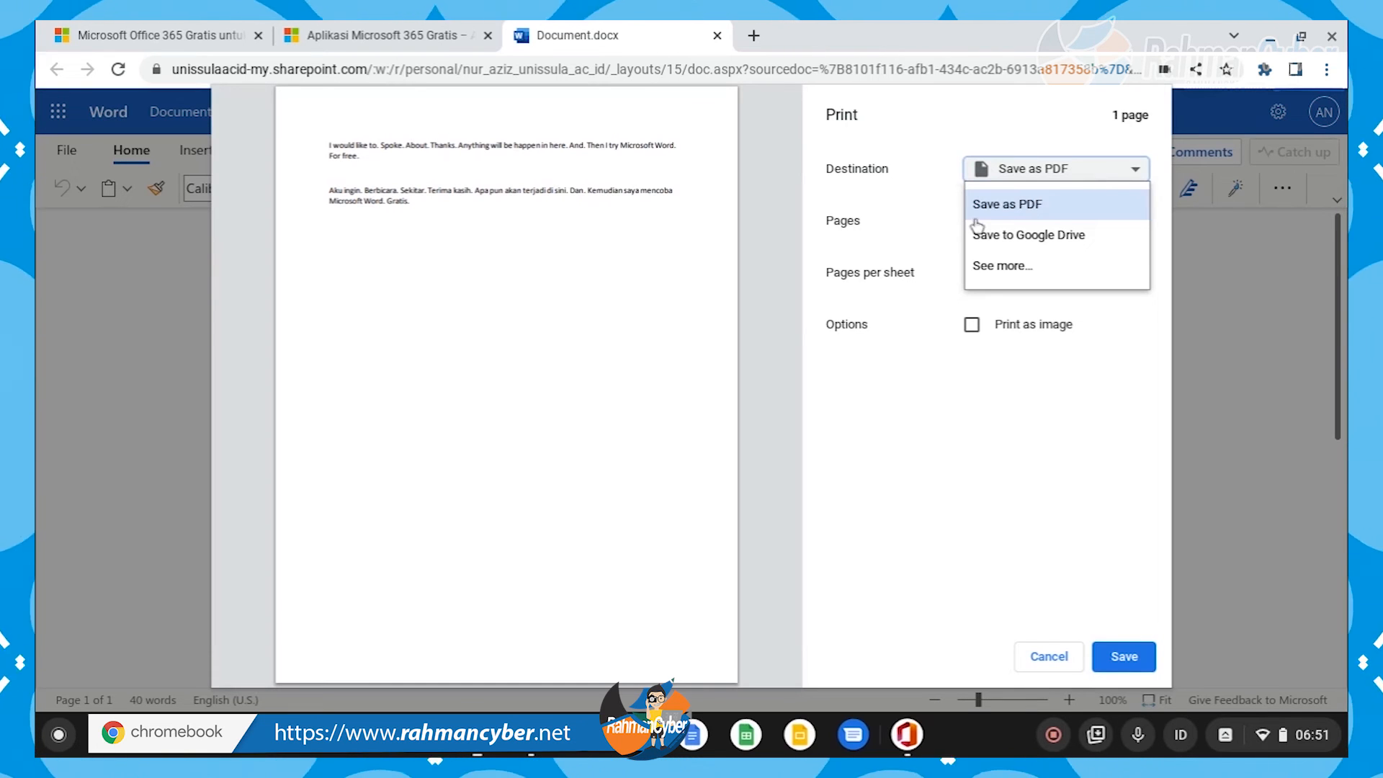
left_click(1004, 267)
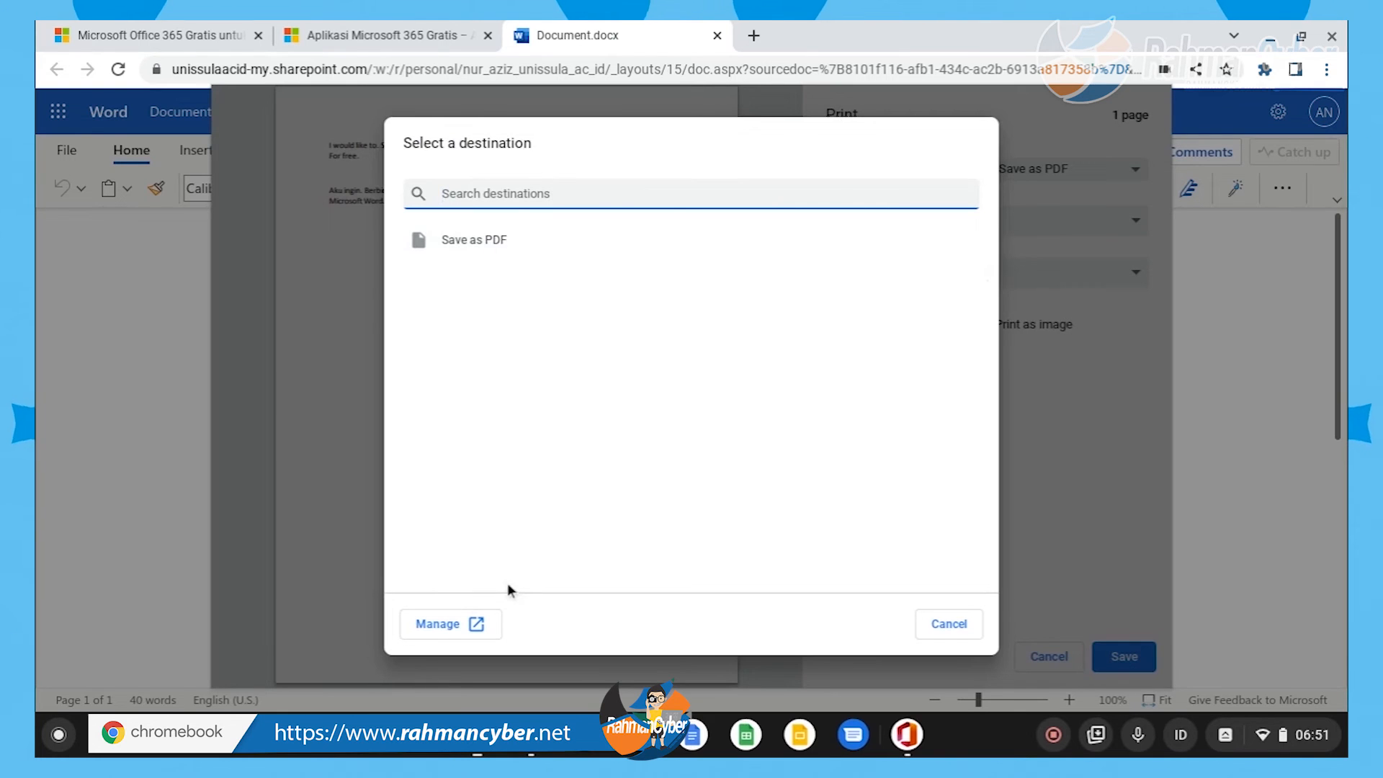
left_click(955, 621)
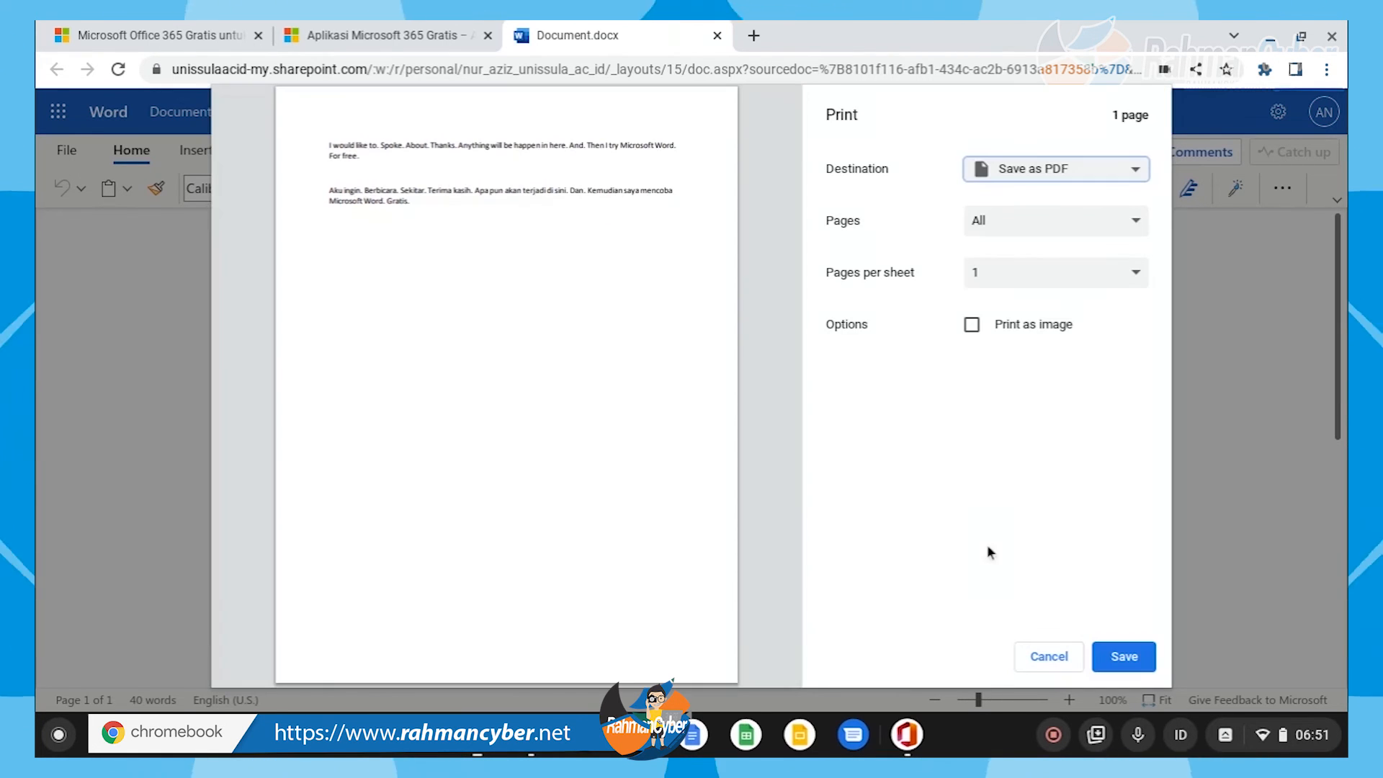
left_click(1044, 173)
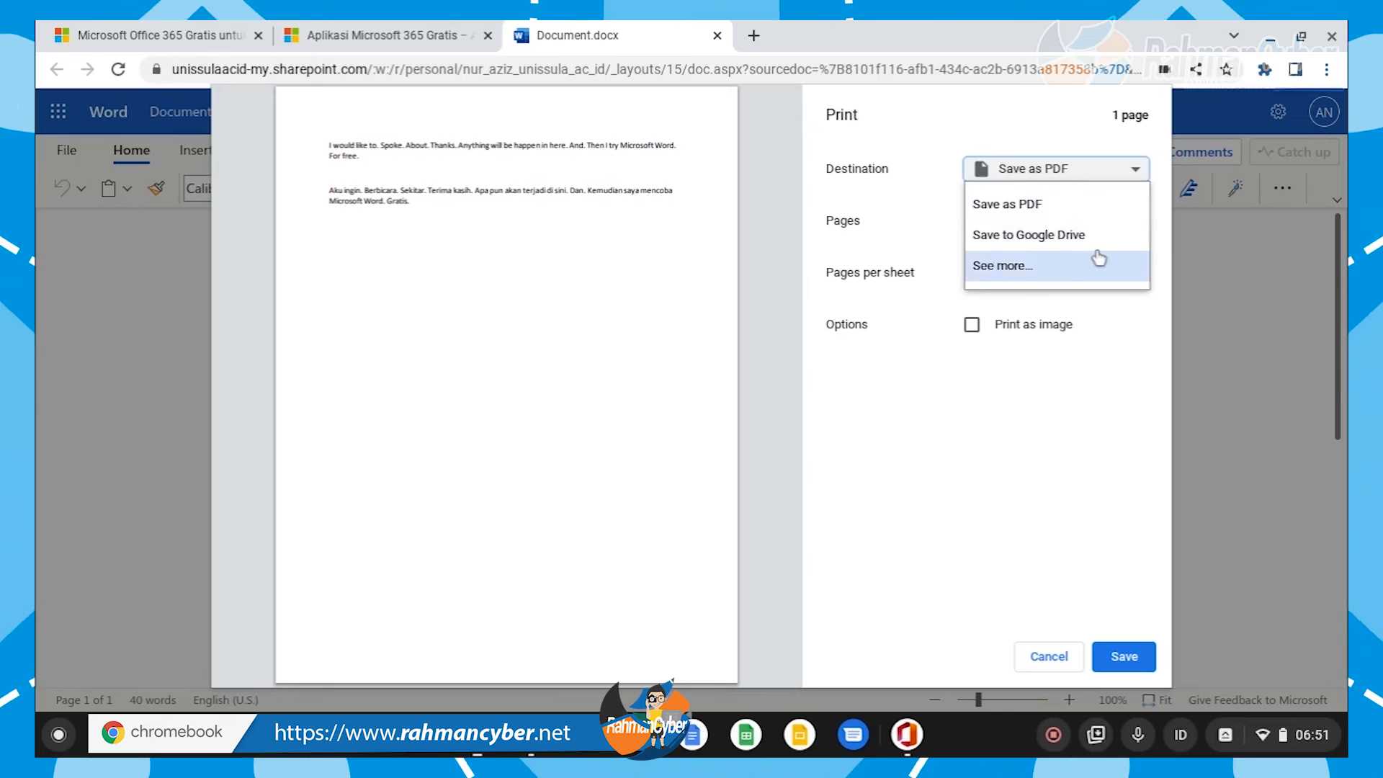
left_click(998, 124)
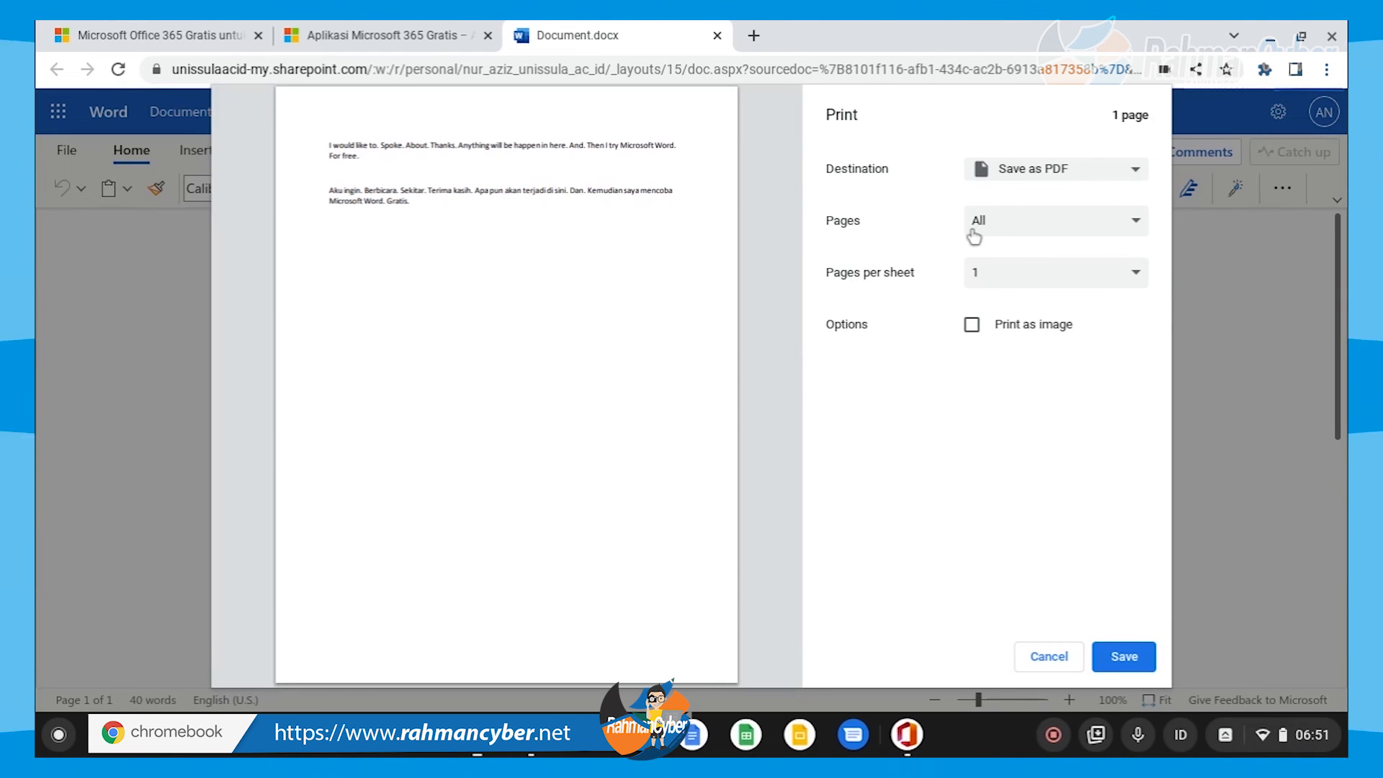
left_click(1026, 334)
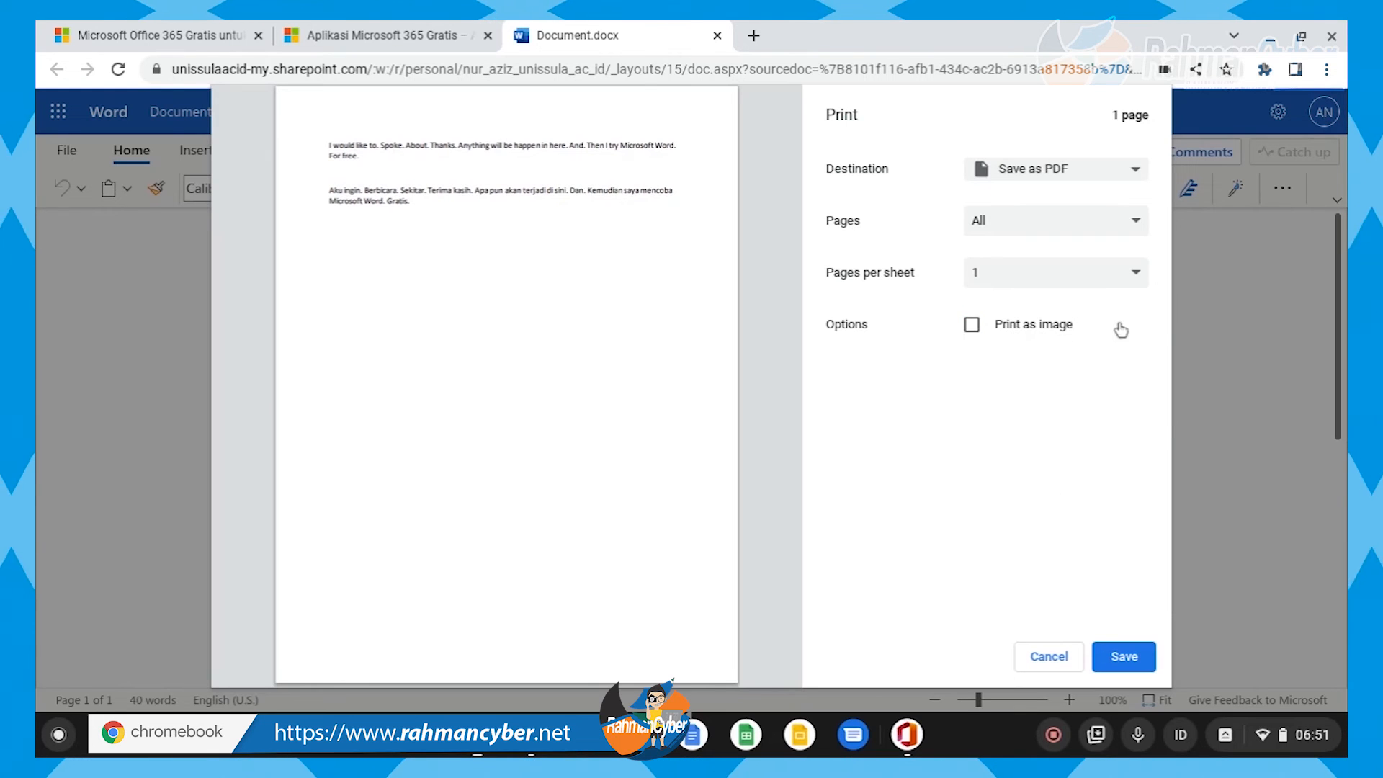
left_click(1057, 330)
left_click(1066, 180)
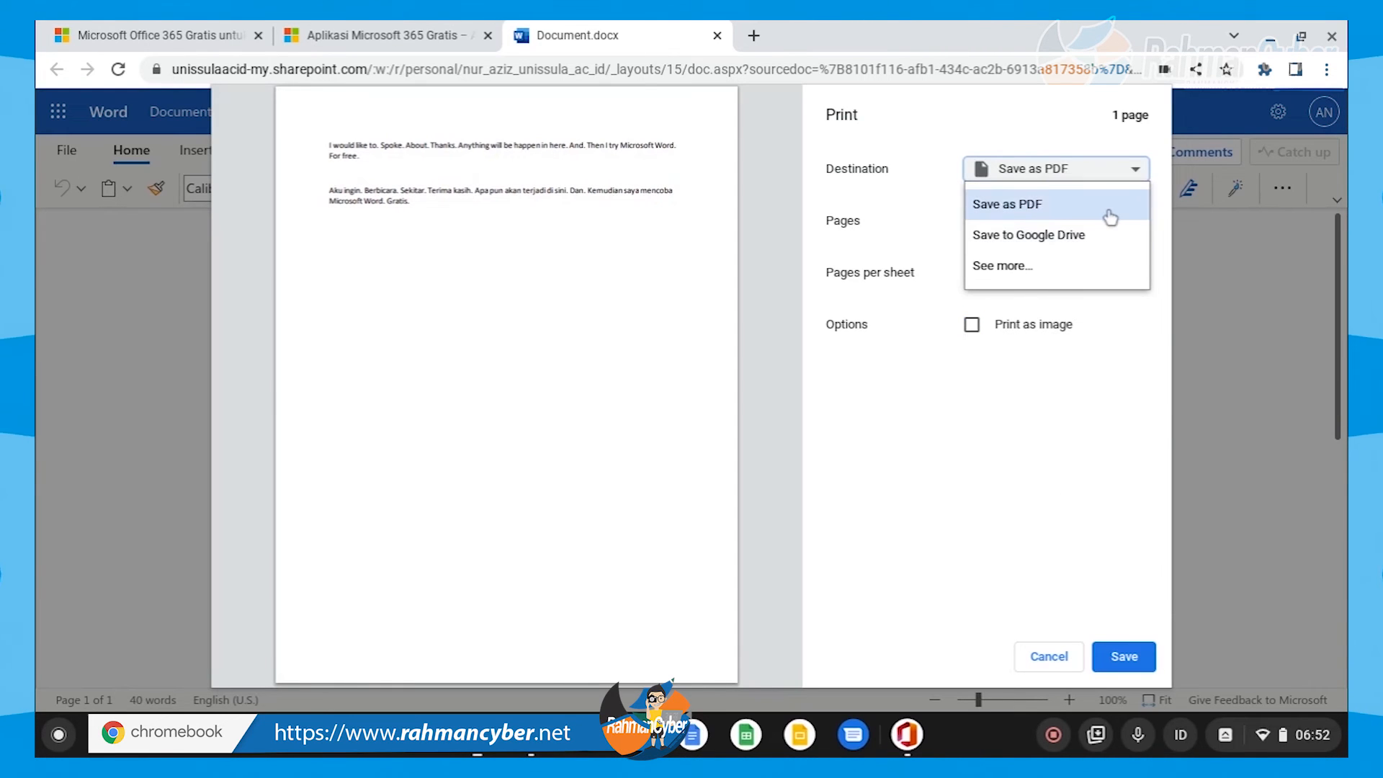
left_click(1081, 265)
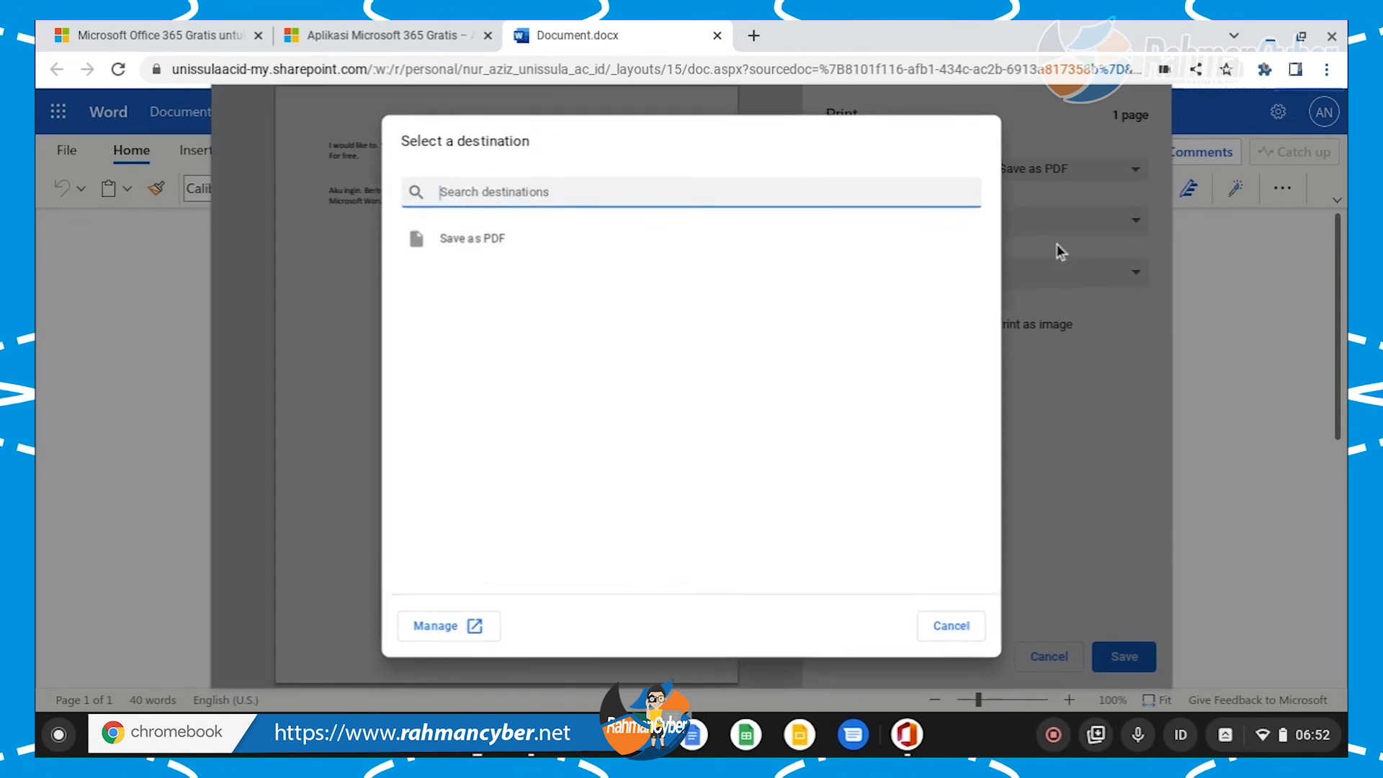
key("Escape")
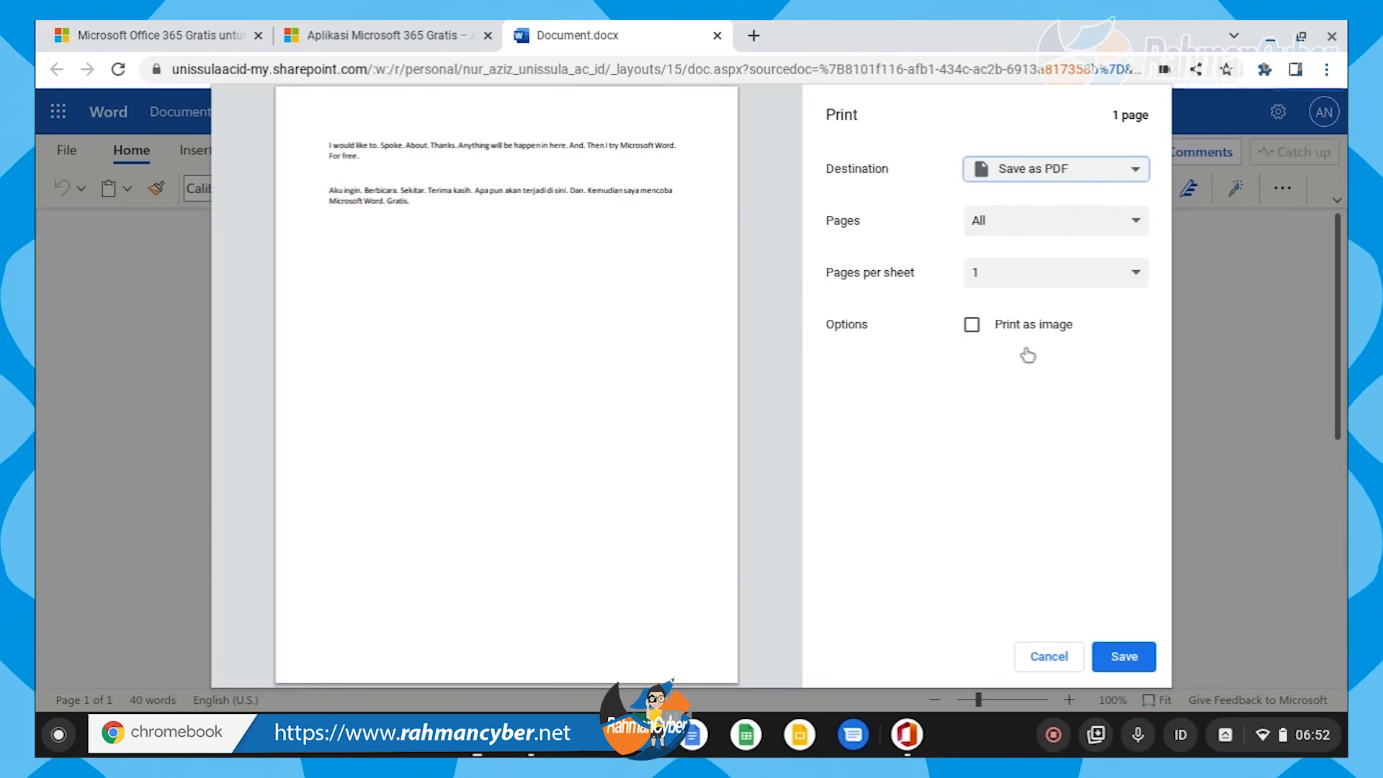
Step: Save the printout as index.pdf in the Downloads folder
left_click(1033, 326)
left_click(1122, 664)
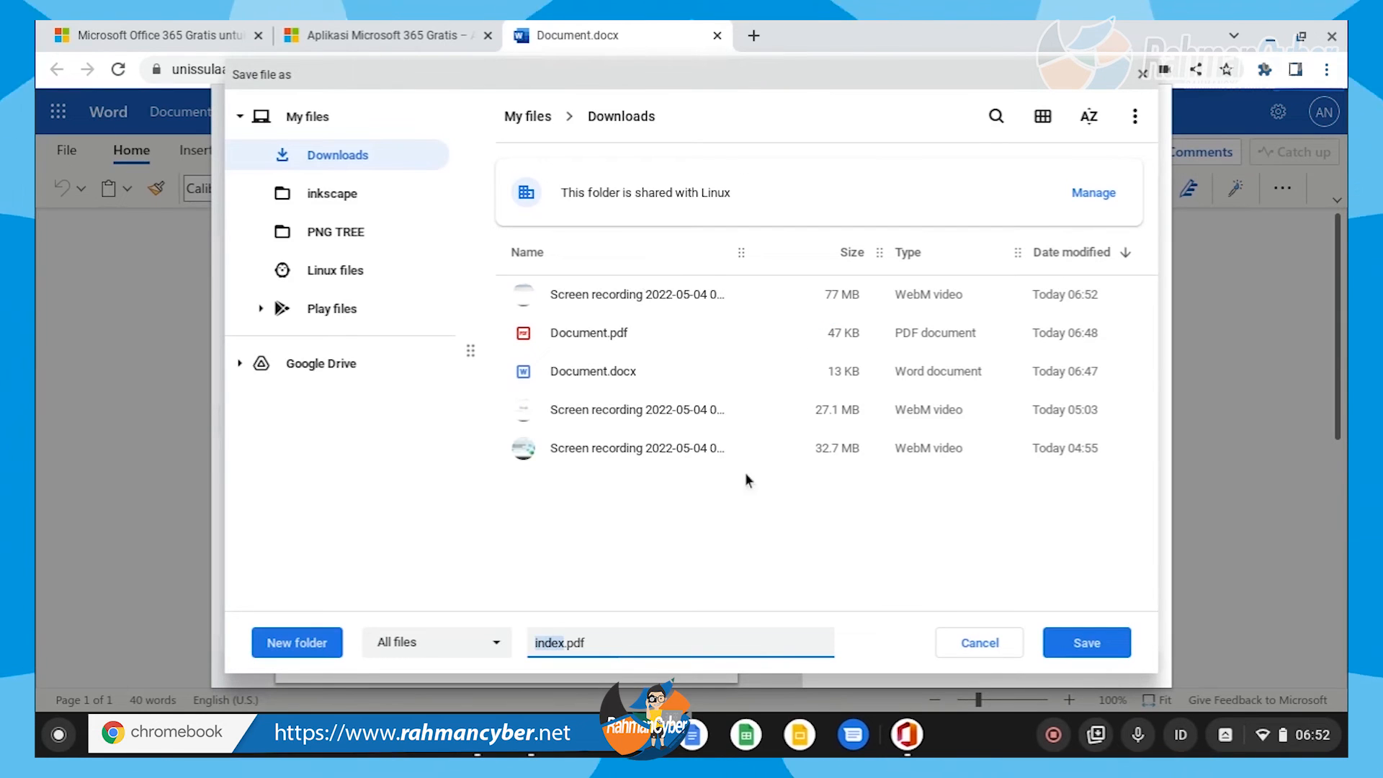
left_click(454, 642)
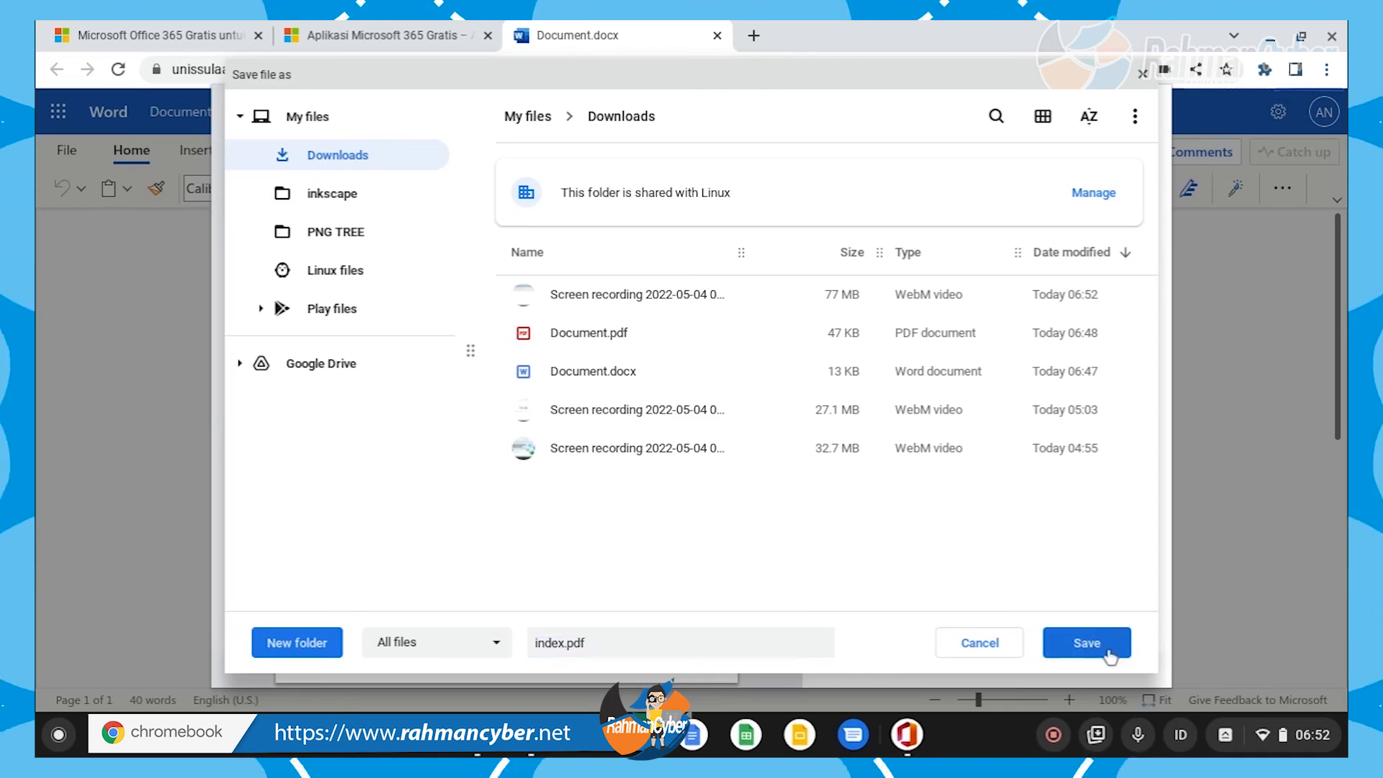
left_click(1086, 642)
left_click(849, 451)
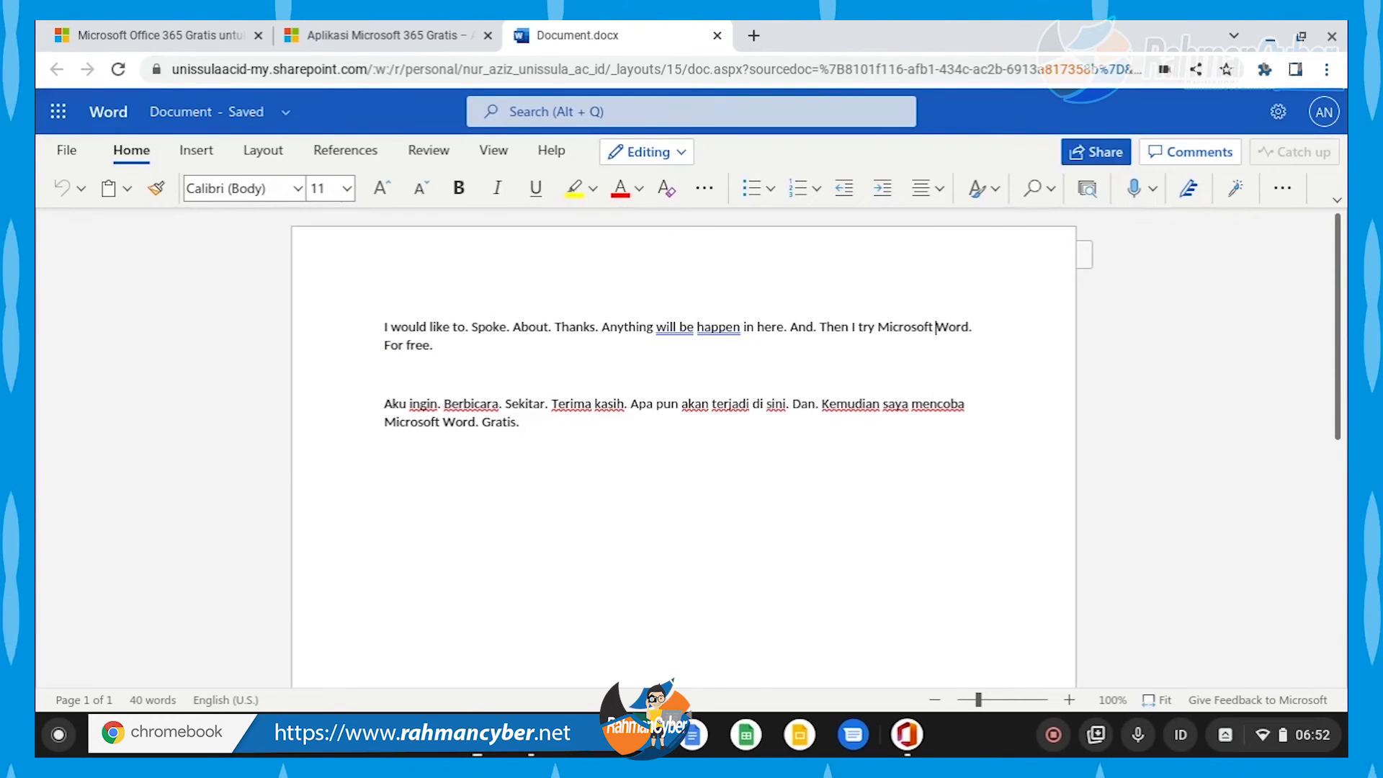
Step: Open index.pdf from the Downloads folder in the Files app, check its text, and close it
left_click(543, 753)
left_click(612, 643)
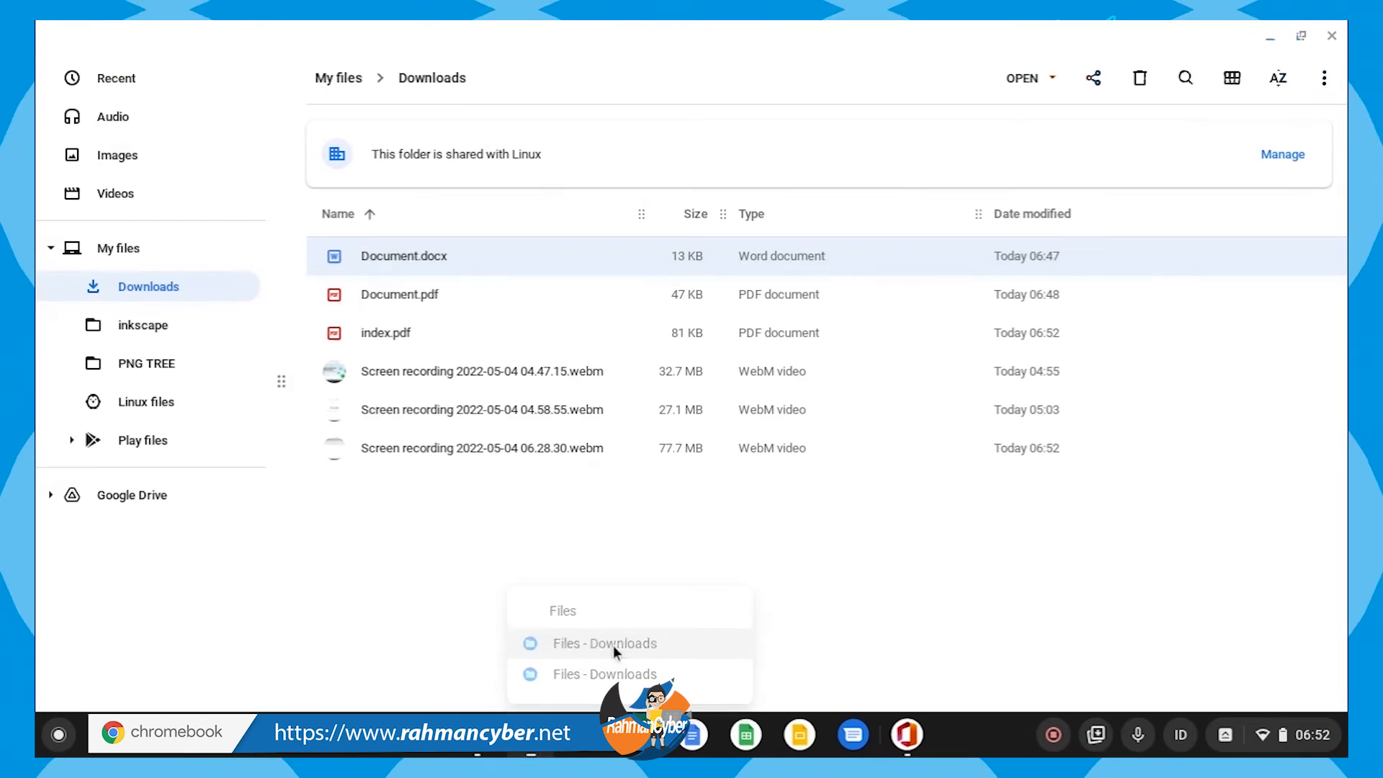
double_click(439, 335)
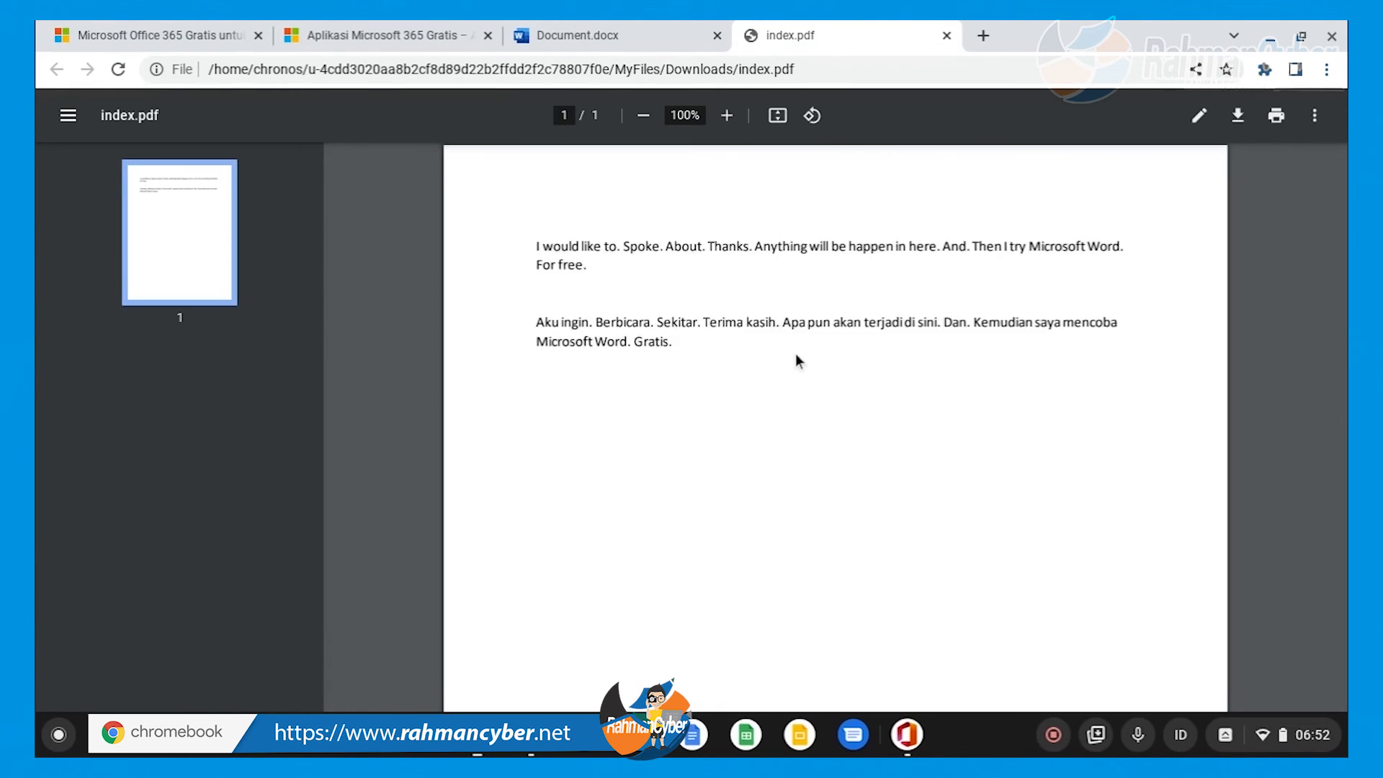
left_click(946, 36)
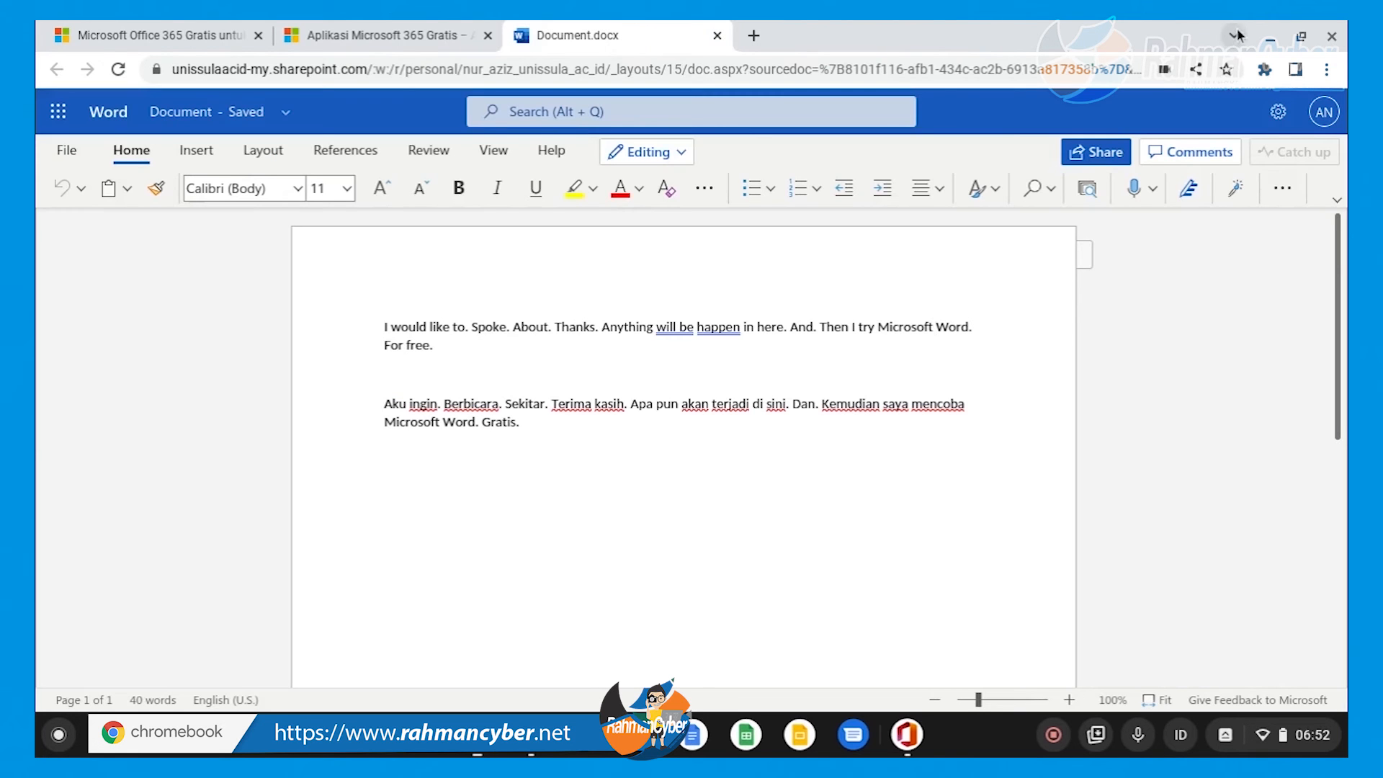
Step: Review the document's Save as, Export, Print and Share options
left_click(82, 146)
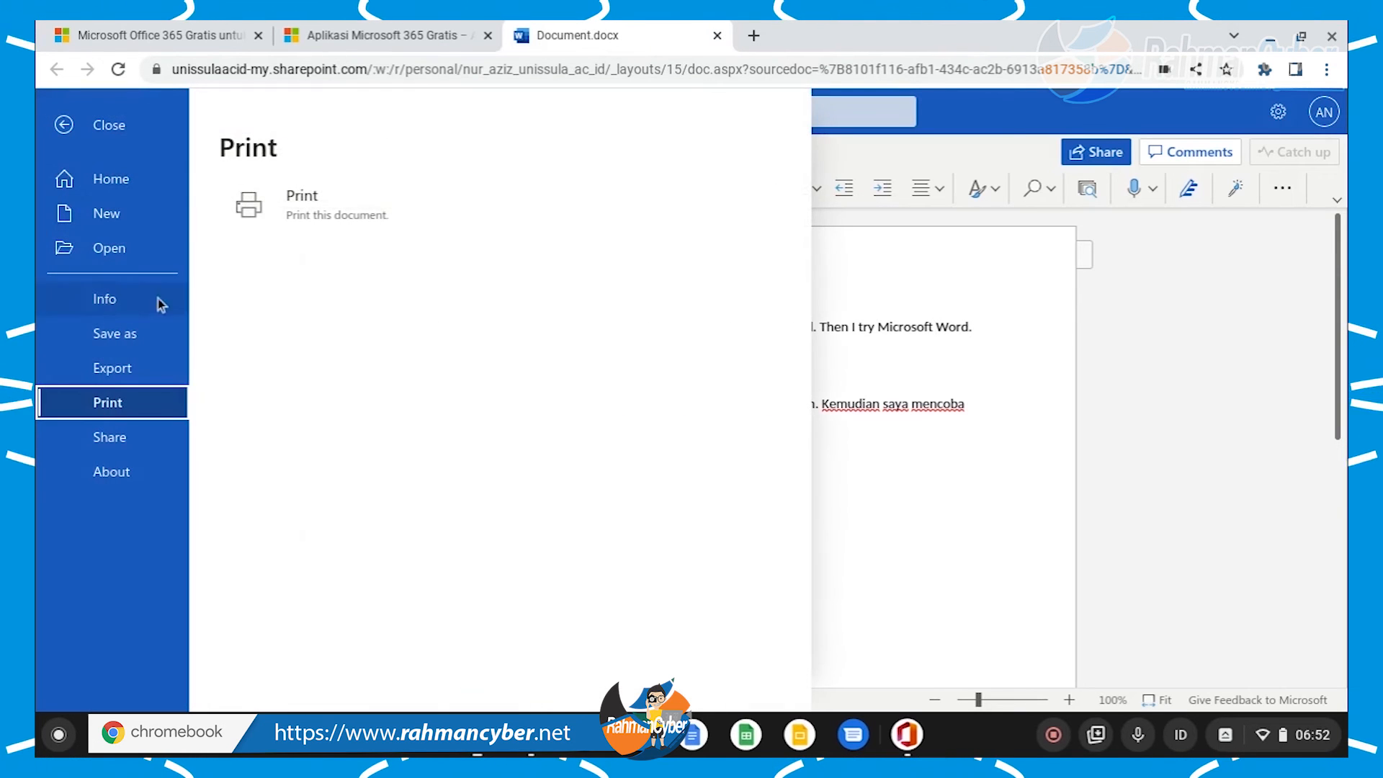
left_click(141, 339)
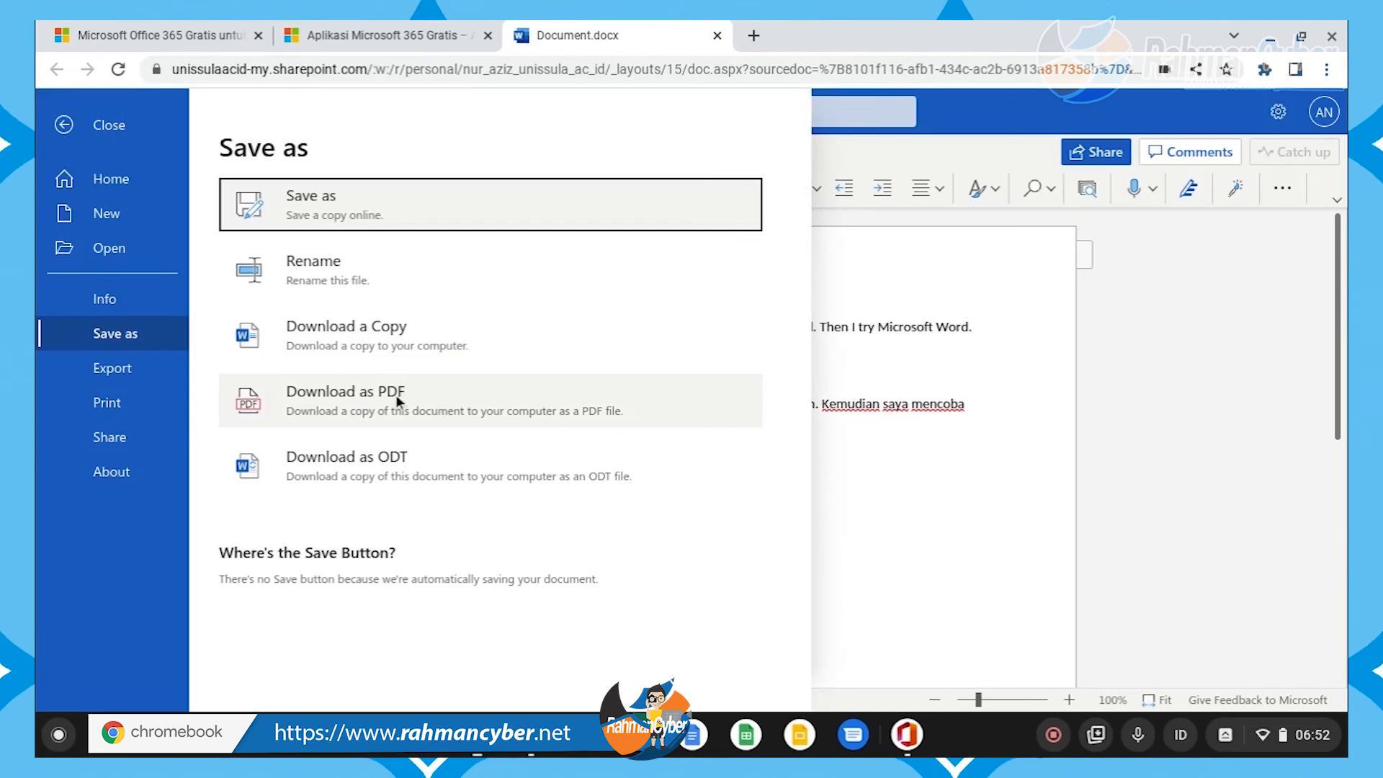
left_click(139, 371)
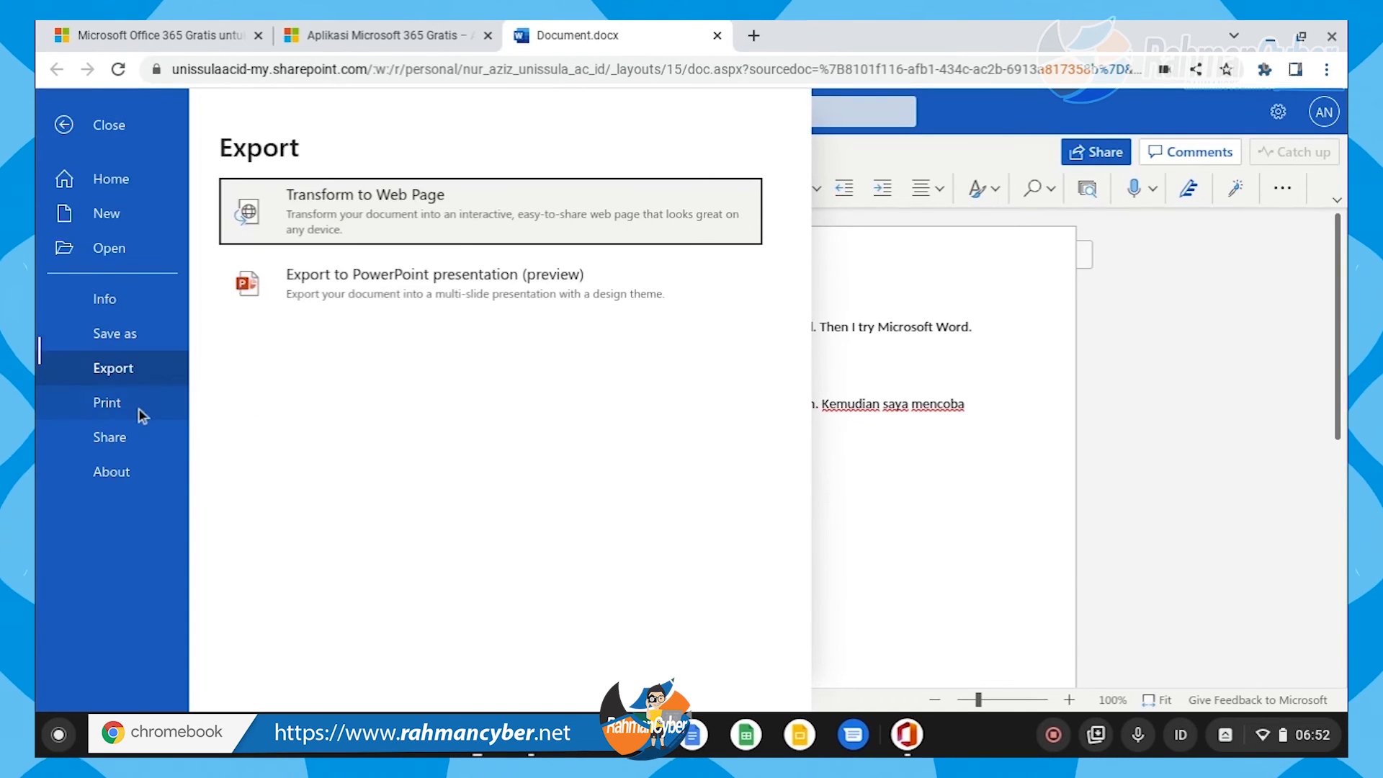
left_click(140, 409)
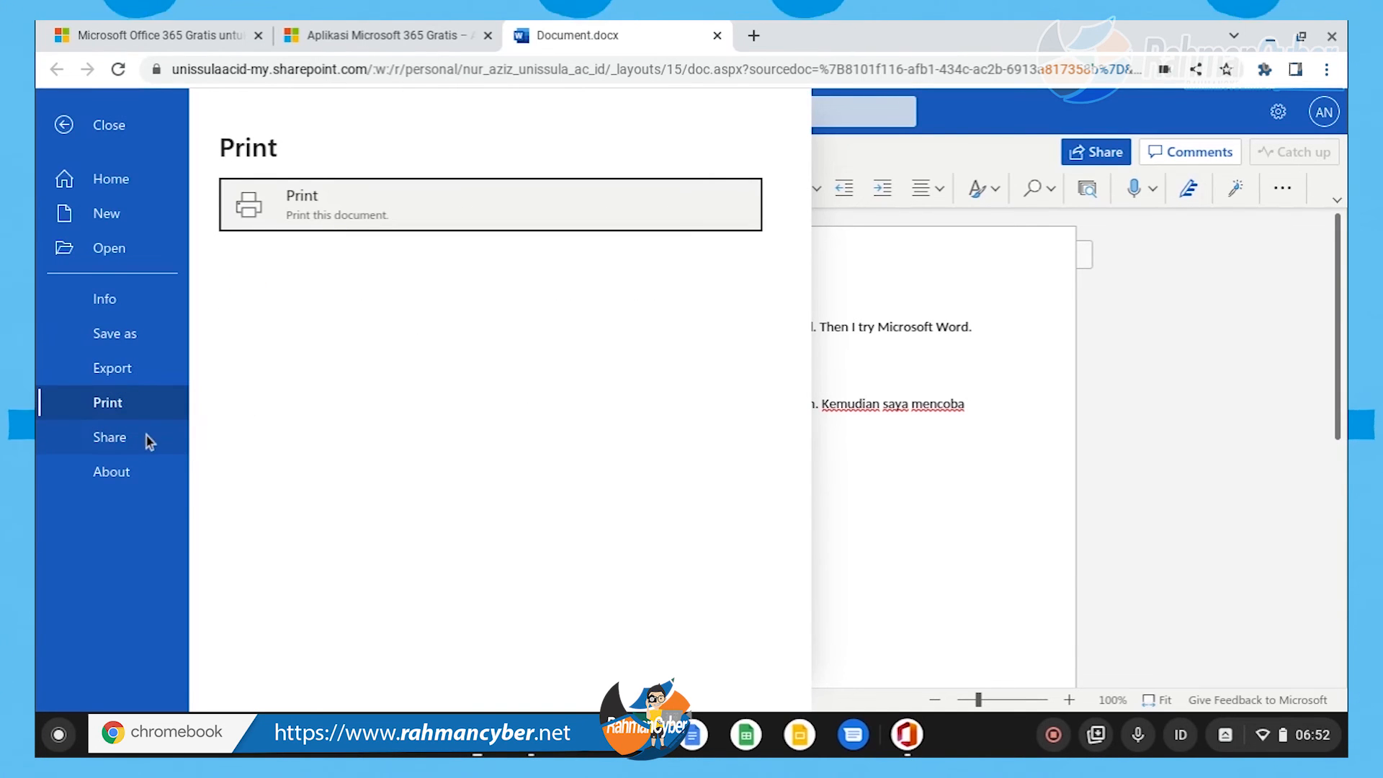
left_click(146, 435)
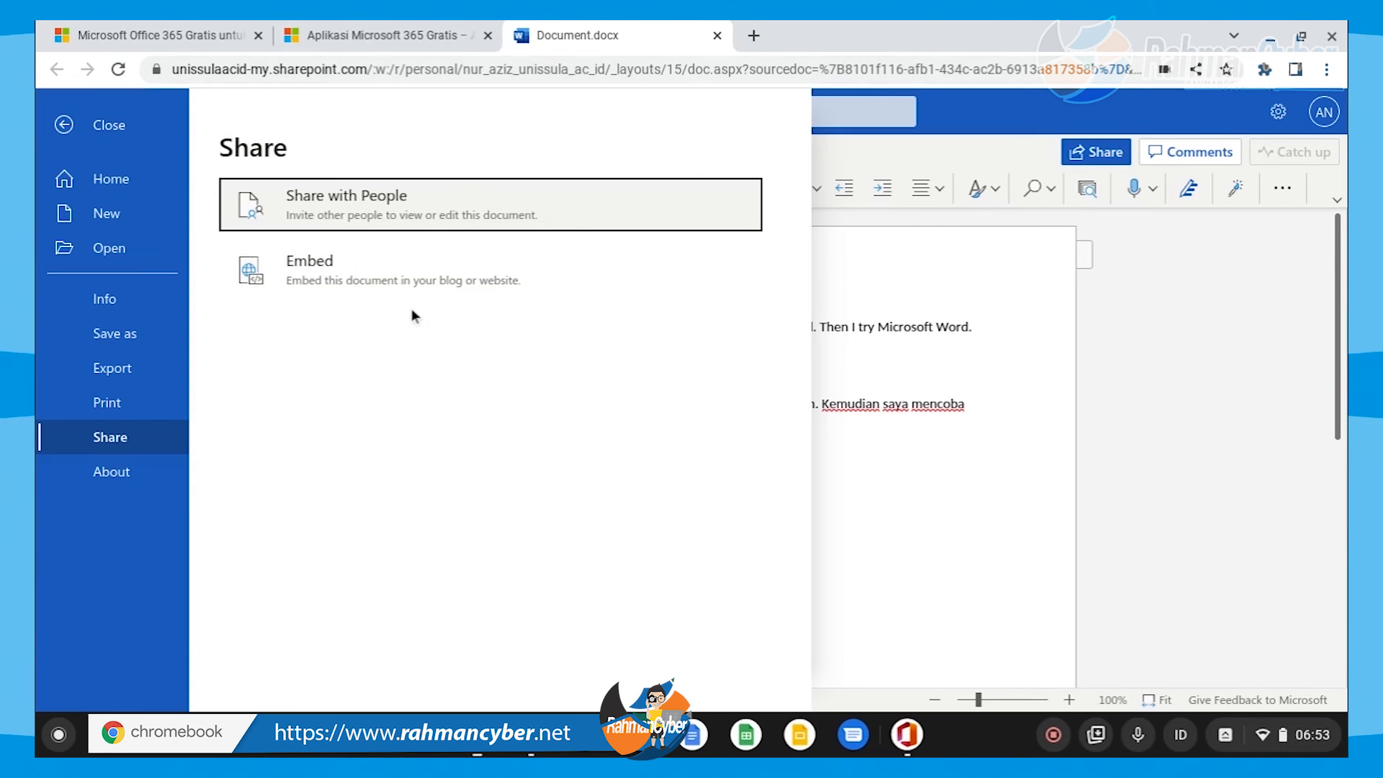
Step: Open the Embed settings for the document and examine its page preview and embed code
left_click(341, 273)
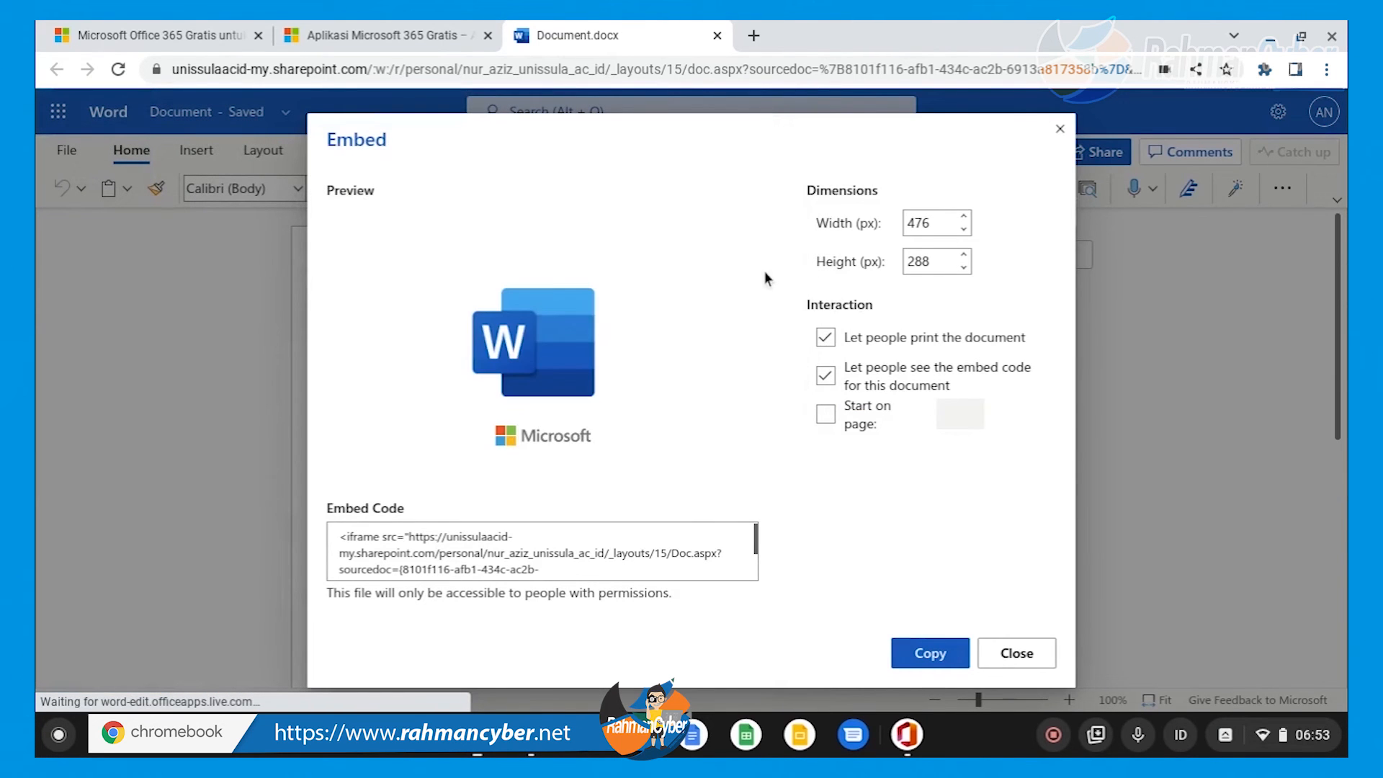
scroll(689, 415, "down", 3)
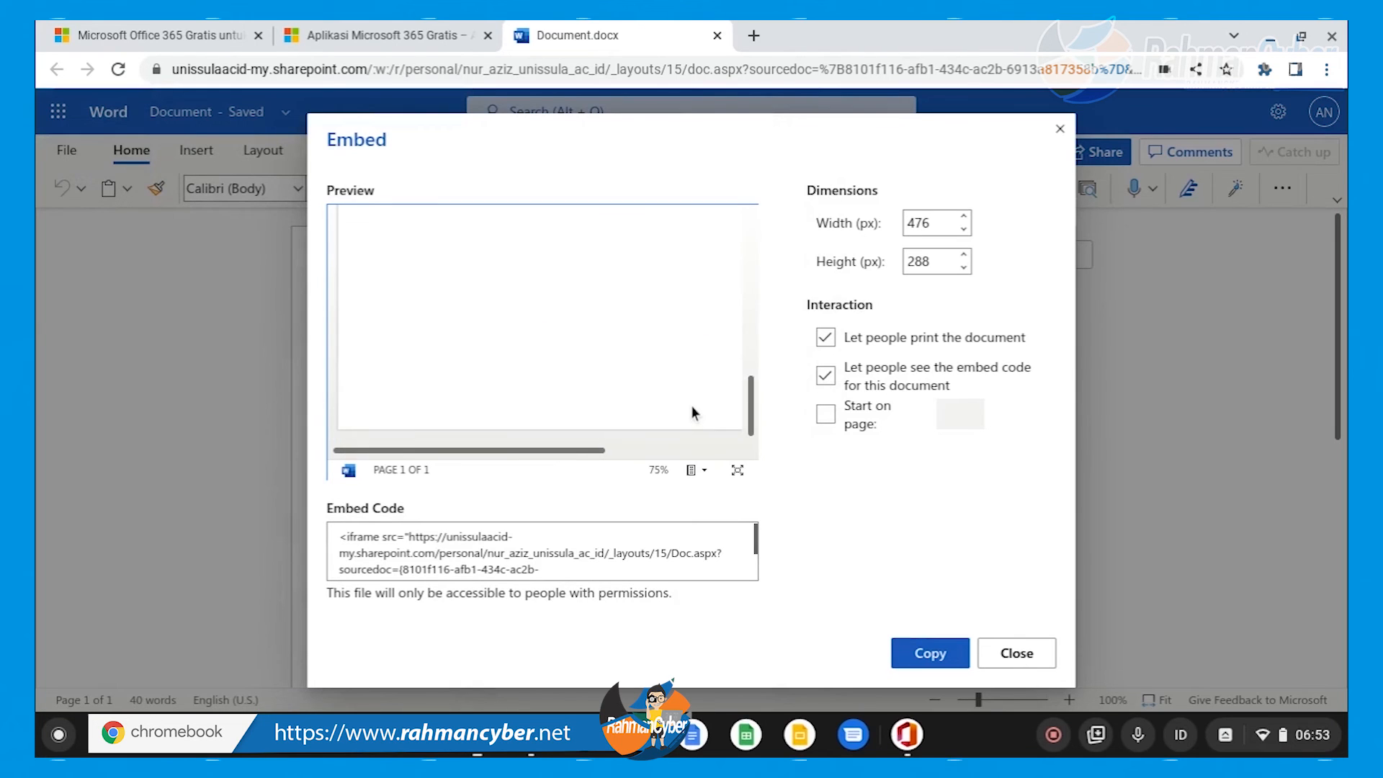
scroll(690, 403, "up", 5)
left_click_drag(607, 451, 563, 454)
left_click_drag(750, 272, 762, 218)
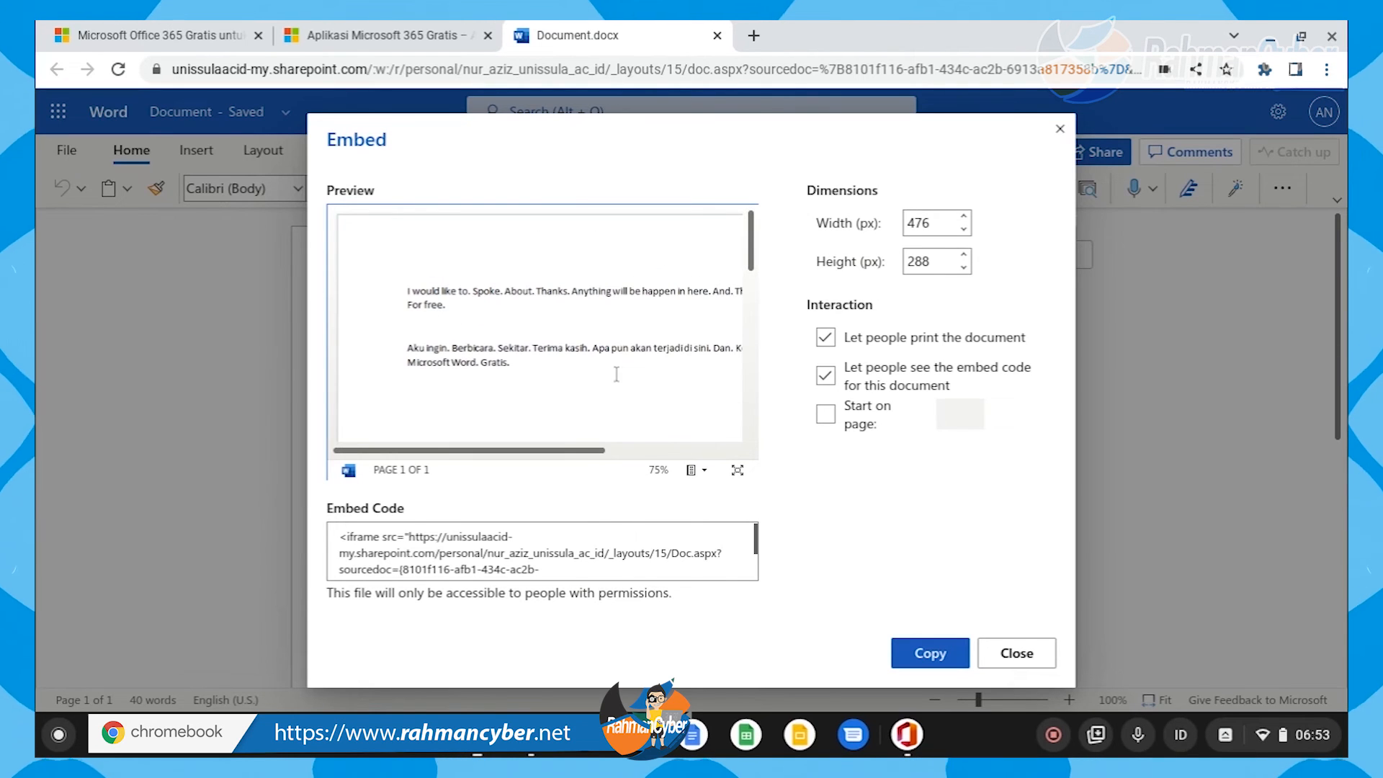
left_click_drag(561, 448, 431, 457)
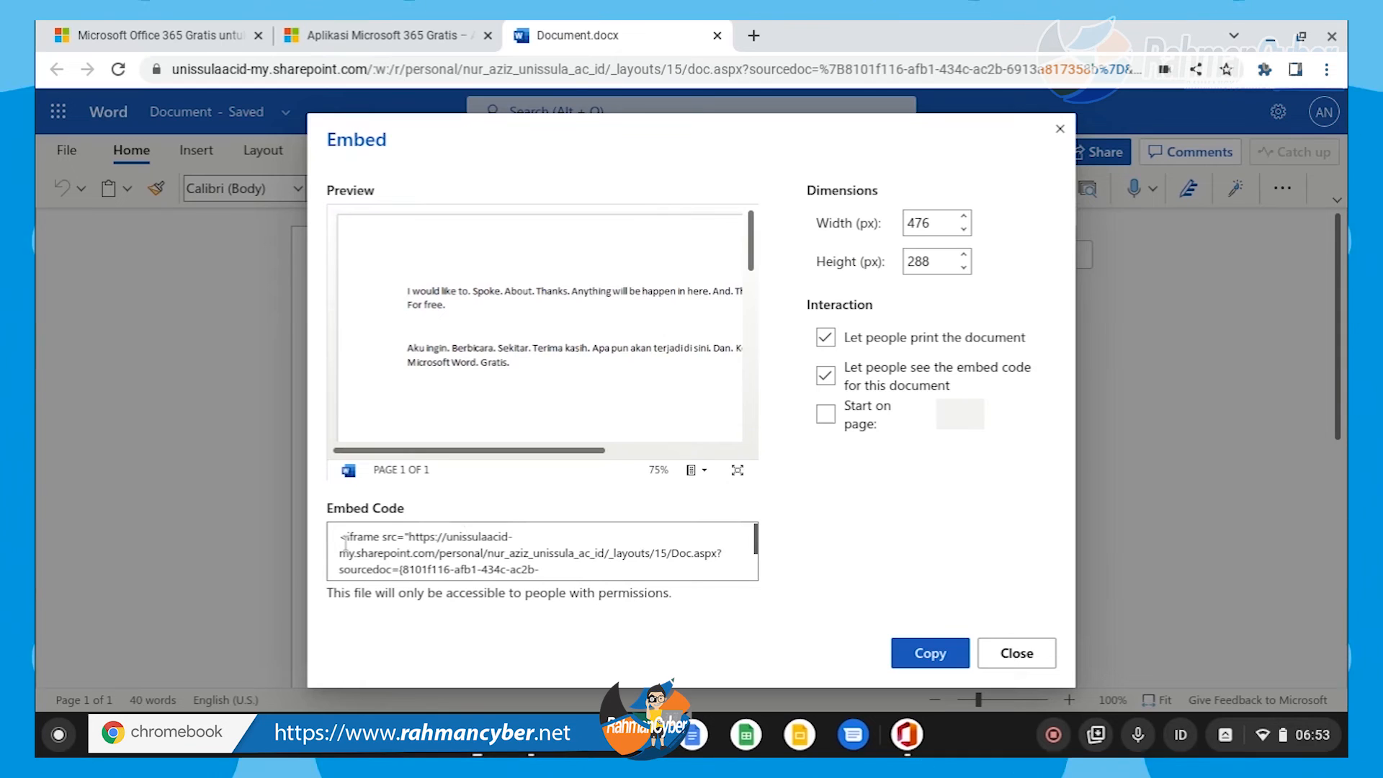
left_click(422, 548)
scroll(422, 549, "down", 2)
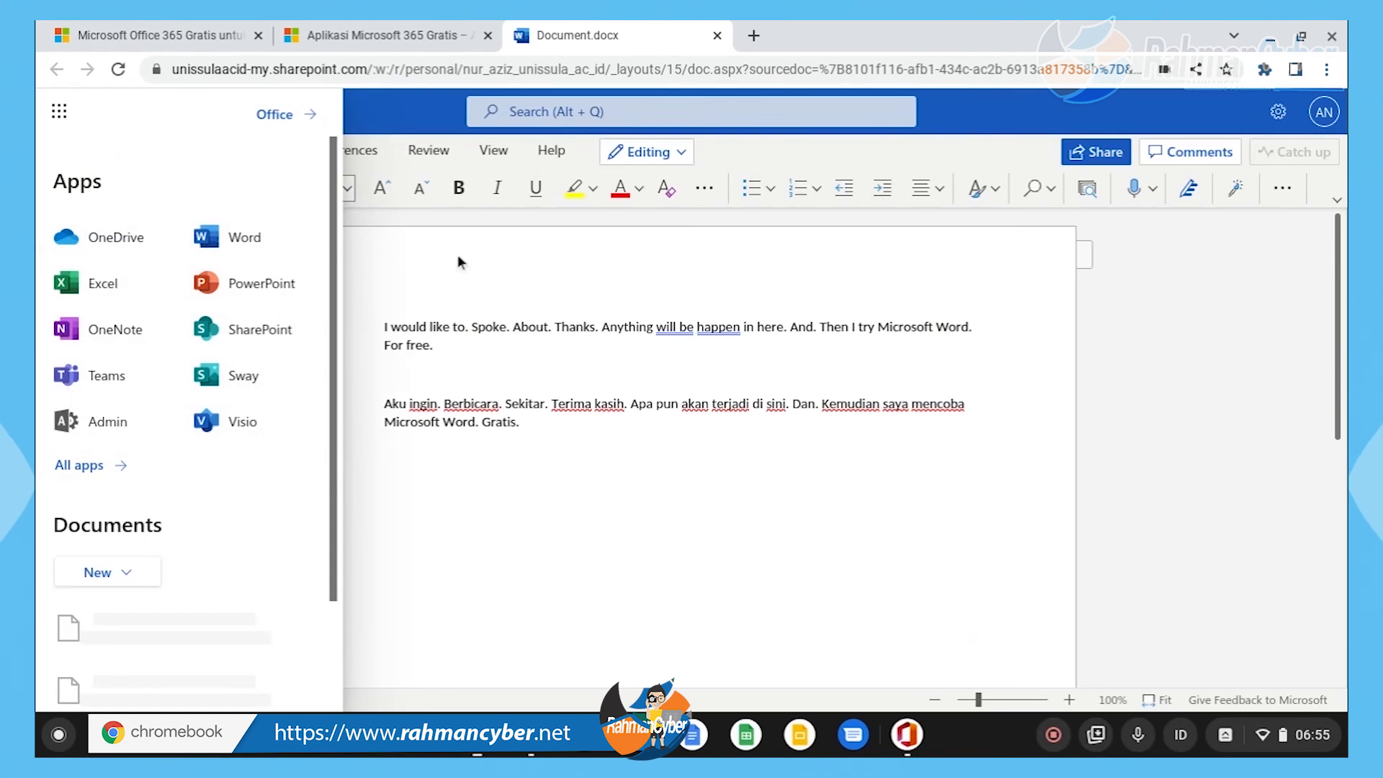
Step: Dismiss the app launcher, review Word's About page with its session details, and return to the document
left_click(459, 257)
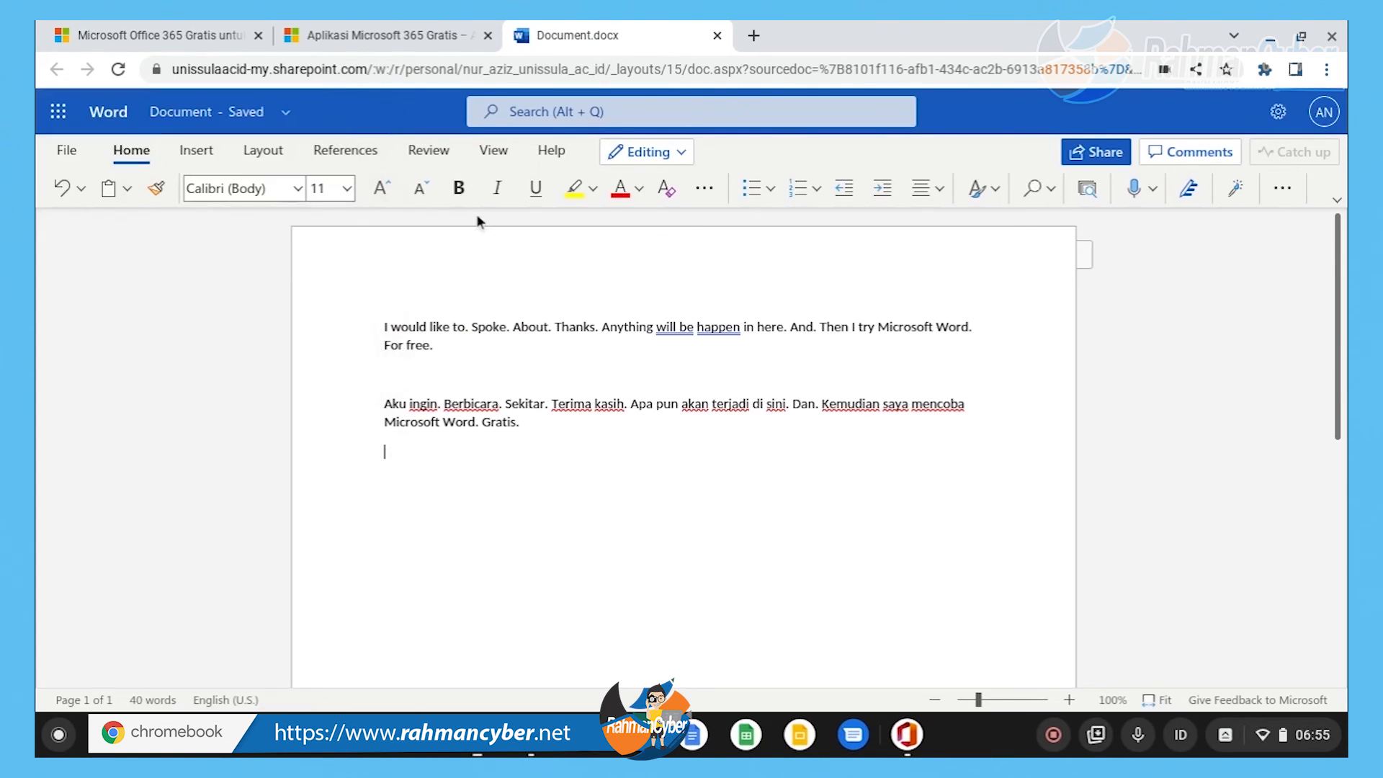
left_click(72, 152)
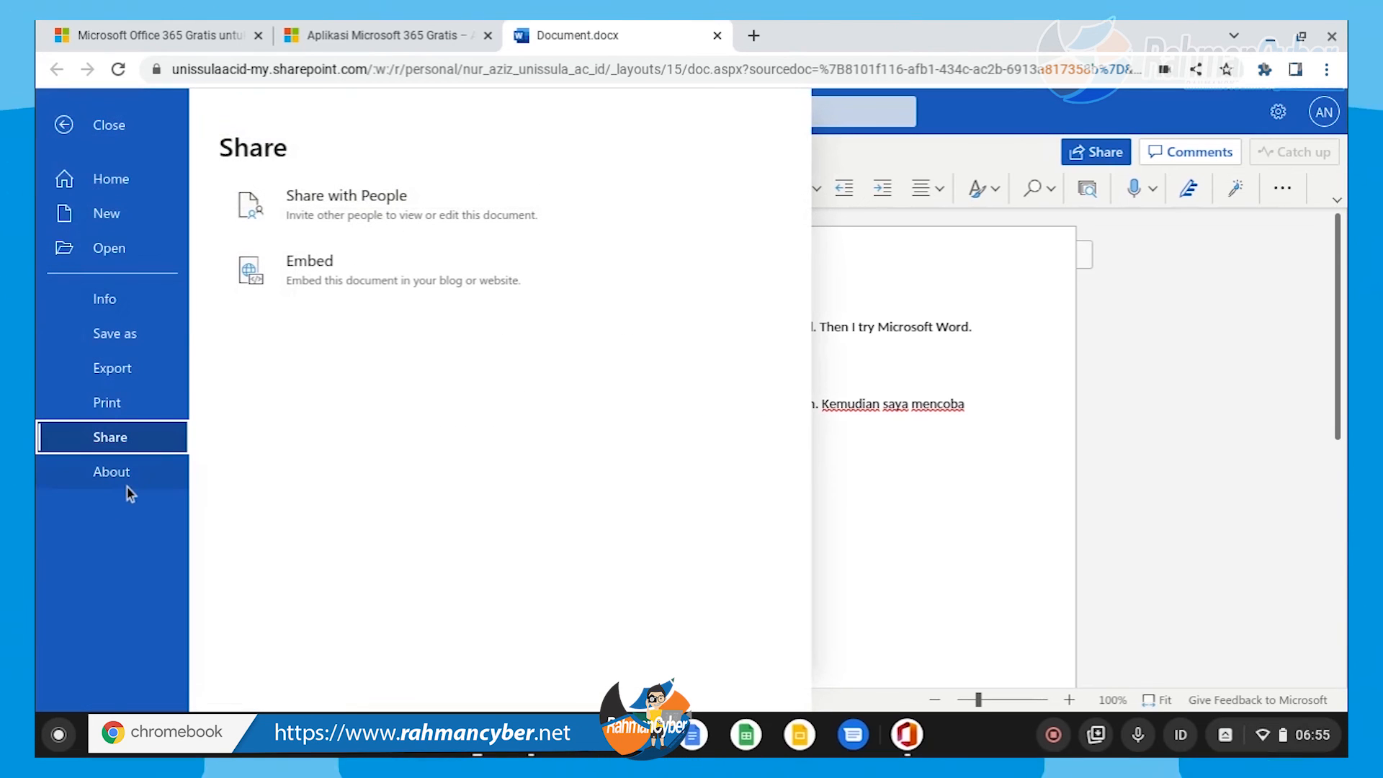
left_click(114, 474)
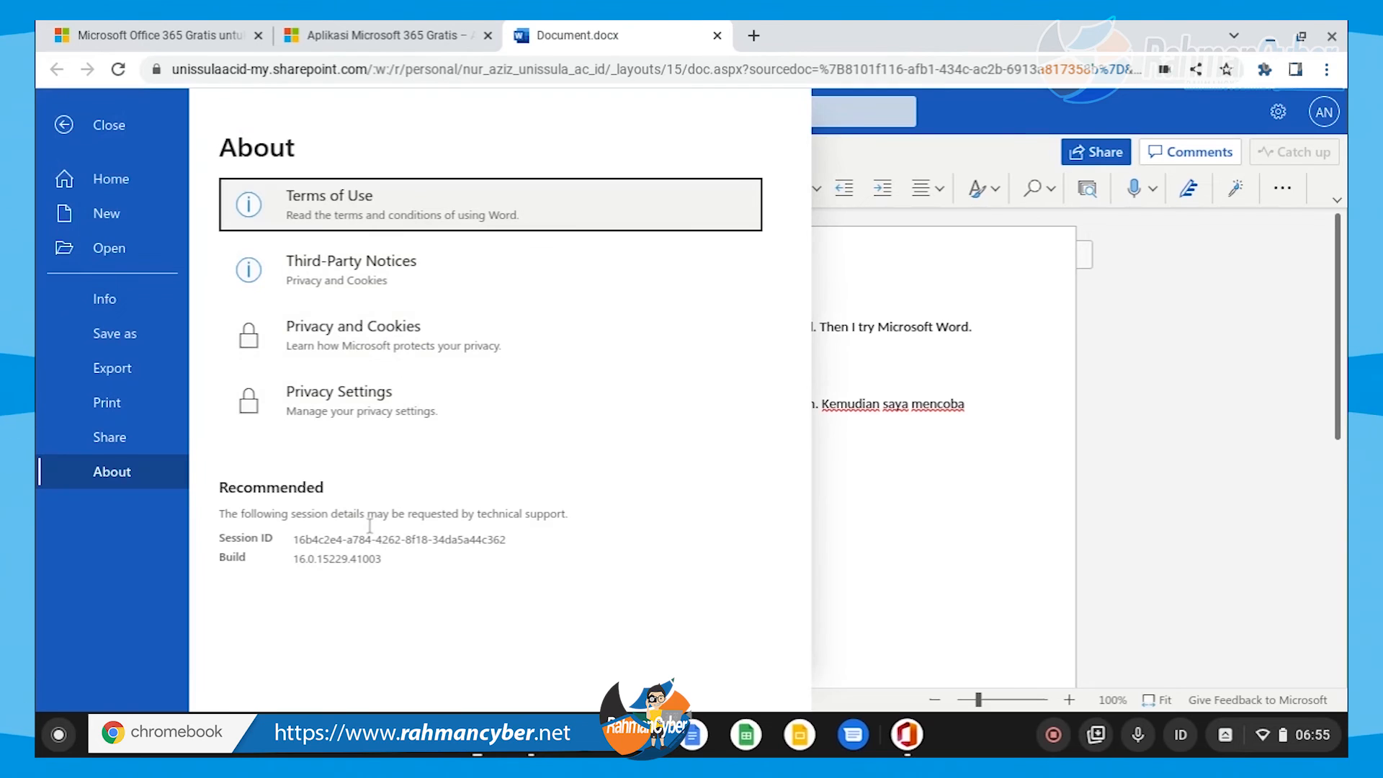
left_click_drag(295, 539, 507, 539)
left_click(439, 519)
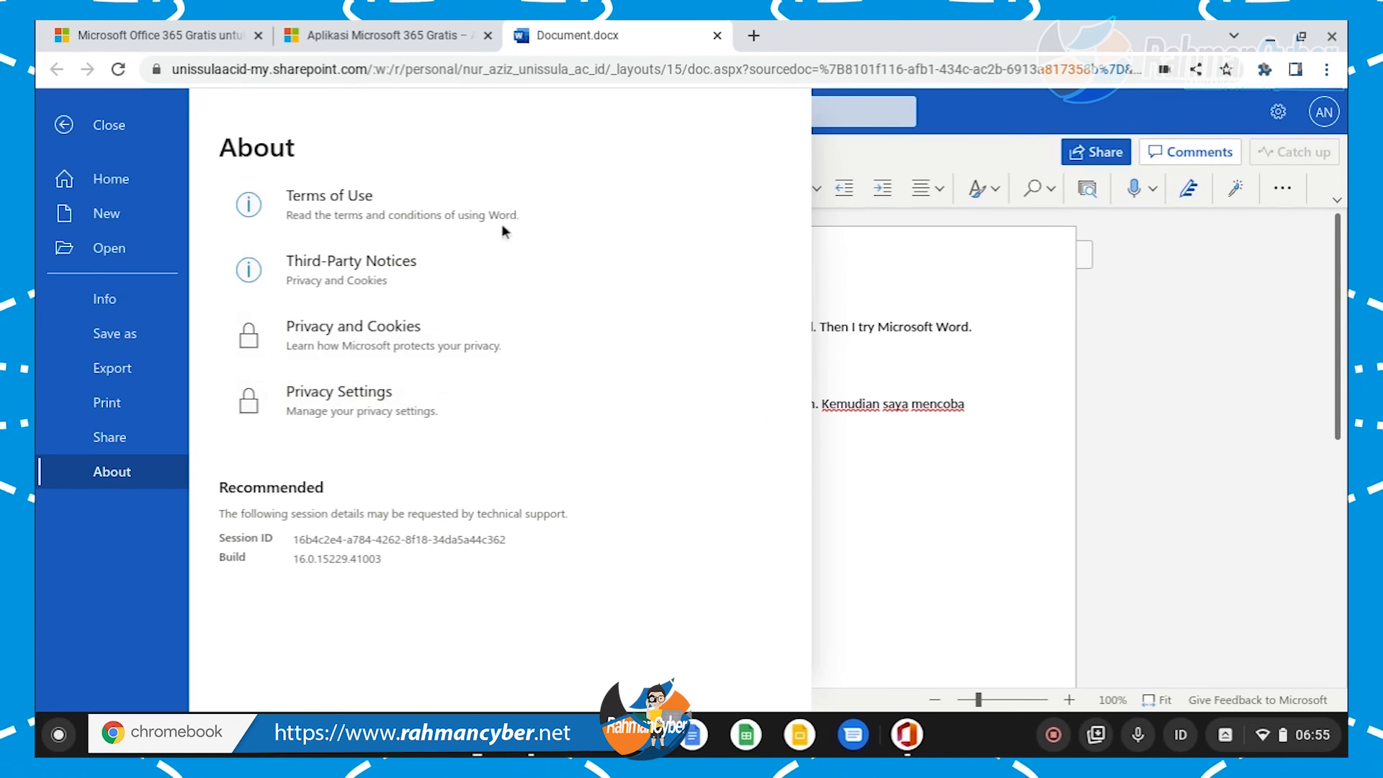
left_click(1230, 310)
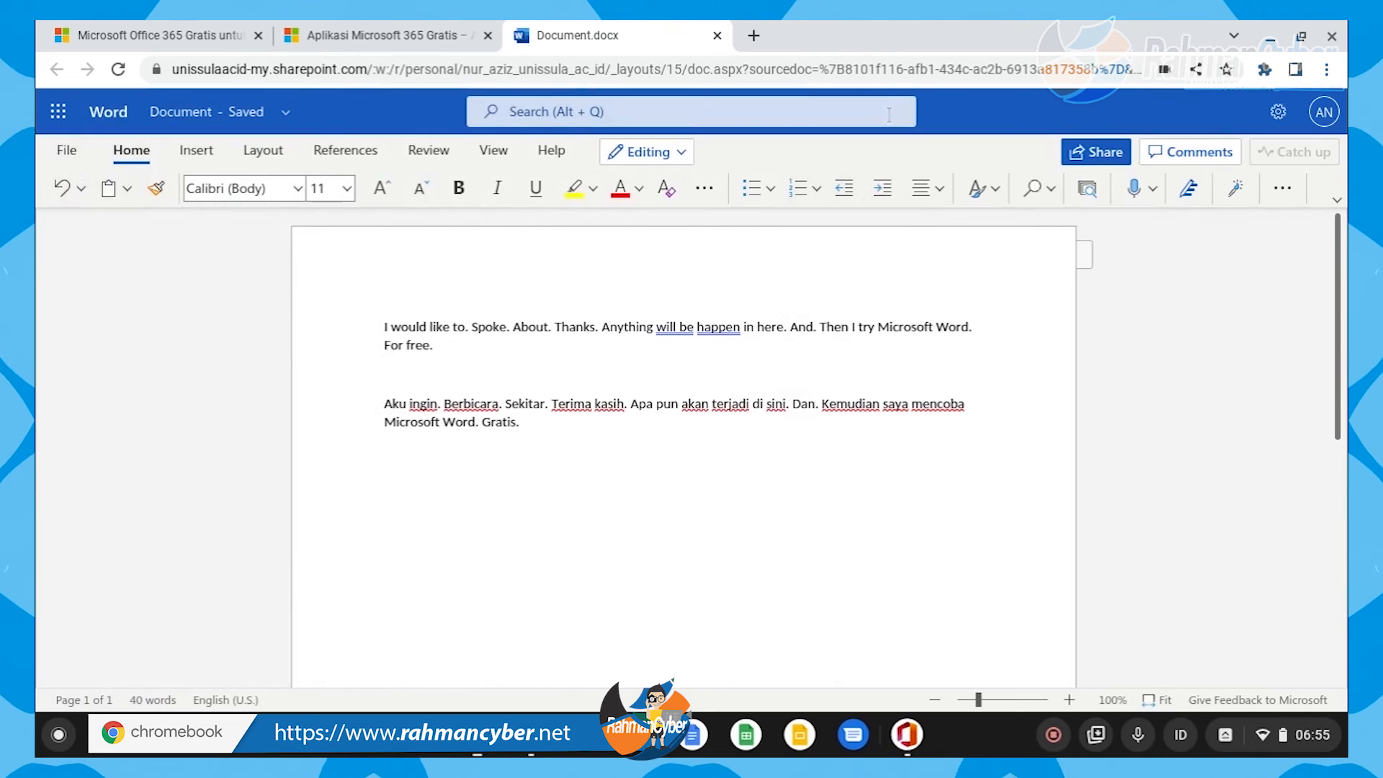
Step: View the document's file name and location details and its version history, and return to the document
left_click(286, 113)
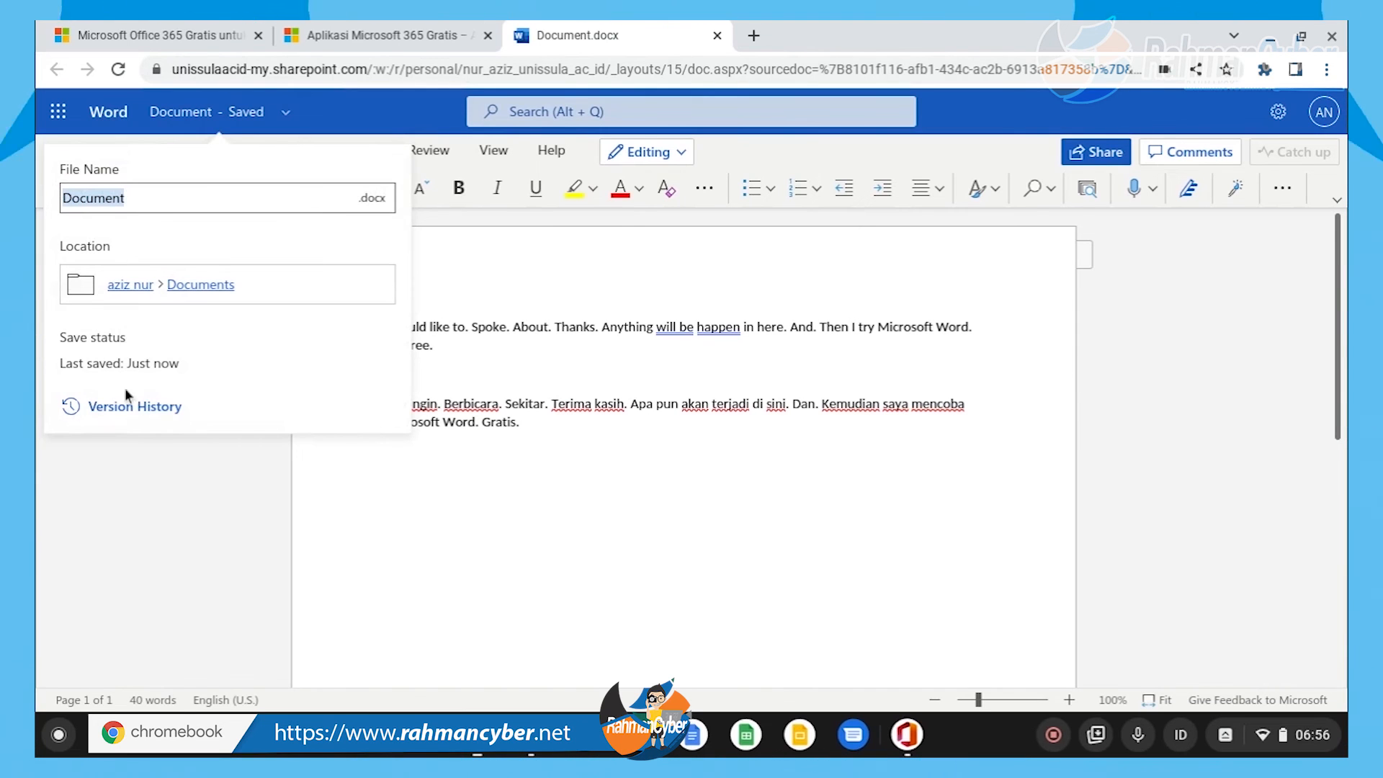
left_click(151, 414)
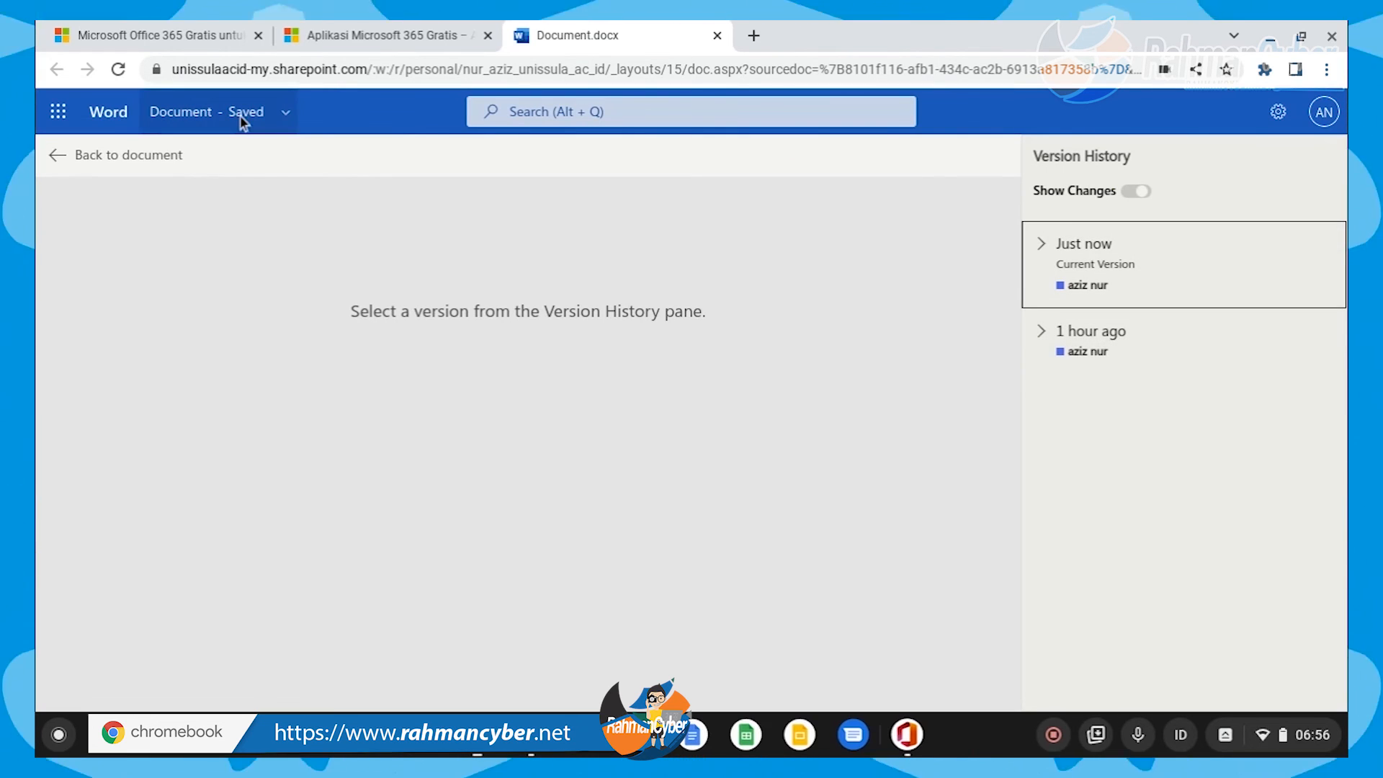
left_click(57, 154)
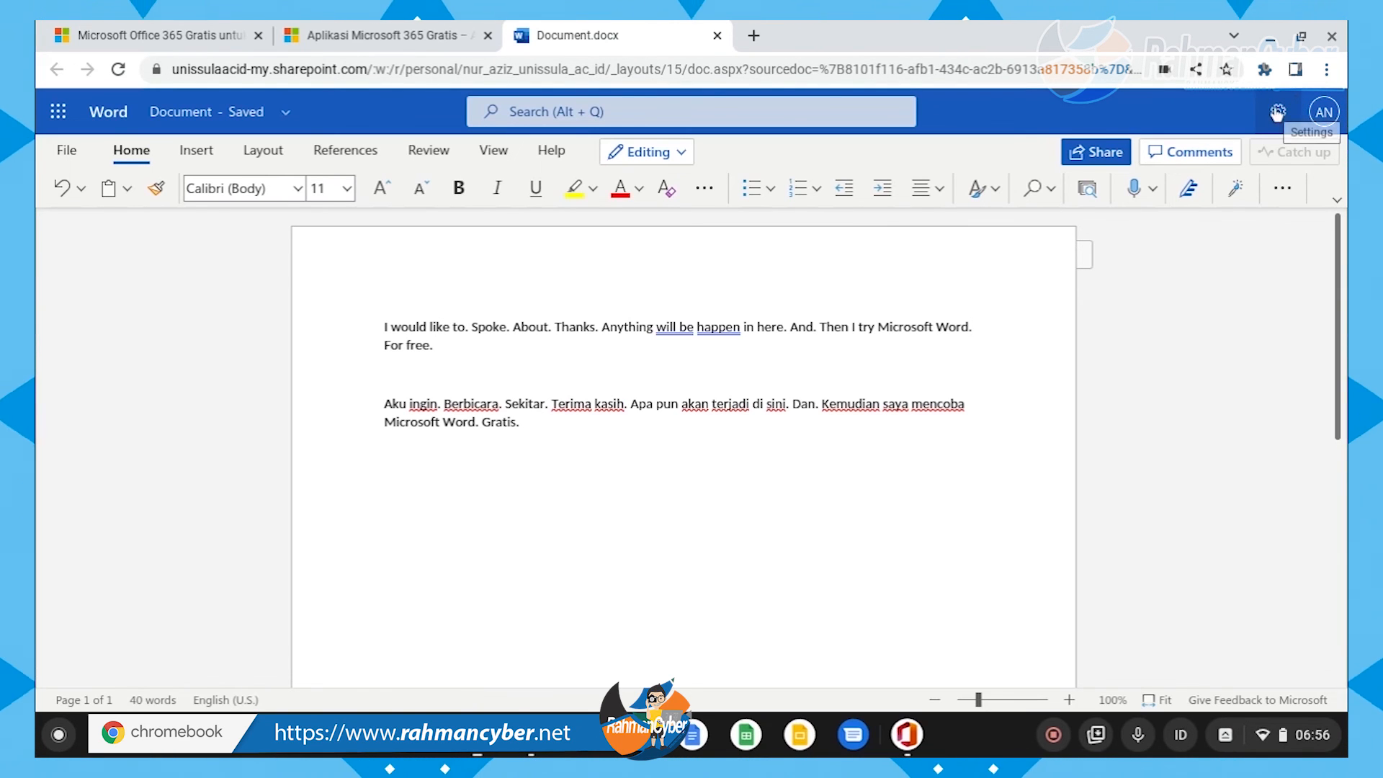
Step: Review the comments of Document.docx, dismiss them, and close the document
left_click(1228, 158)
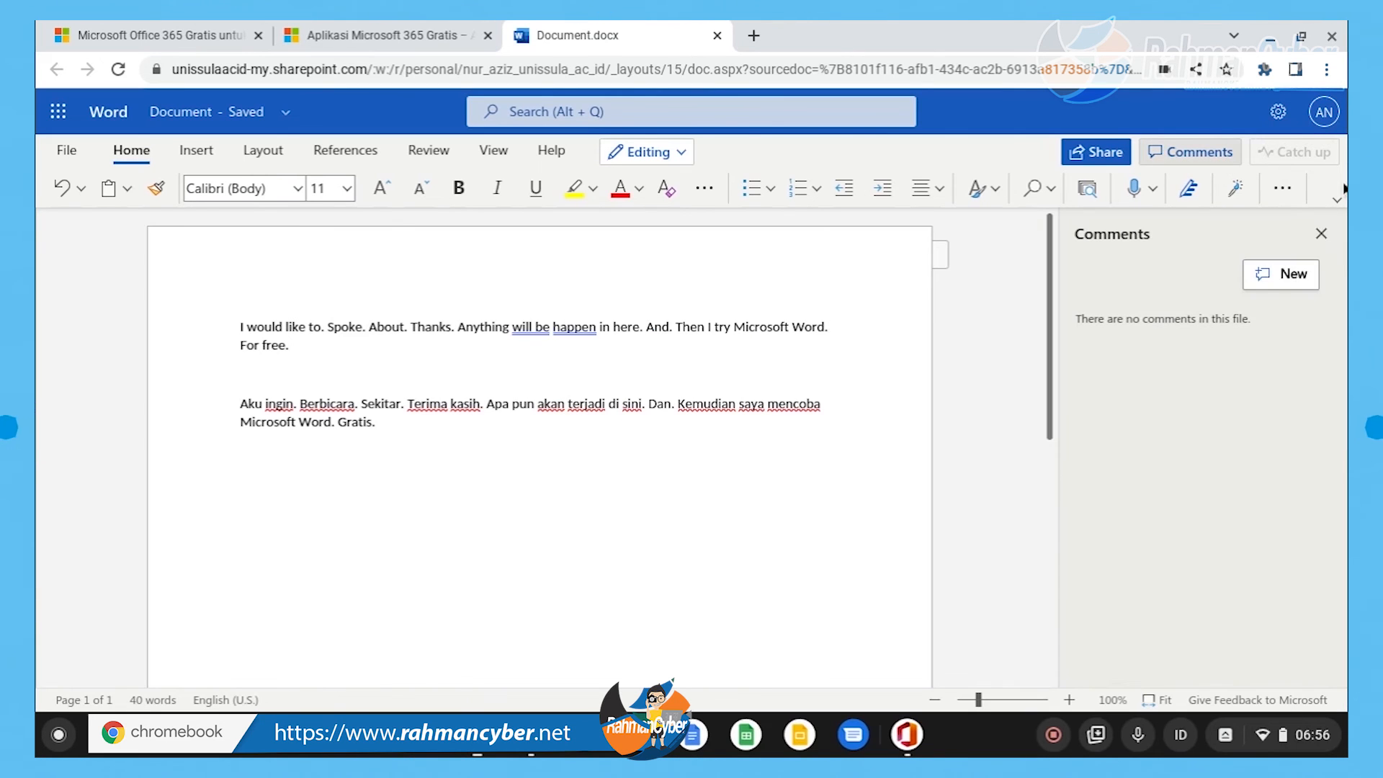
left_click(1321, 234)
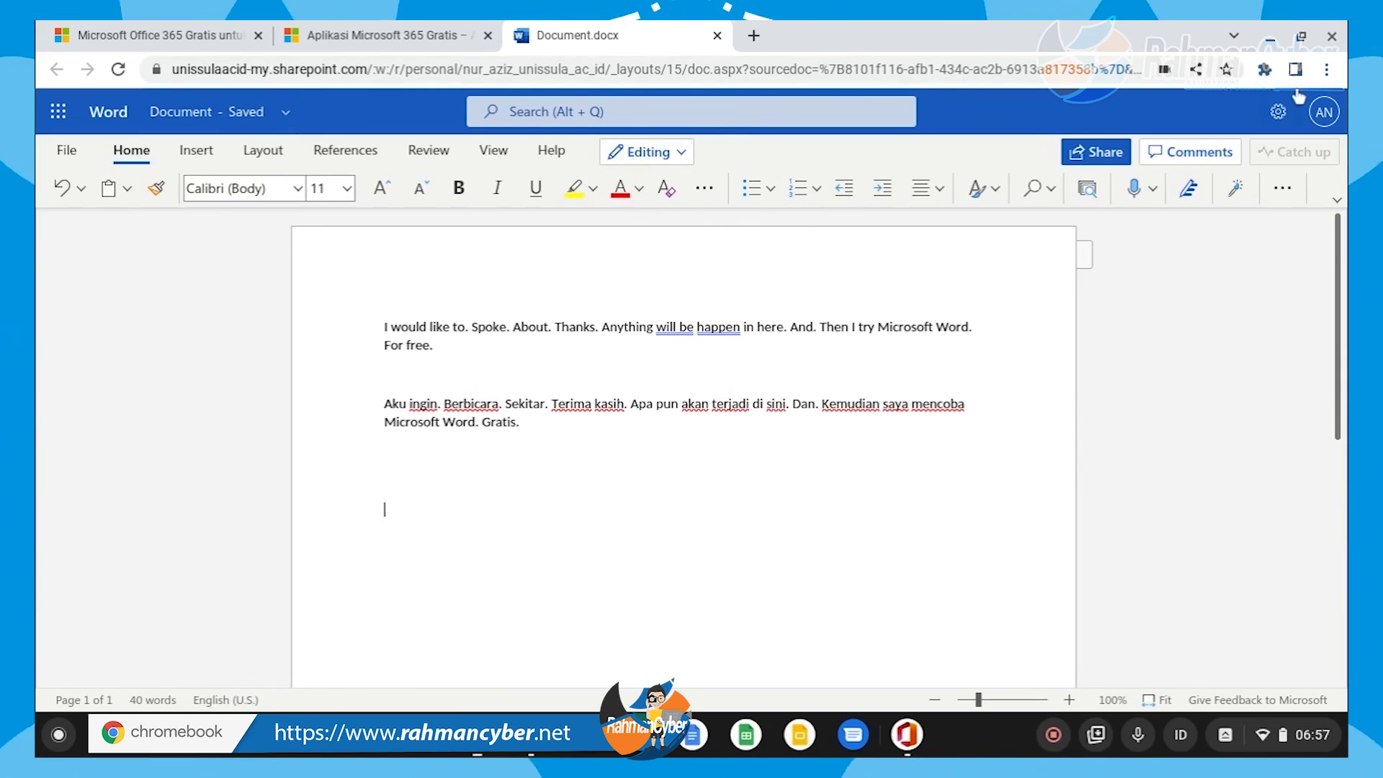
left_click(717, 35)
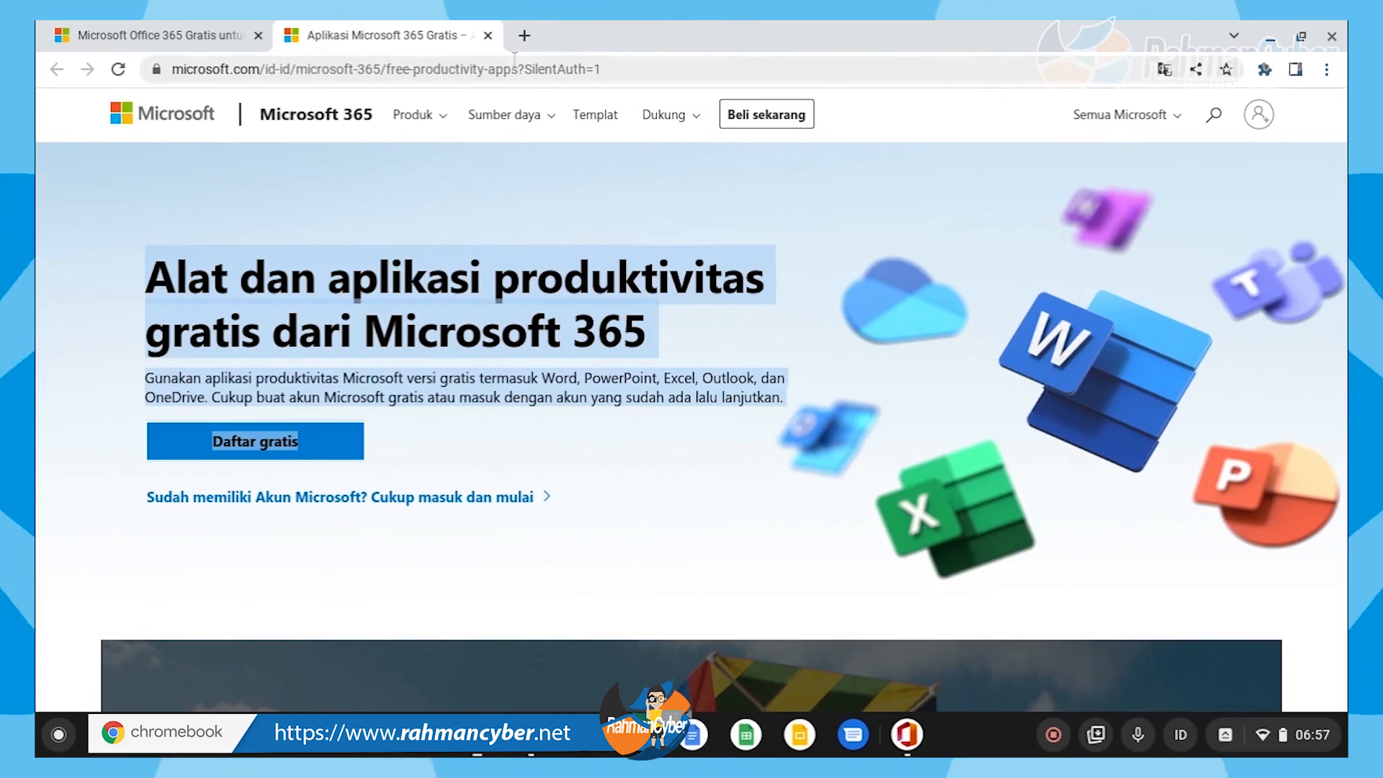
Step: Switch to the Microsoft Office Home window and open its app launcher to view the available apps and recent documents
left_click(919, 730)
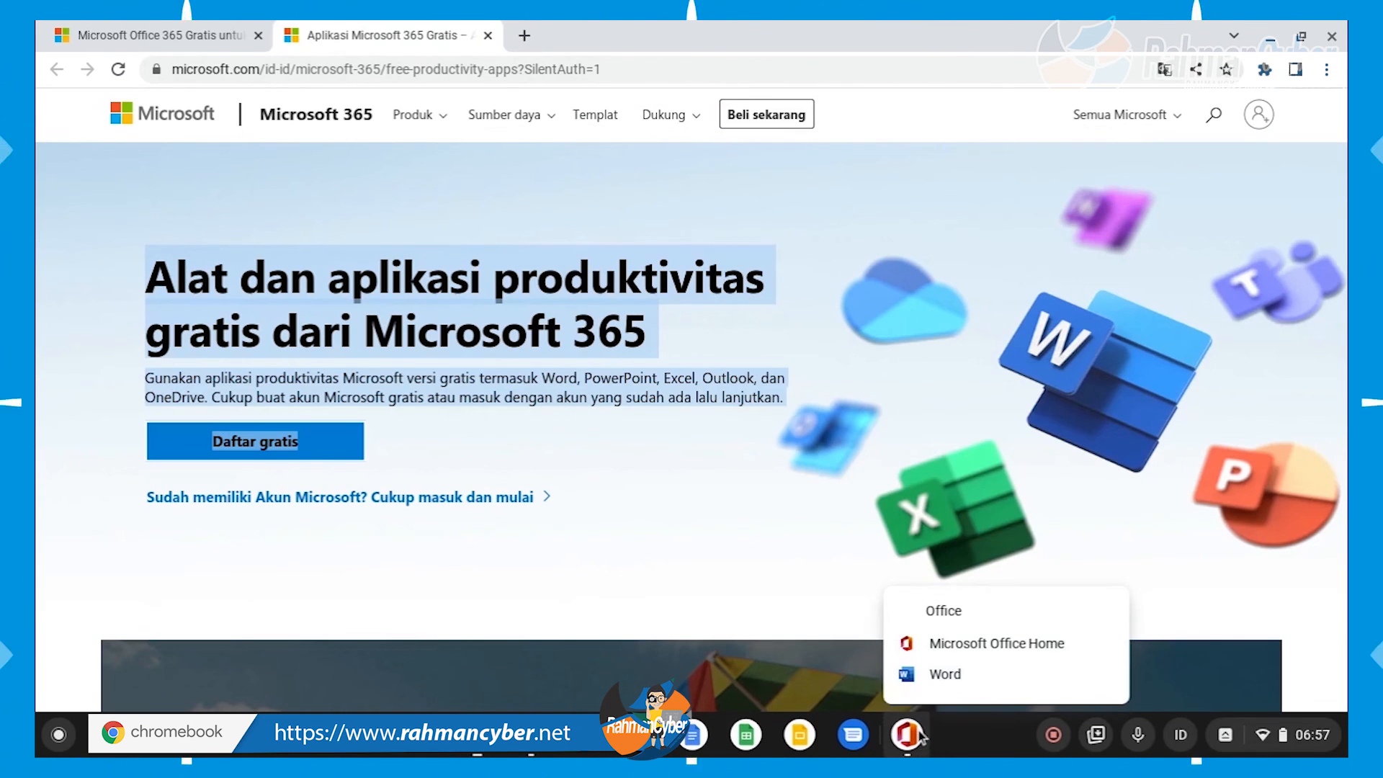
left_click(941, 650)
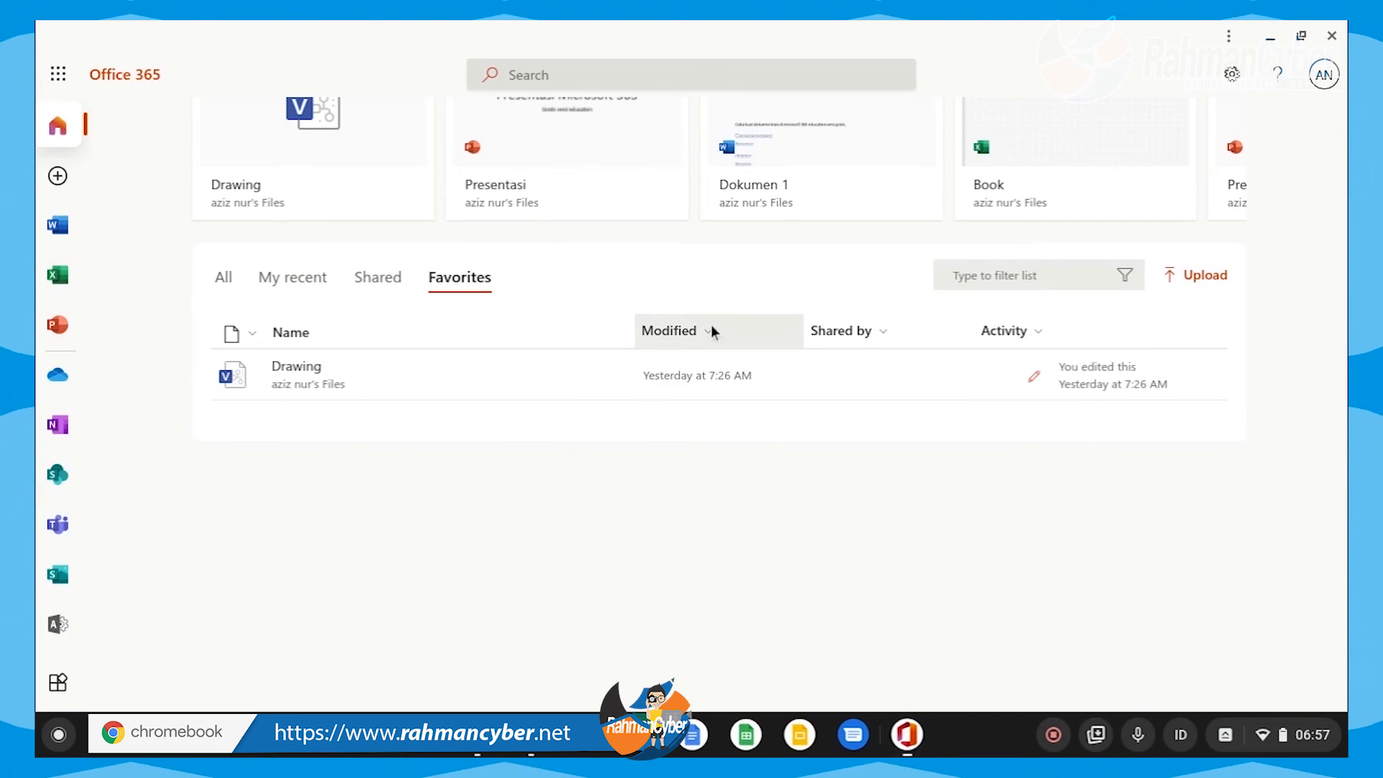
left_click(57, 73)
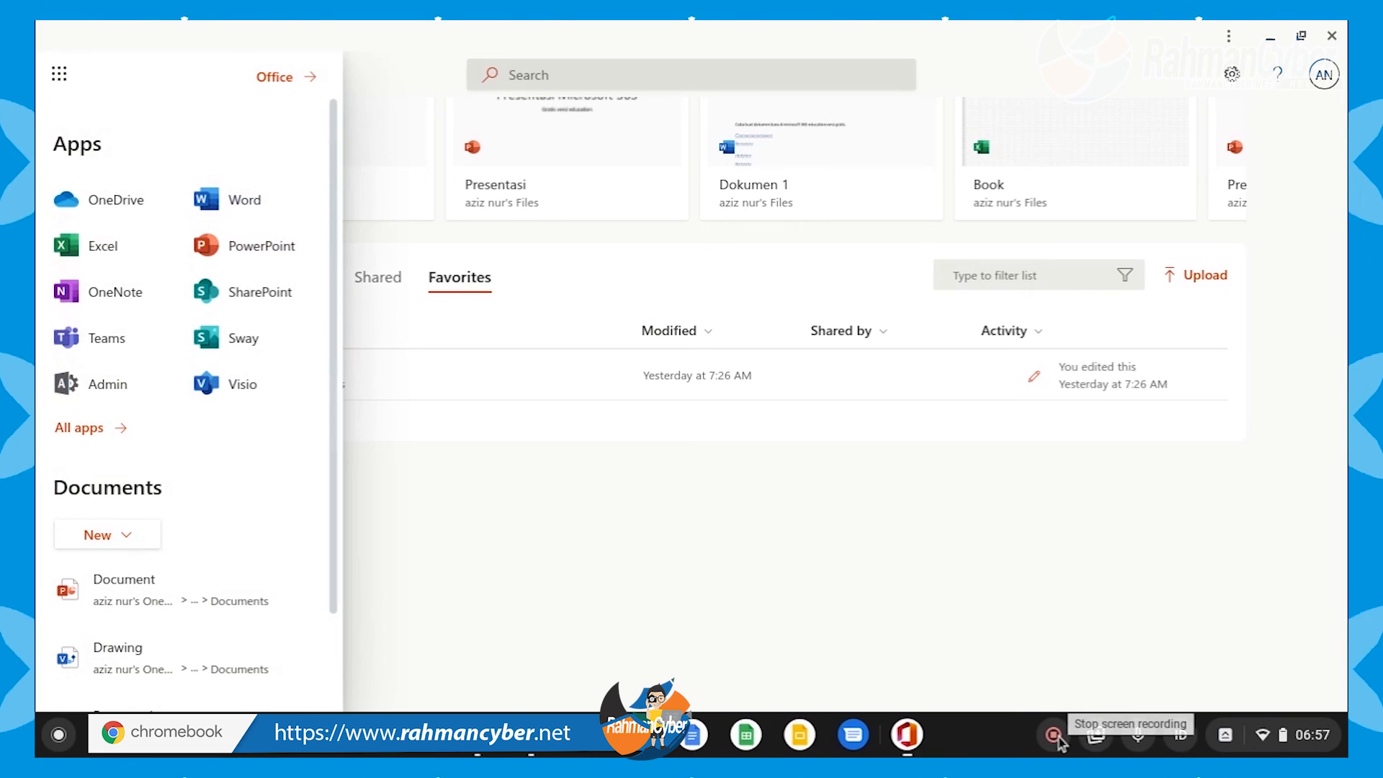